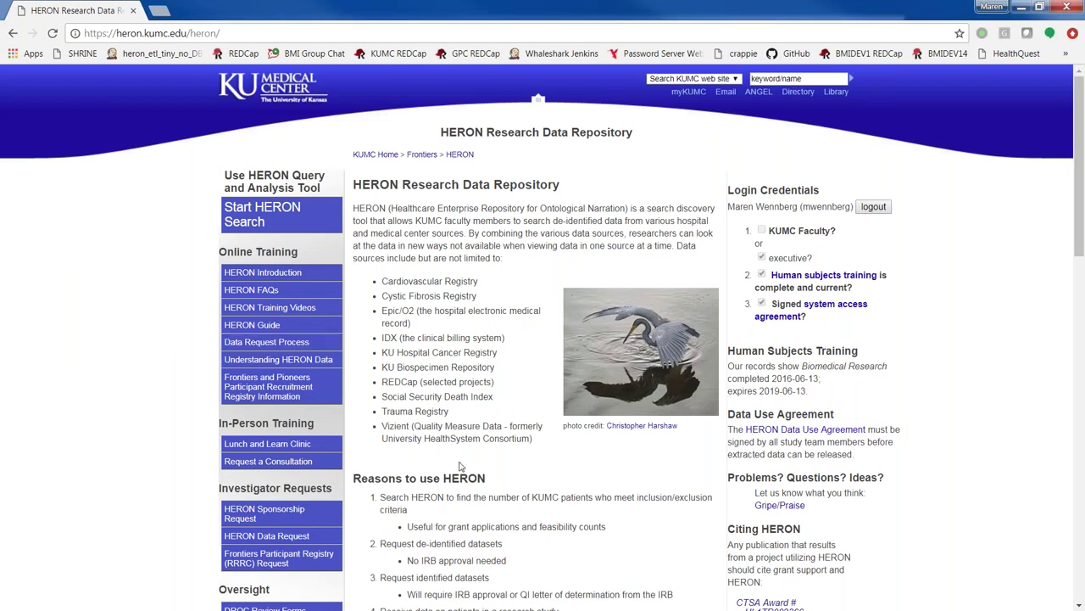
- Review the HERON home page, including the data use agreement, citation guidance, sponsorship process and data request process
scroll(509, 381, "down", 3)
scroll(657, 262, "up", 1)
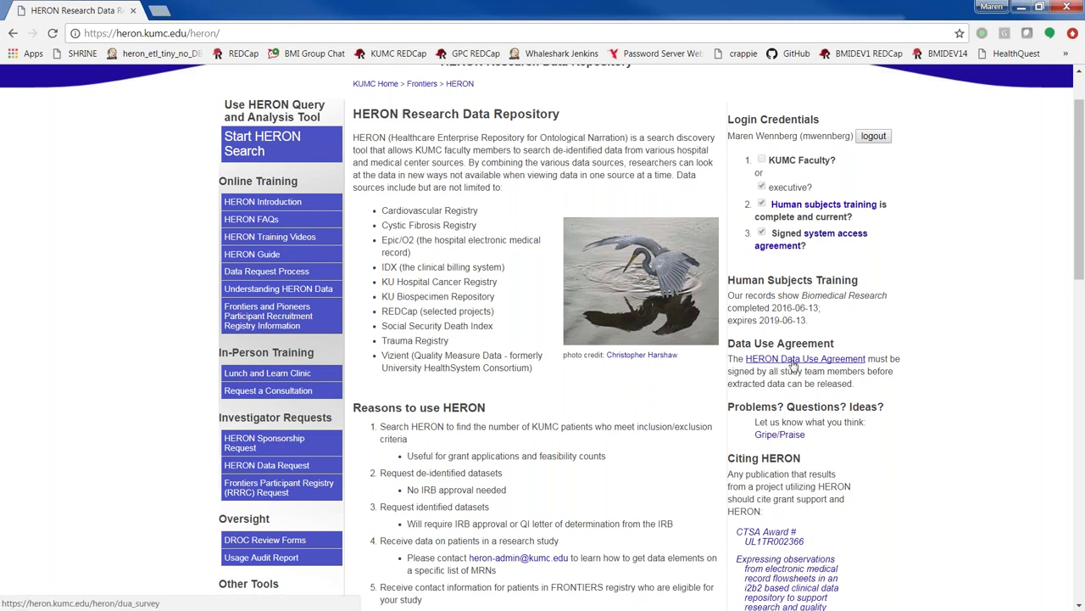
scroll(792, 363, "down", 2)
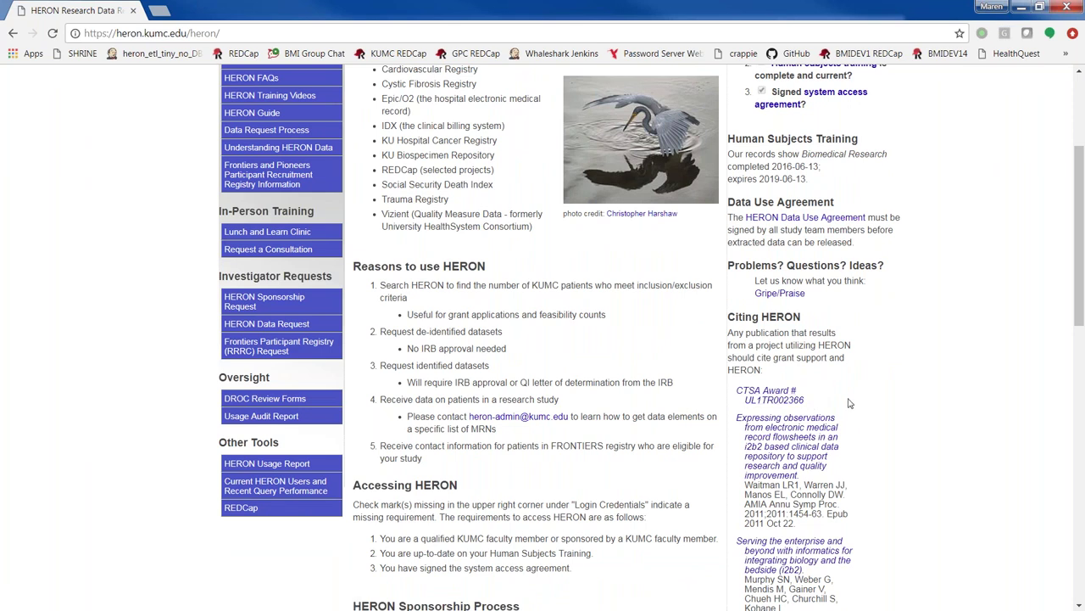
scroll(881, 492, "down", 1)
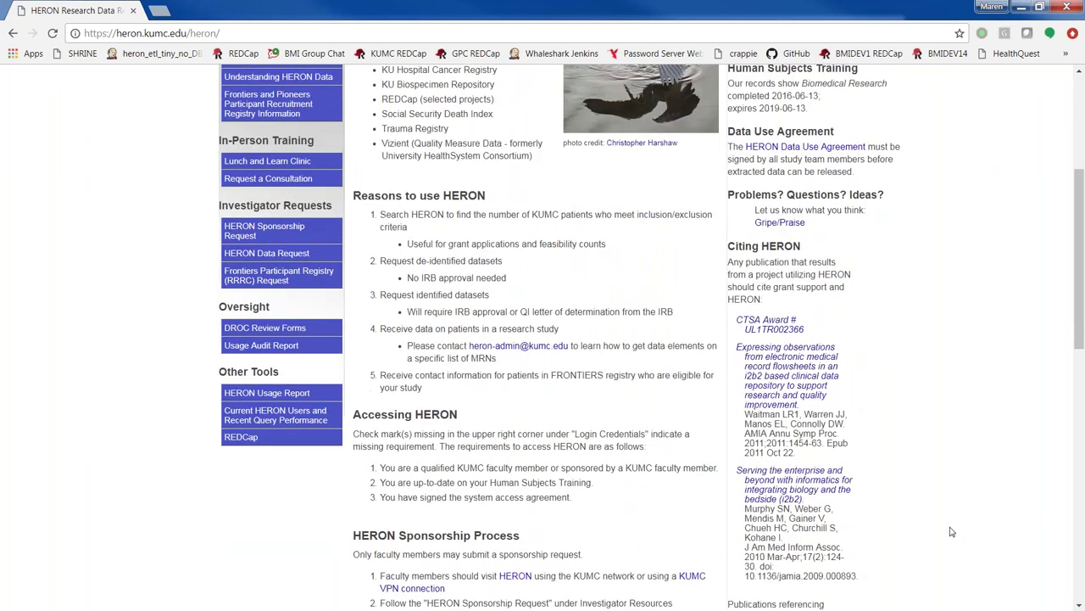
scroll(952, 531, "down", 2)
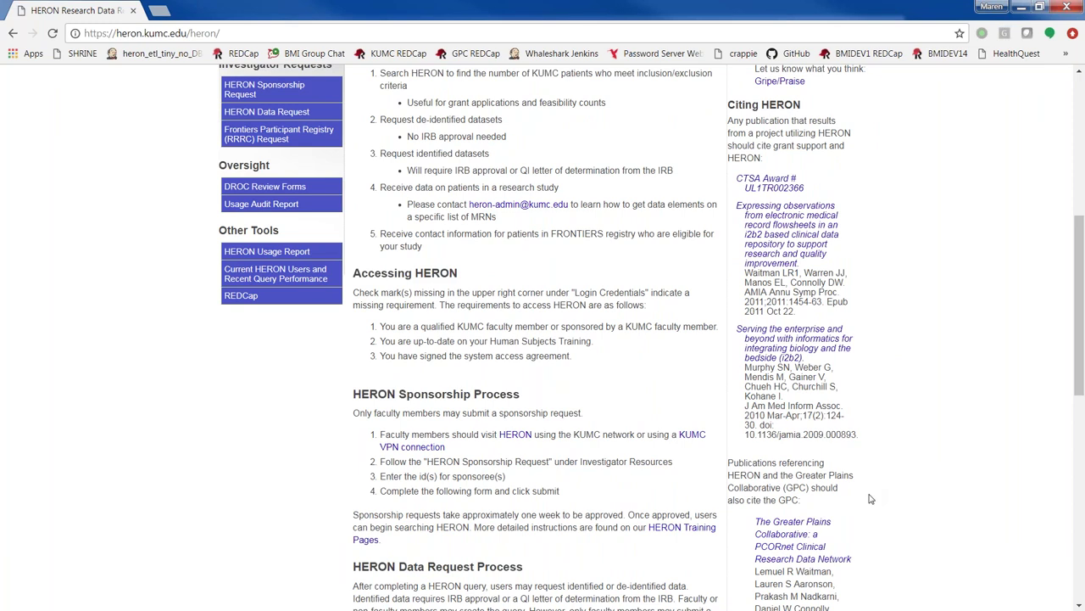
scroll(869, 499, "down", 5)
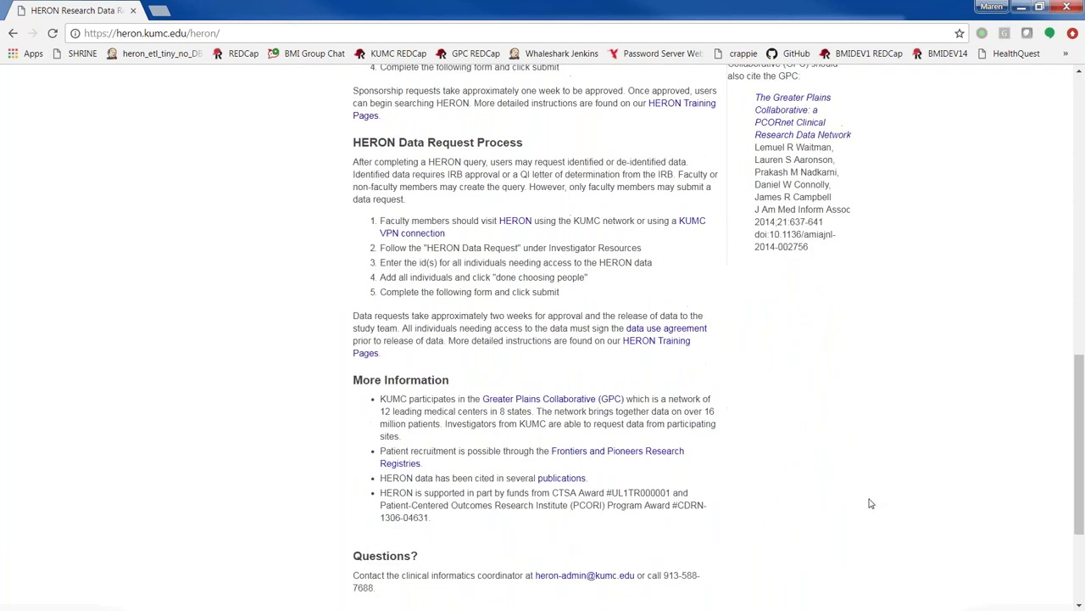
scroll(869, 503, "up", 9)
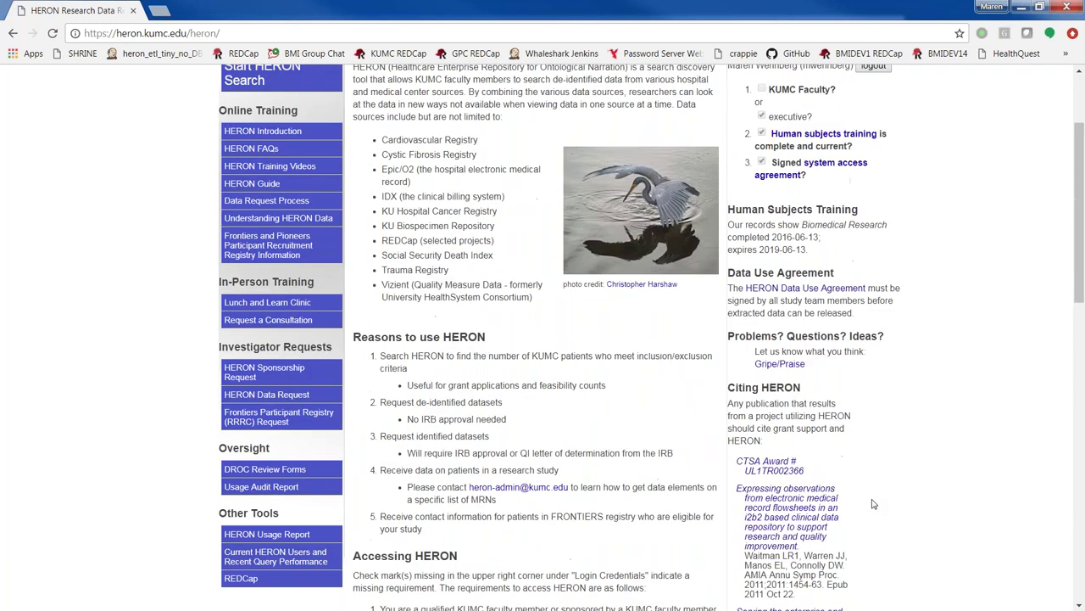
scroll(873, 504, "up", 2)
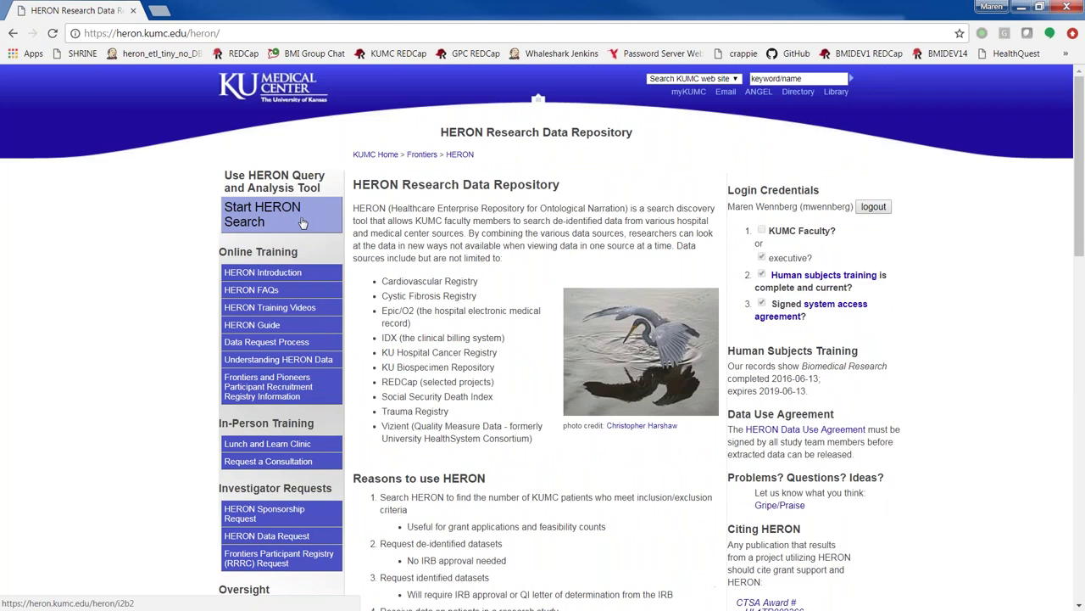
- Start a HERON search in the HERON Lizard project (data through November 2017) and enlarge the Navigate Terms area
left_click(303, 222)
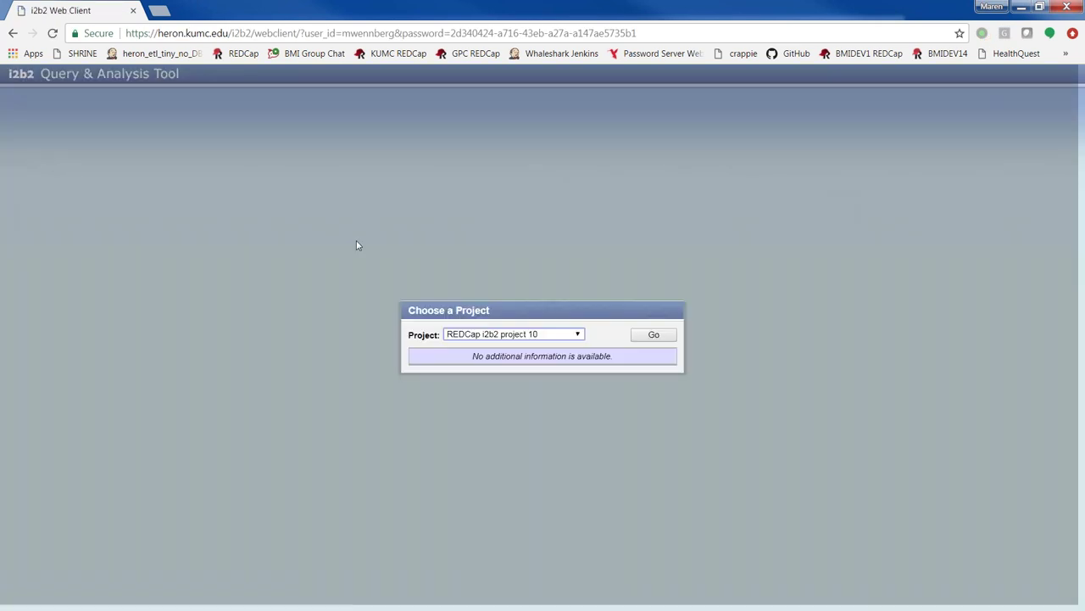
left_click(530, 334)
left_click(518, 355)
left_click(655, 335)
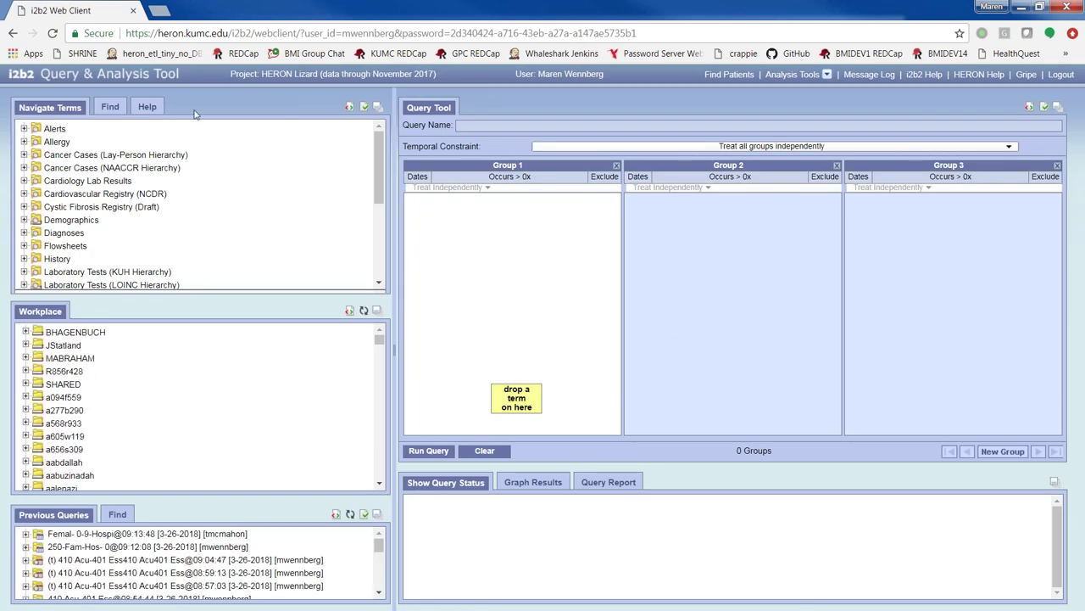
mouse_move(62, 249)
left_click(378, 109)
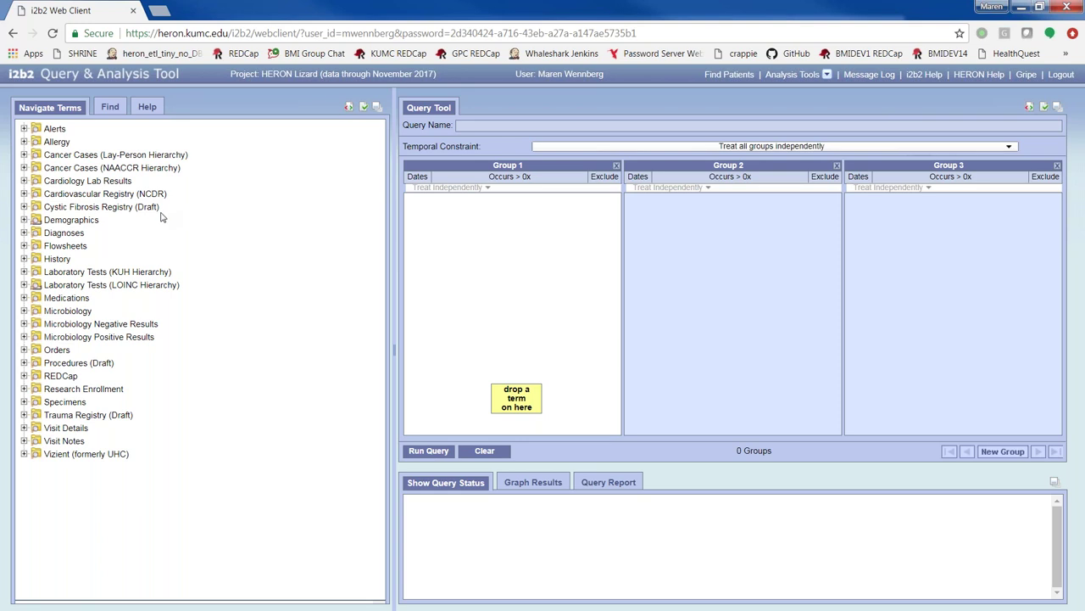
- Examine the subfolders of Diagnoses and of History, including Social History, and collapse both folders again
left_click(82, 234)
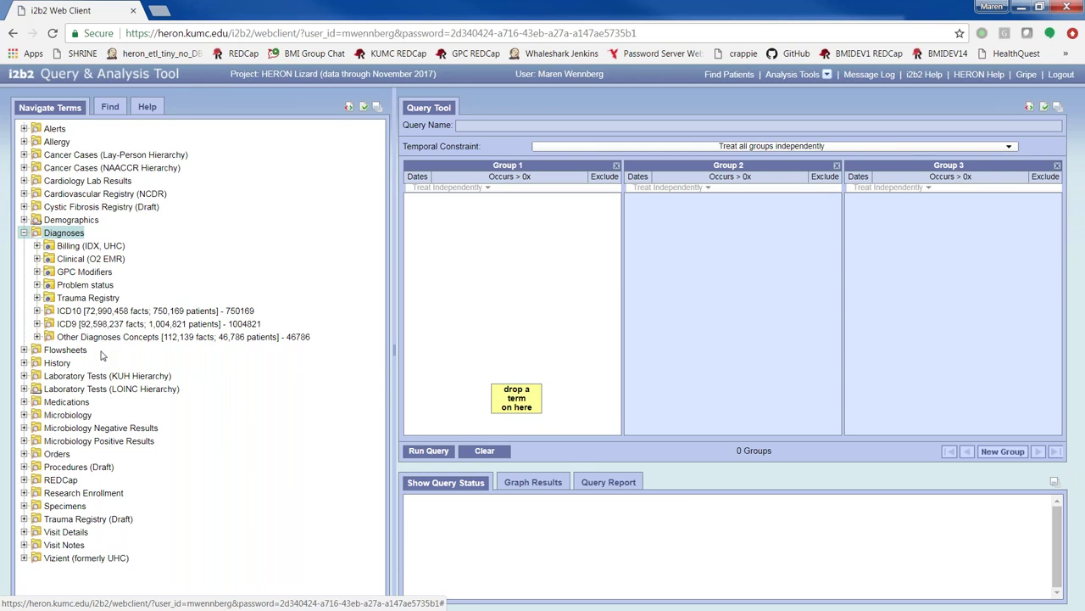
left_click(34, 364)
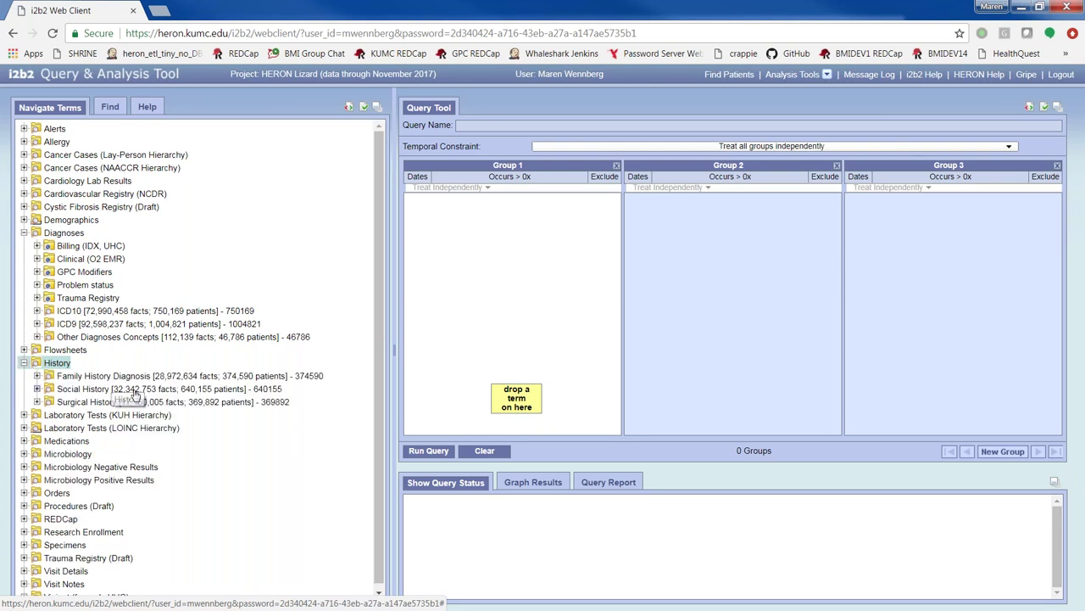
left_click(136, 390)
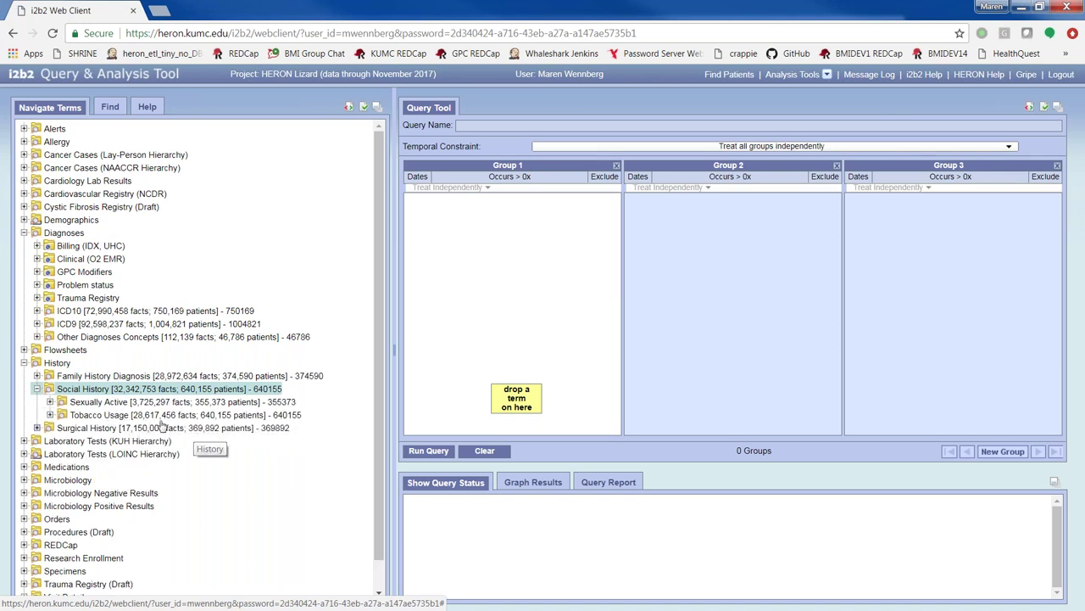
left_click(26, 363)
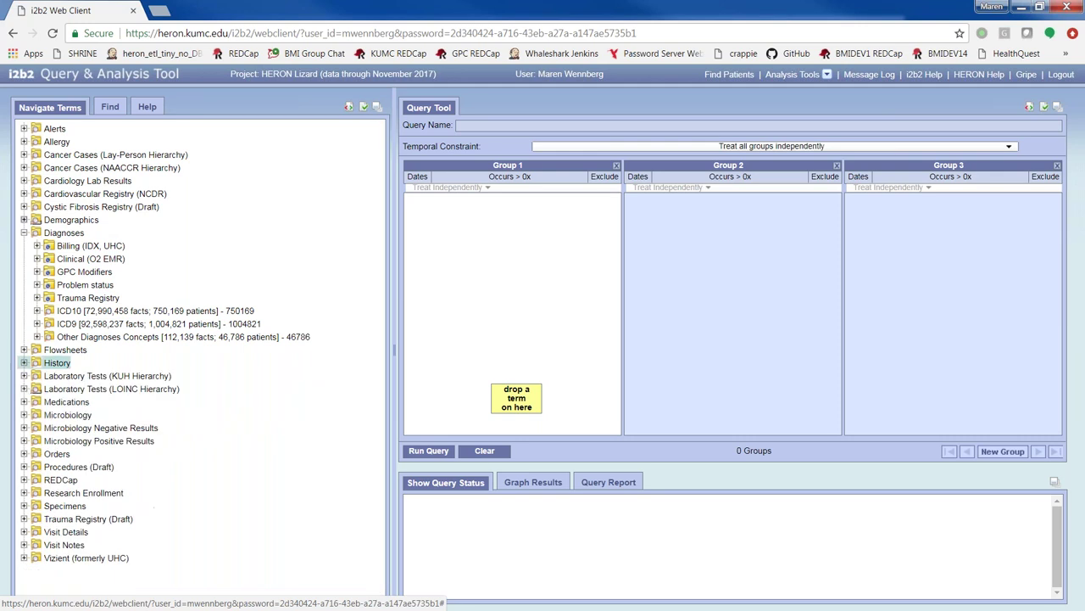
left_click(24, 234)
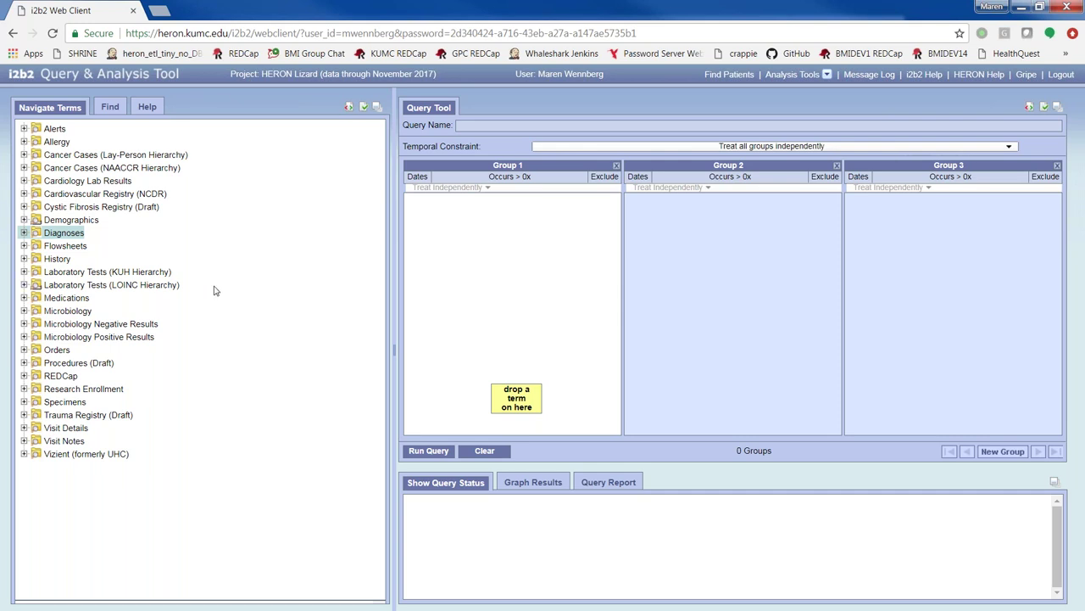
- Examine the contents of the Medications and Procedures (Draft) folders, collapsing each one again
left_click(74, 301)
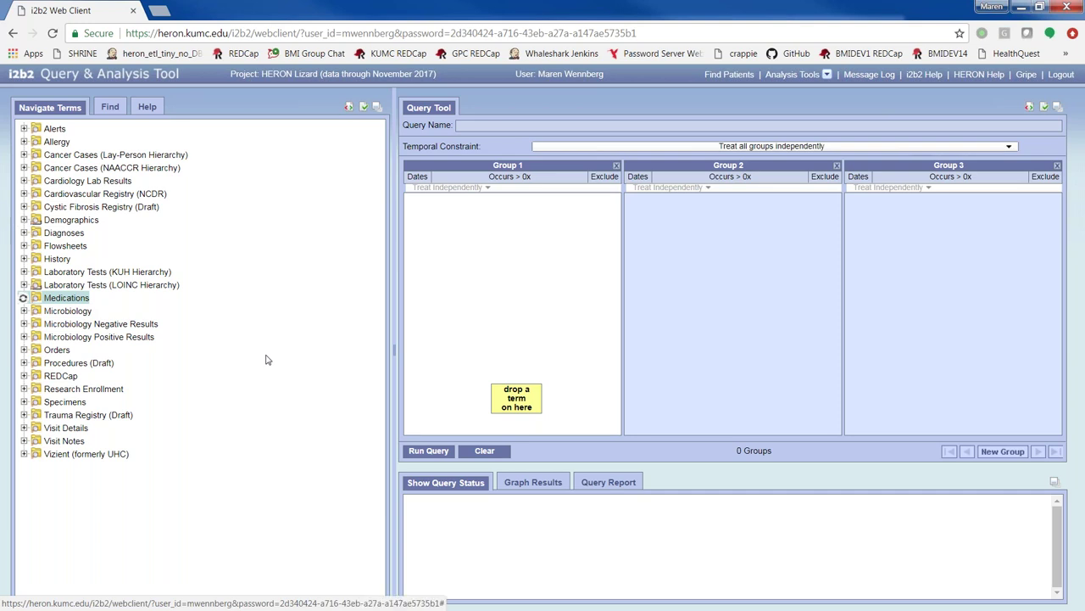
scroll(267, 363, "down", 3)
scroll(267, 366, "down", 2)
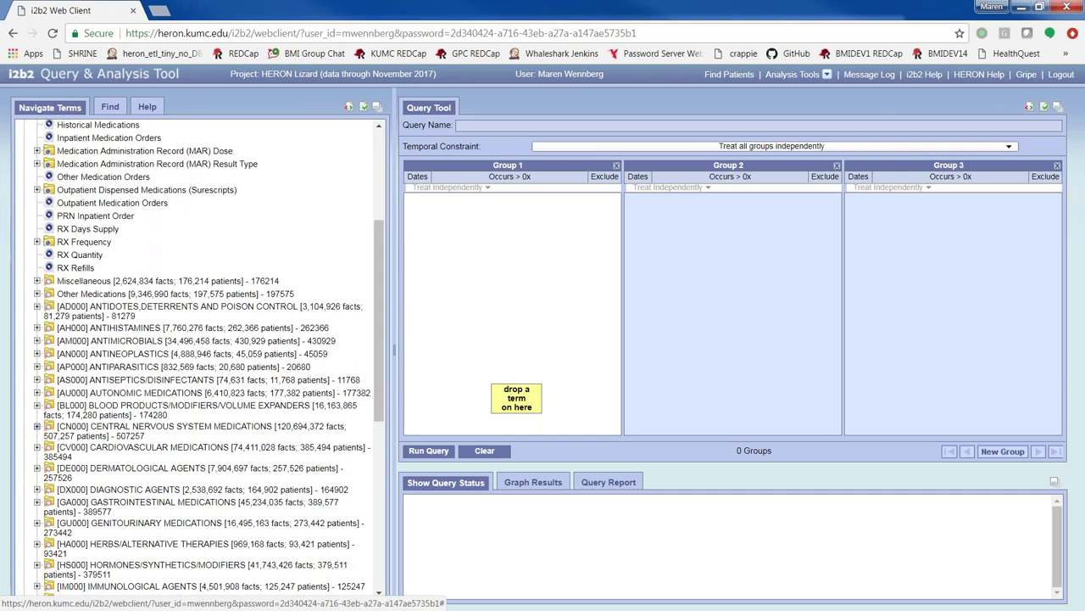
scroll(343, 359, "up", 2)
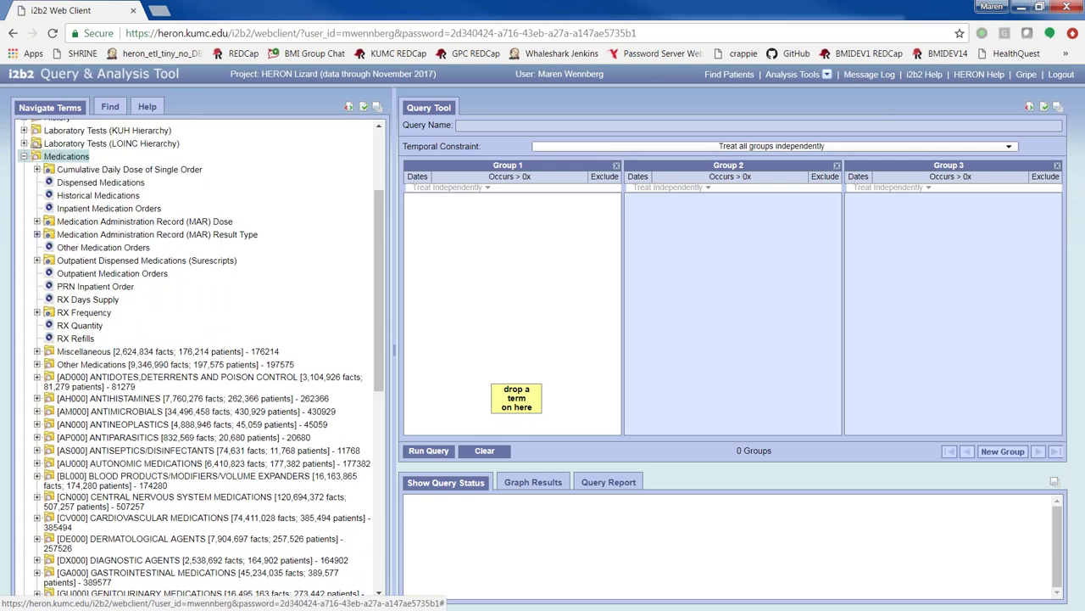
left_click(24, 156)
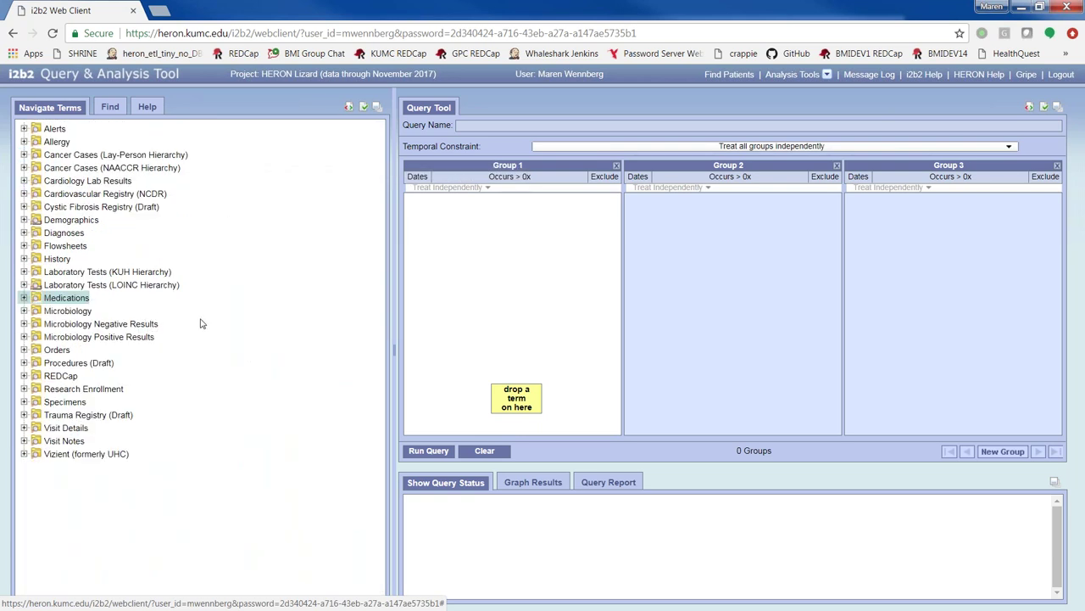
left_click(77, 365)
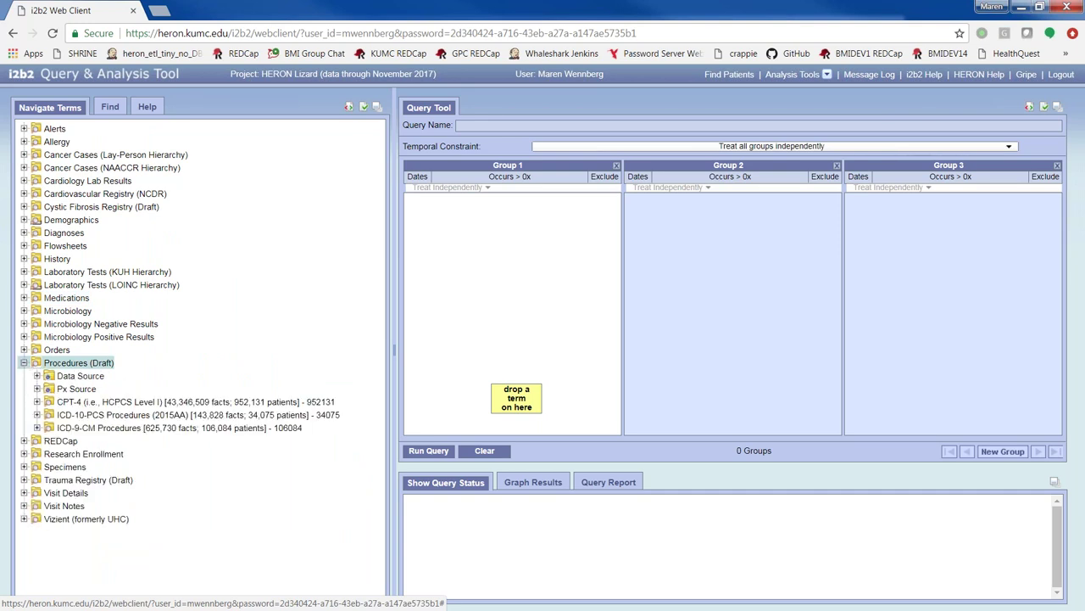
left_click(78, 363)
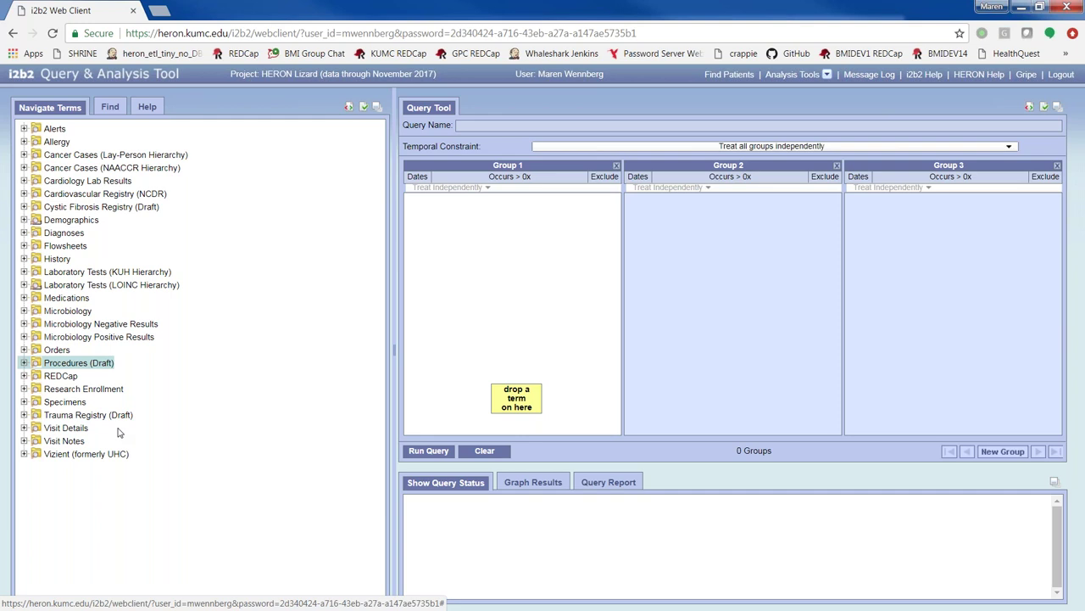
- Examine the Discharge Disposition Codes and Age at Visit terms under Visit Details, and collapse the folder again
left_click(63, 429)
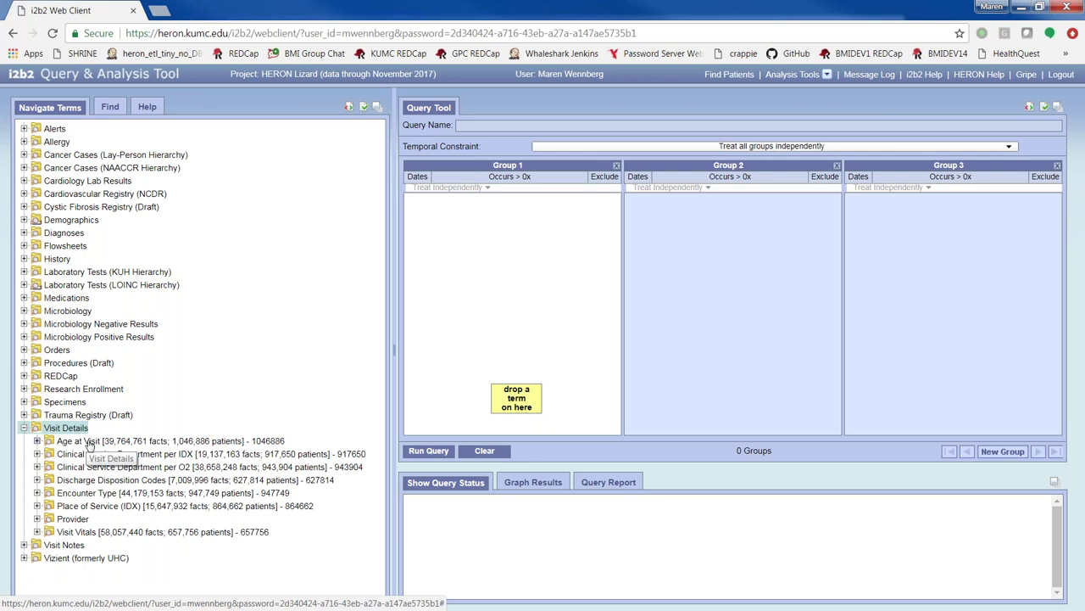
double_click(134, 480)
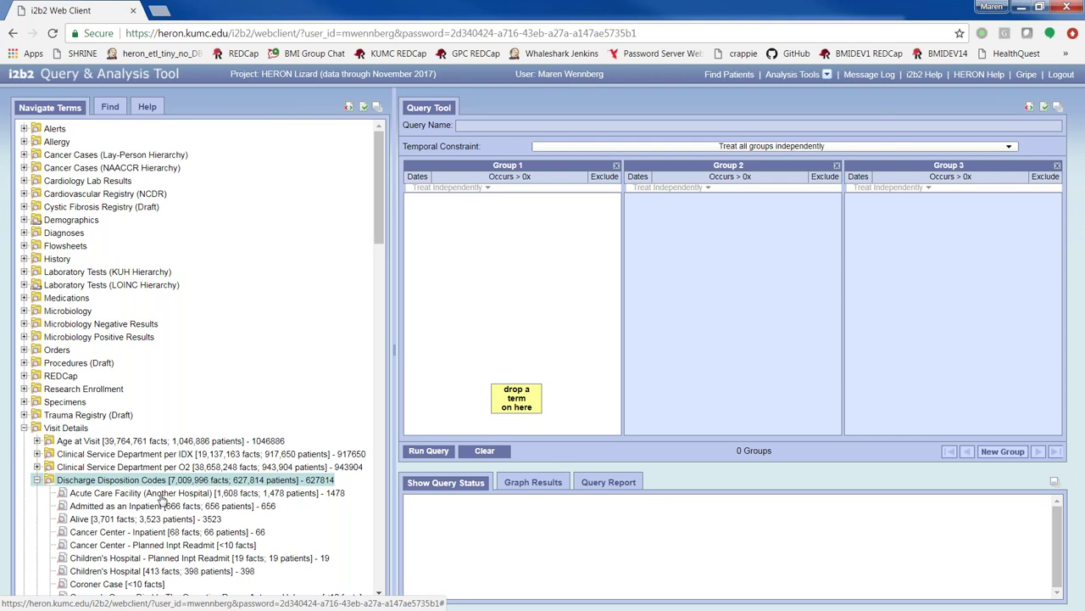
scroll(139, 532, "down", 1)
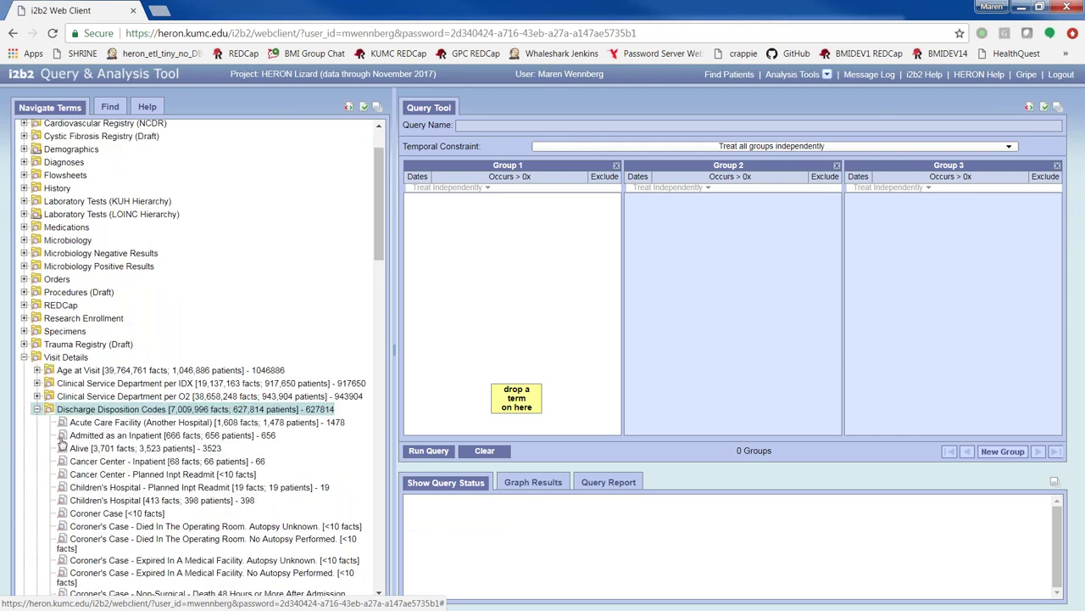
left_click(75, 413)
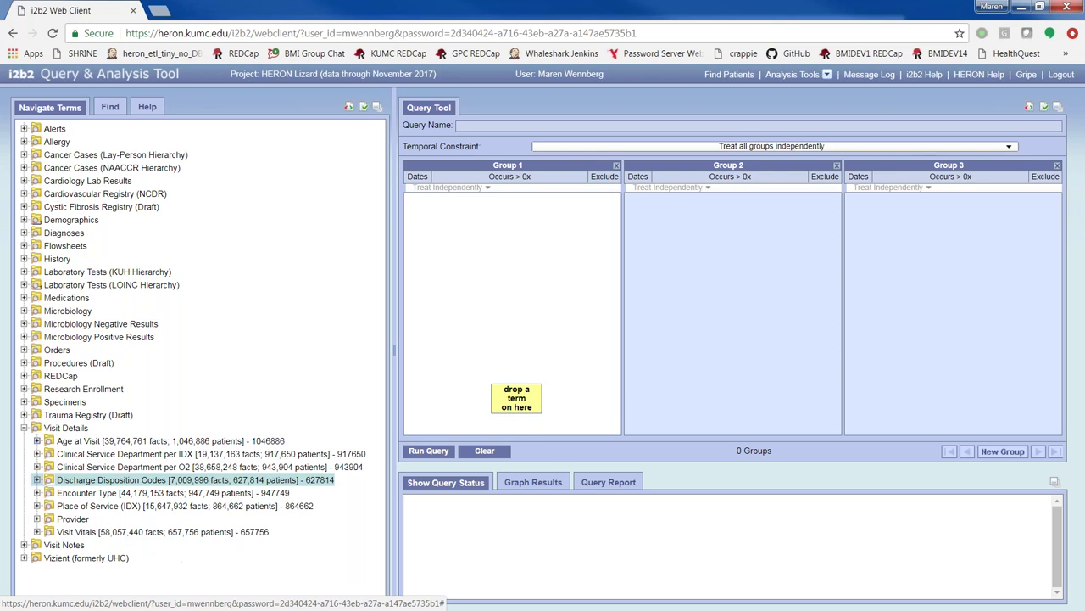
left_click(53, 428)
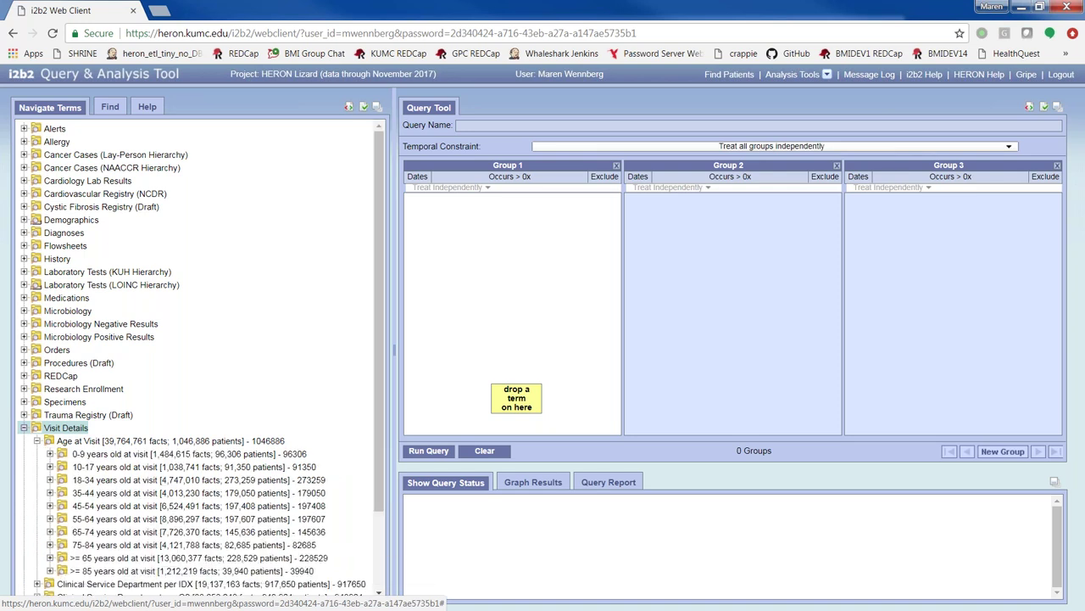
left_click(23, 428)
- Look through the list of Note Types under Visit Notes and collapse the Visit Notes folder again
left_click(24, 441)
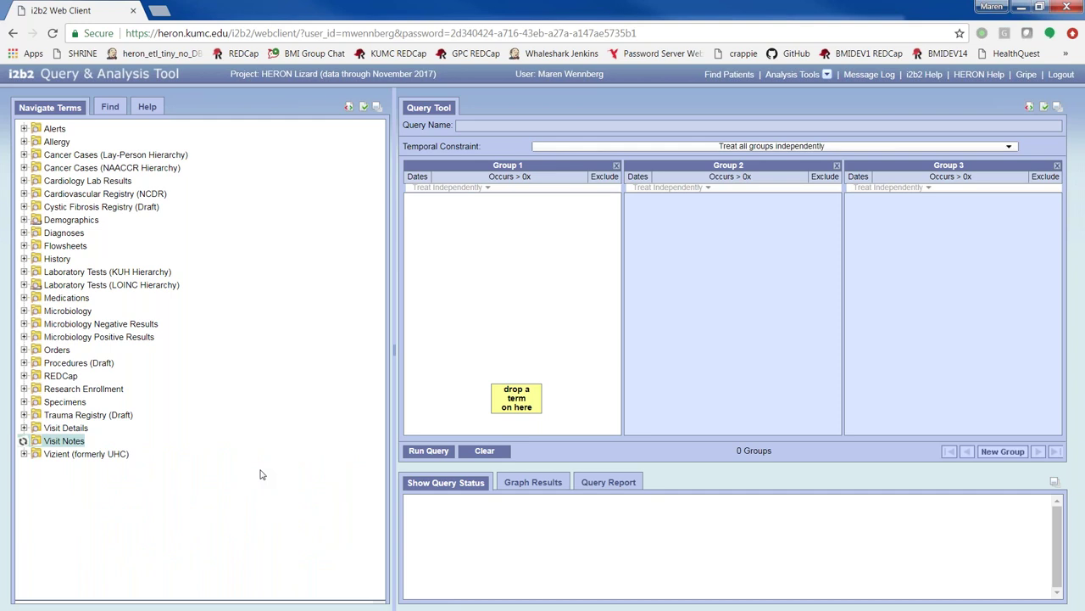
left_click(36, 453)
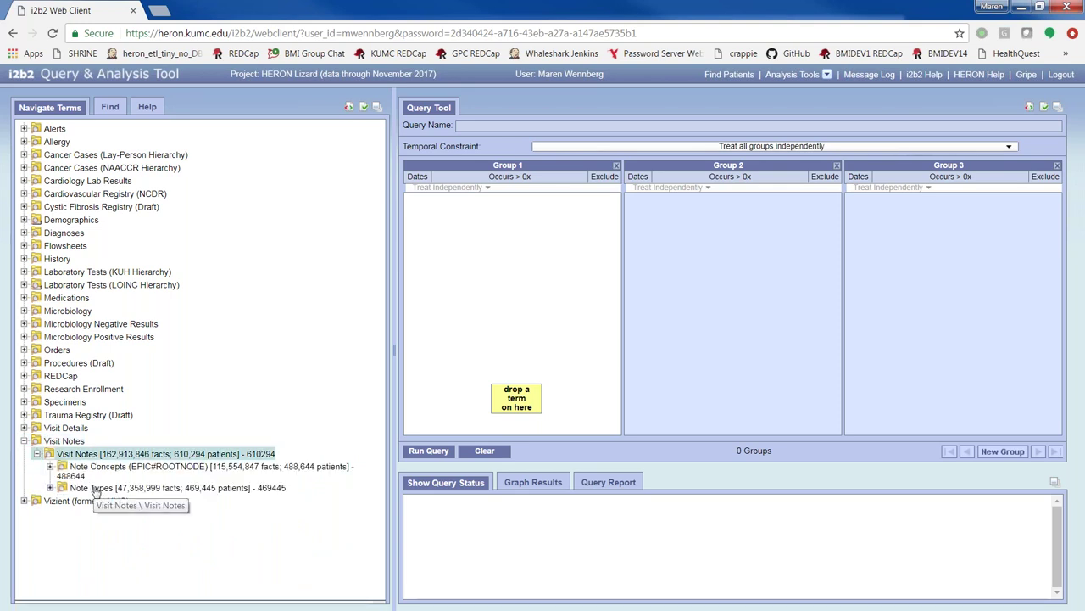
left_click(98, 490)
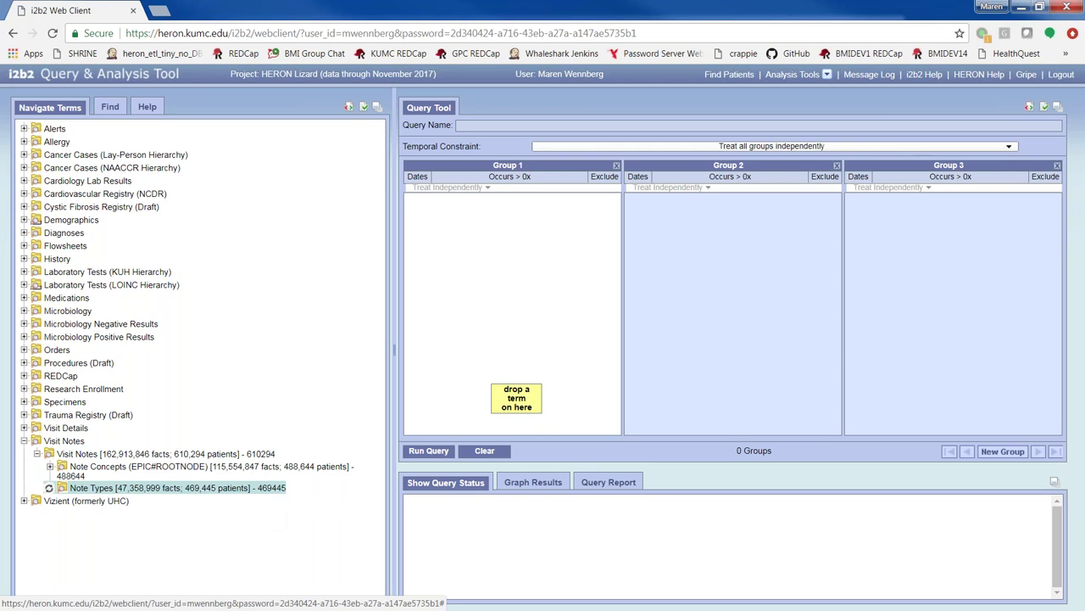
scroll(176, 517, "down", 3)
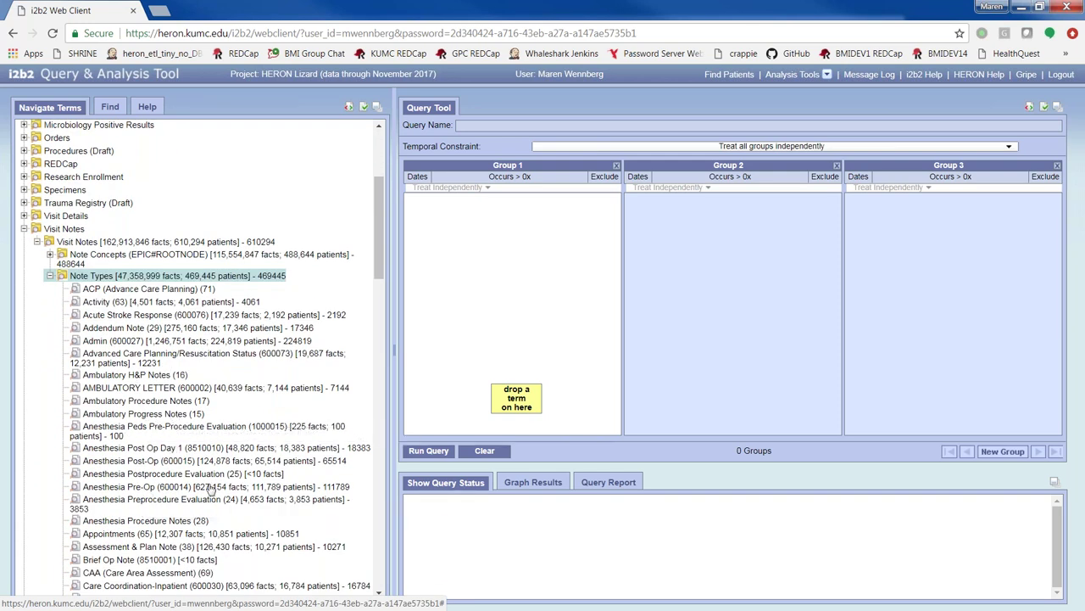
scroll(170, 466, "down", 3)
scroll(180, 498, "down", 6)
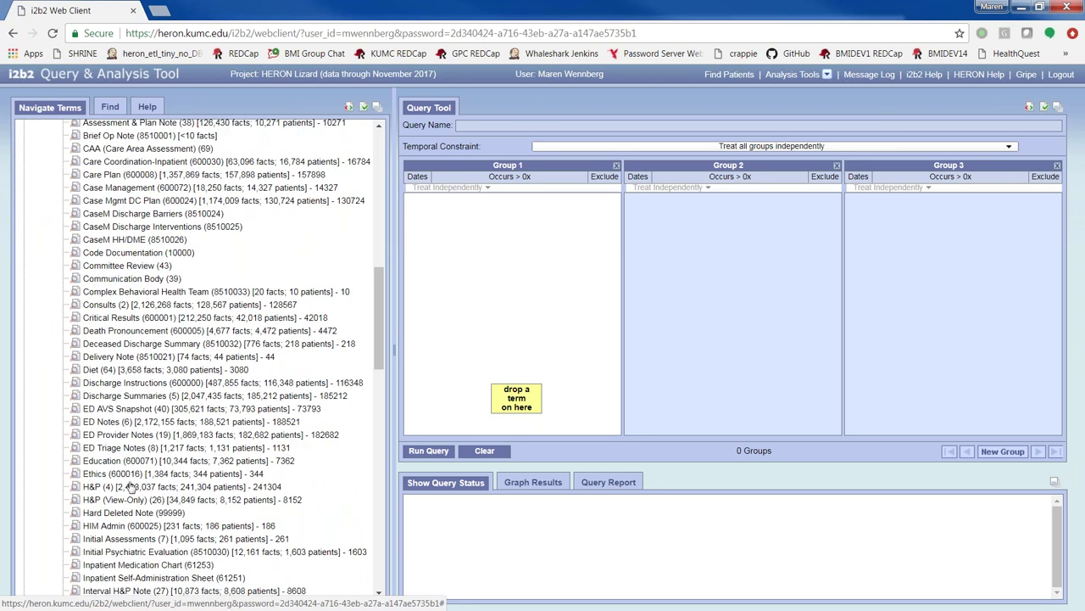
scroll(148, 489, "down", 7)
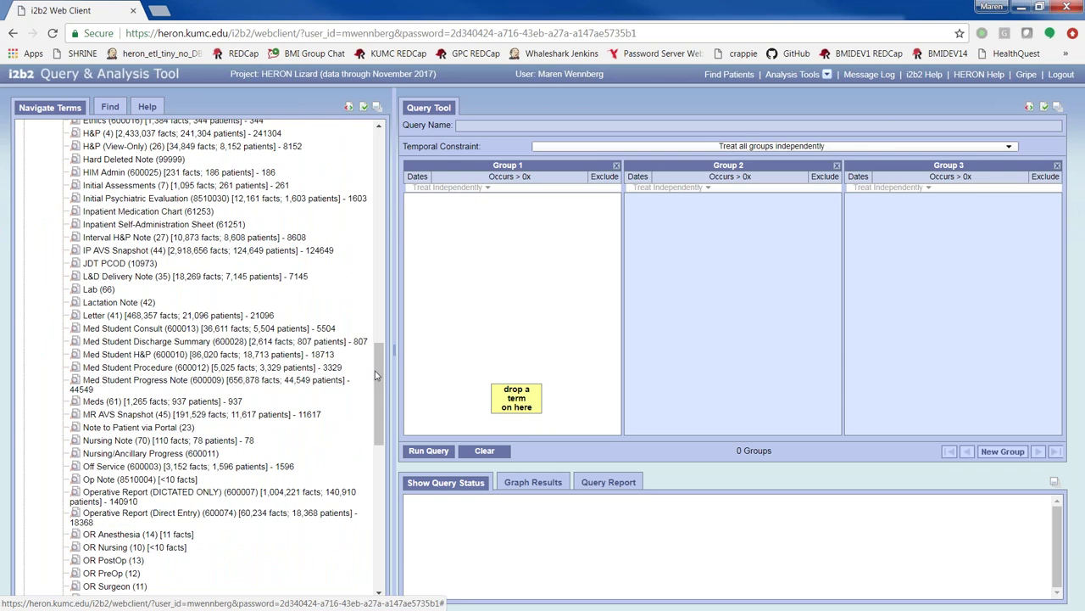
scroll(352, 273, "up", 5)
scroll(352, 273, "up", 10)
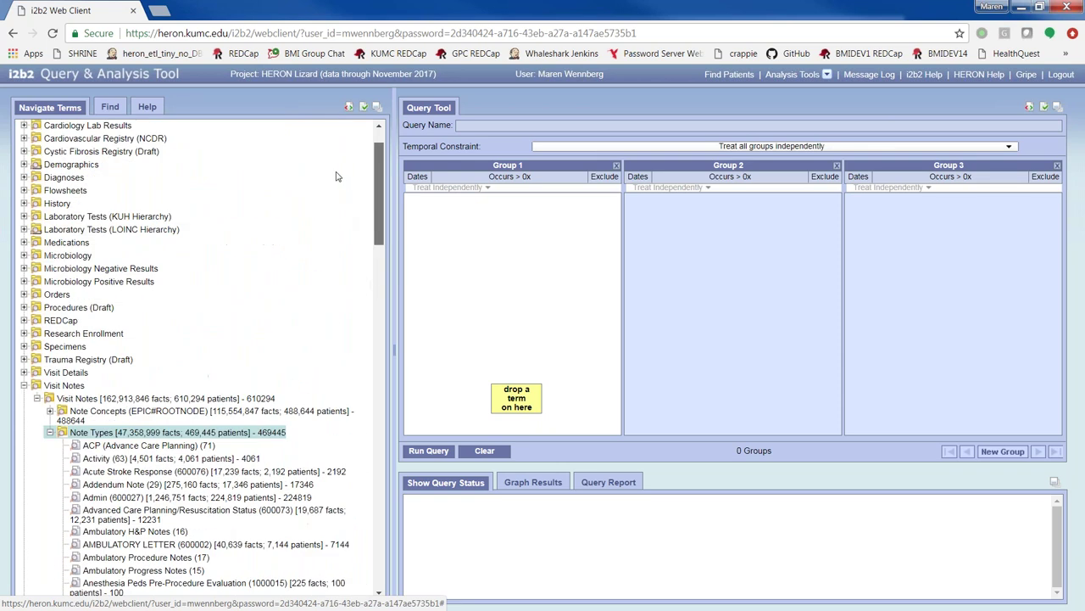
left_click(50, 430)
left_click(63, 456)
left_click(51, 442)
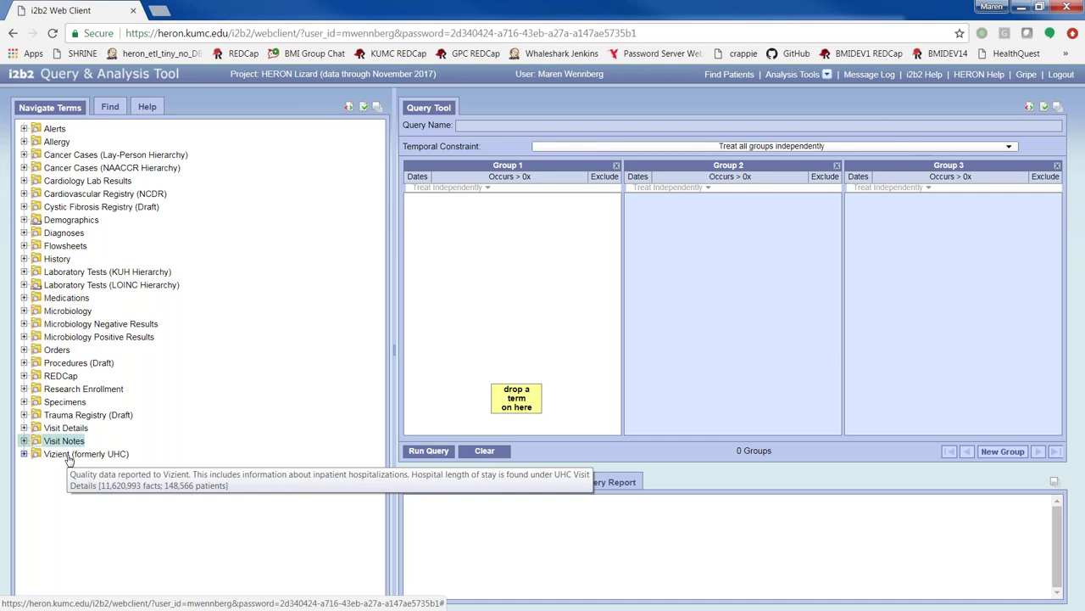
- Add the 0-9 years old folder and the 10, 11 and 12 years old terms from Demographics > Age to Group 1
double_click(68, 219)
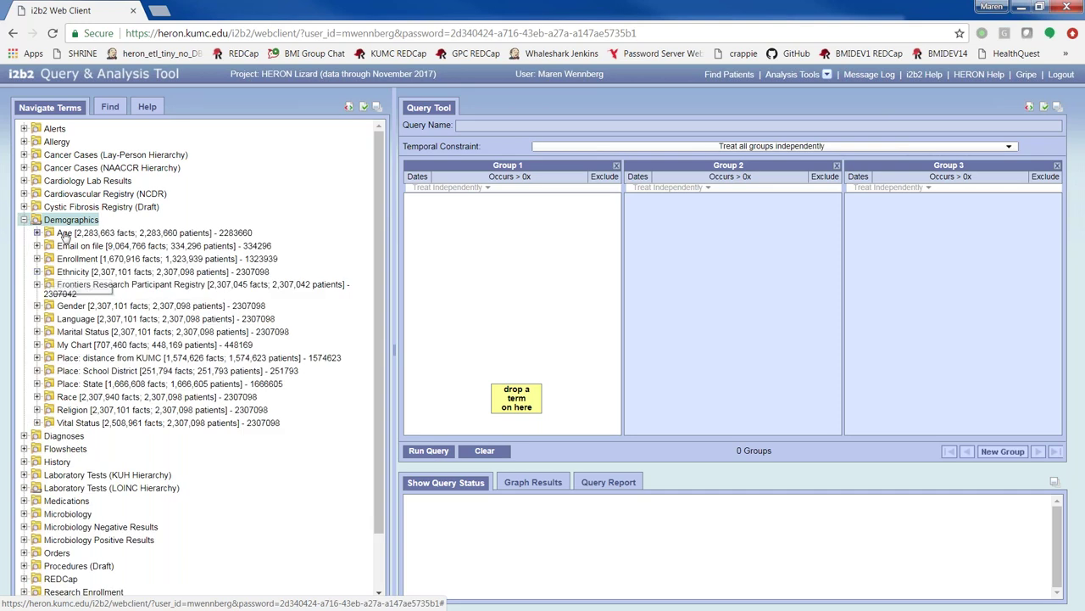
double_click(100, 234)
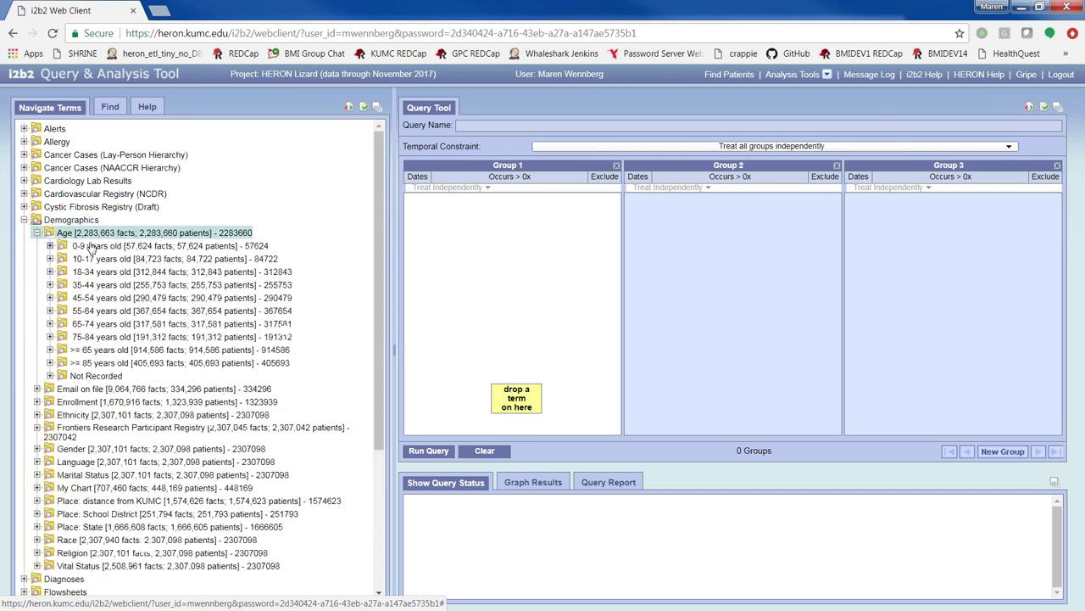
left_click_drag(98, 246, 441, 221)
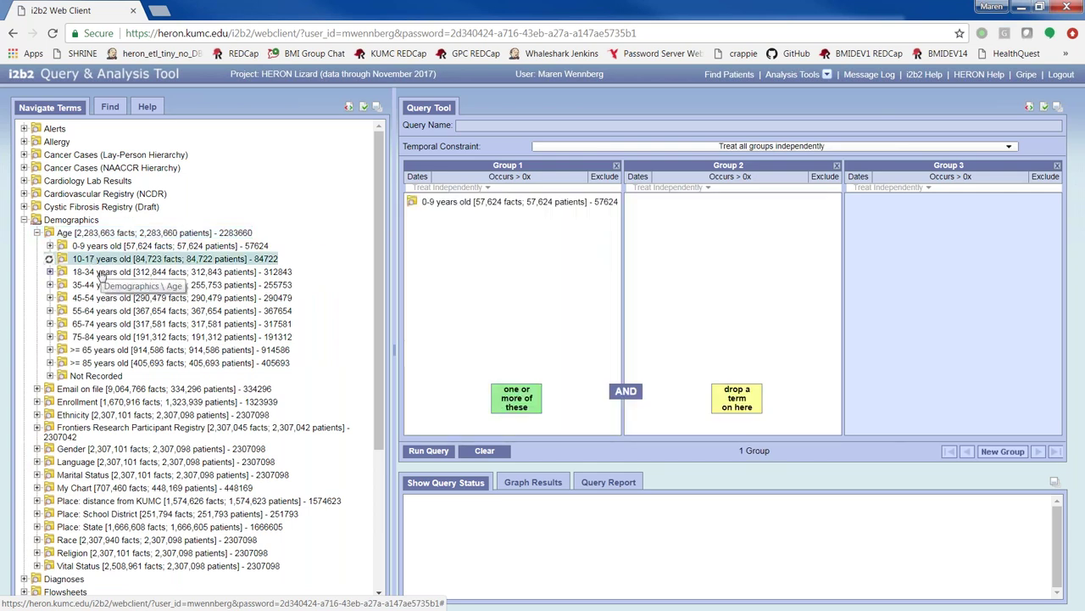
left_click_drag(110, 271, 498, 229)
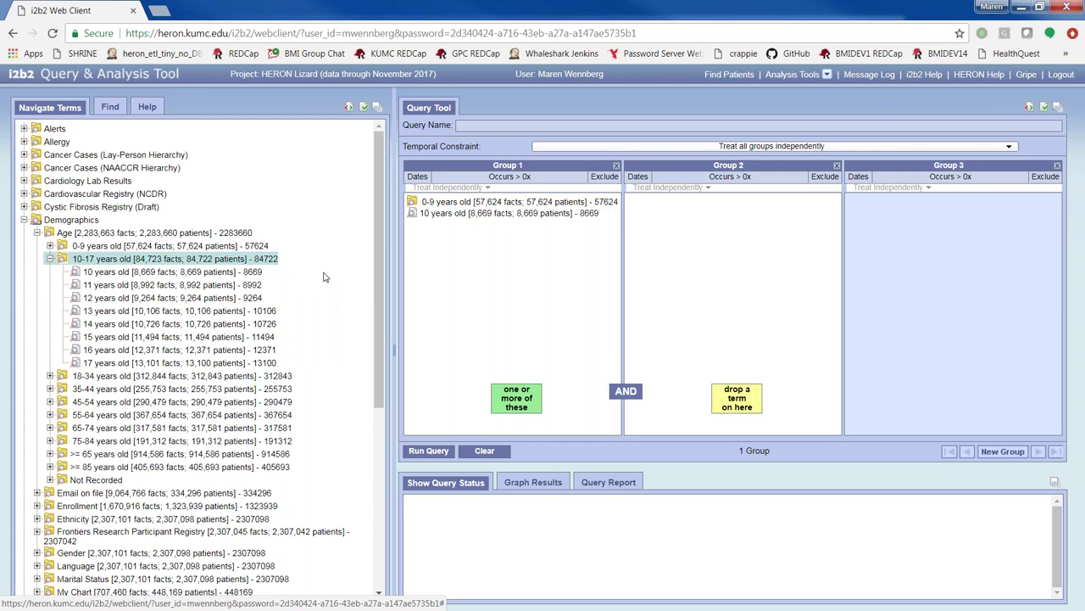
left_click_drag(116, 287, 441, 246)
left_click_drag(113, 299, 445, 293)
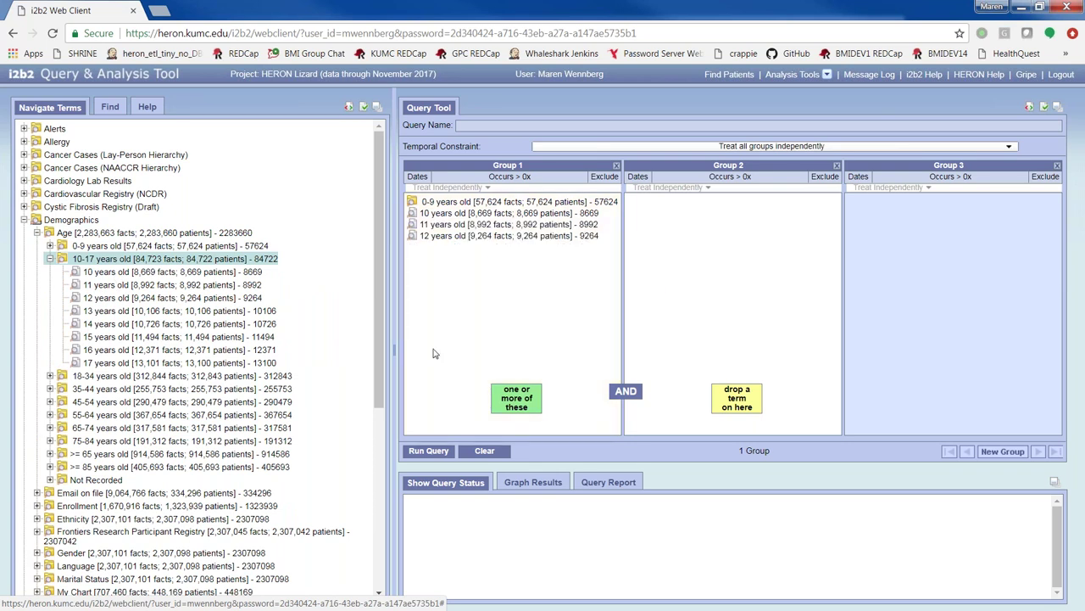
- Run the query under the name "0-12 years old" with Number of patients as the result type
left_click(428, 450)
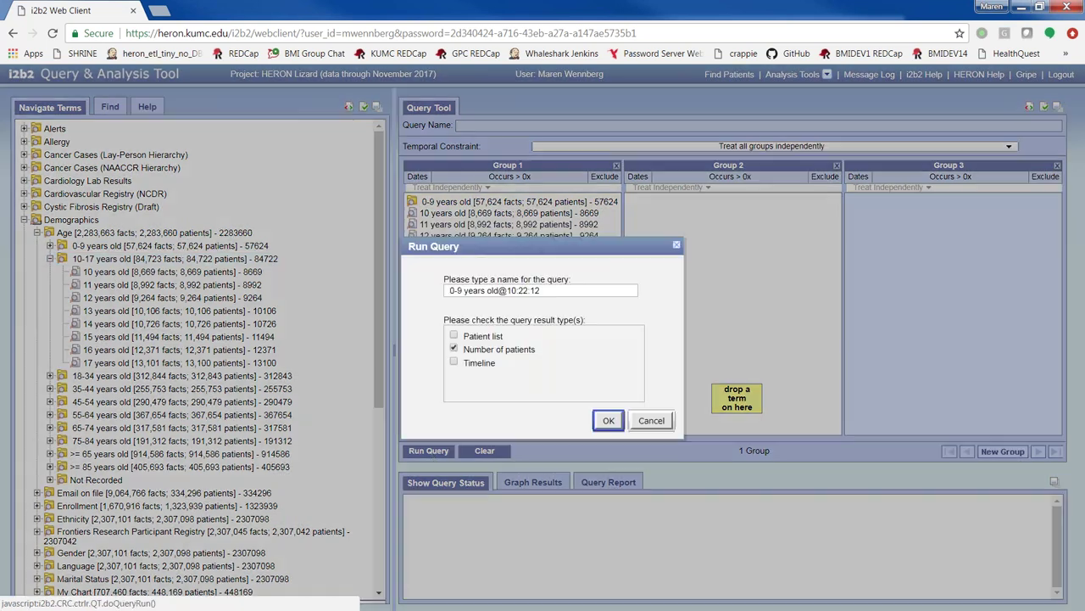
left_click(547, 291)
left_click_drag(547, 291, 390, 297)
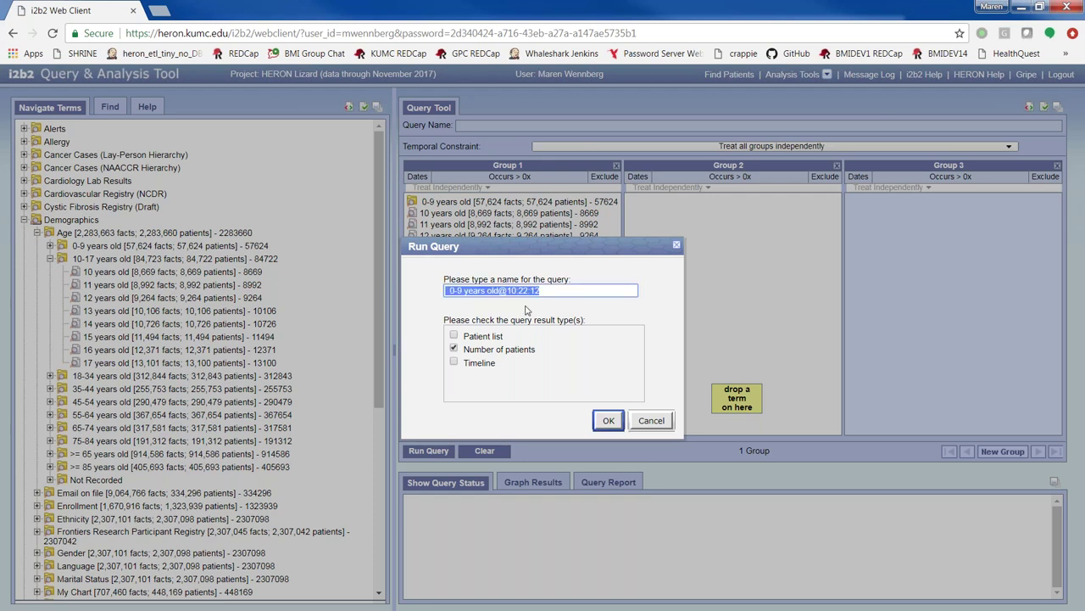
type("0-")
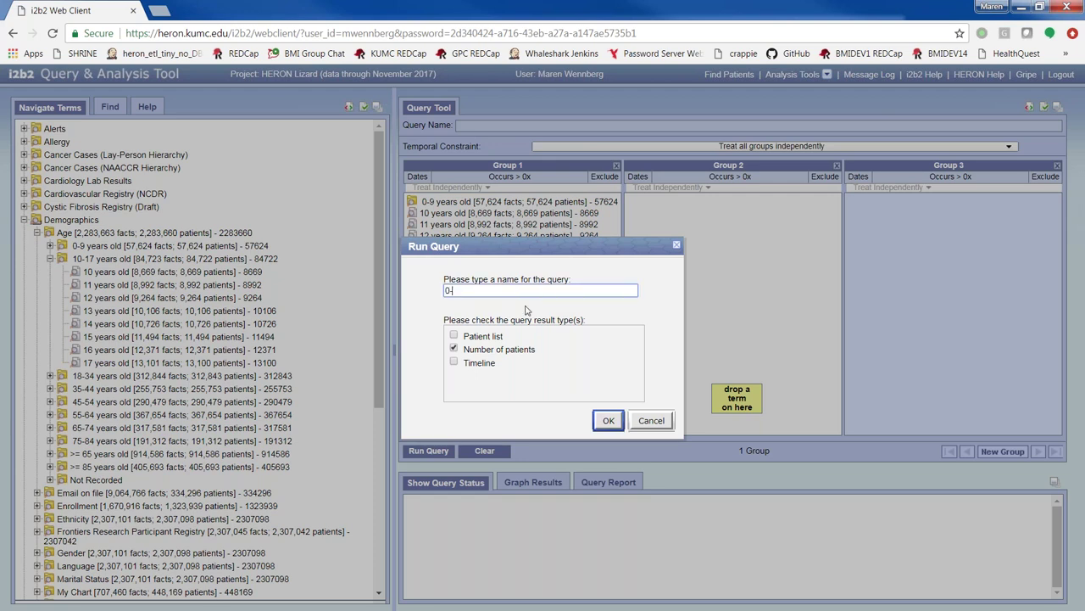
type("12 years old")
left_click(595, 423)
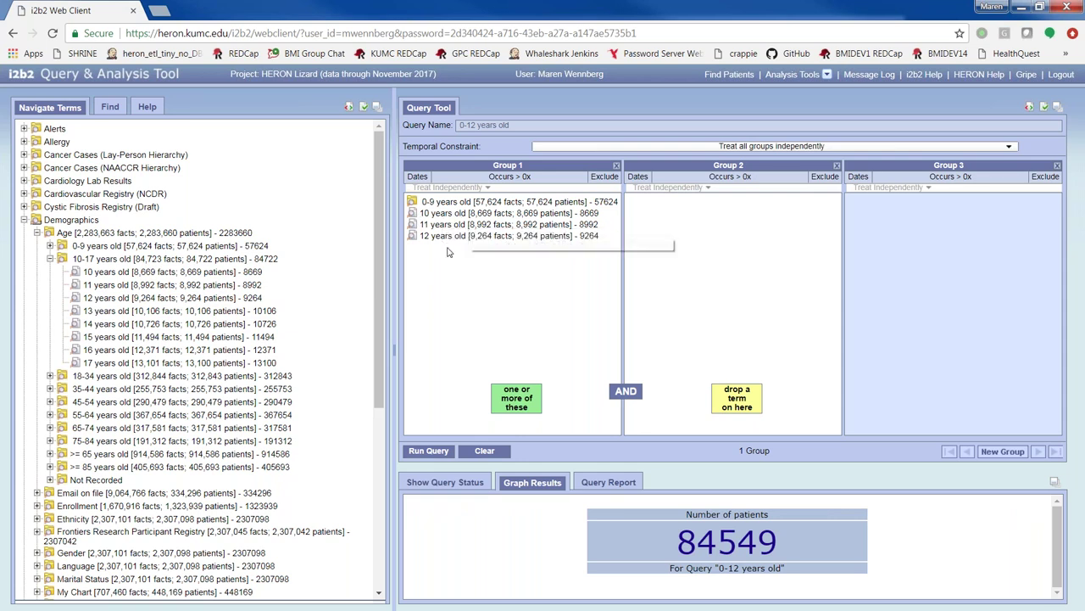
- Collapse the age folders and add the Female term from Demographics > Gender to Group 2
left_click(68, 259)
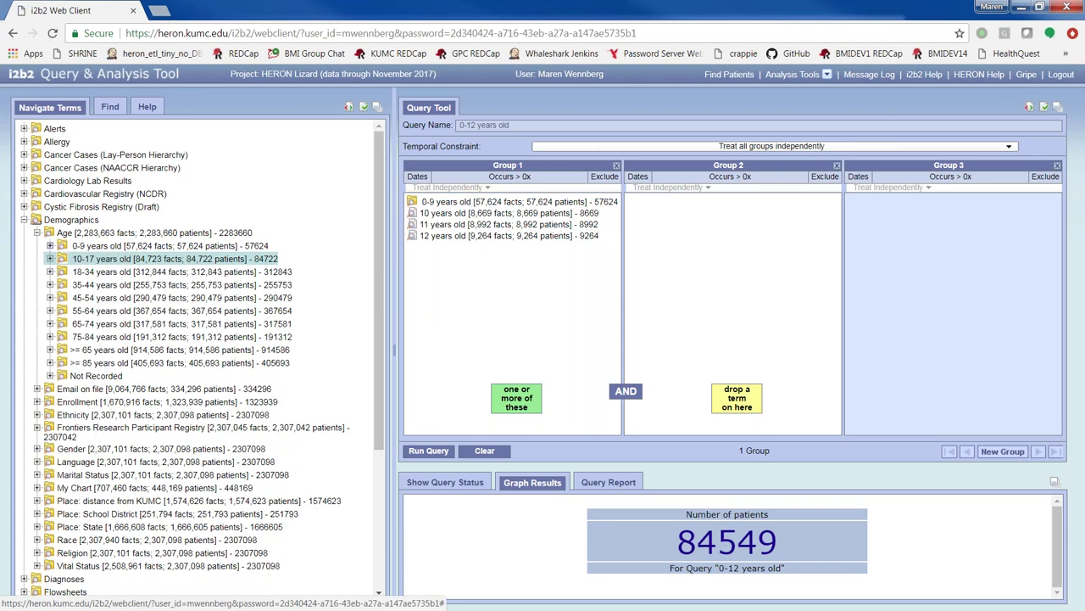
left_click(37, 232)
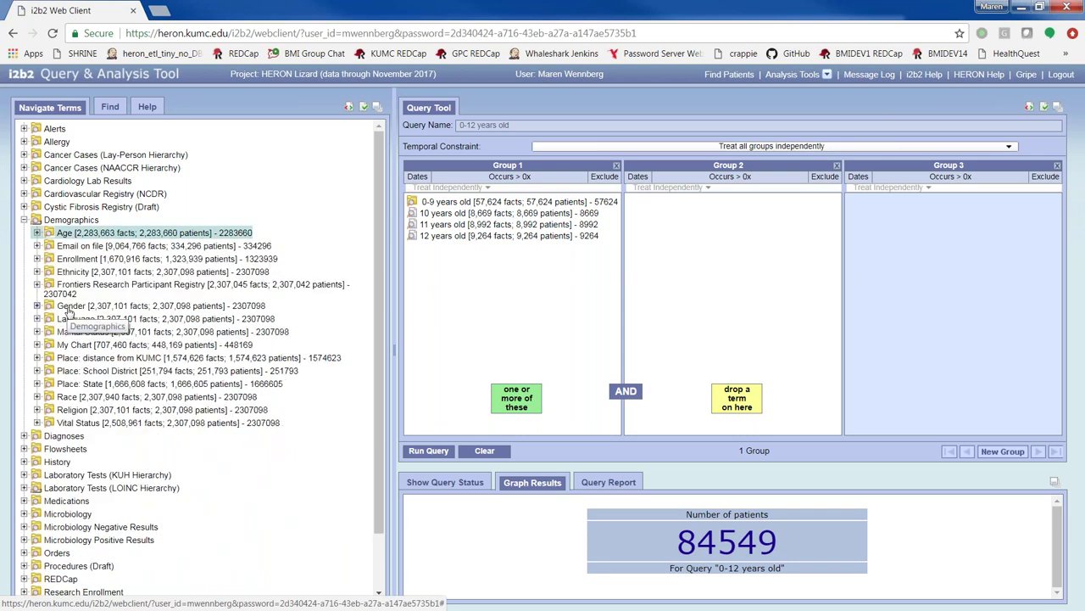
double_click(69, 307)
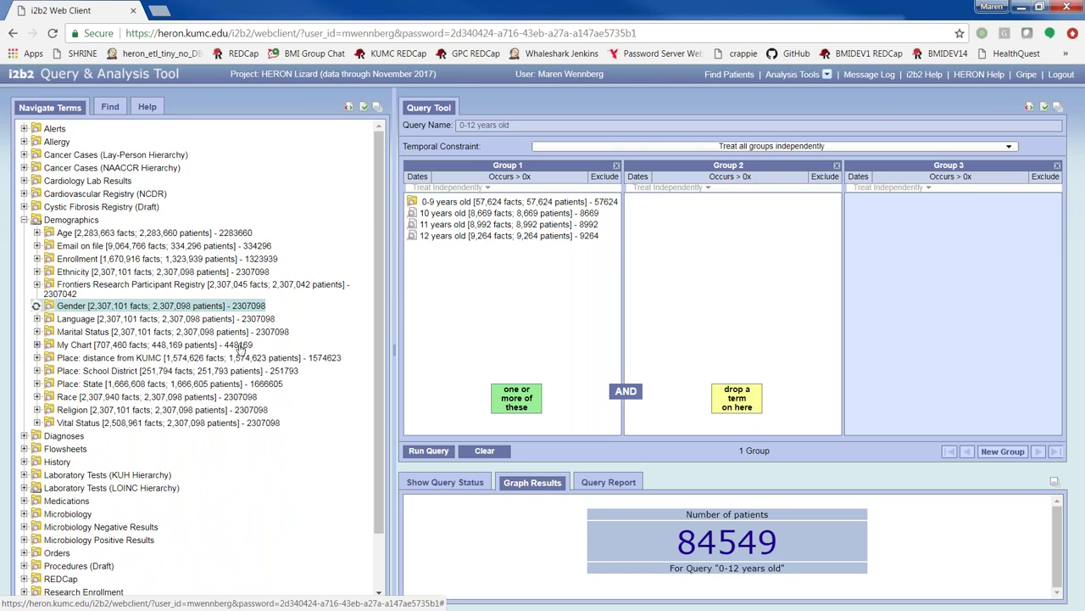
left_click_drag(127, 318, 608, 356)
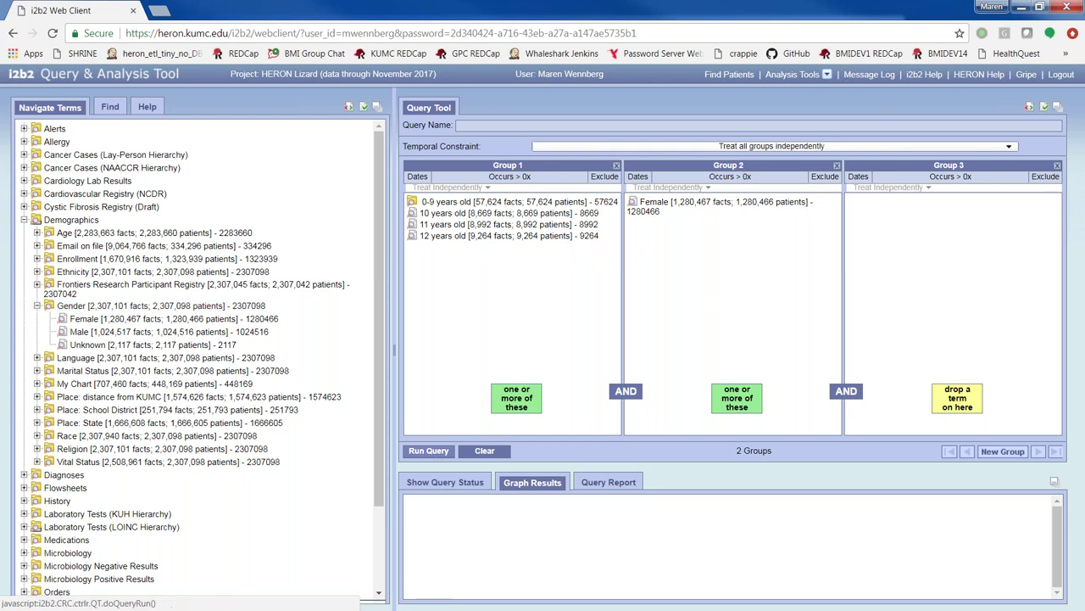
- Run the two-group query under the name "0-12 and Female" for the number of patients and highlight the resulting count
left_click(428, 450)
left_click_drag(586, 290, 424, 303)
type("0-12 and Female")
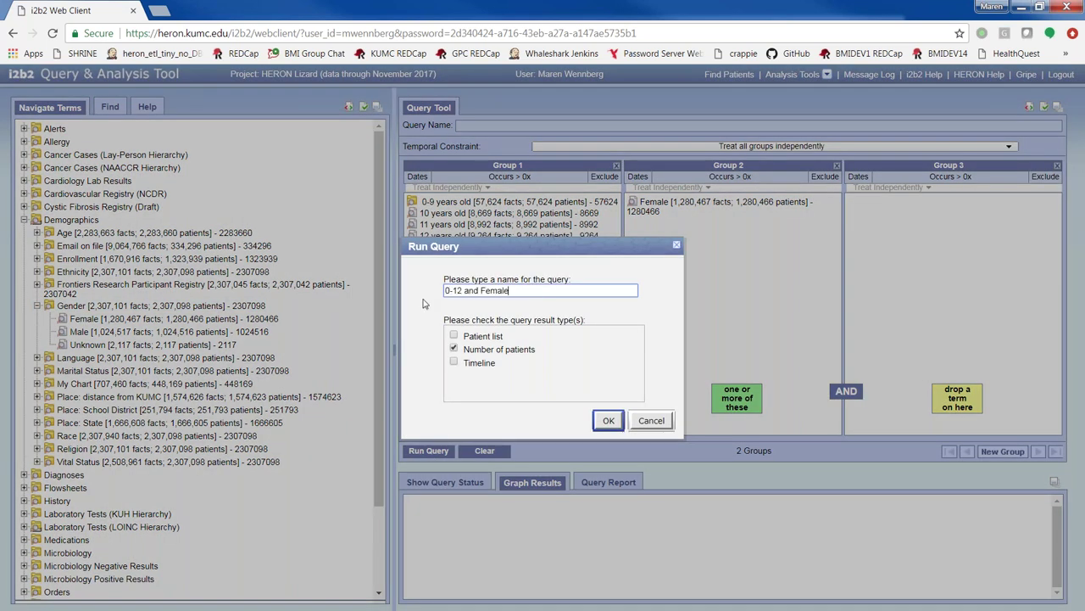
left_click(608, 421)
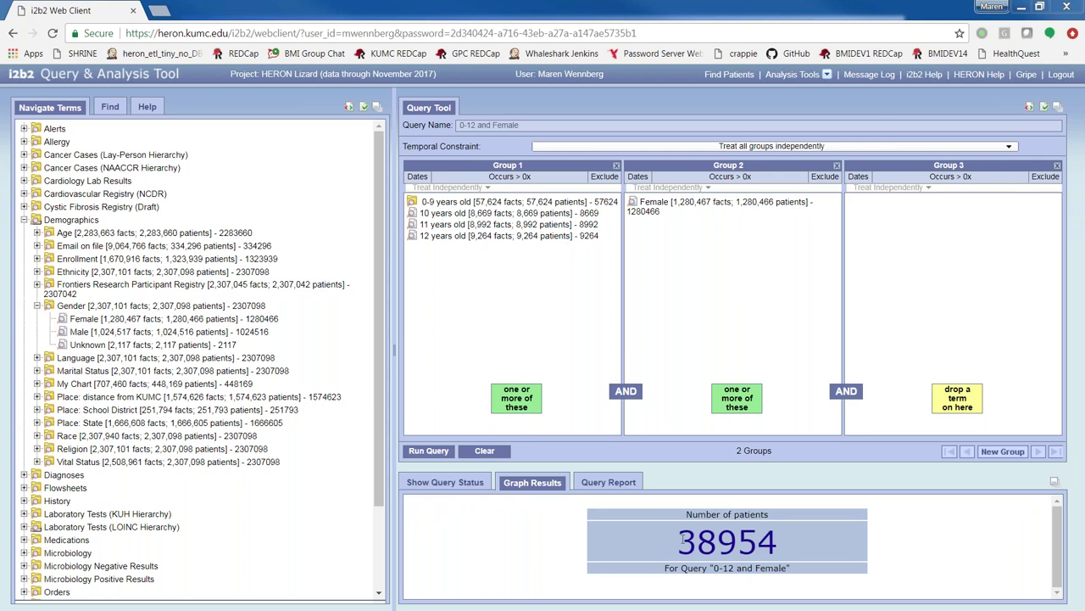
left_click_drag(677, 541, 753, 542)
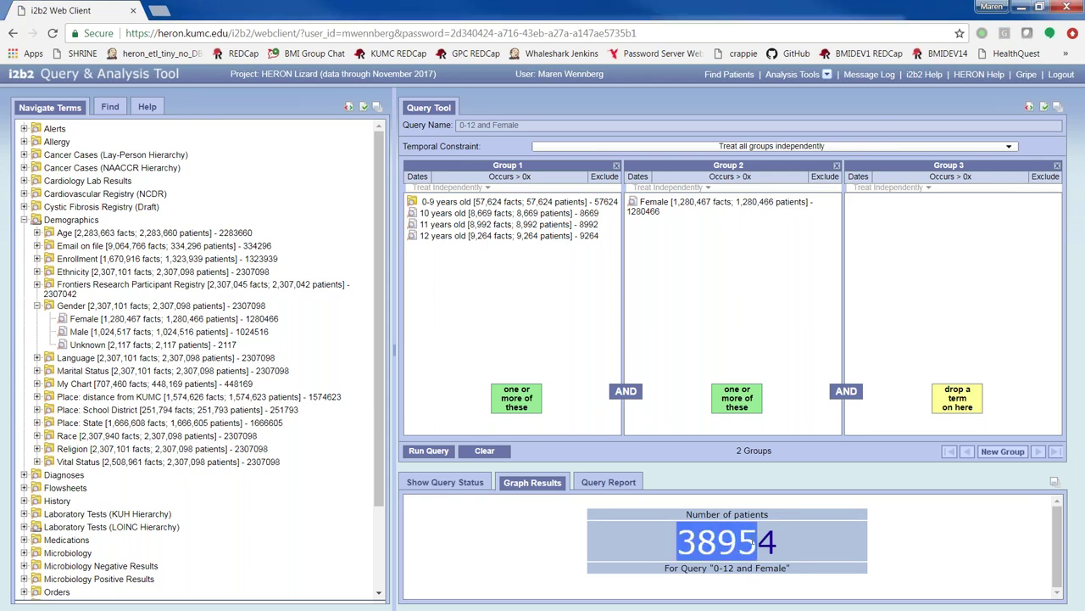
left_click_drag(753, 543, 777, 543)
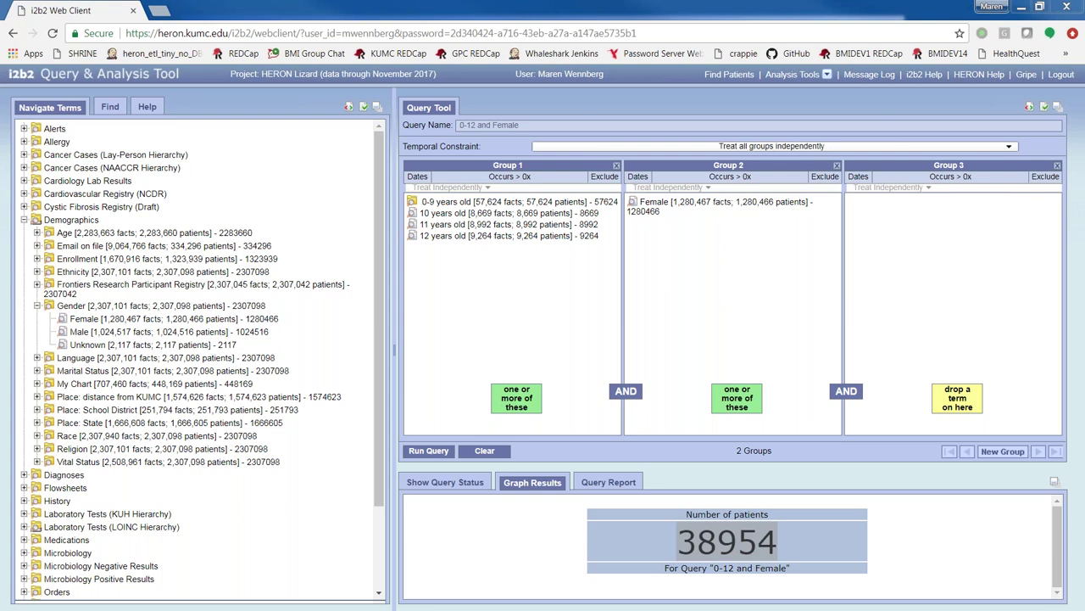
- Clear all groups from the query and collapse the Demographics folder
left_click(485, 451)
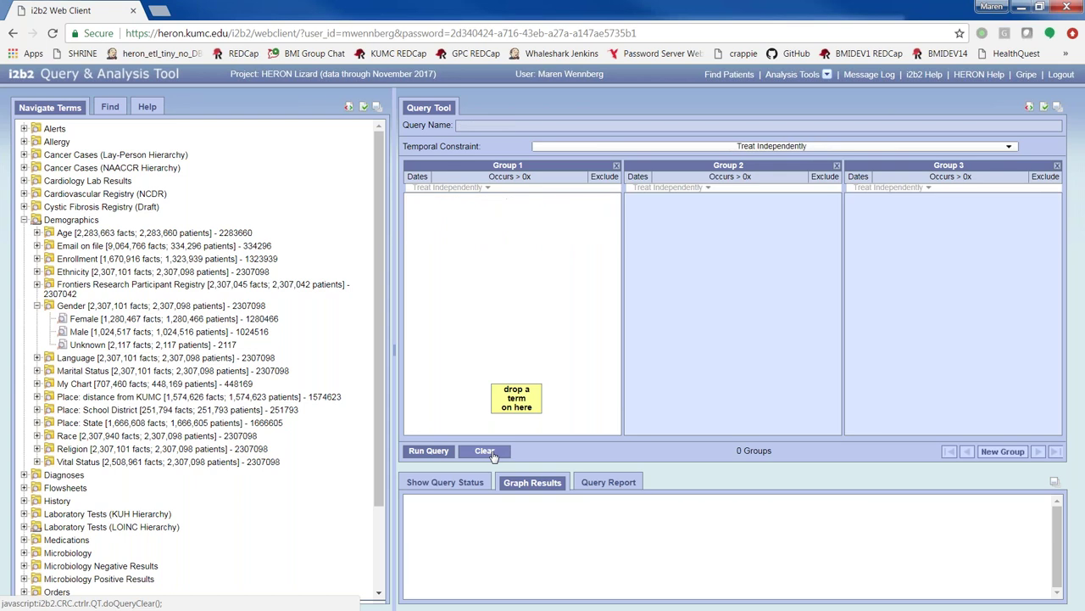
left_click(38, 222)
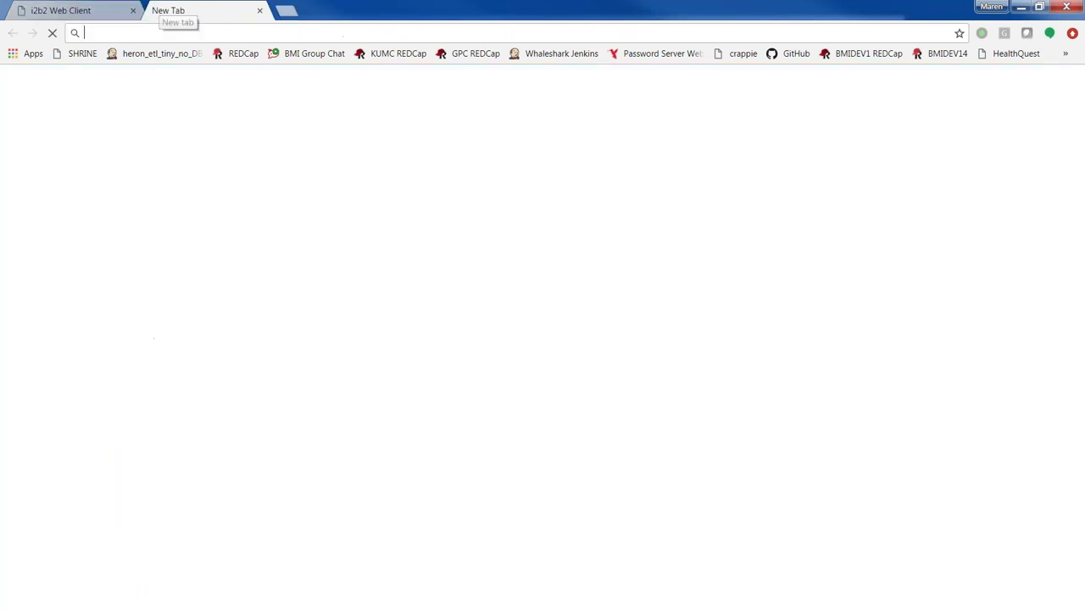
- Search Google in a new browser tab for "diabetes icd 9 code"
left_click(160, 11)
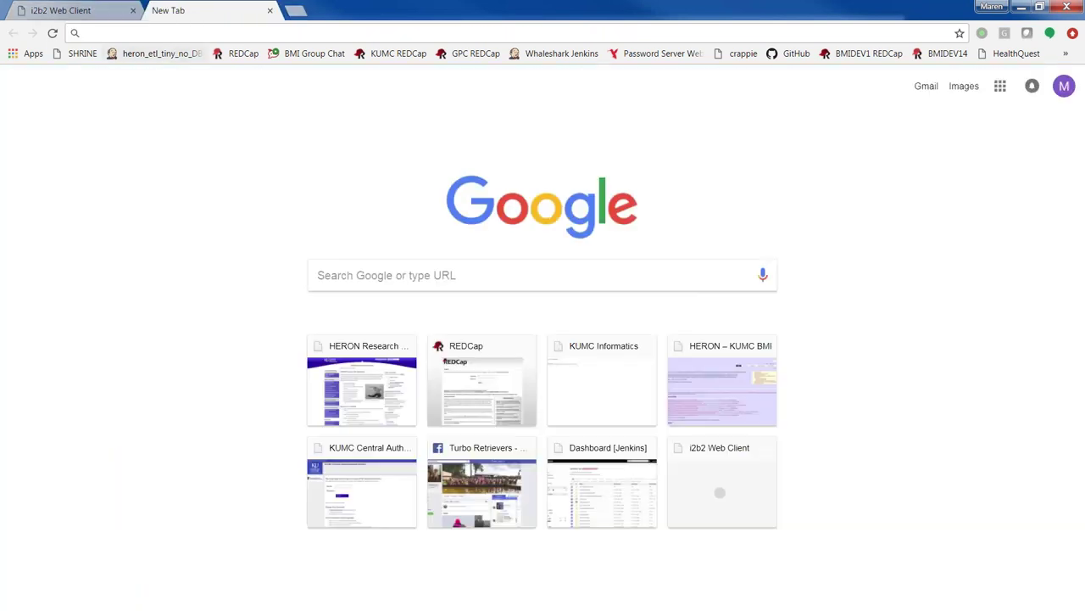
type("di")
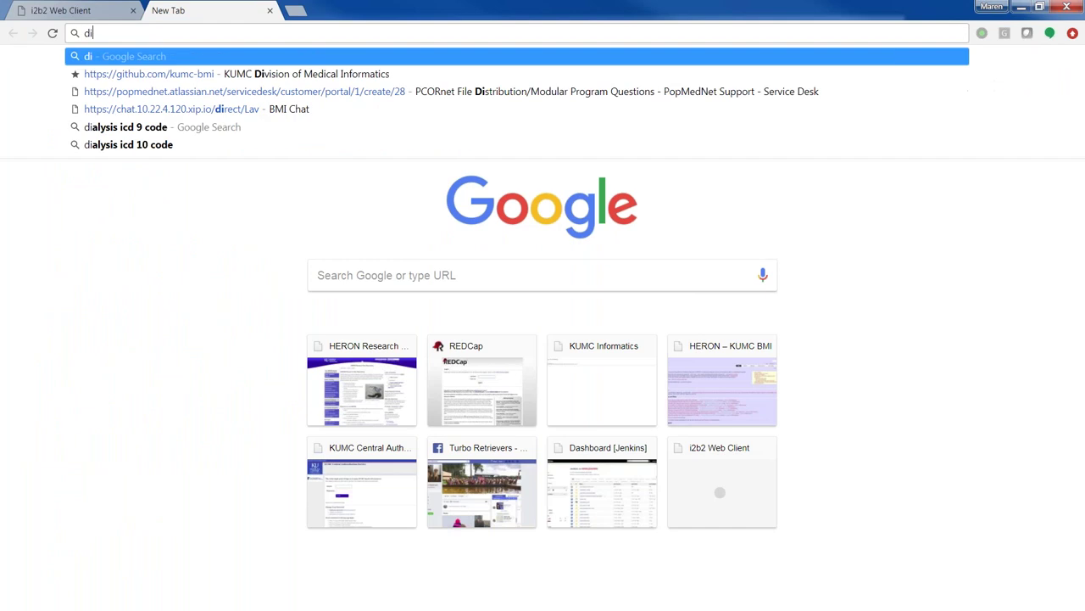
type("abetes icd 9 code")
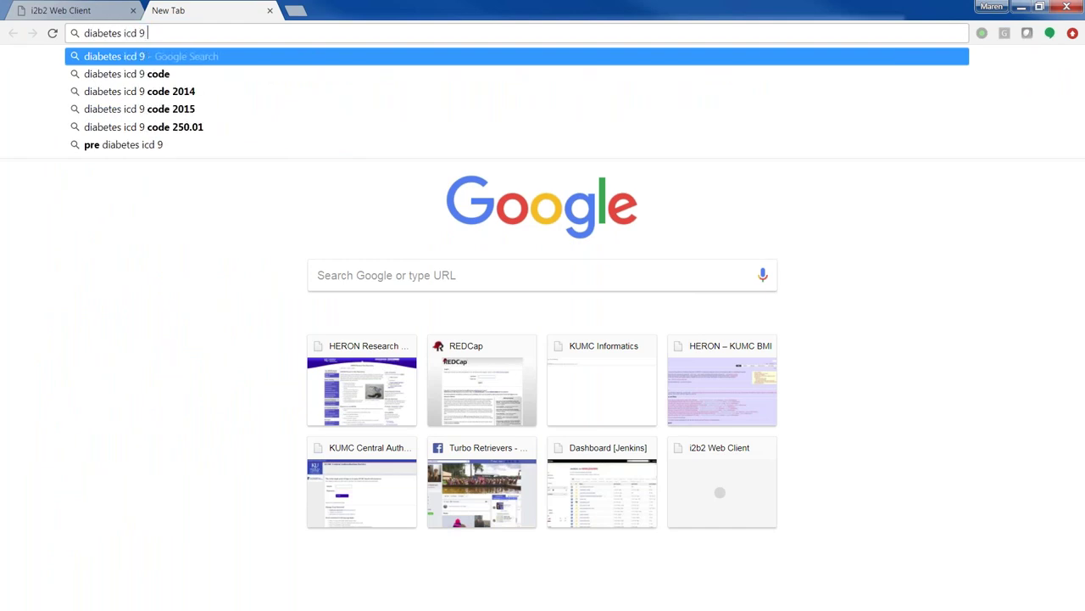
key("Return")
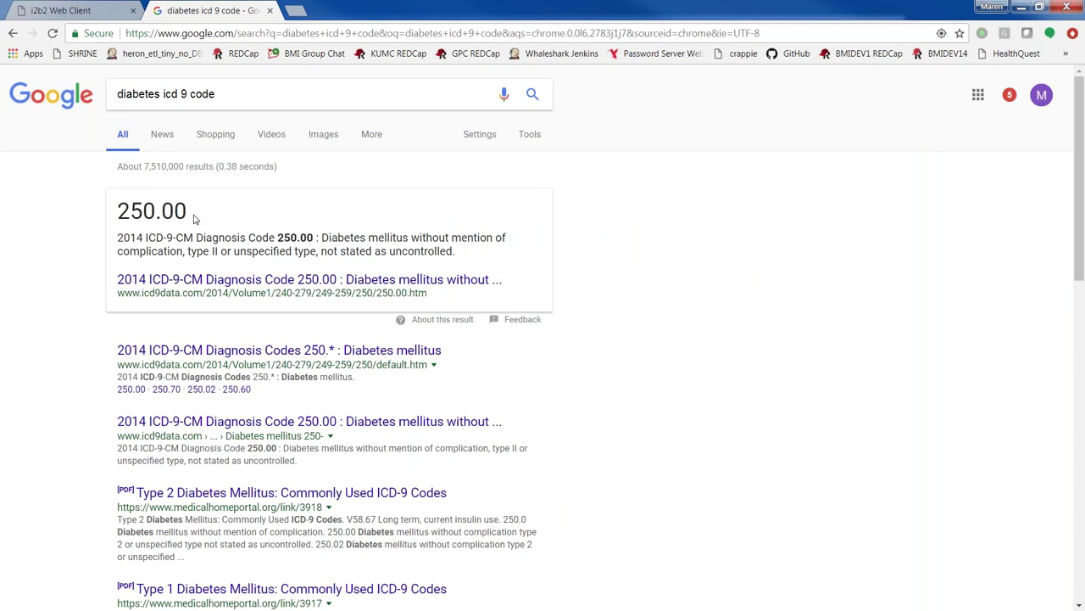
- Return to the i2b2 Web Client and expand Diagnoses > ICD9 > 240-279.99 > 249-259.99 down to the subcodes of 250 Diabetes mellitus
left_click(85, 10)
left_click(26, 233)
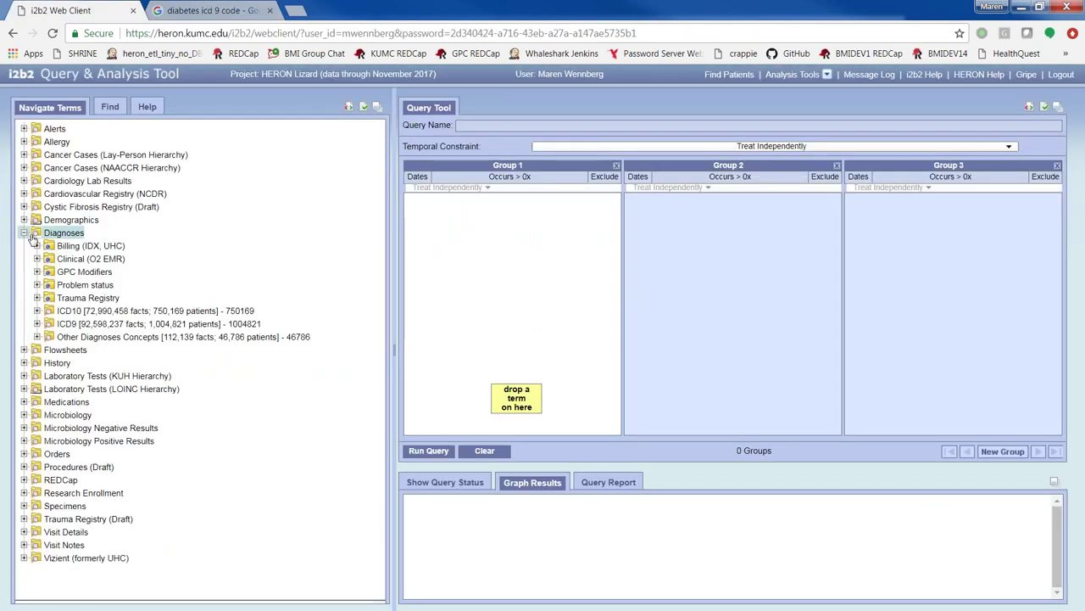
left_click(66, 324)
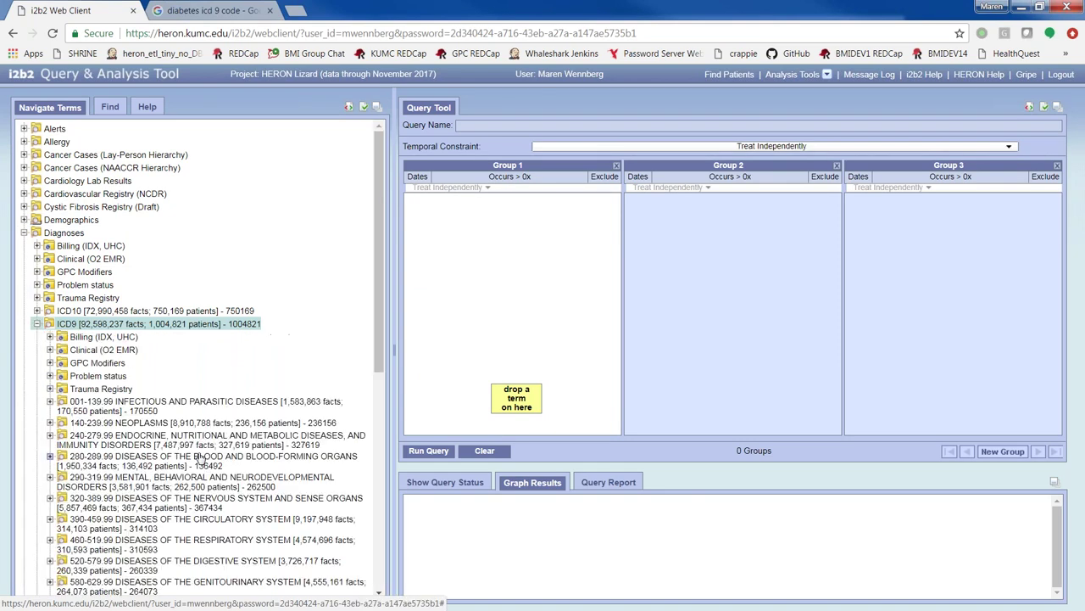
scroll(157, 336, "down", 1)
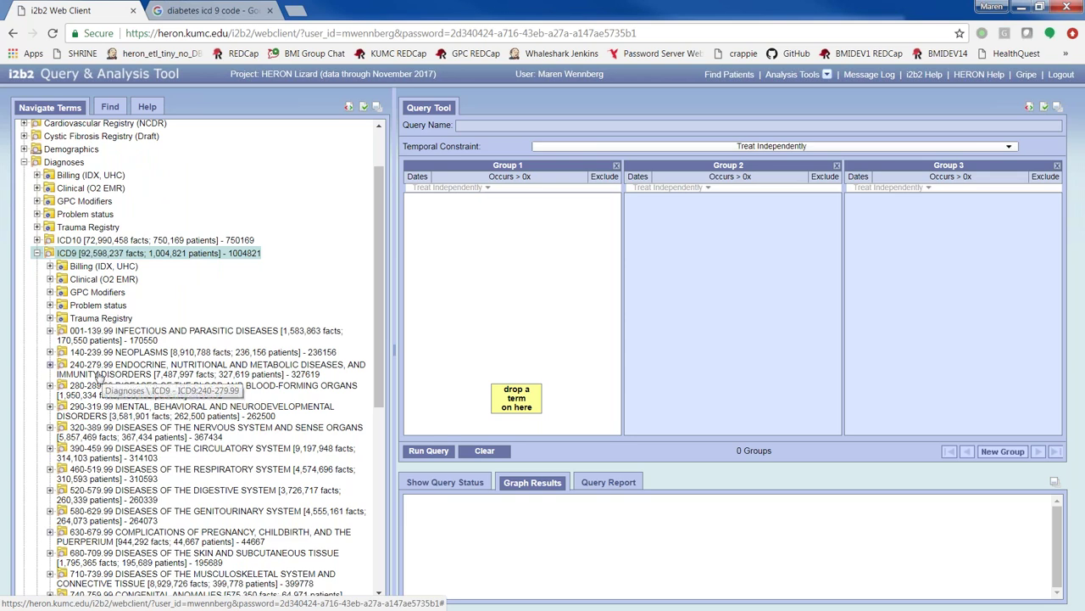
double_click(104, 375)
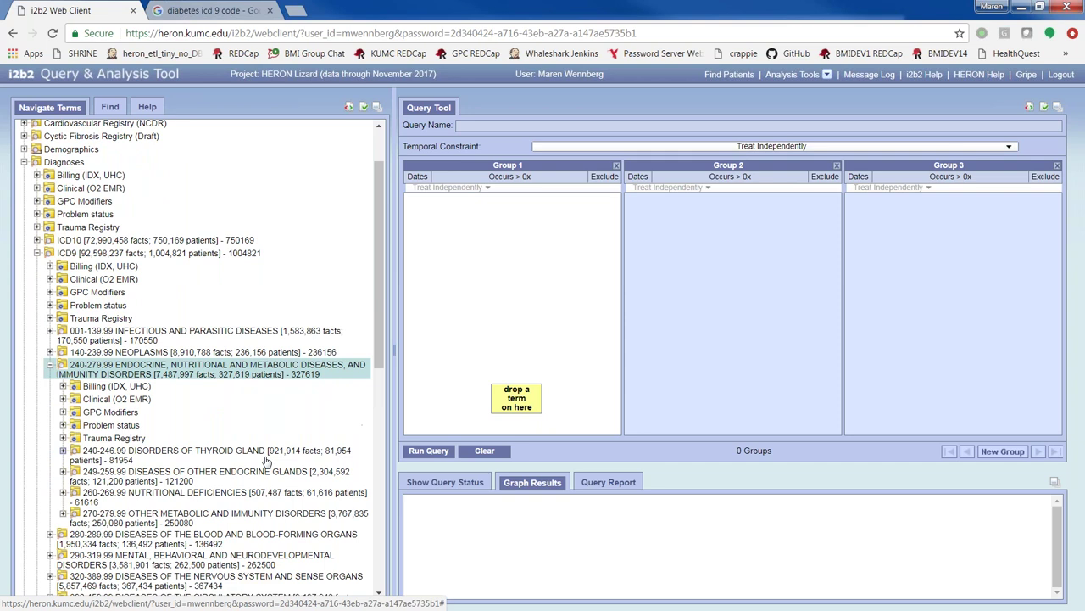
scroll(119, 403, "down", 2)
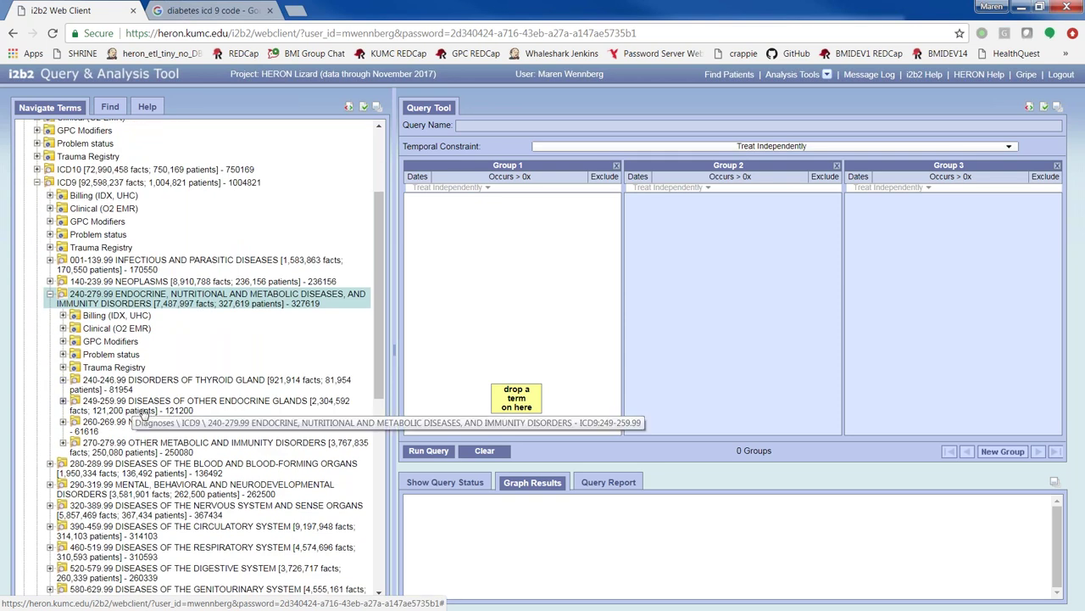
double_click(159, 411)
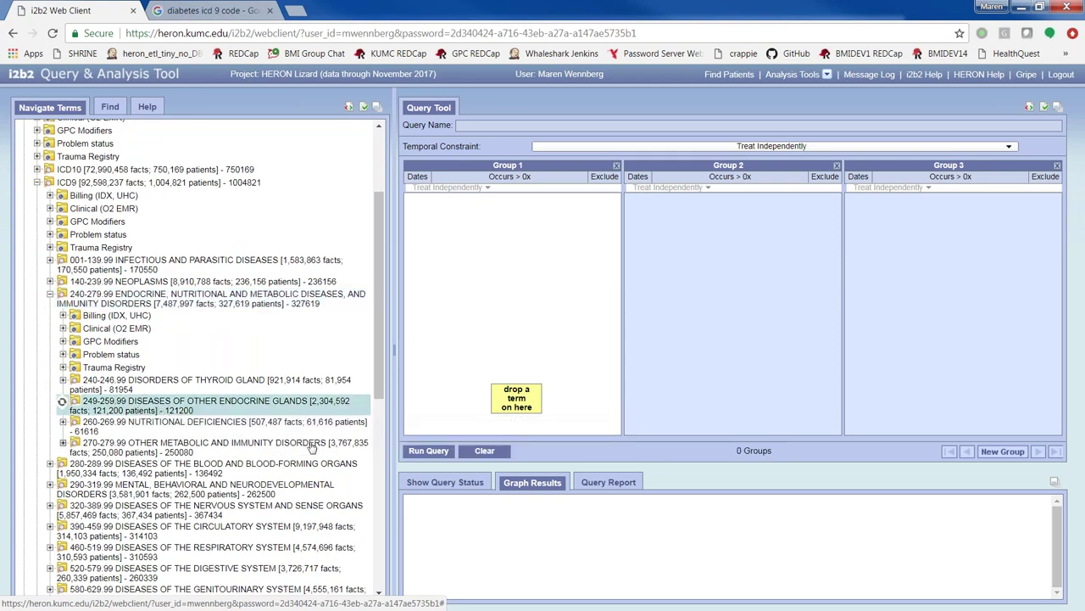
scroll(140, 366, "down", 3)
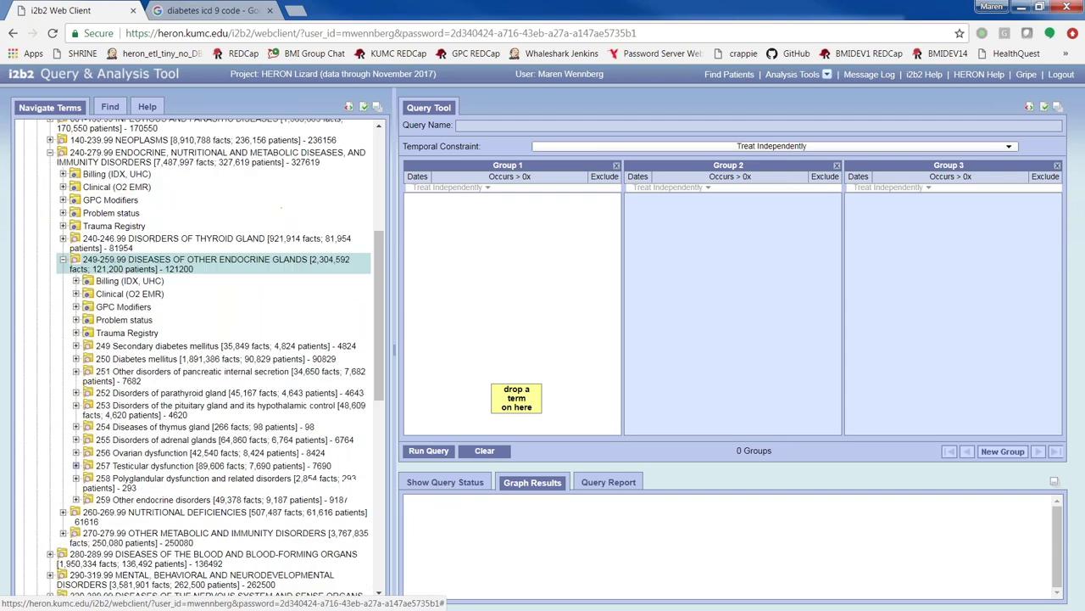
double_click(140, 361)
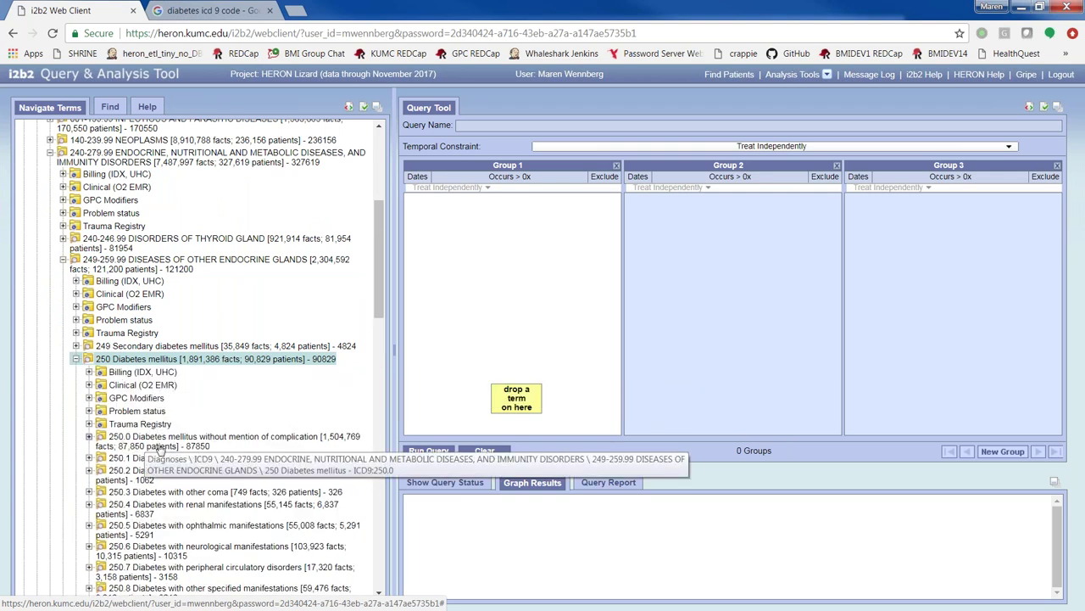
- Examine the subcodes of 250.0, collapse that folder again, and add the whole 250 Diabetes mellitus folder to Group 1
left_click(159, 446)
scroll(251, 459, "down", 3)
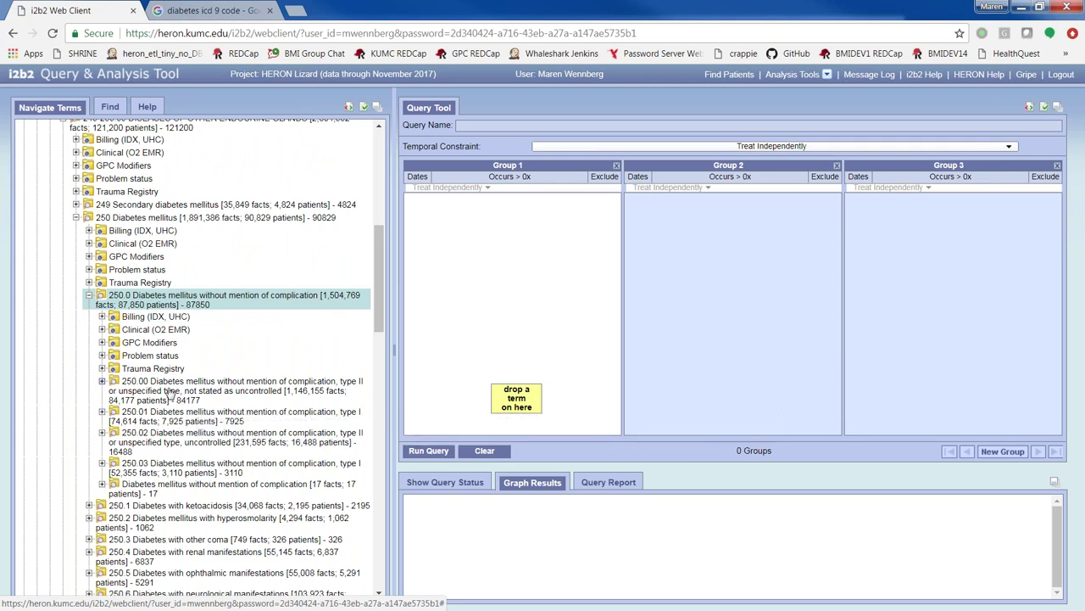
left_click_drag(175, 389, 155, 357)
double_click(129, 304)
left_click_drag(146, 222, 446, 218)
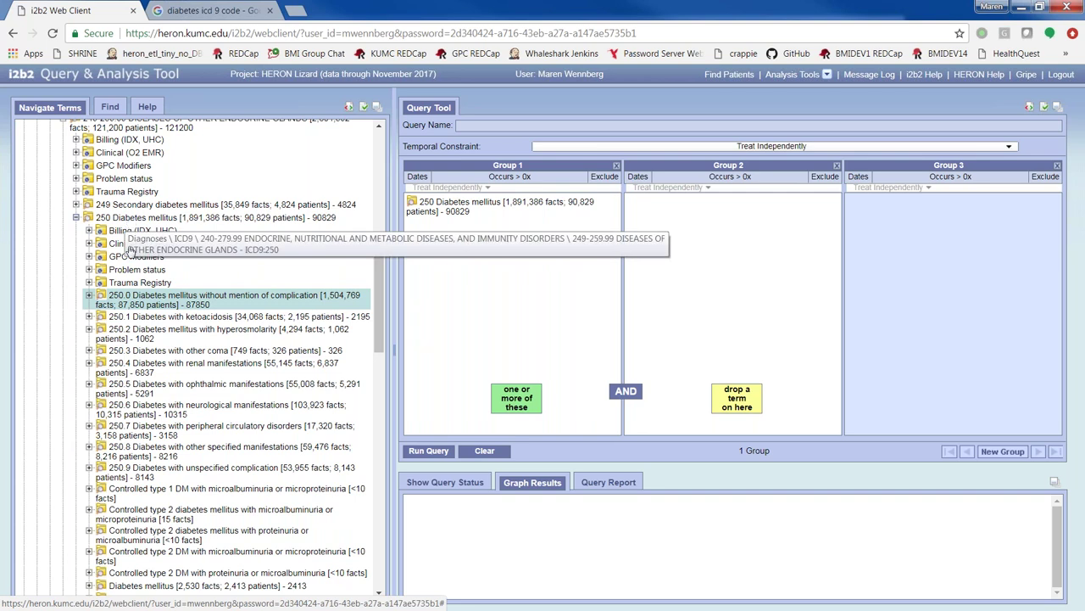
- Expand 250.0 Diabetes mellitus without mention of complication and its 250.00 subfolder to examine the more specific codes
left_click(167, 303)
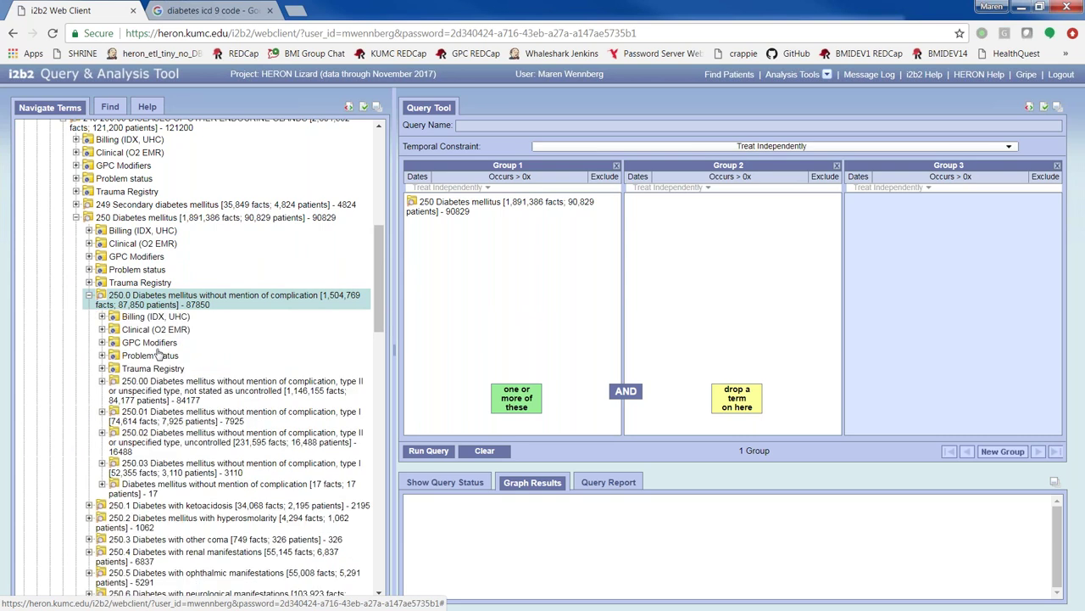
left_click(140, 392)
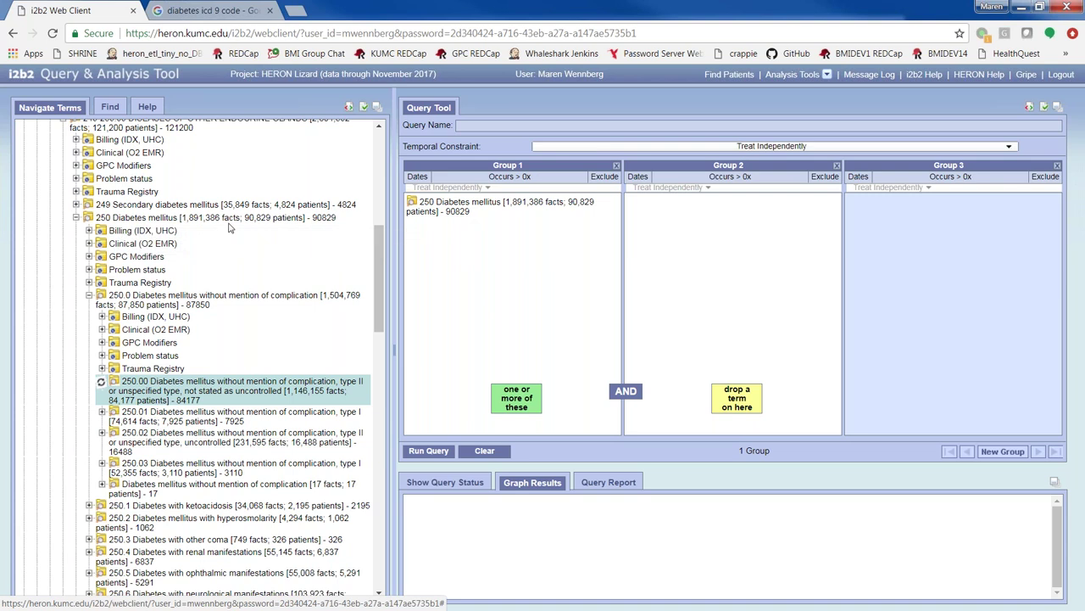
left_click(164, 219)
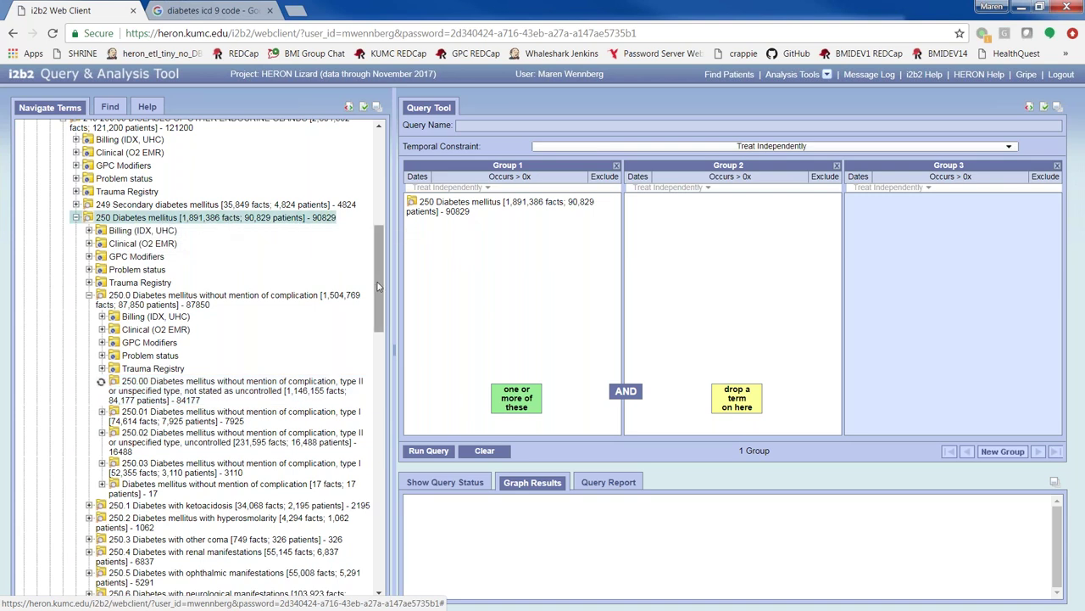
scroll(379, 287, "up", 1)
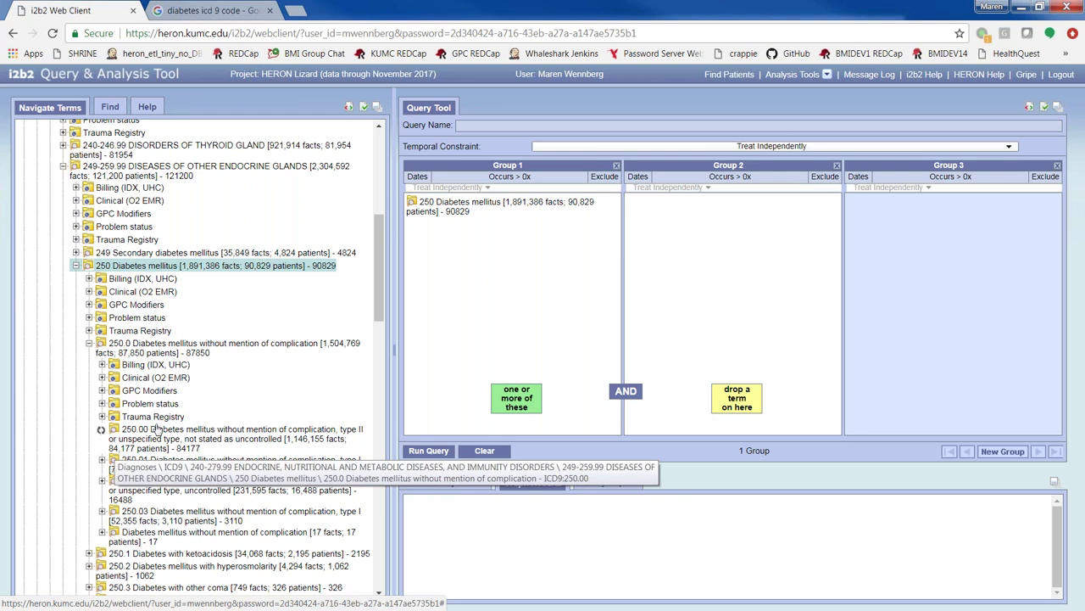
left_click(101, 429)
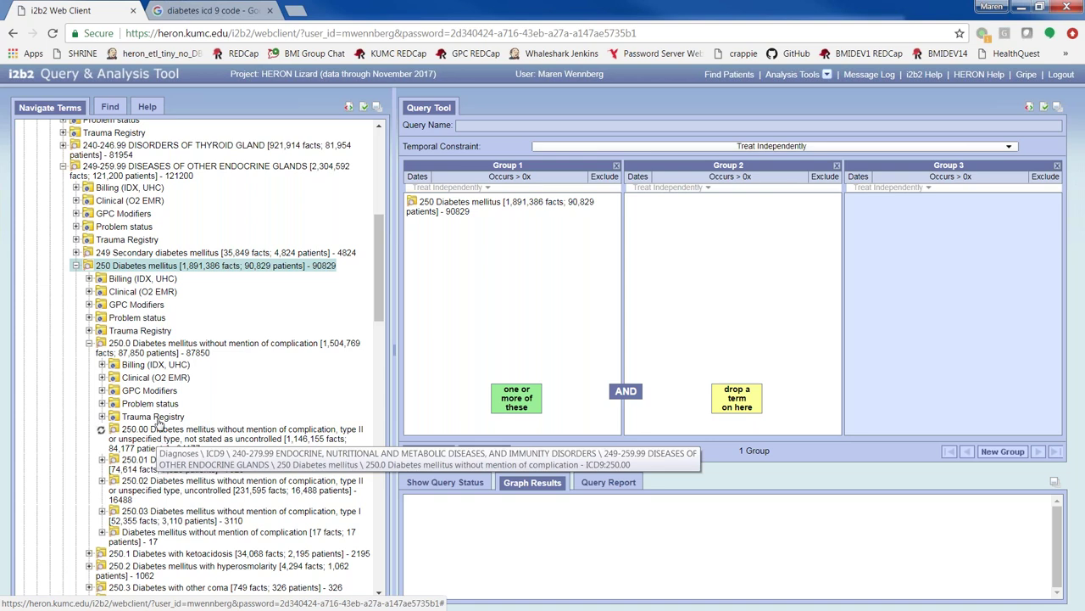
- Find code E08-E13 in the ICD10 coding system and add the E08-E13 Diabetes mellitus term to Group 1
left_click(109, 108)
left_click(115, 127)
left_click(162, 158)
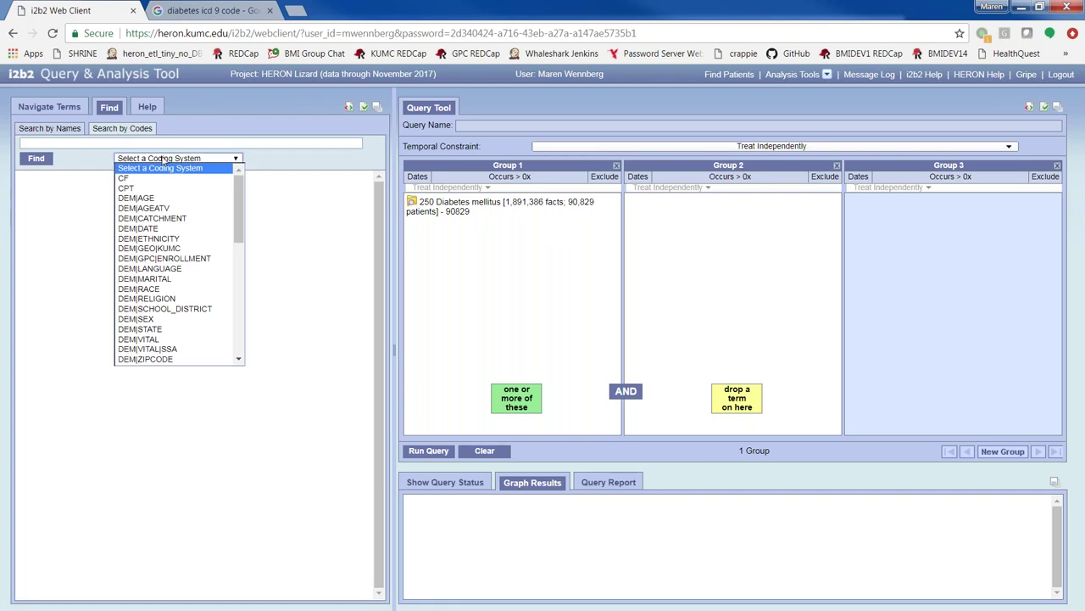
scroll(156, 297, "down", 3)
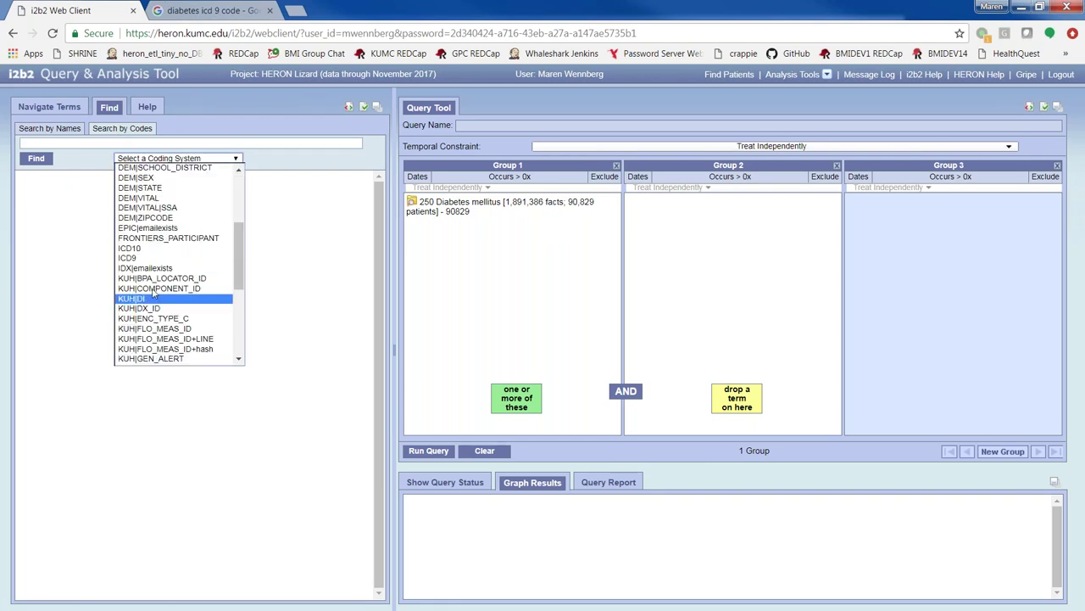
left_click(140, 250)
left_click(101, 144)
type("E08")
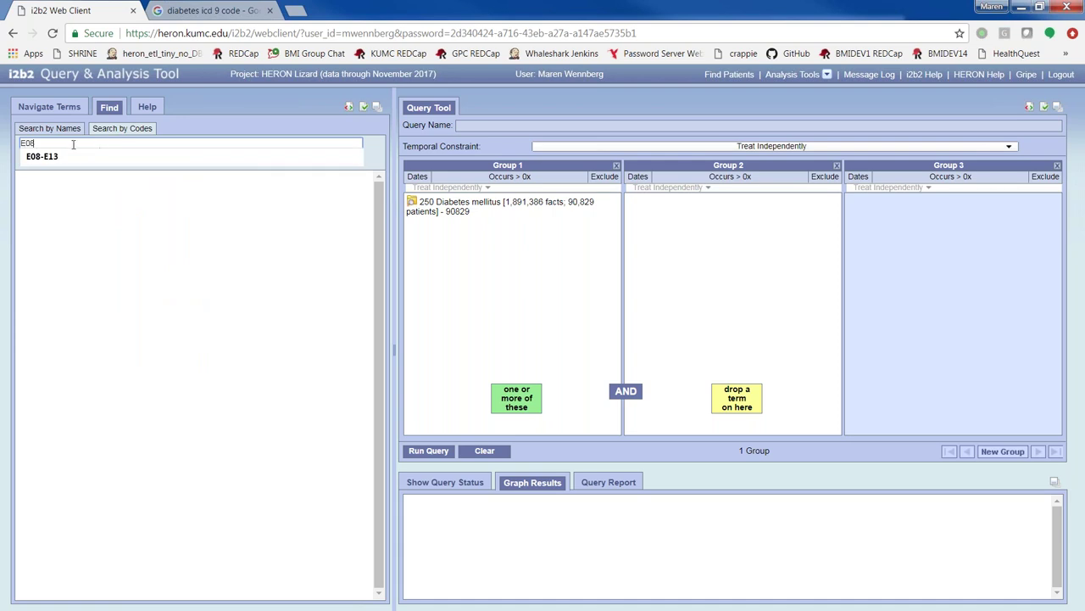
left_click(41, 156)
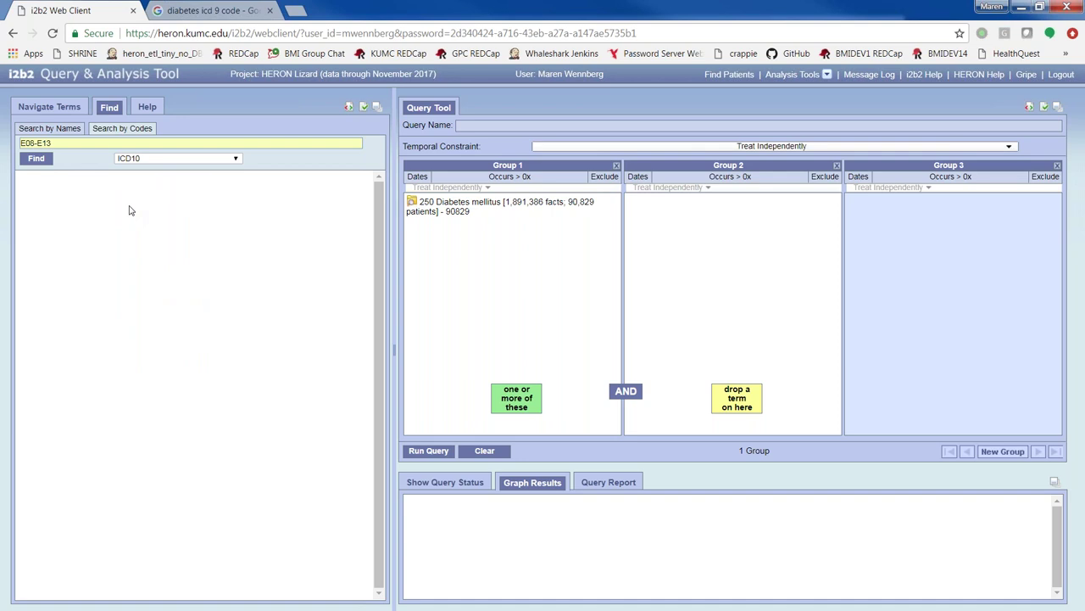
left_click_drag(90, 180, 446, 254)
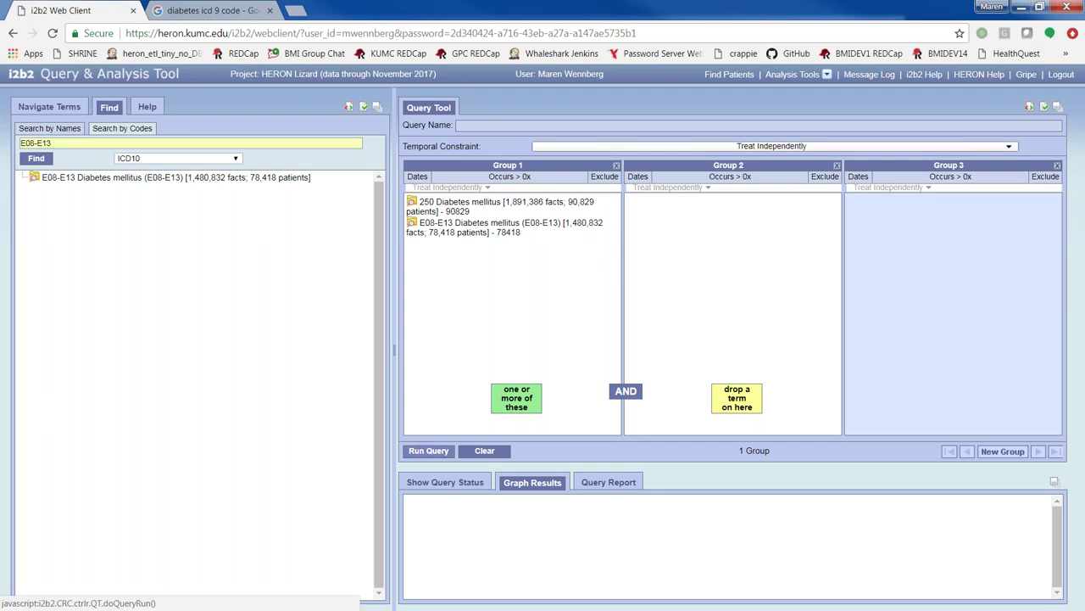
- Run the query under the name "Diabetes" with Number of patients as the result type
left_click(428, 450)
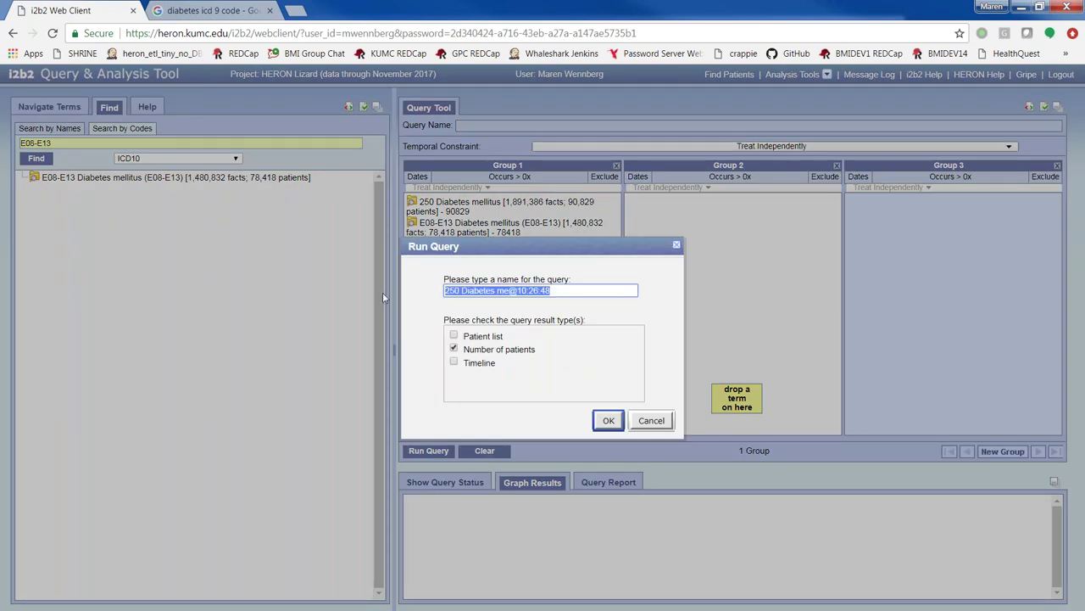
type("Diabest")
key("BackSpace")
key("BackSpace")
type("tes")
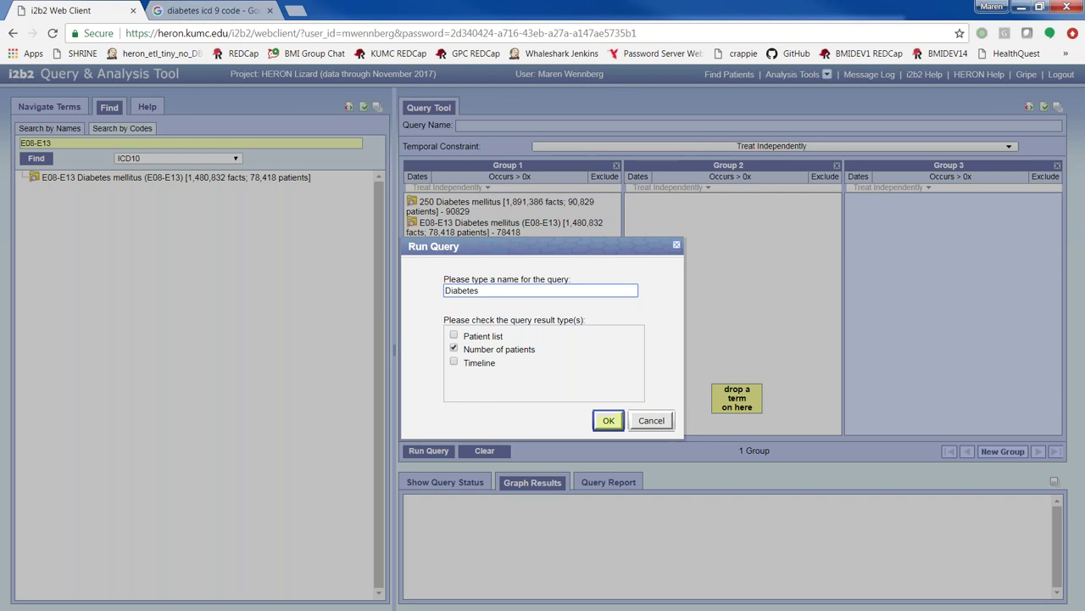
left_click(609, 422)
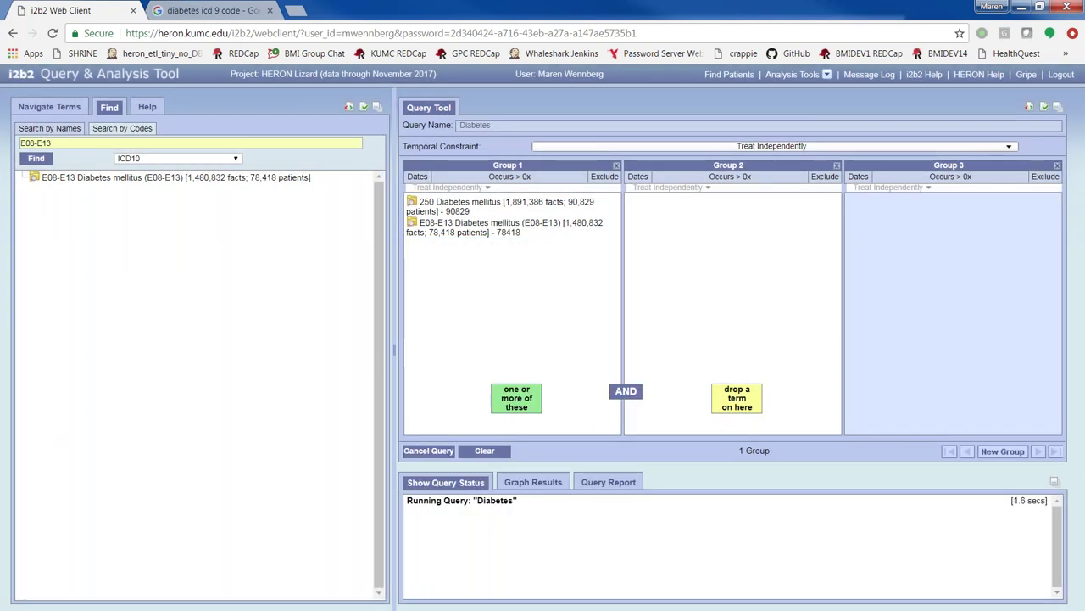
- Return to the term hierarchy and collapse the ICD9 240-279.99 endocrine folder and the Diagnoses folder
left_click(70, 111)
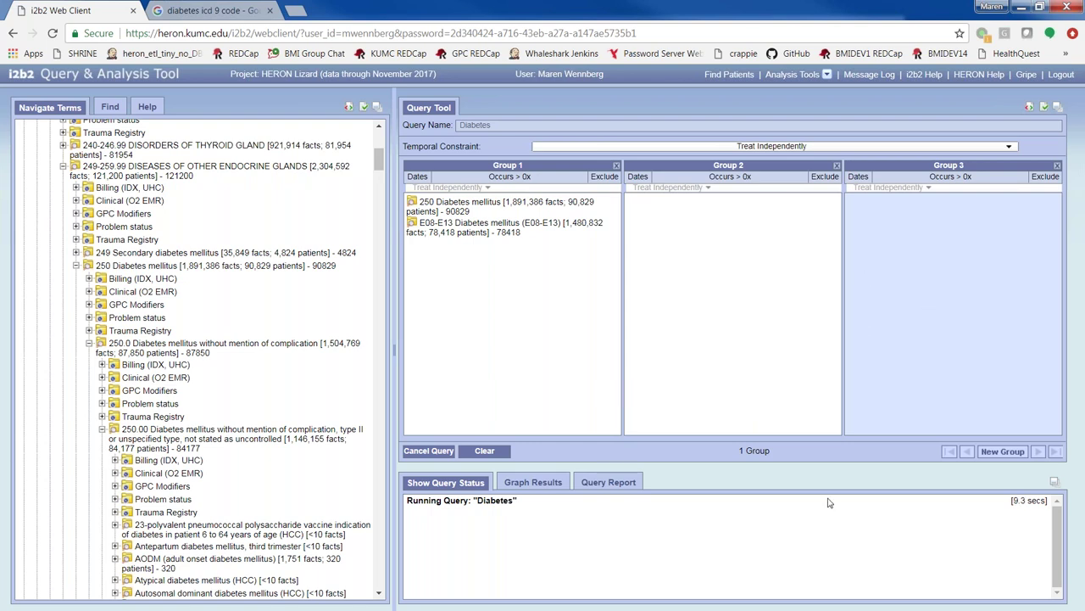
double_click(106, 174)
scroll(73, 209, "up", 5)
scroll(75, 211, "up", 10)
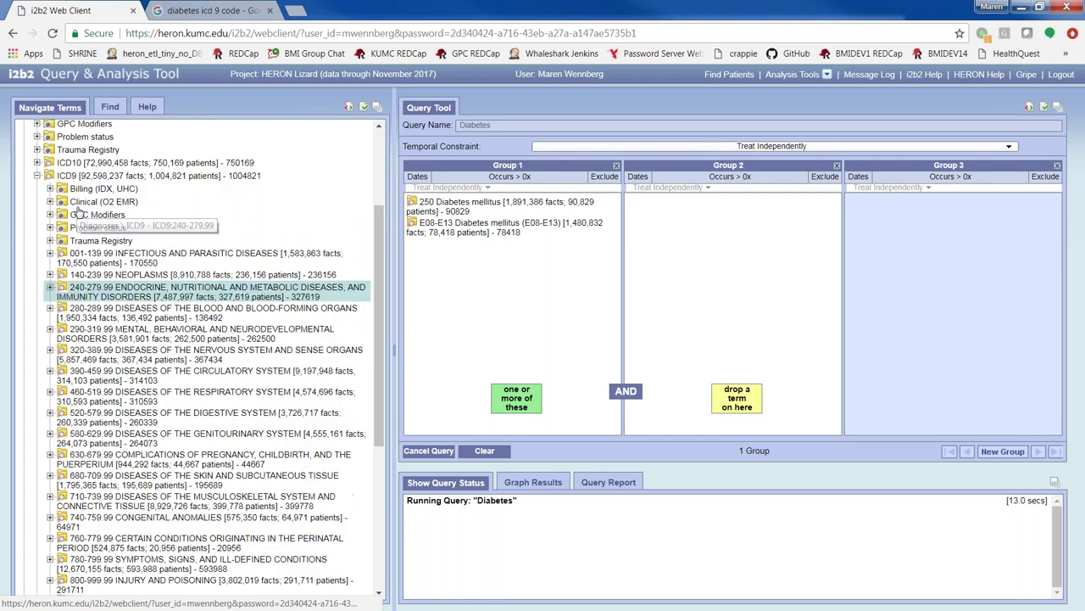
double_click(53, 312)
double_click(60, 234)
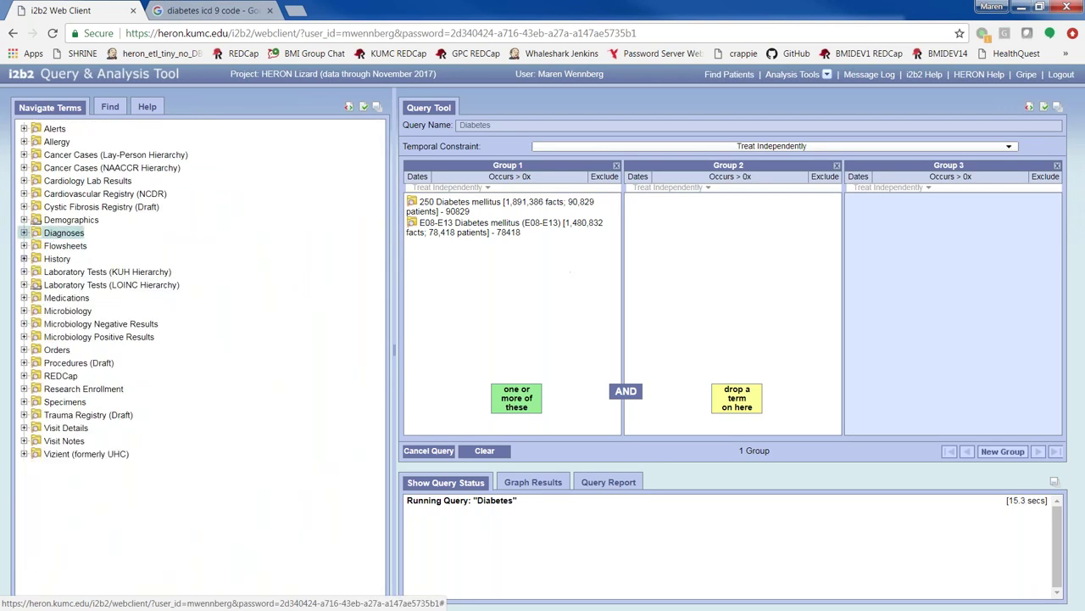
- Expand History > Family History Diagnosis down to the endocrine, metabolic and immunity disorders terms, collapsing Social History on the way
left_click(23, 261)
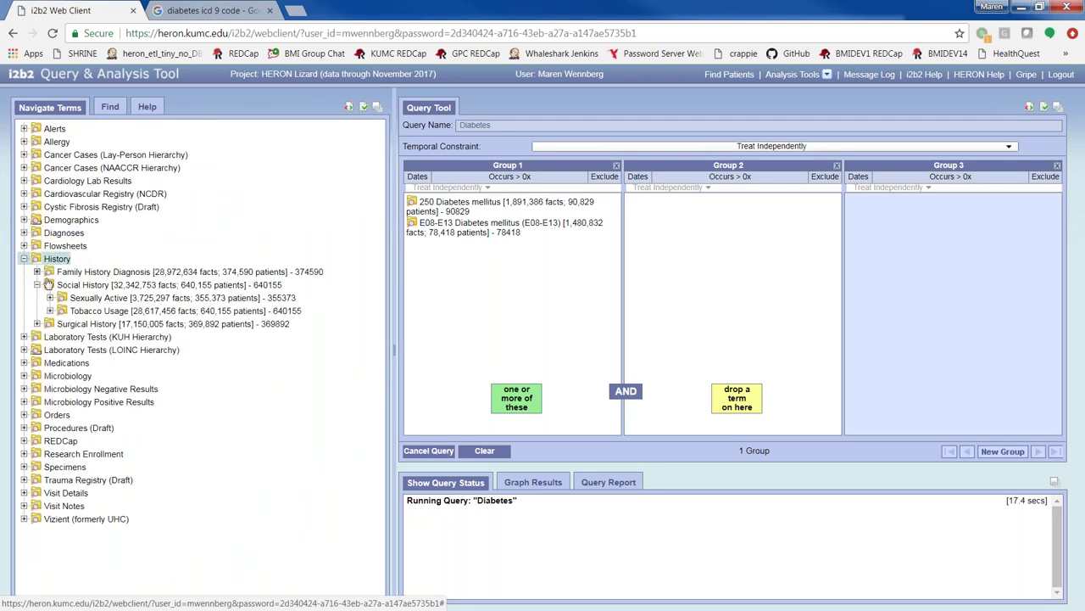
left_click(37, 286)
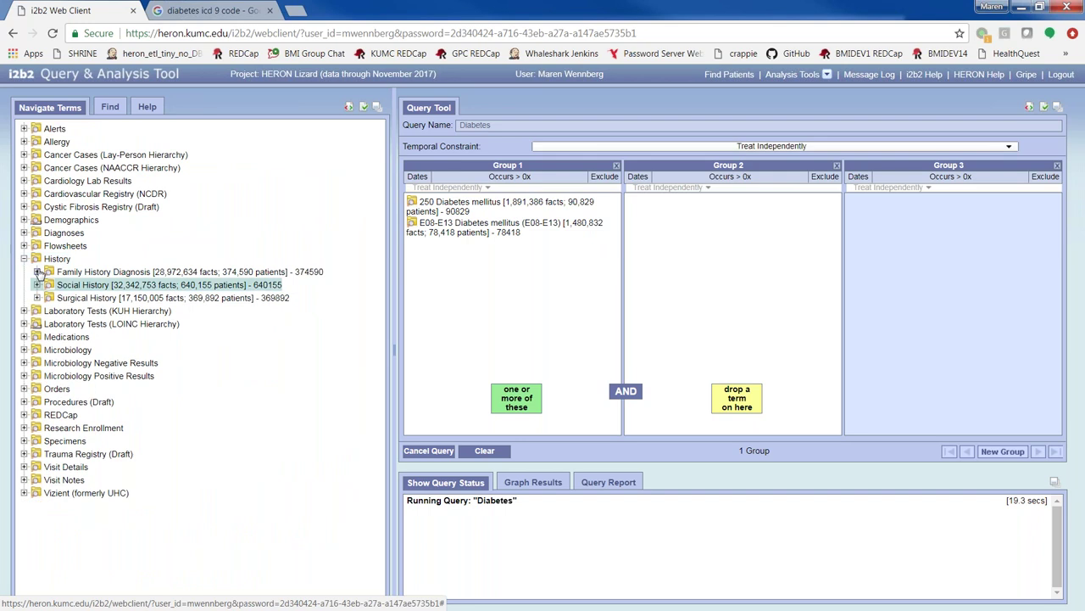
left_click(37, 272)
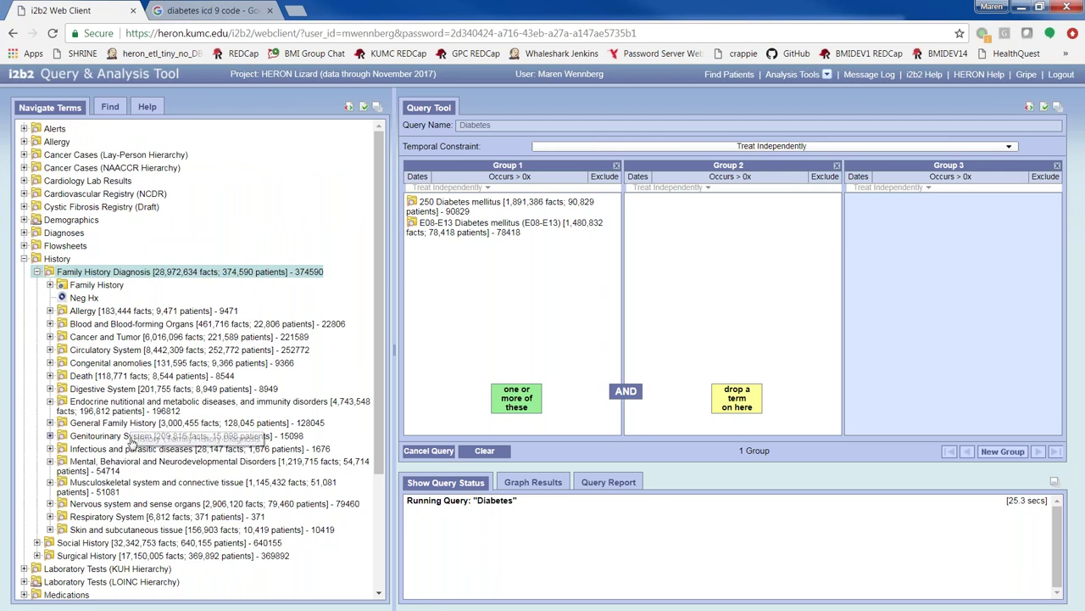
left_click(50, 402)
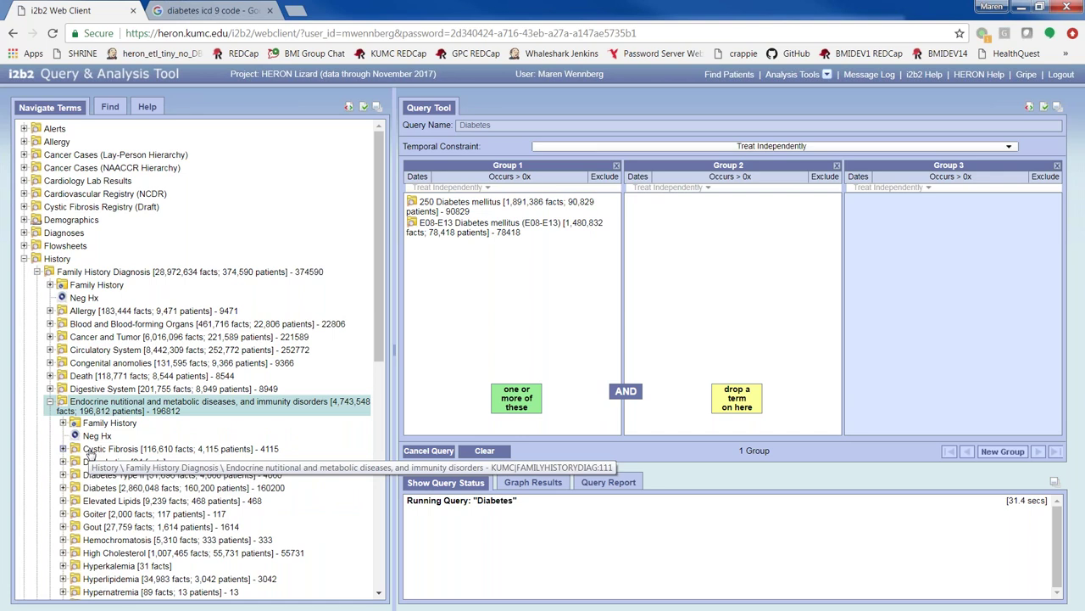
scroll(91, 454, "down", 4)
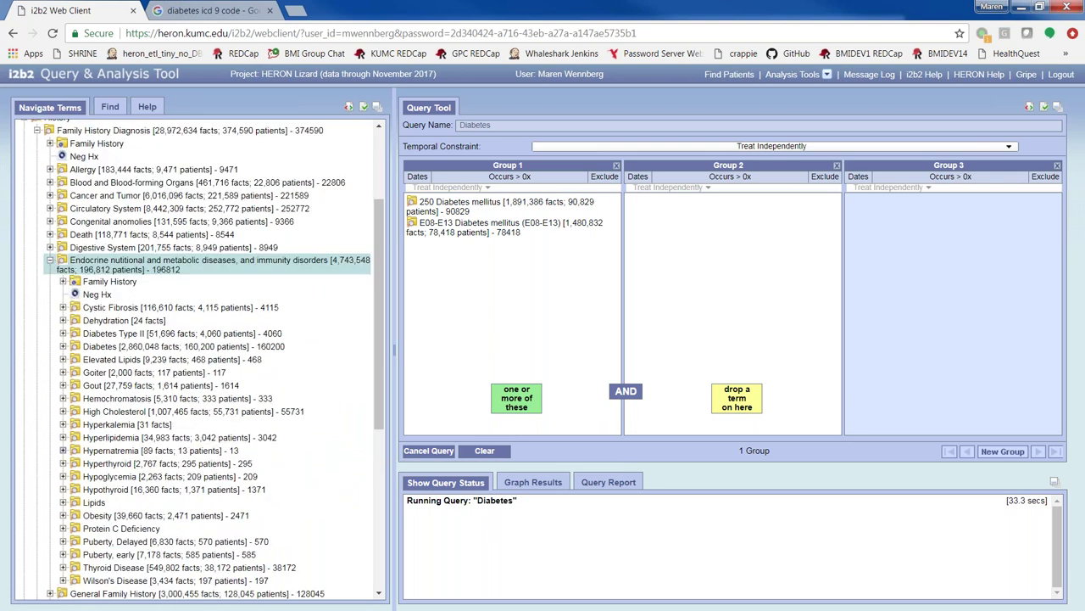
scroll(108, 455, "down", 2)
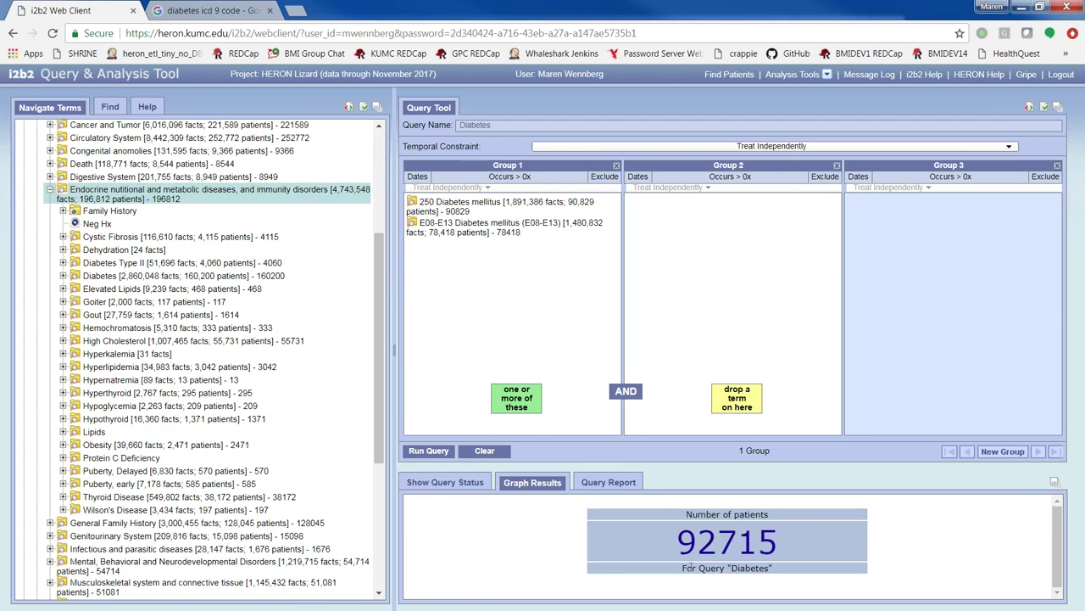
- Expand Diabetes Type II > Family History, examine the Child and GrandParent relations, and collapse that Family History folder again
left_click(134, 265)
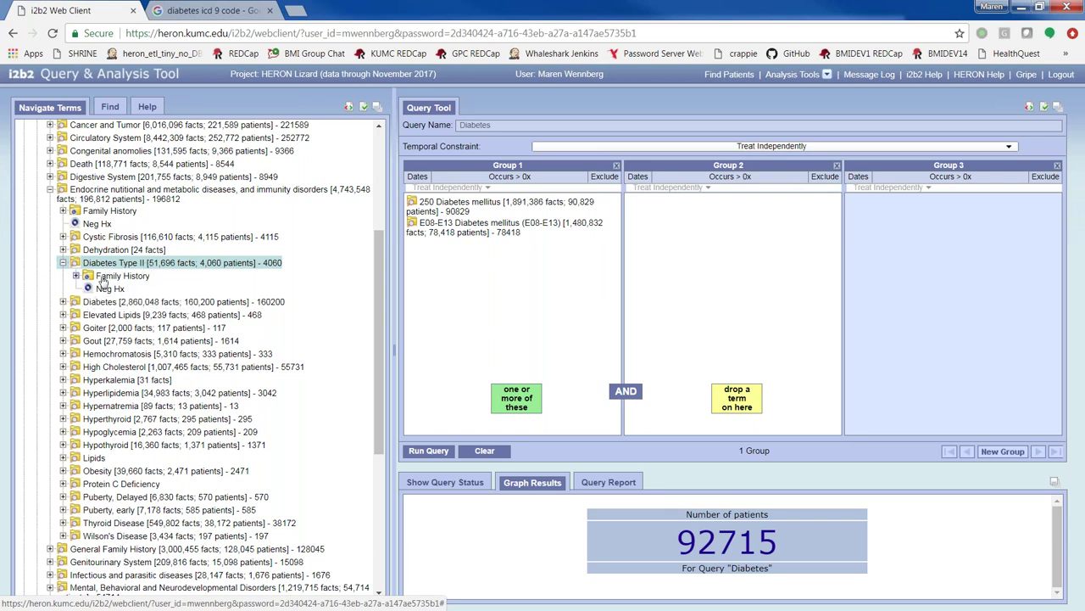
left_click(107, 276)
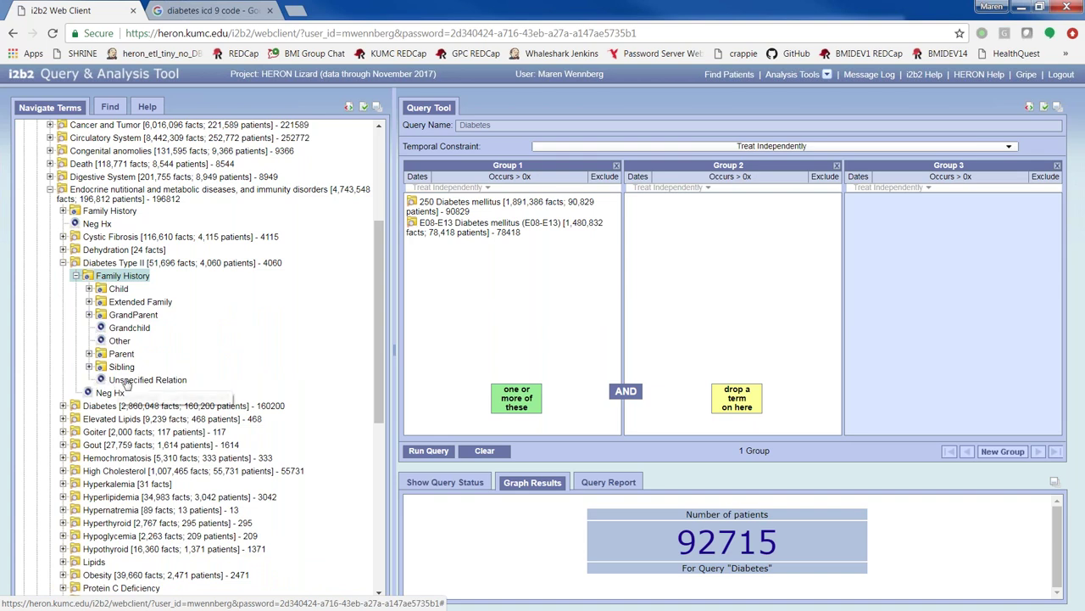
left_click(117, 290)
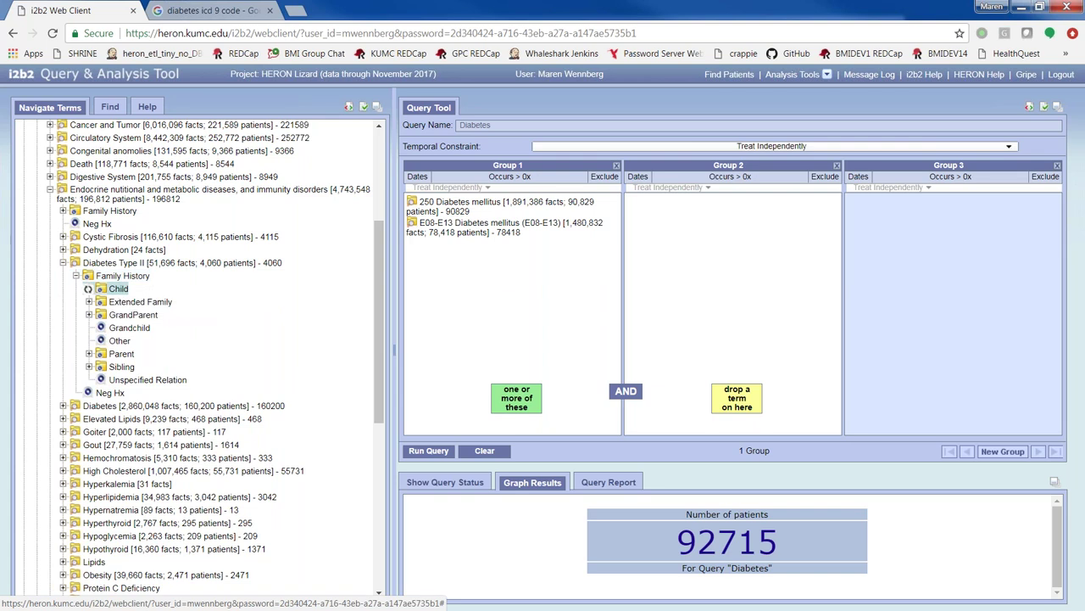
left_click_drag(135, 305, 124, 308)
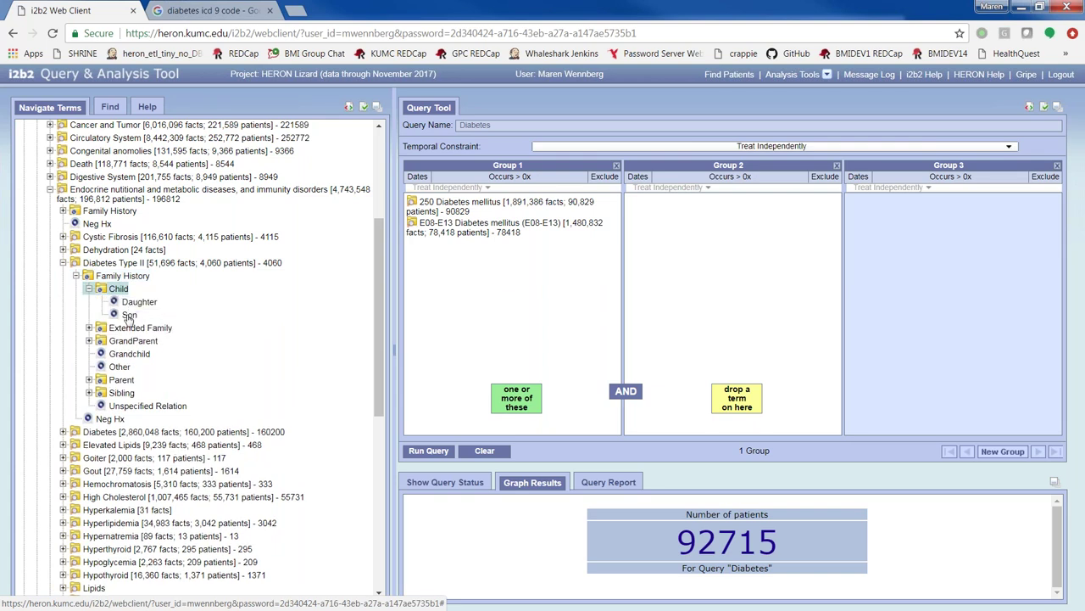
left_click(102, 340)
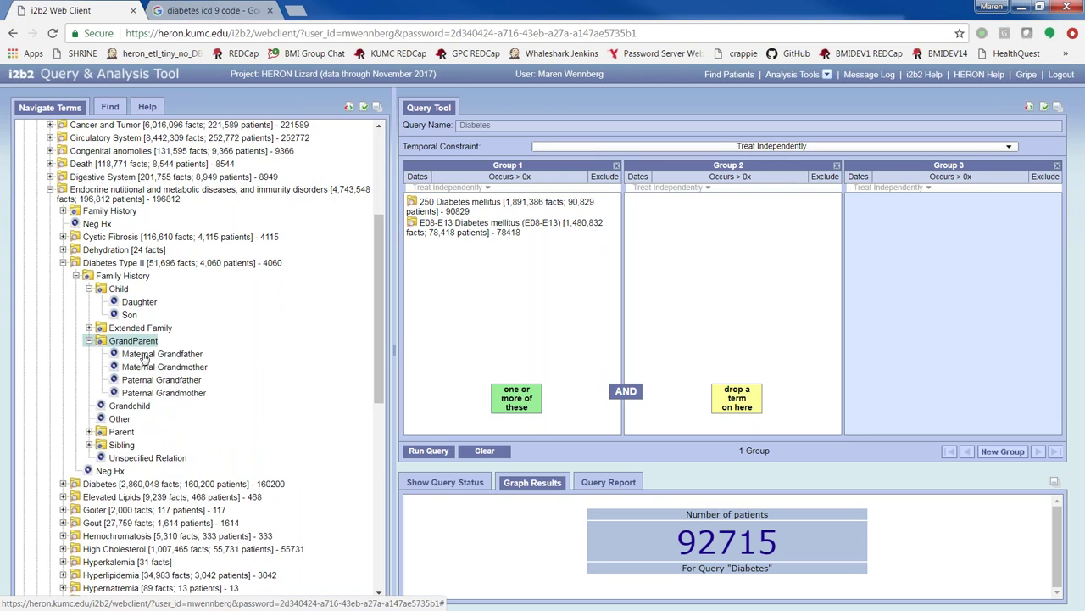
left_click(76, 276)
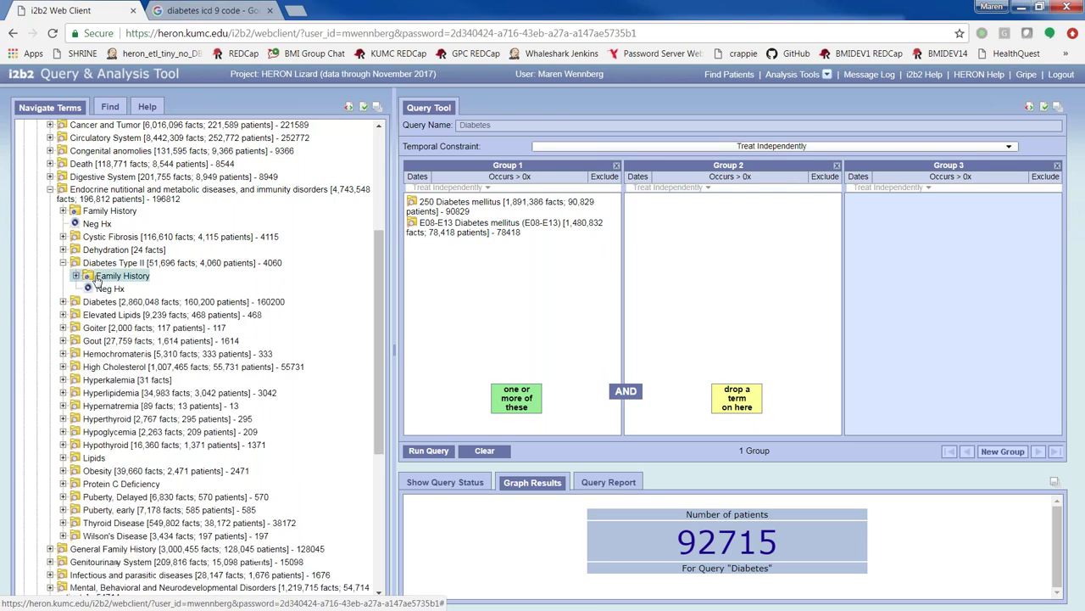
- Add the Family History modifiers of Diabetes Type II and Diabetes to Group 2, and run the query with its default name for Number of patients
left_click_drag(106, 282, 644, 236)
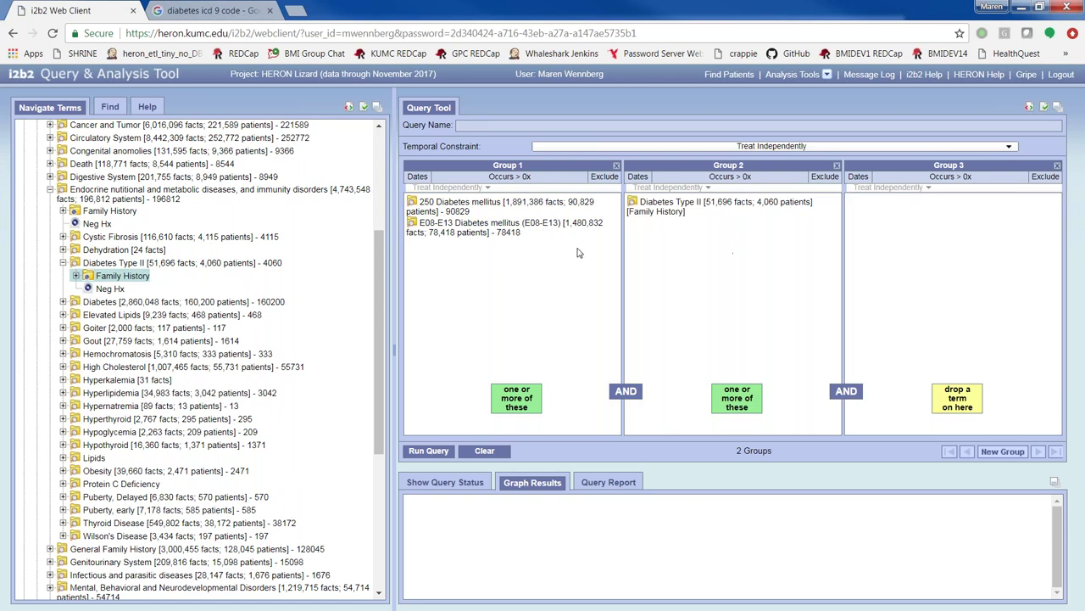
left_click(110, 302)
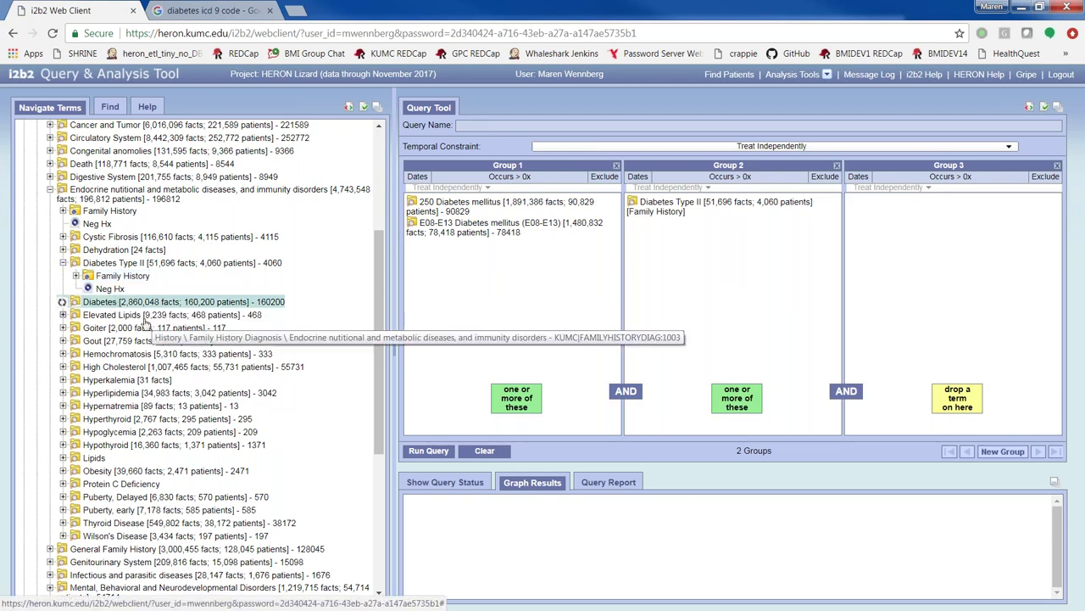
left_click_drag(122, 315, 636, 298)
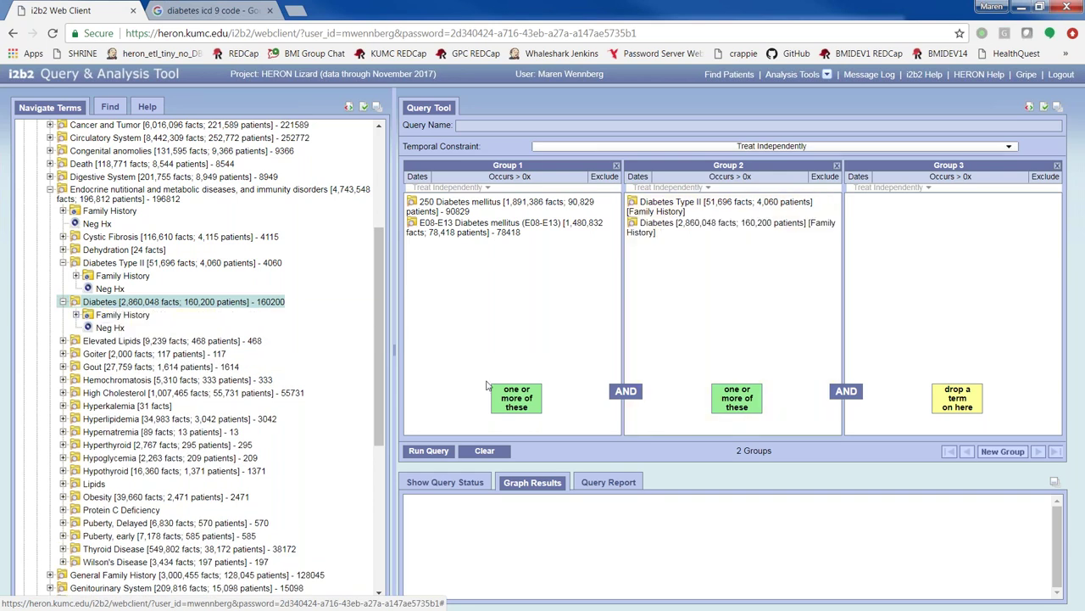
left_click(429, 450)
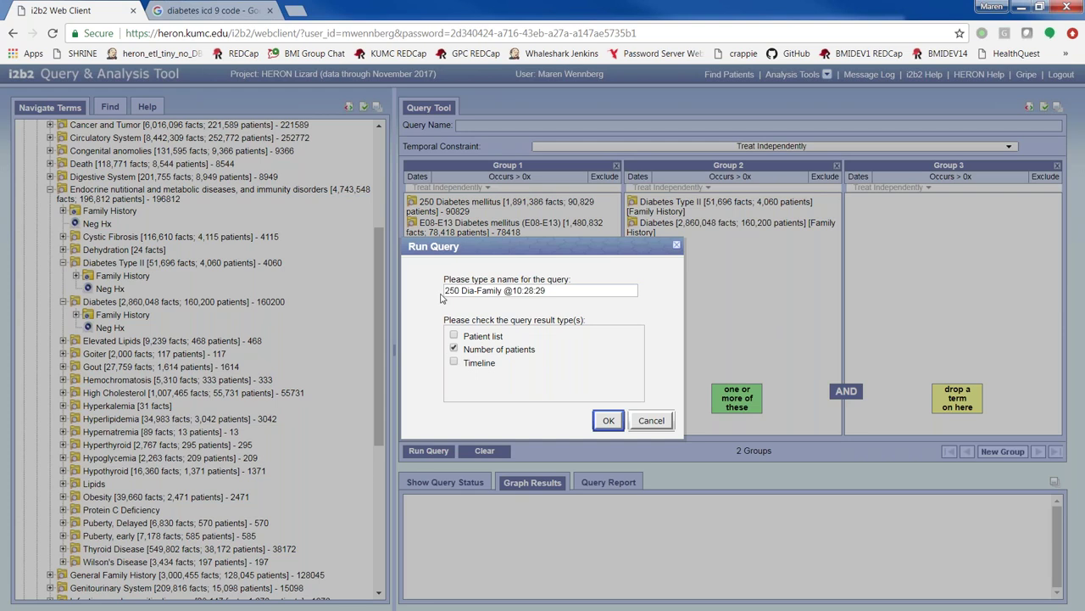
left_click(608, 420)
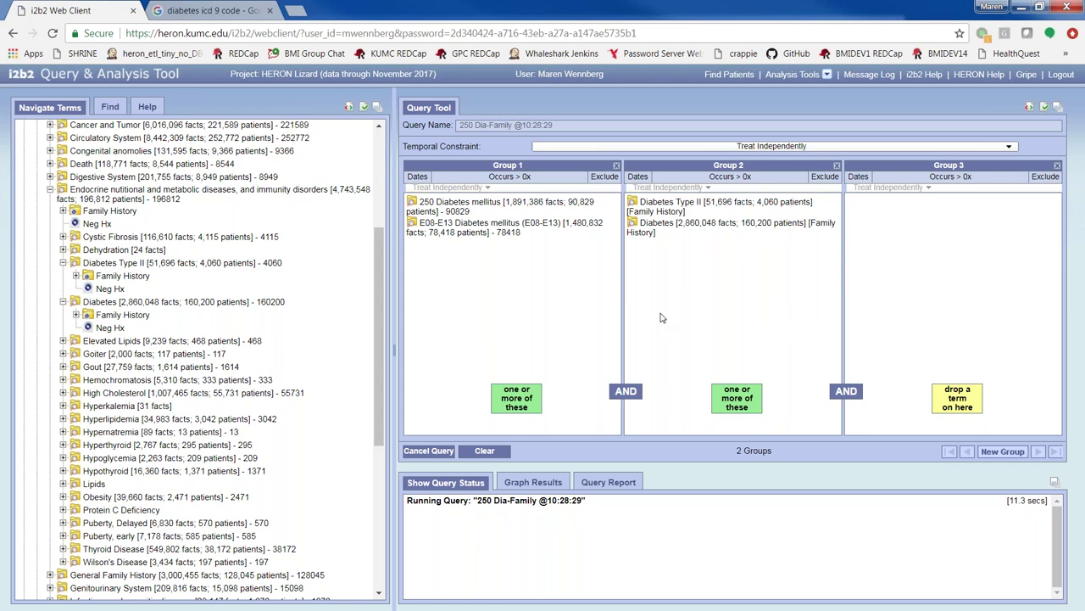
- Collapse the family history endocrine disorders folder and the top-level History folder
double_click(110, 192)
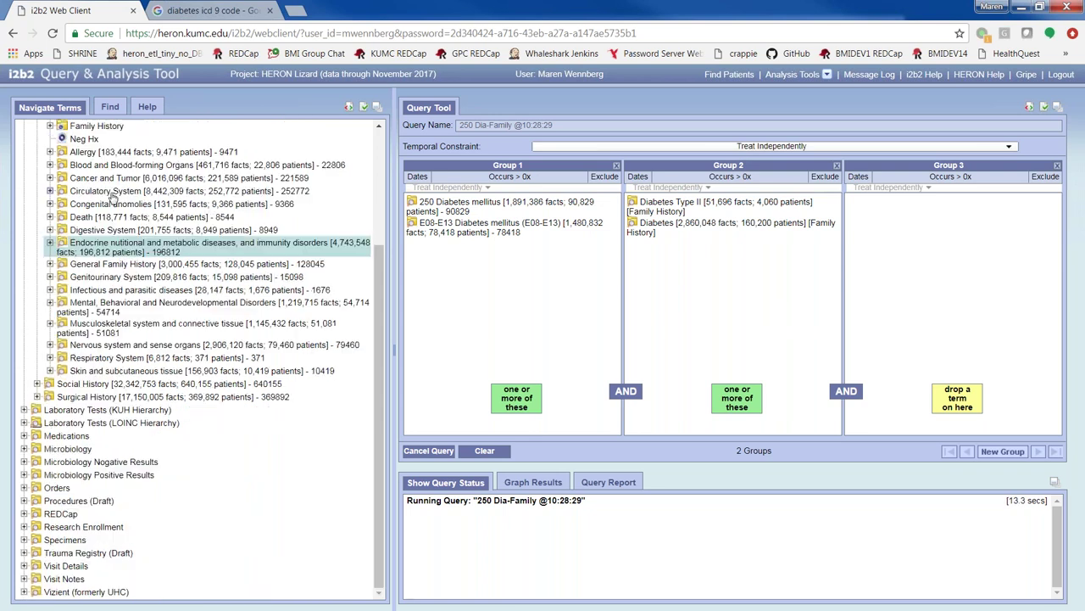
scroll(110, 254, "up", 3)
left_click(24, 259)
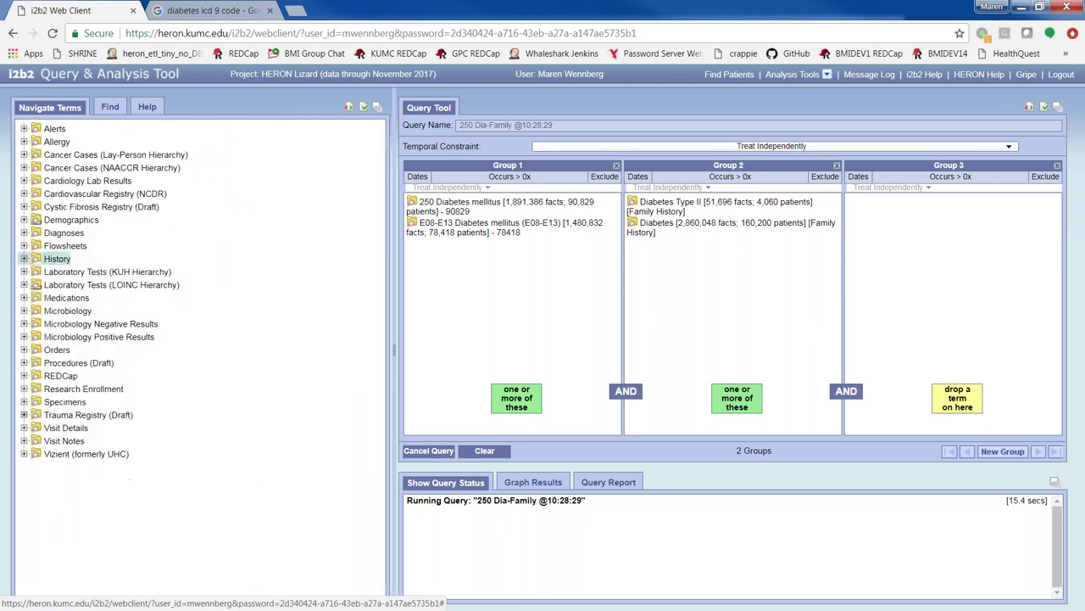
- Expand Vizient (formerly UHC) > UHC Visit Details > Length of Stay to reach the hospital stay terms
double_click(33, 457)
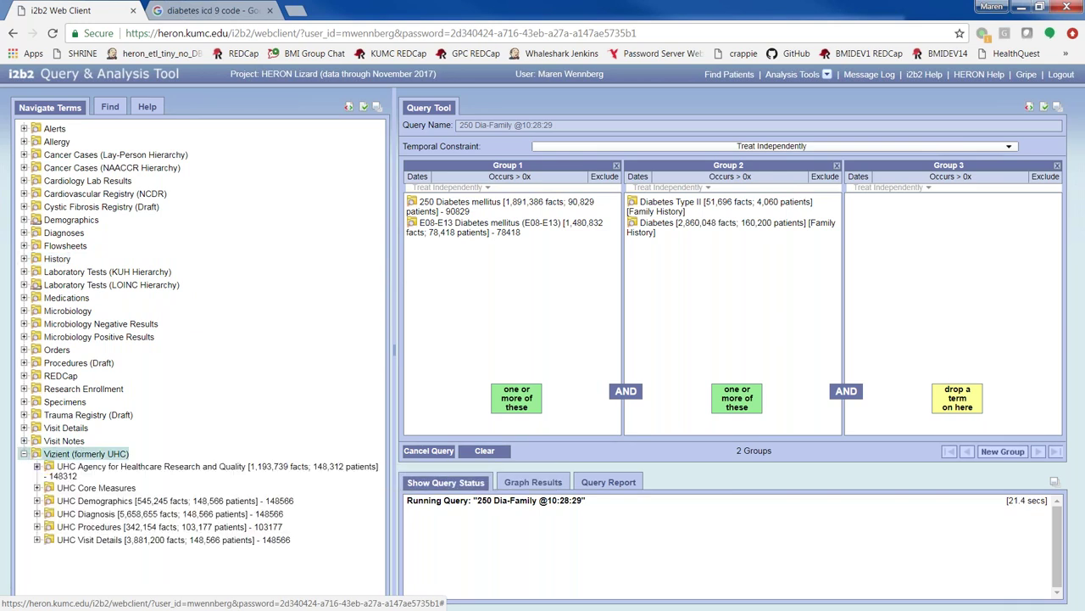
left_click(65, 543)
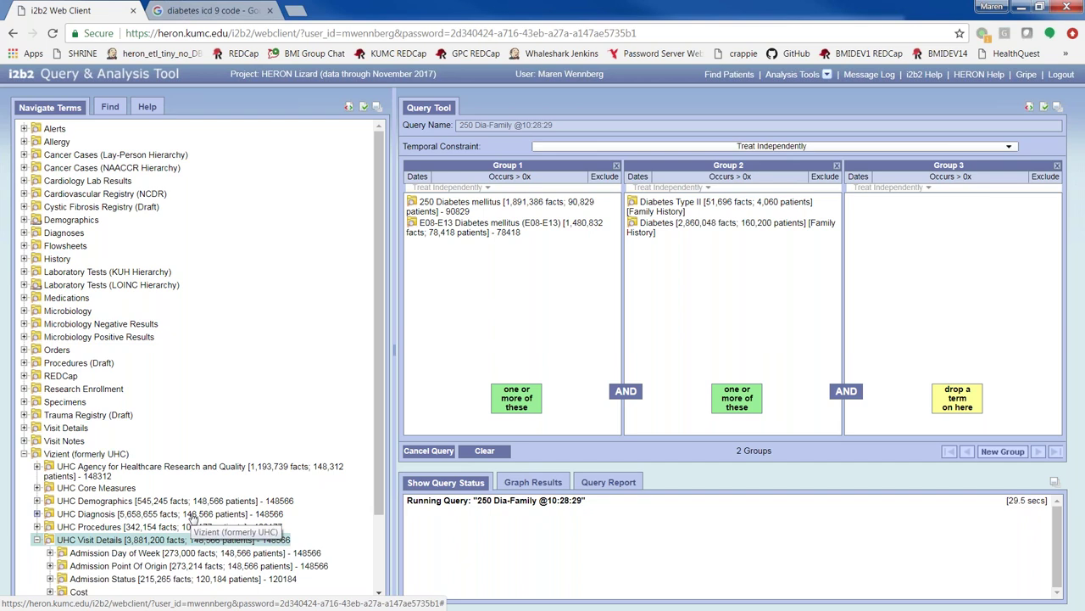
scroll(193, 520, "down", 3)
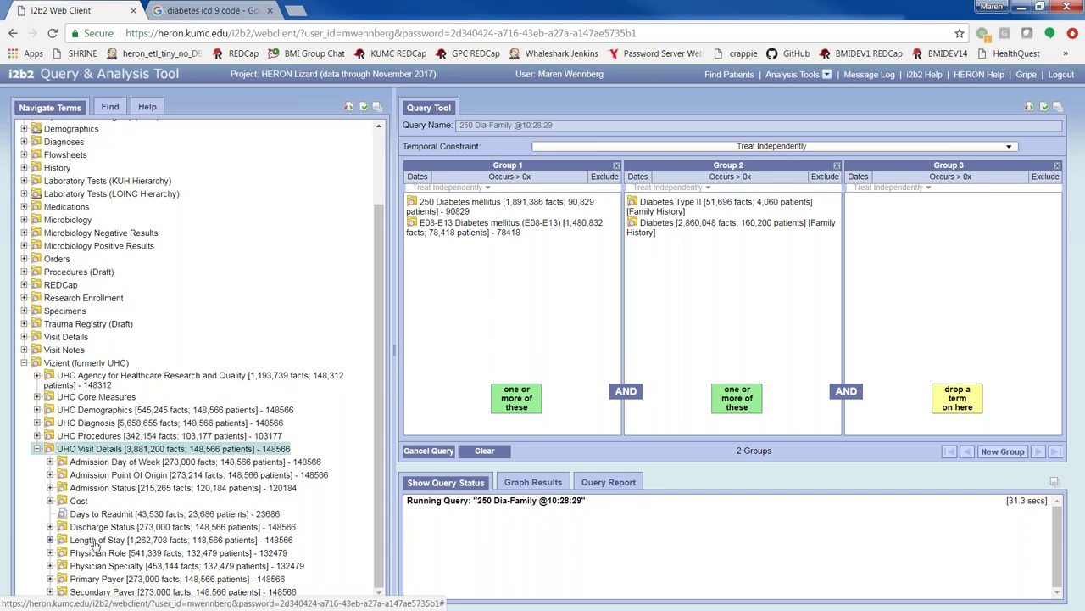
left_click(95, 540)
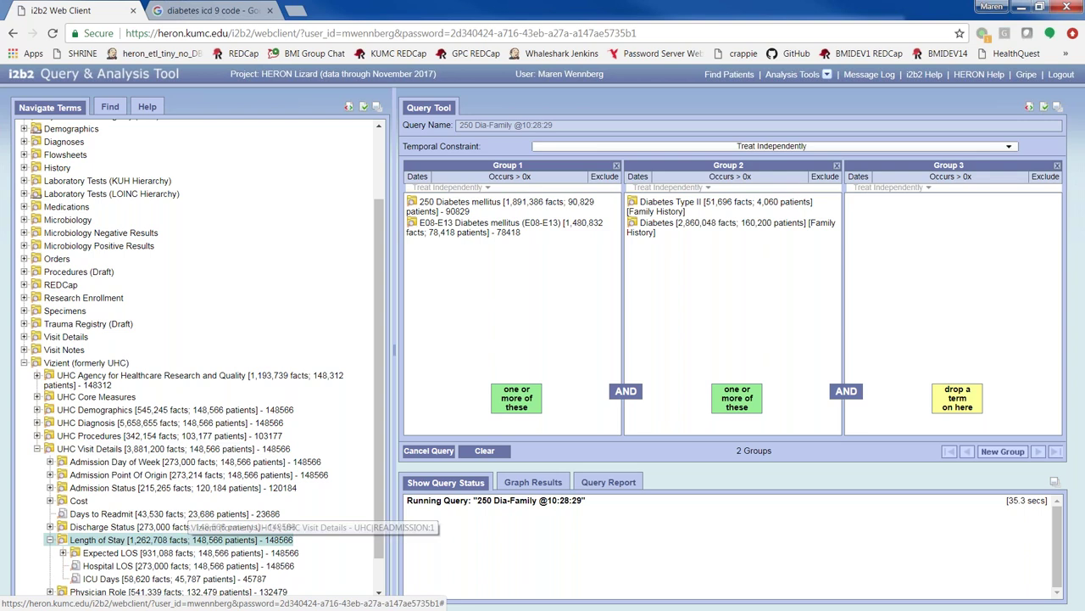
scroll(95, 540, "down", 1)
scroll(102, 534, "down", 1)
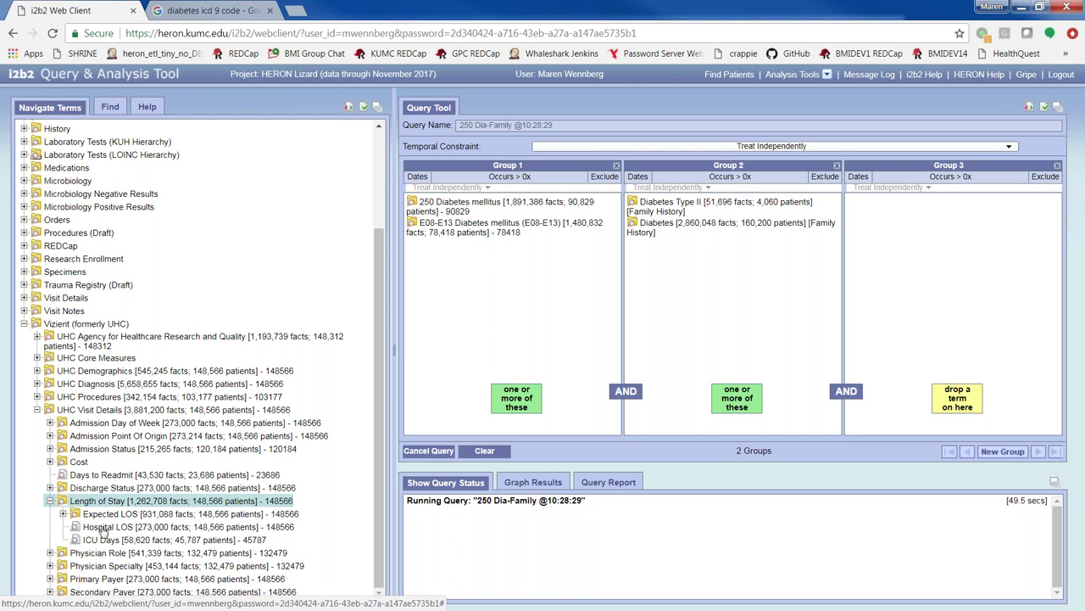
- Add Hospital LOS to Group 3, constrained by value to GREATER THAN (>) 2 with default units
left_click_drag(105, 530, 879, 233)
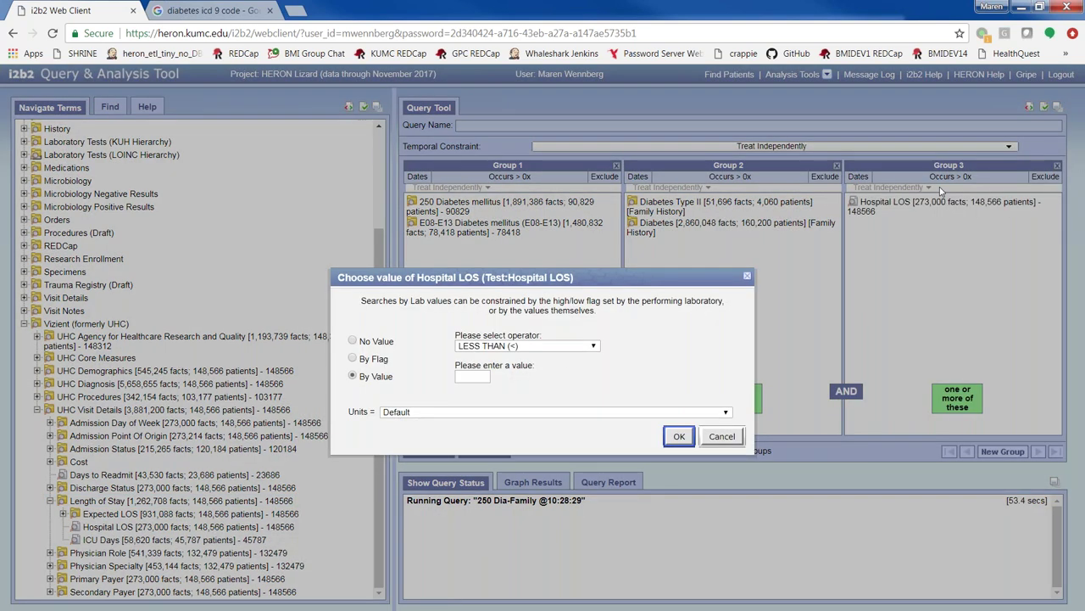
left_click(495, 347)
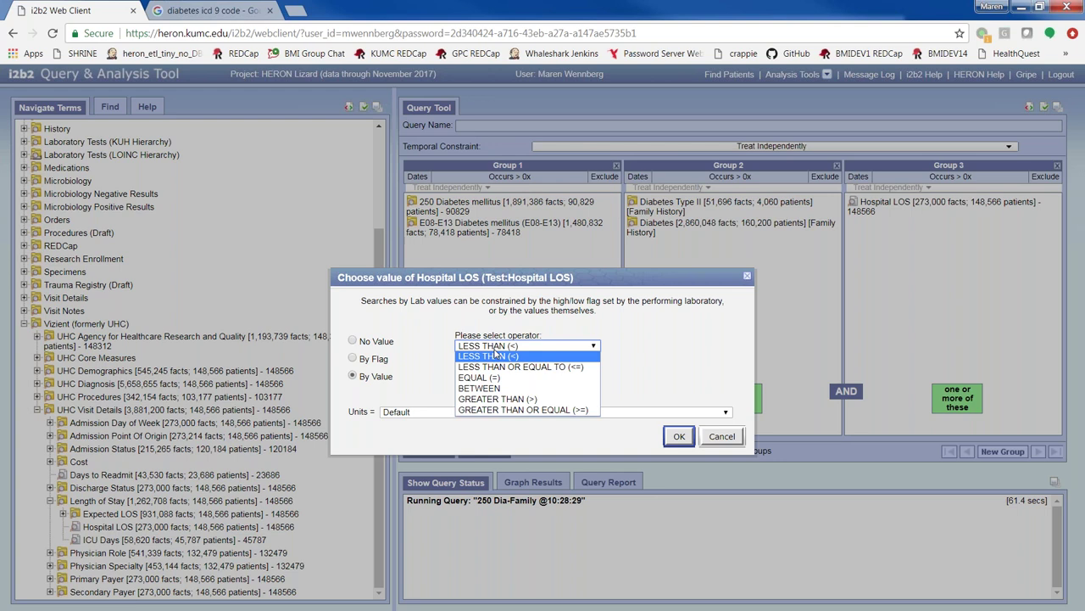
left_click(516, 399)
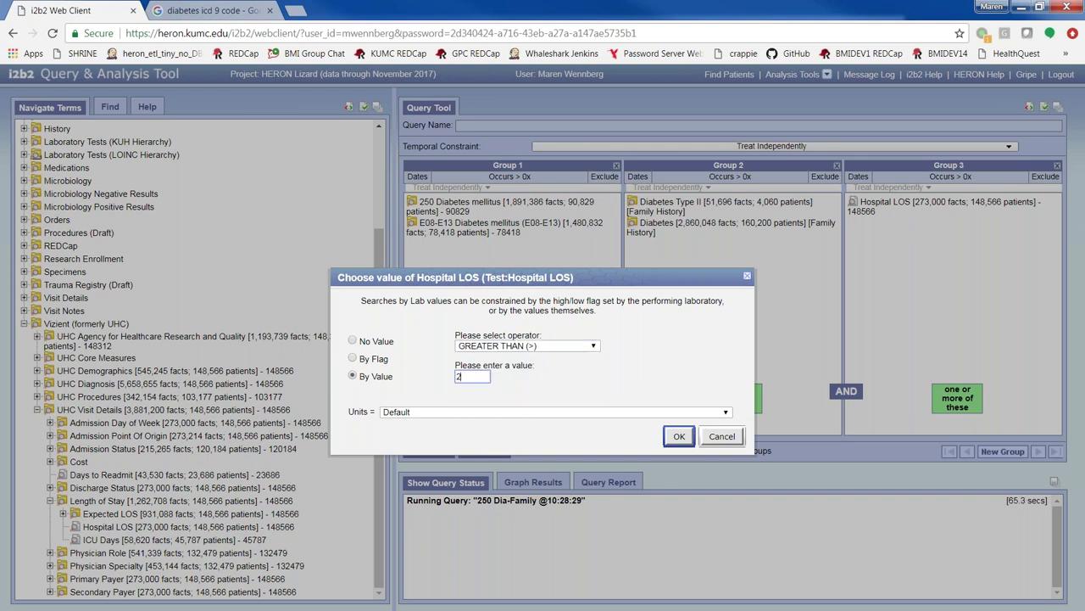
left_click(679, 436)
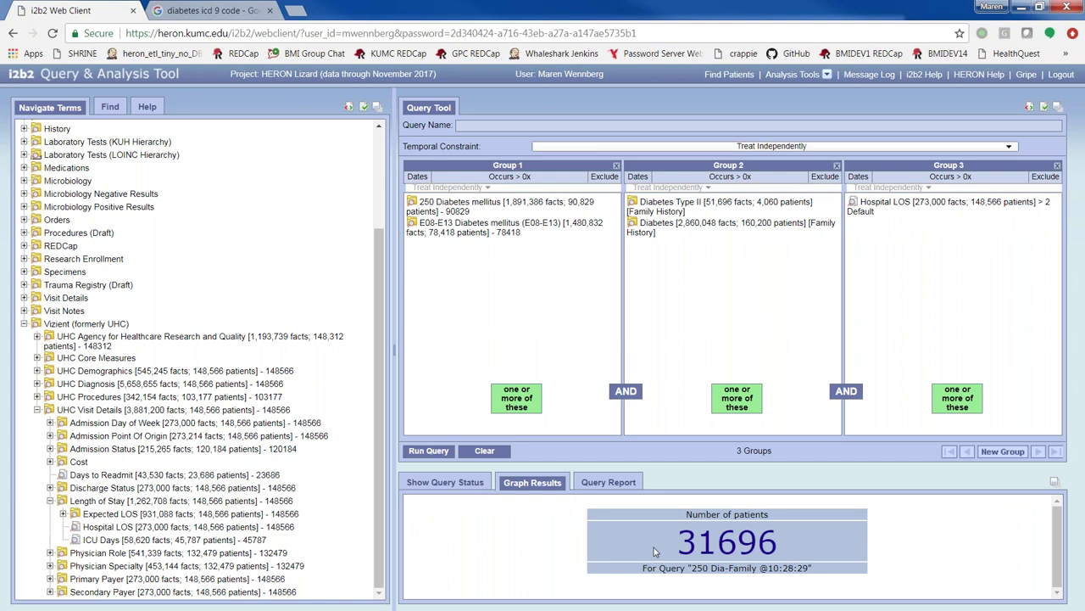
- Run the three-group diabetes, family history and Hospital LOS query with its default name
left_click_drag(688, 541, 779, 543)
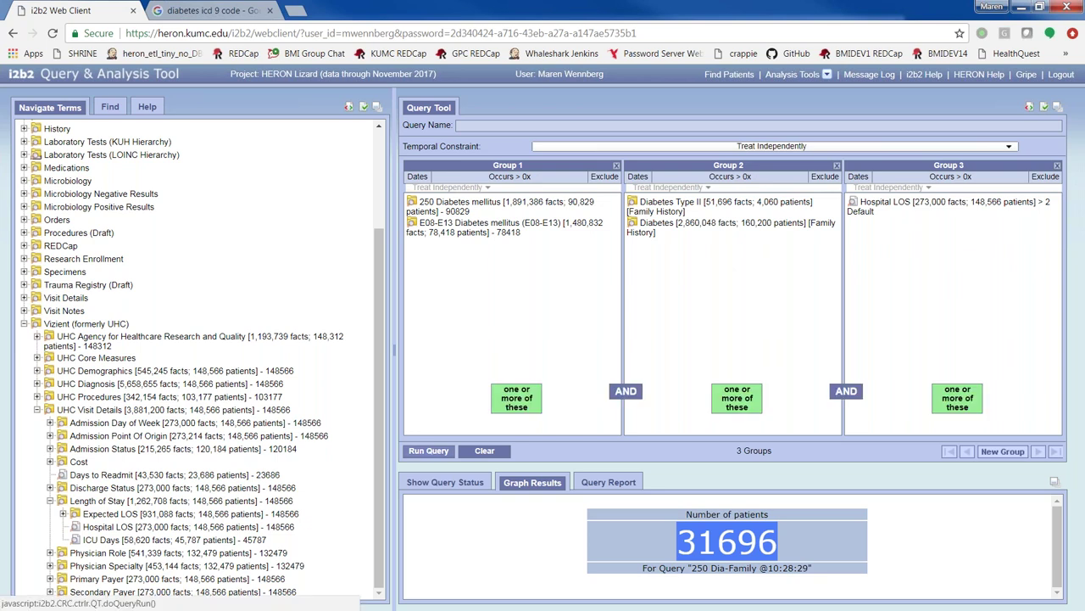
left_click(428, 450)
left_click(613, 419)
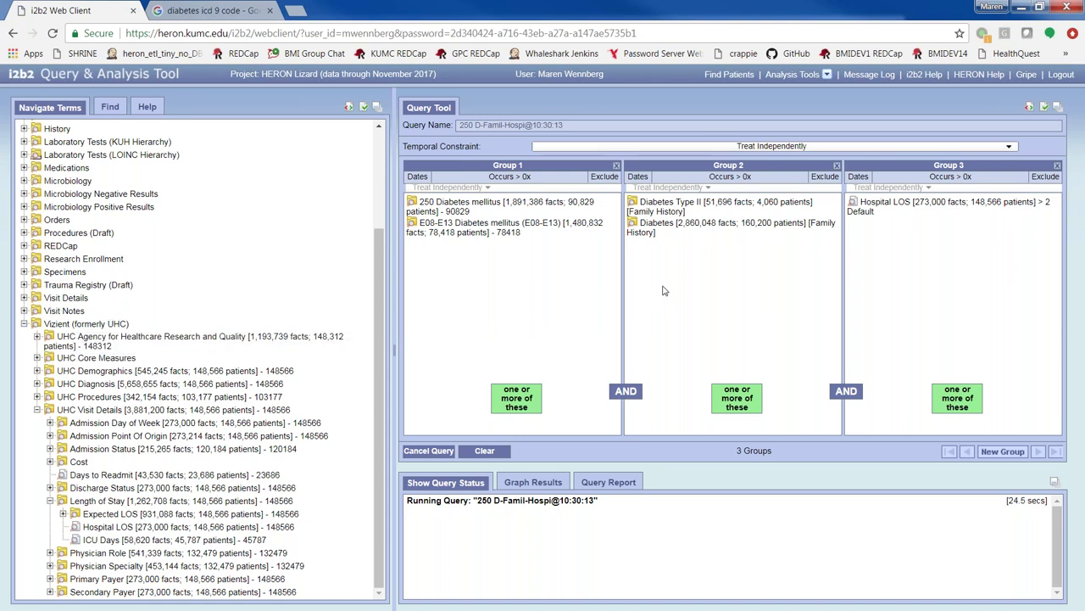
- Add a Group 4 with the 0-9 and 10-17 years old terms from Demographics > Age, and set the group to Exclude
left_click(1002, 454)
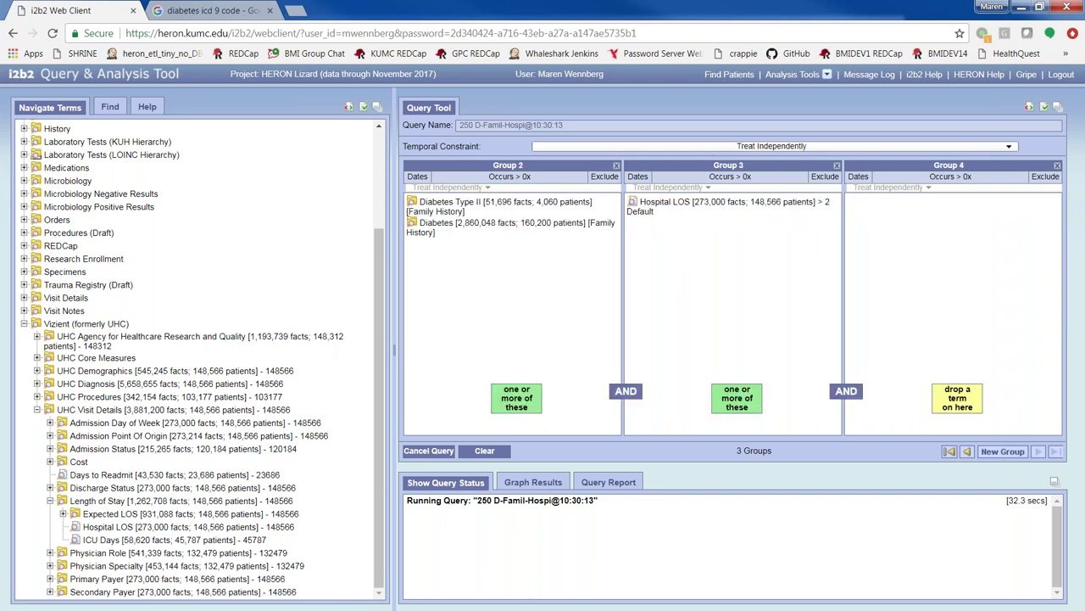
left_click(33, 323)
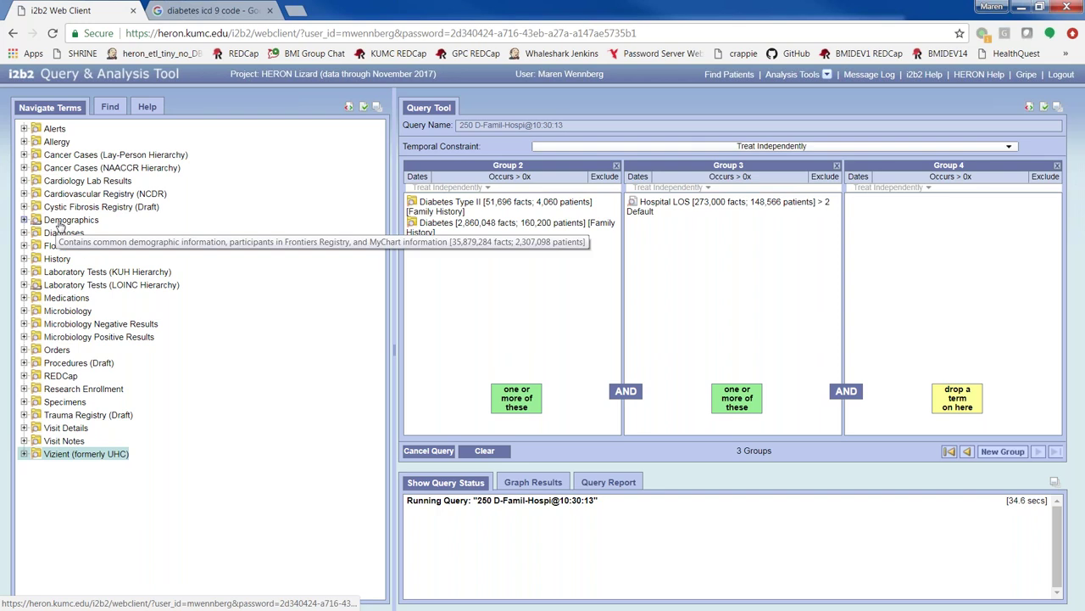
left_click(68, 220)
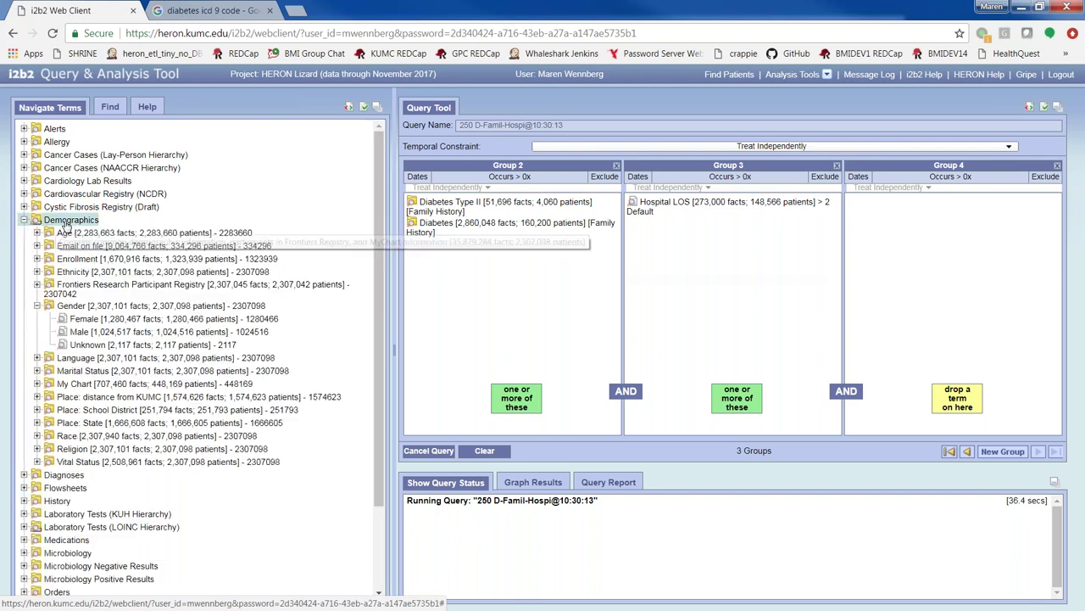
left_click(61, 305)
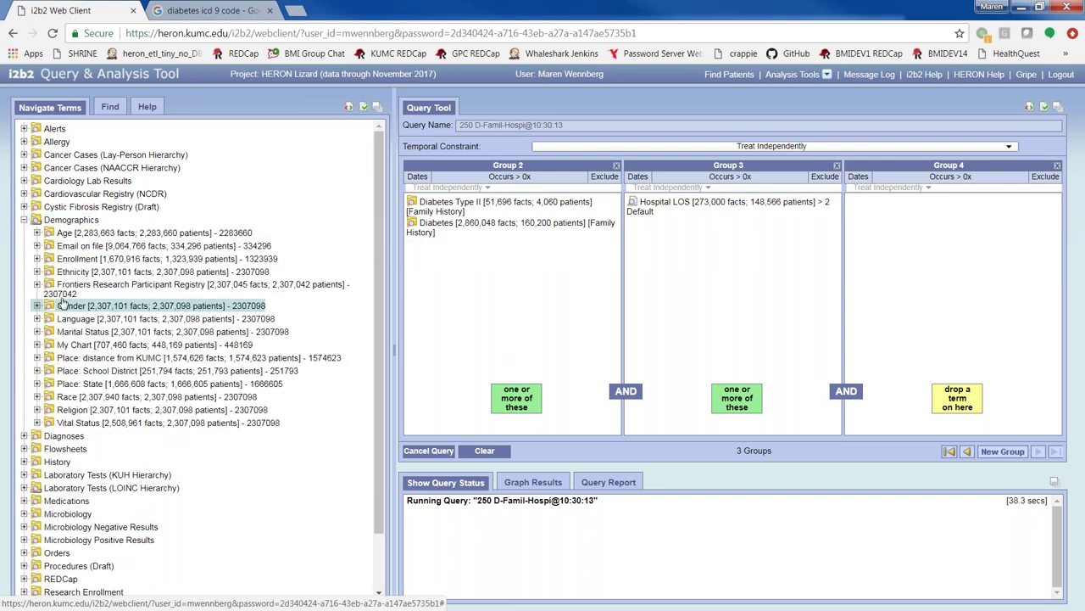
left_click(37, 232)
left_click_drag(100, 246, 873, 234)
left_click_drag(100, 259, 866, 249)
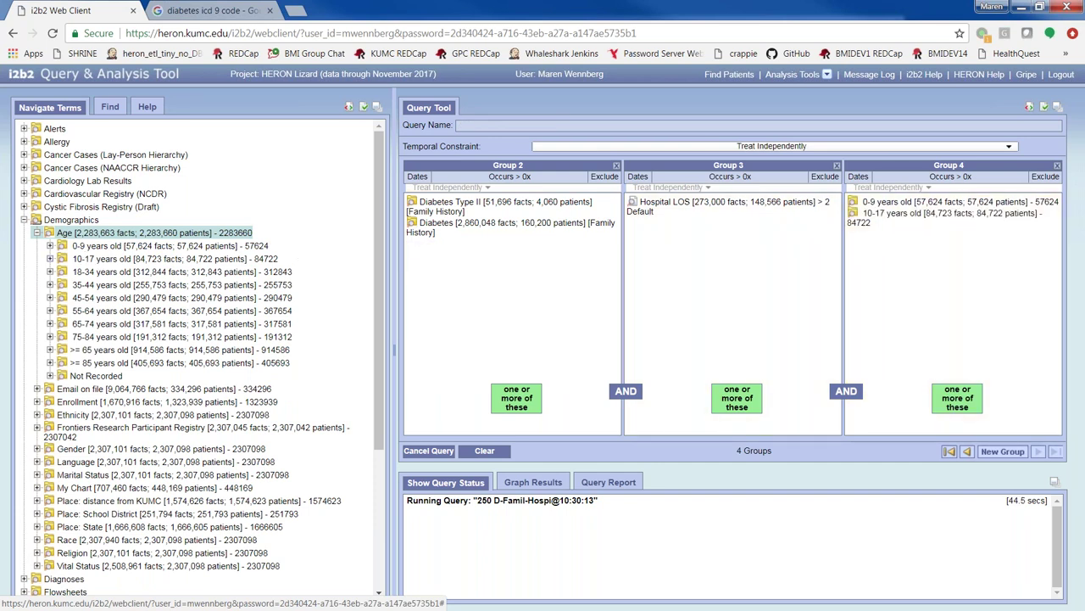
left_click(1043, 177)
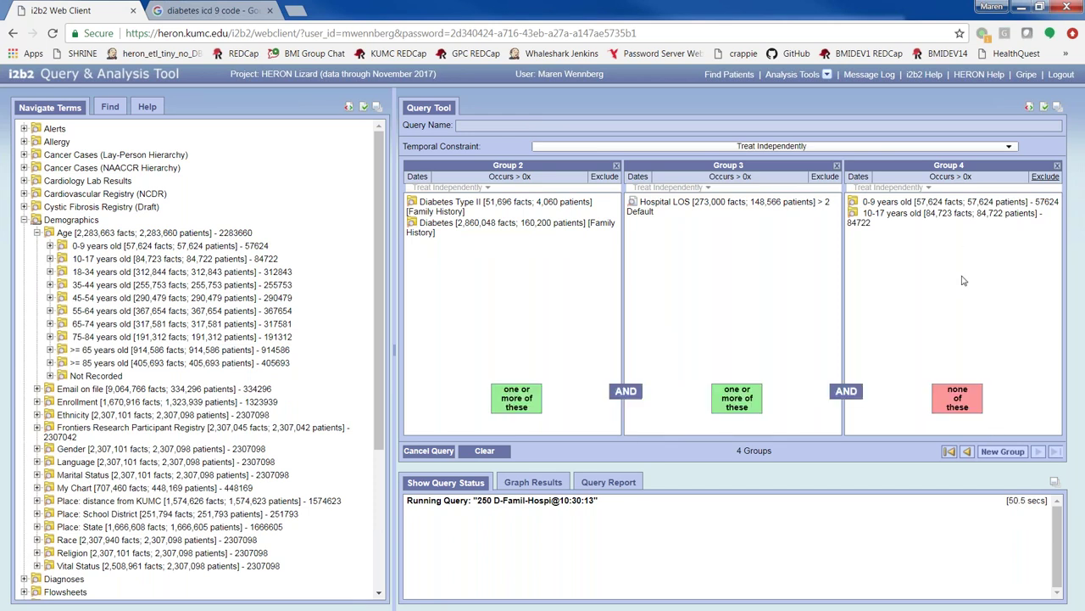
- Collapse Age, expand Vital Status, and add Deceased and Deceased per SSA to the excluded Group 4
double_click(65, 236)
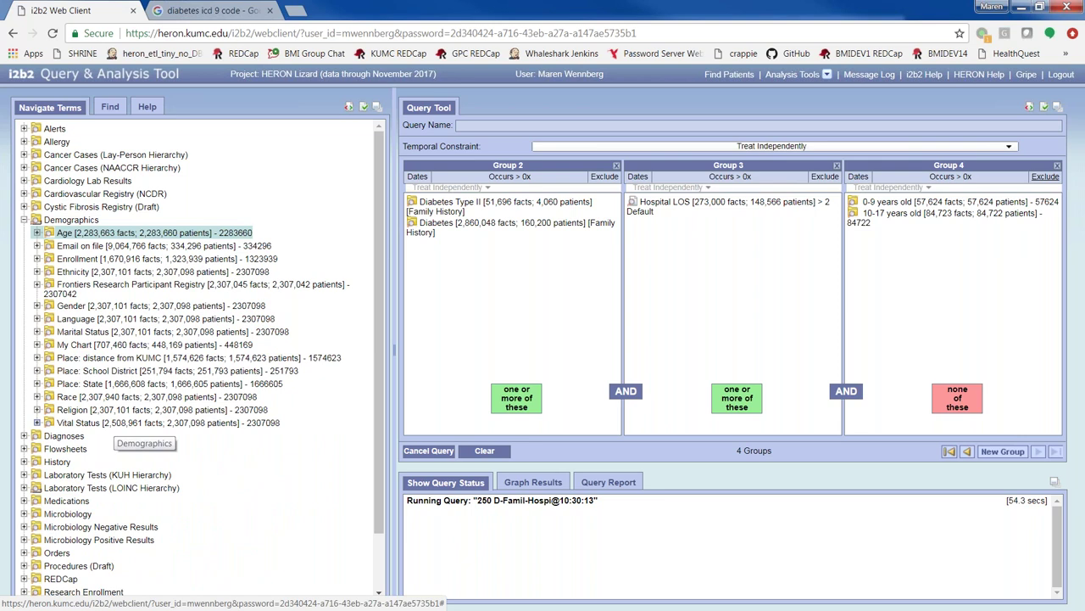
double_click(116, 423)
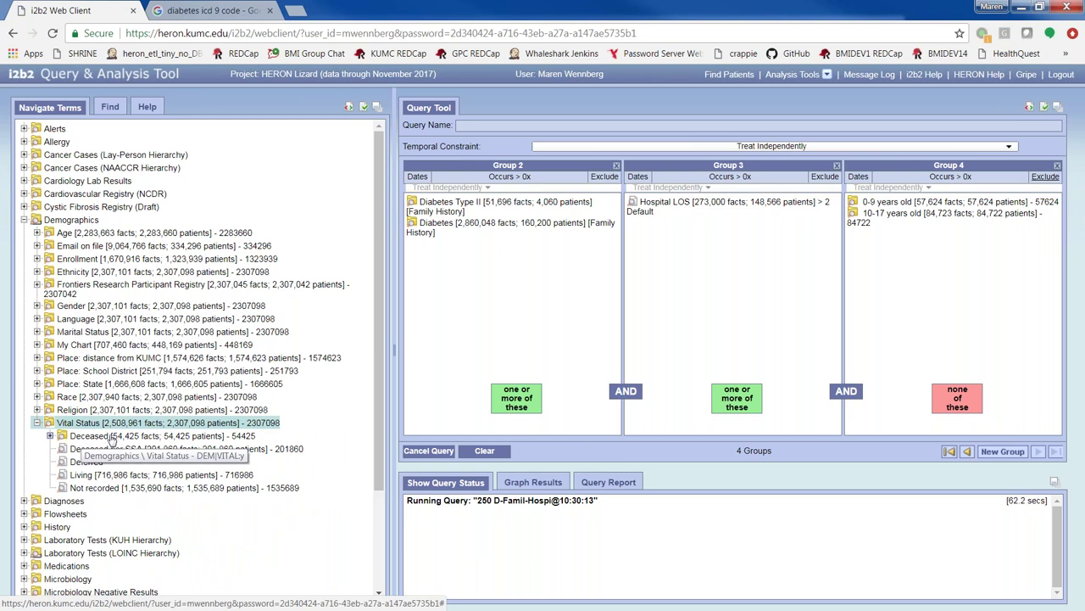
left_click_drag(113, 435, 883, 258)
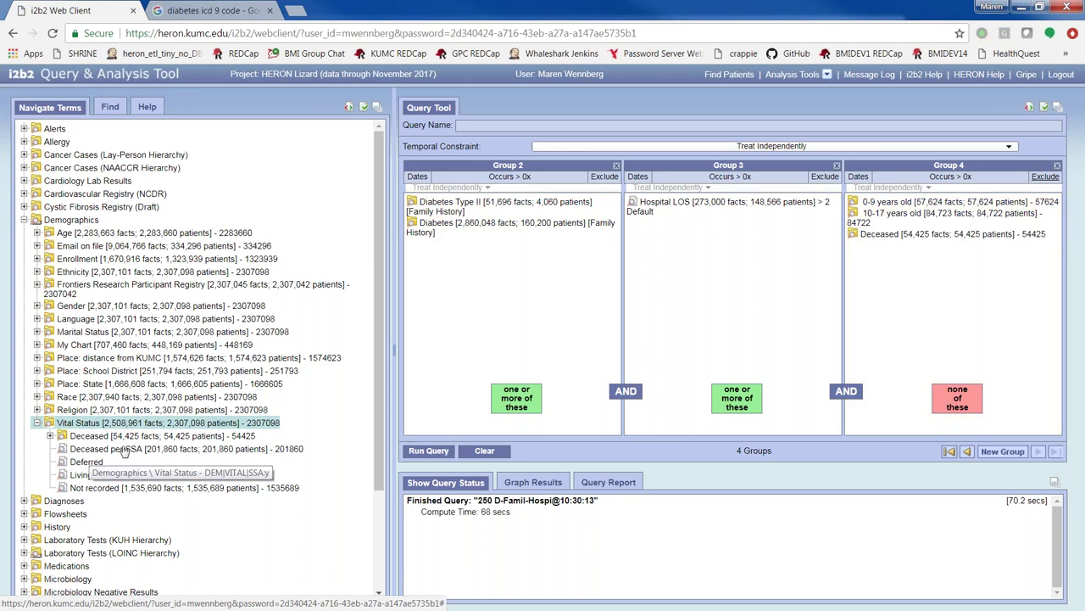
left_click_drag(132, 452, 878, 258)
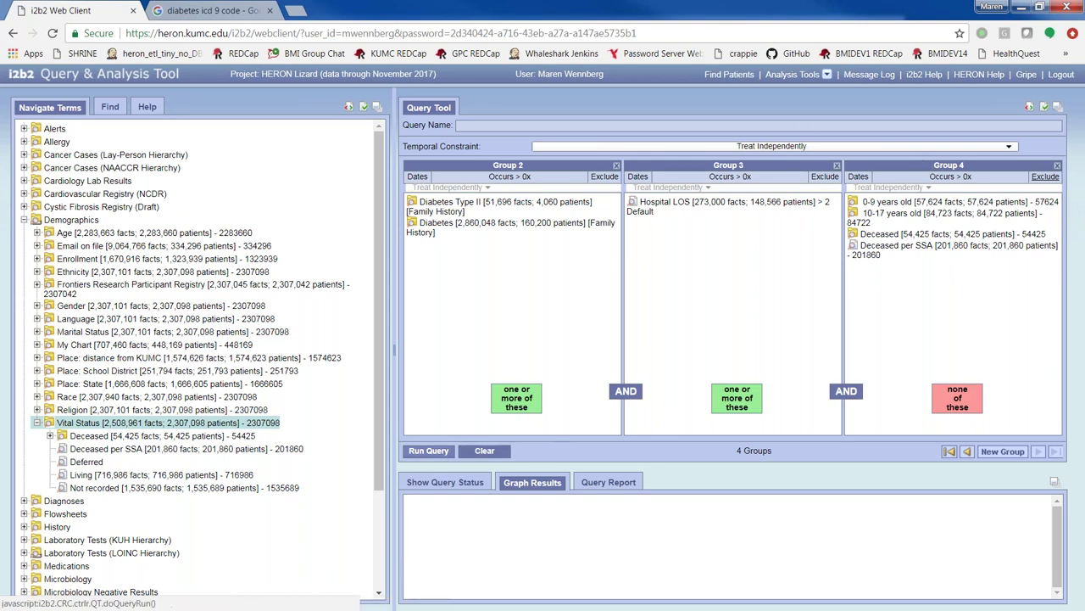
- Run the four-group query for Number of patients under the name "Diabetes, hospital los, >18"
left_click(429, 450)
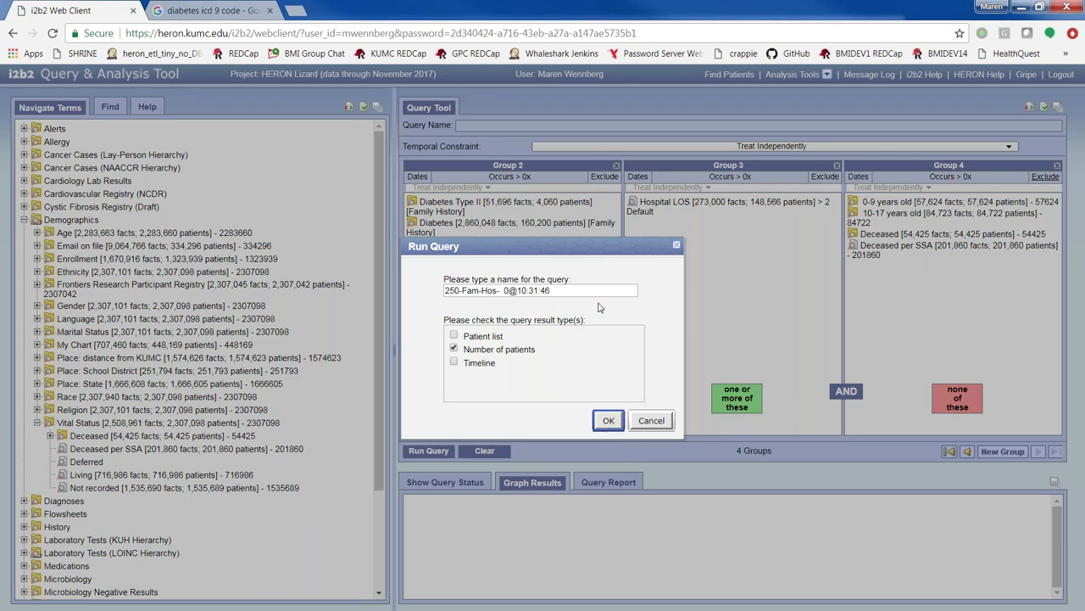
left_click_drag(563, 293, 405, 315)
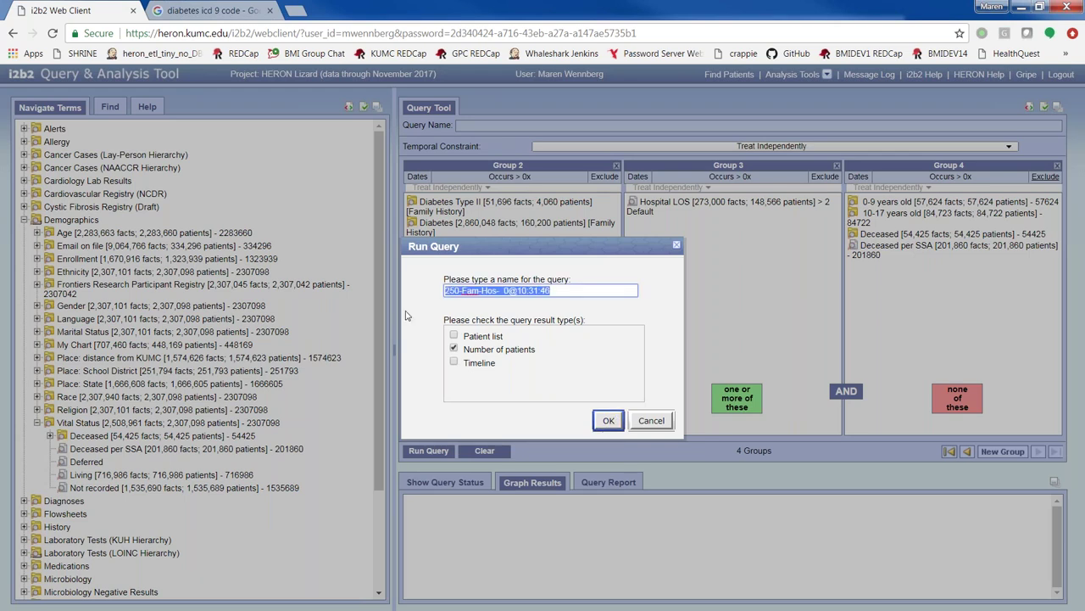
type("Diabetes,")
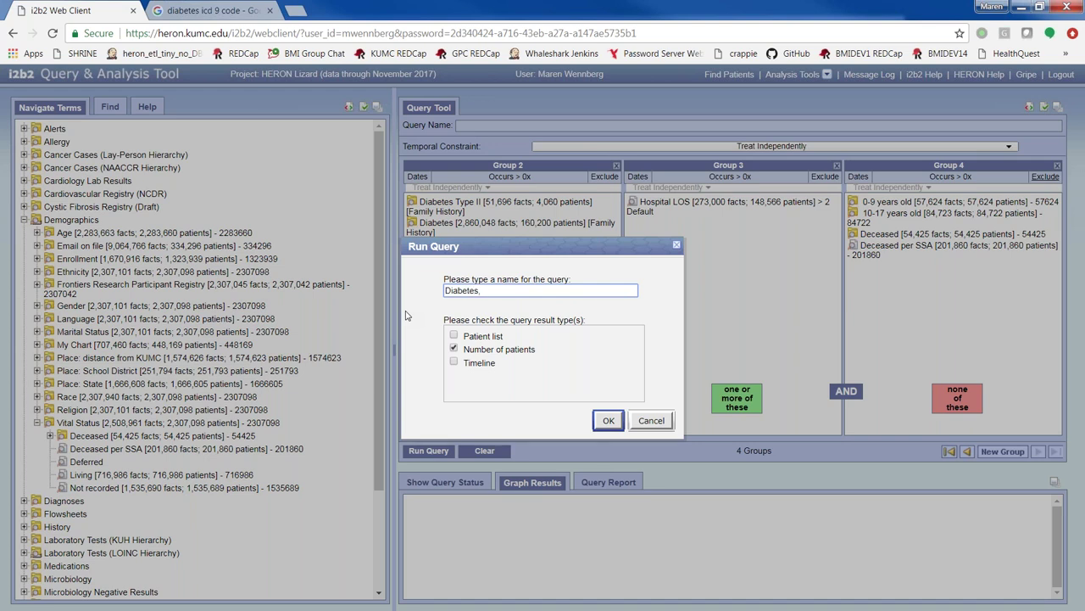
type(" hospital los")
key("BackSpace")
type("18")
left_click(607, 421)
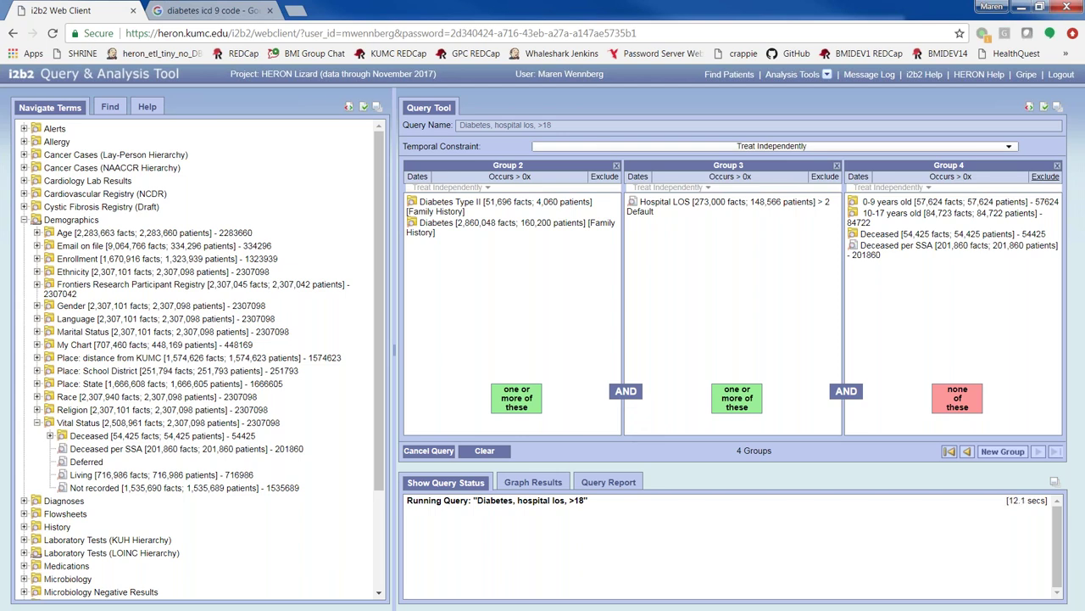
- Collapse Demographics, shrink the Navigate Terms pane to its normal size, and enlarge the Previous Queries pane
left_click(84, 220)
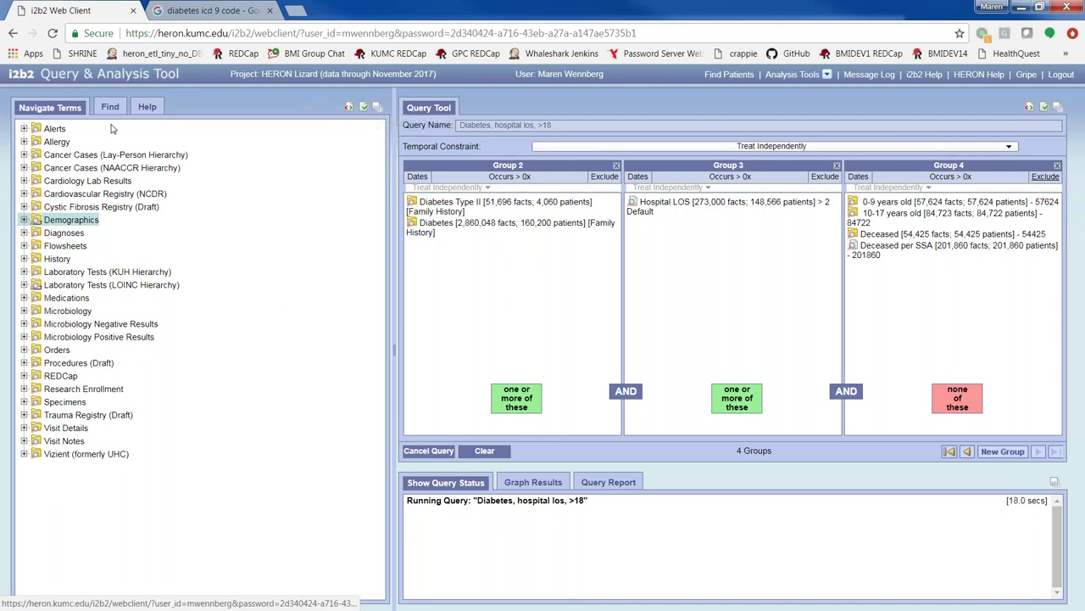
left_click(378, 110)
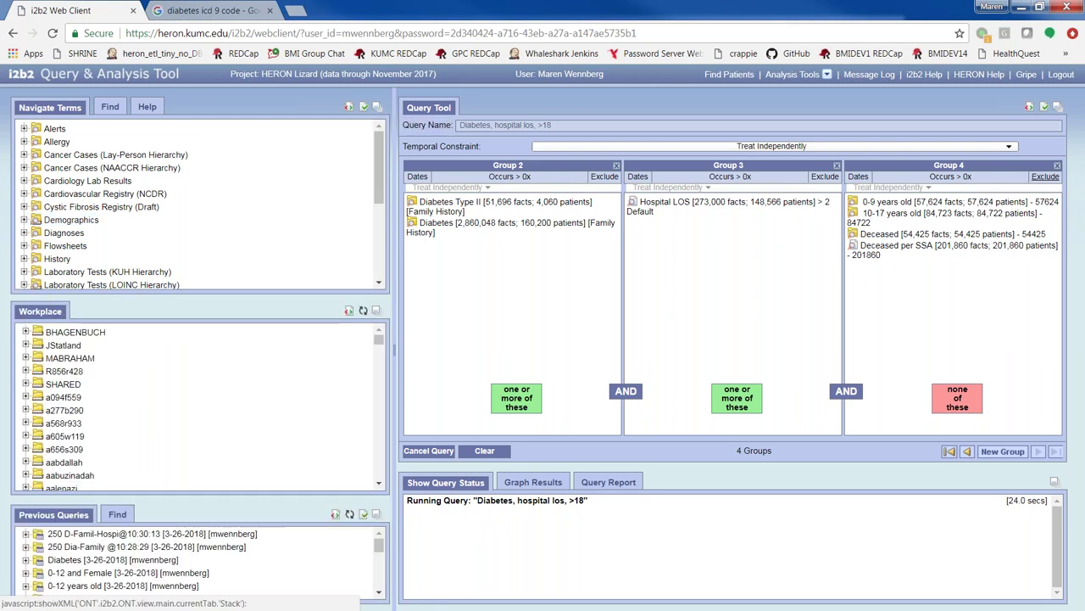
left_click(378, 515)
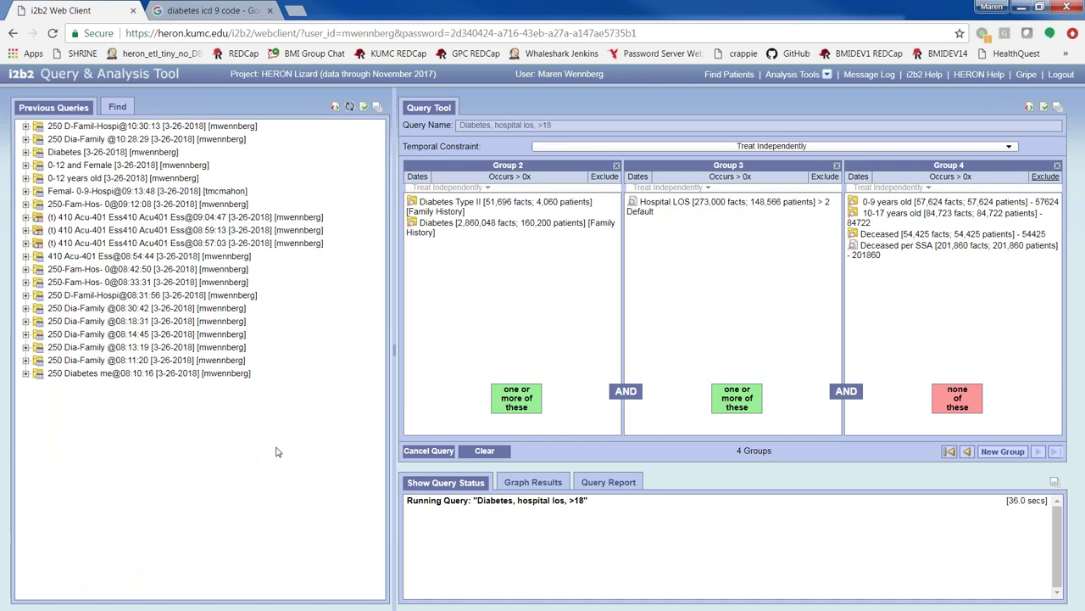
- Set the maximum number of previous queries to display to 200, look over the list, and restore the pane's normal size
left_click(362, 108)
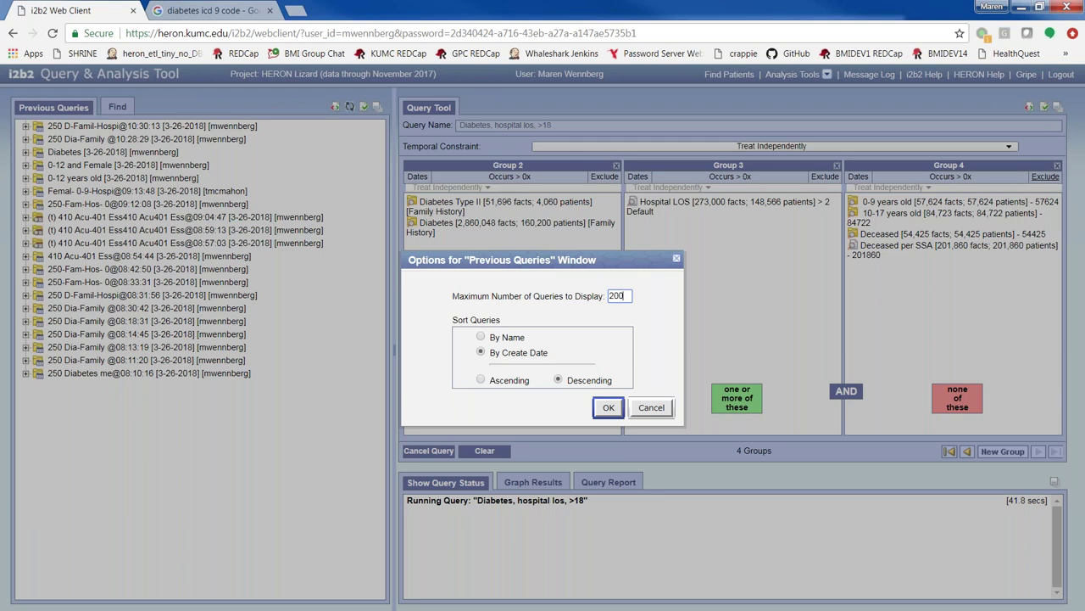
left_click(609, 407)
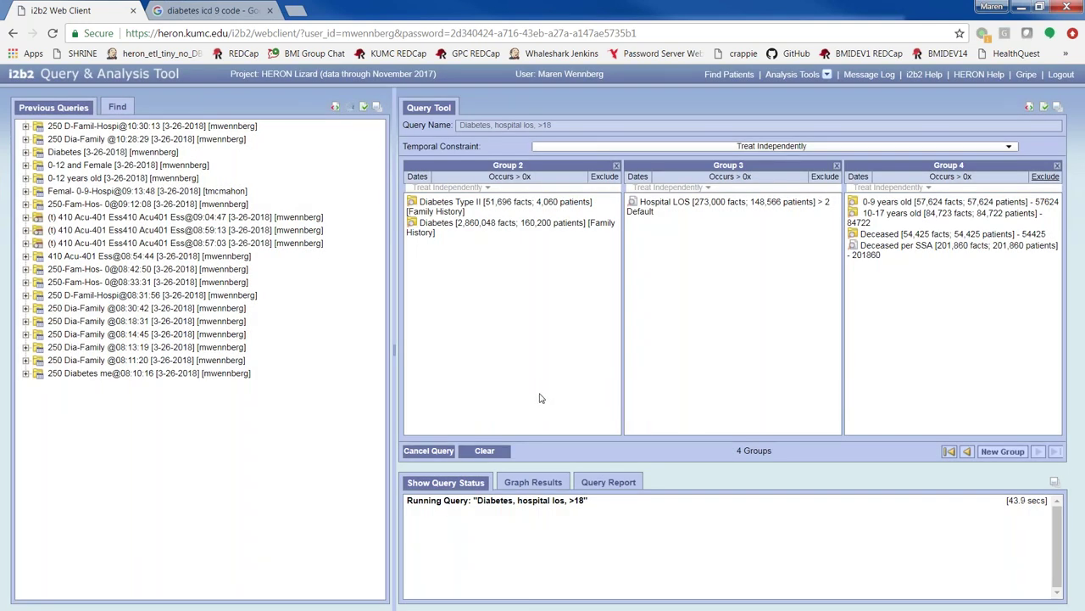
scroll(334, 373, "down", 3)
scroll(333, 373, "up", 3)
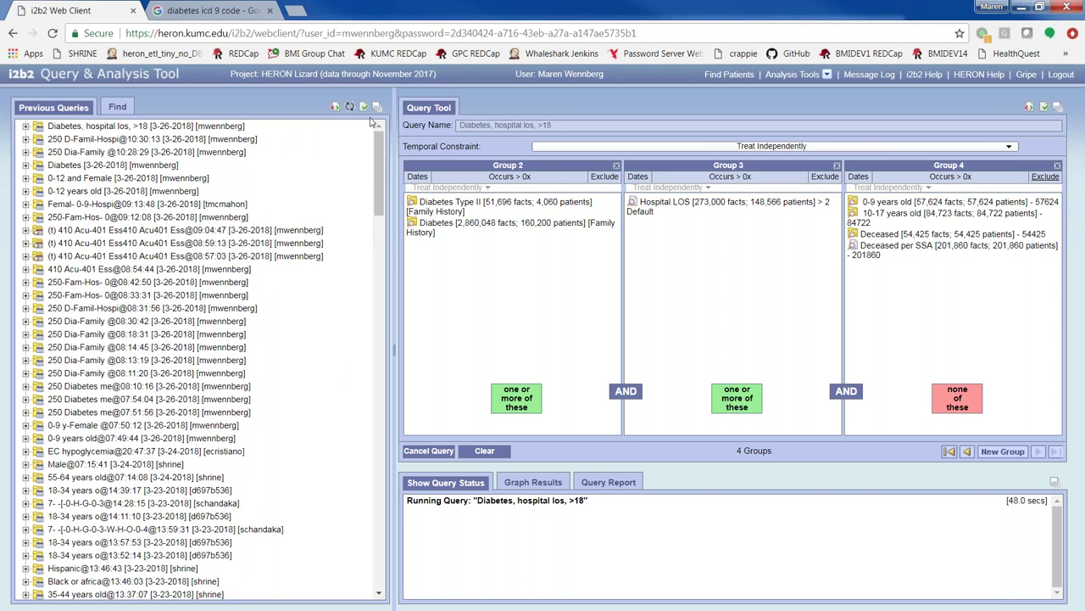
left_click(378, 119)
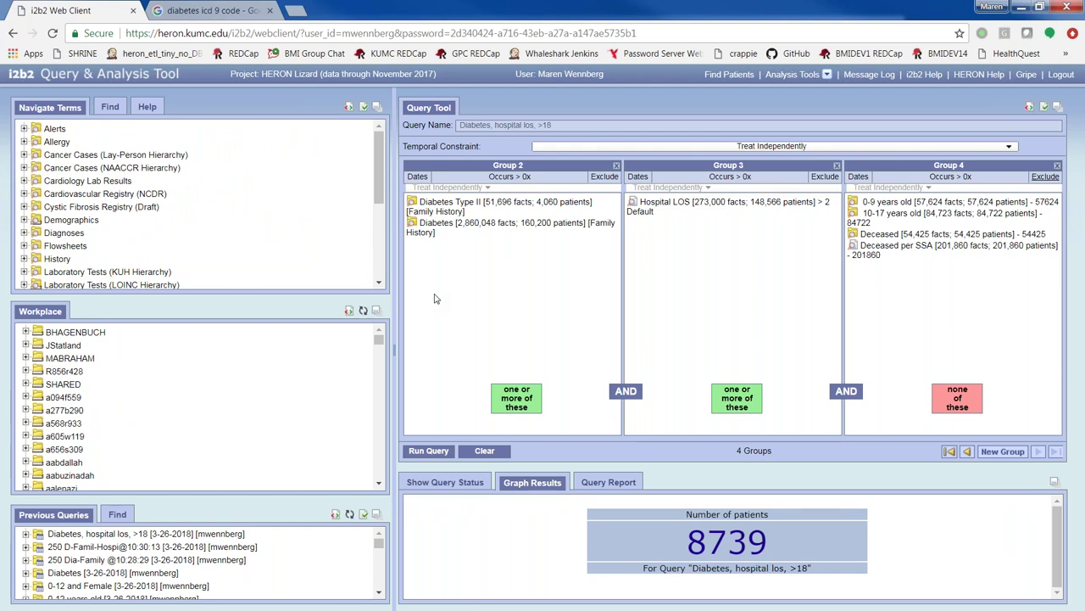
- Clear the Query Tool and reload the previous query "Diabetes, hospital los, >18" into it
left_click_drag(686, 537, 768, 549)
left_click(767, 550)
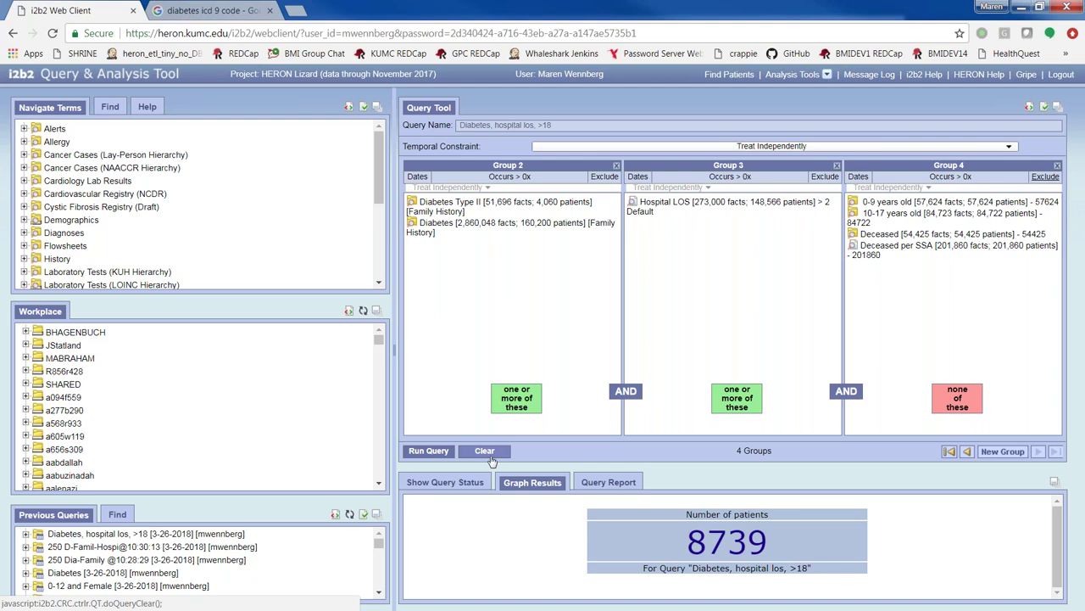
left_click(487, 457)
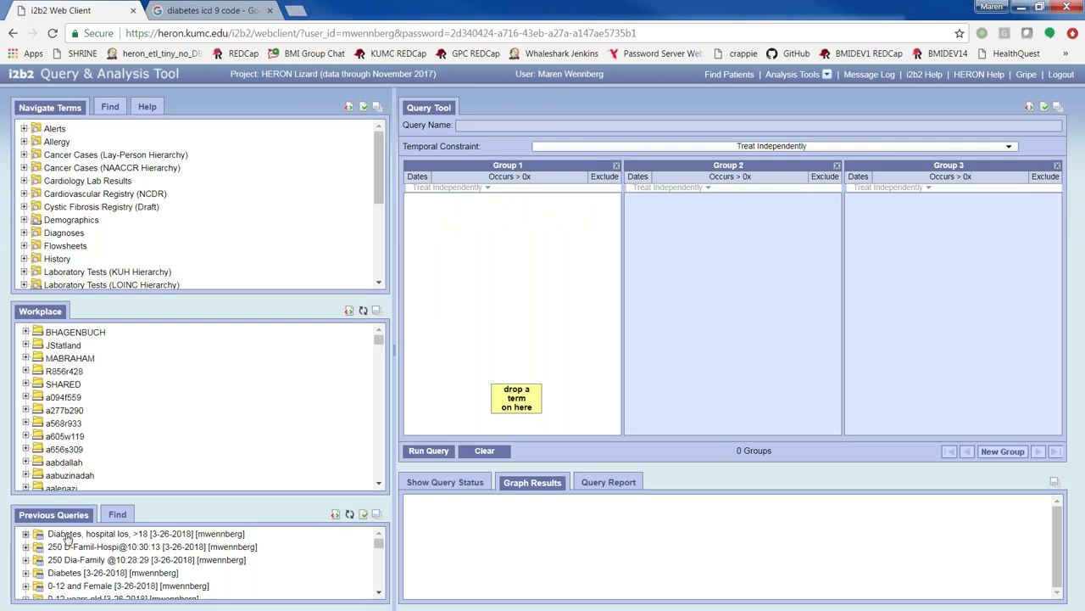
left_click_drag(71, 537, 487, 132)
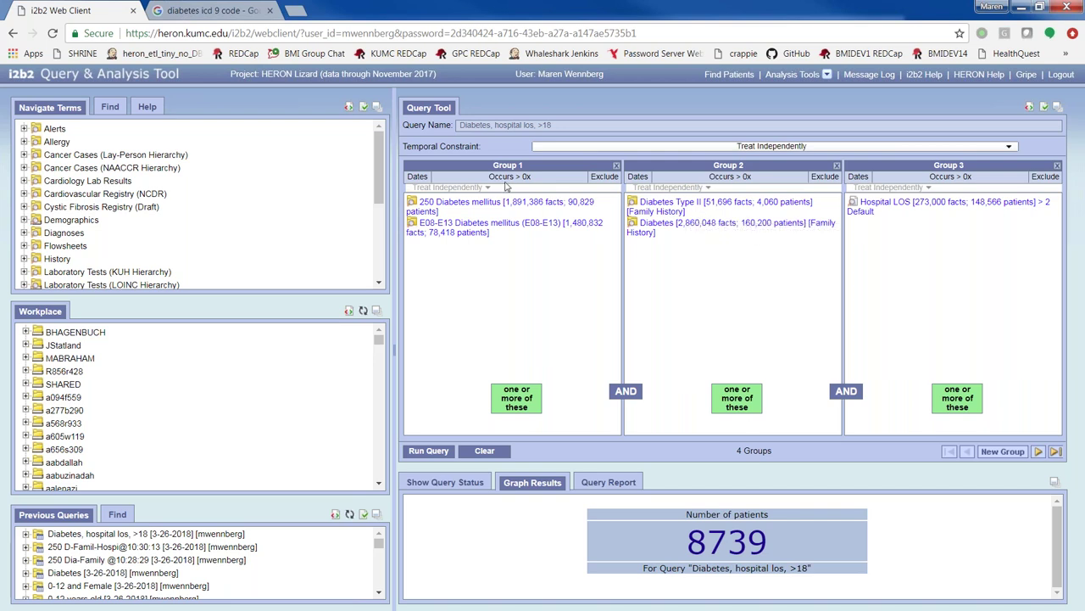
- Set the query's temporal constraint to selected groups occurring in the same financial encounter, and review Group 1's timing options
left_click(639, 149)
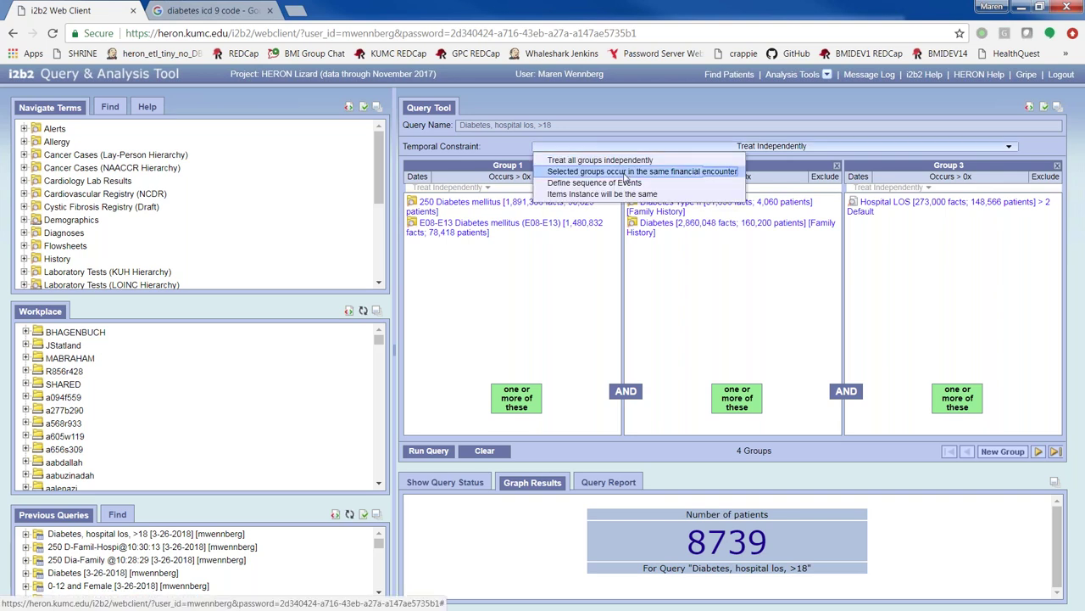
left_click(625, 171)
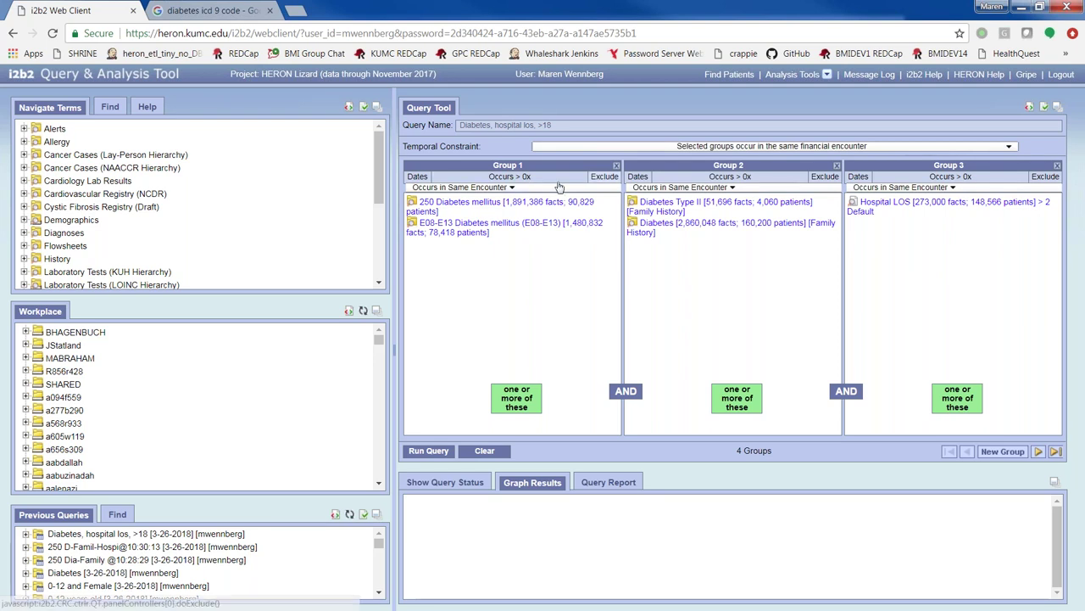
left_click(505, 191)
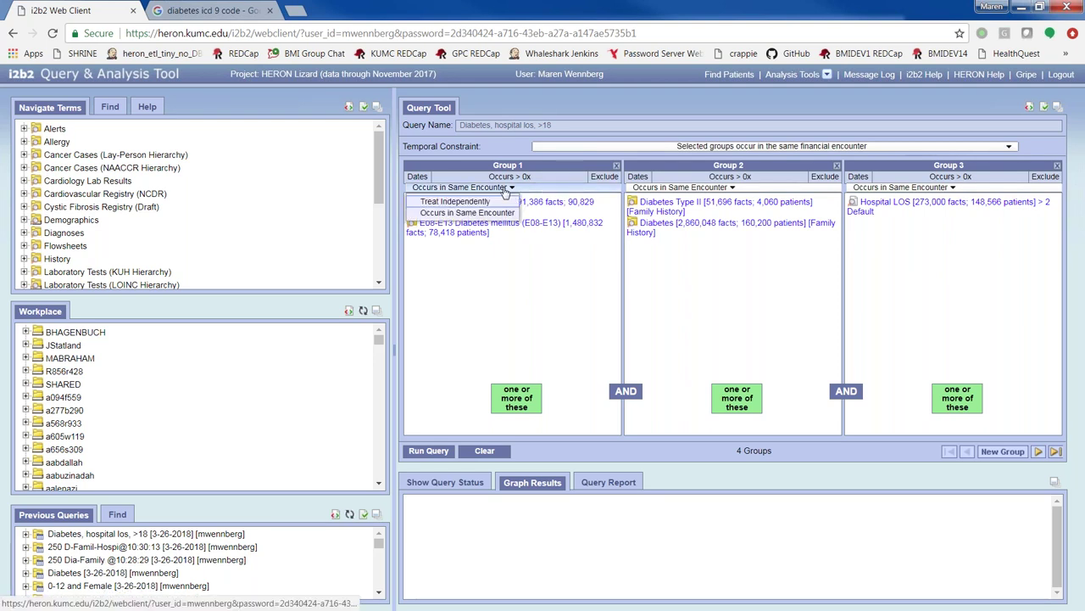
left_click(506, 189)
left_click(506, 189)
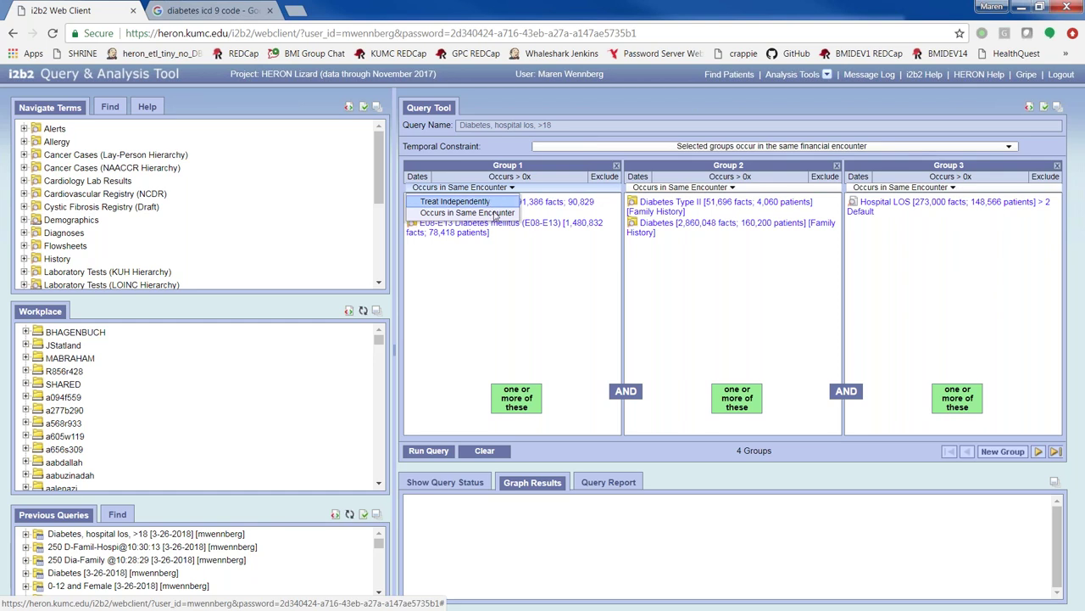
left_click(535, 281)
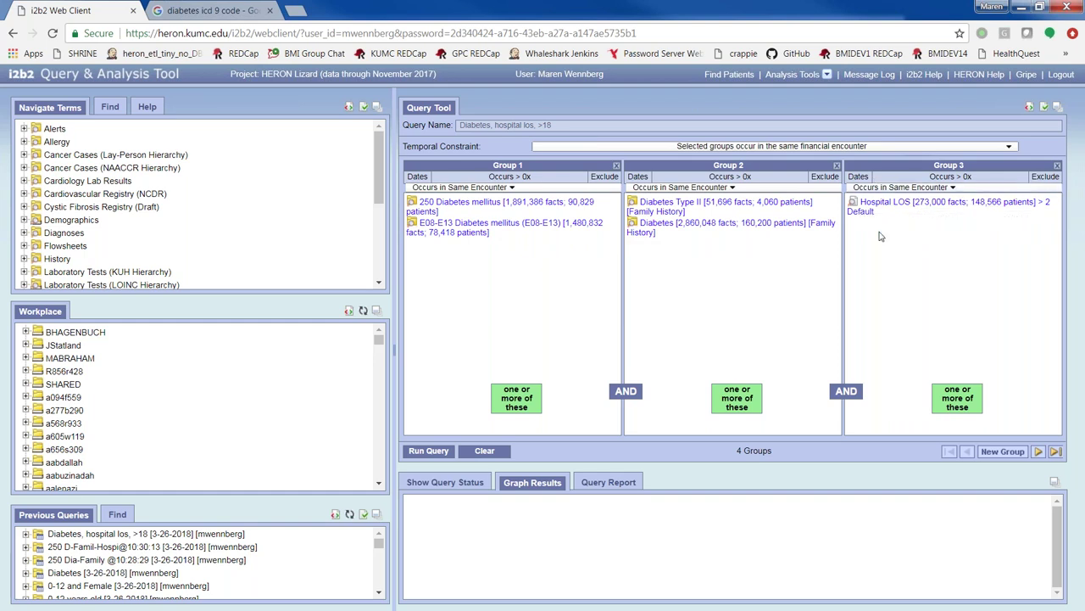
- Set the family history group, Group 2, to Treat Independently
left_click(704, 188)
left_click(676, 201)
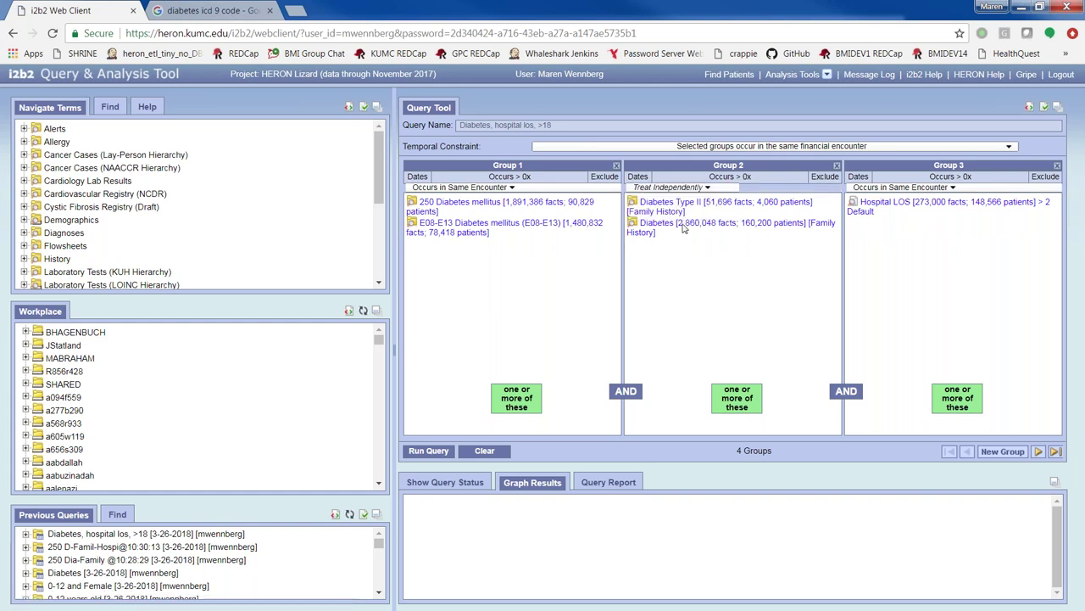
left_click(708, 189)
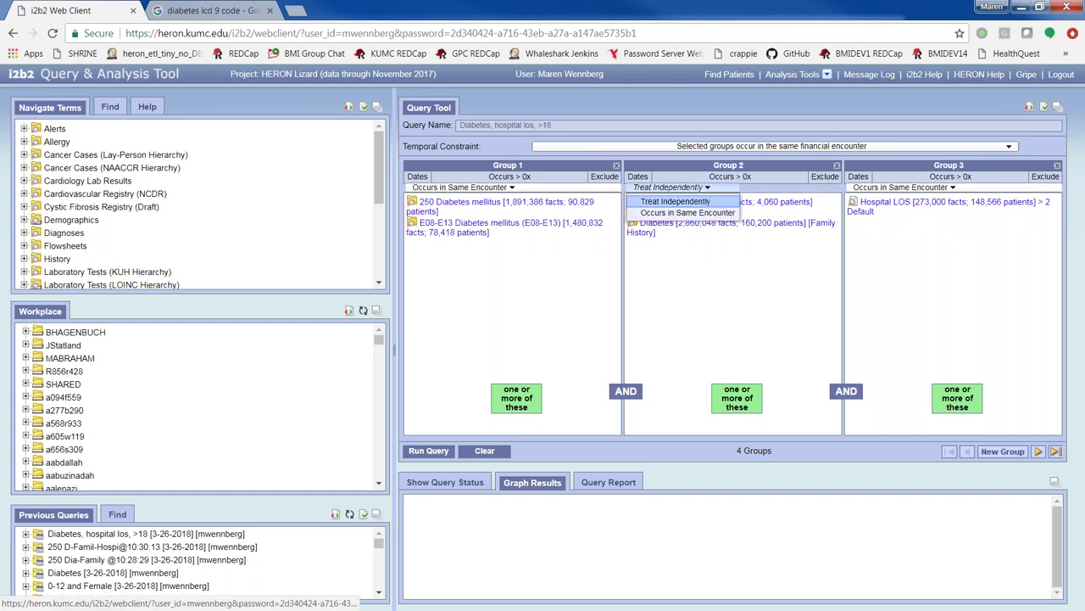
left_click(706, 204)
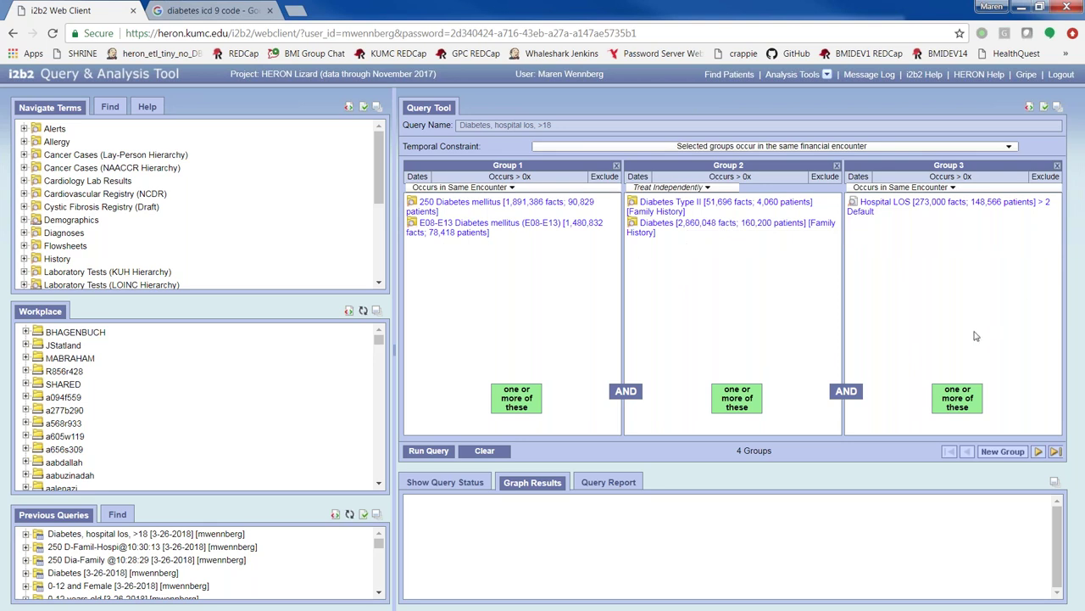
- Set the age and deceased exclusion group, Group 4, to Treat Independently and run the query under its default name
left_click(1038, 451)
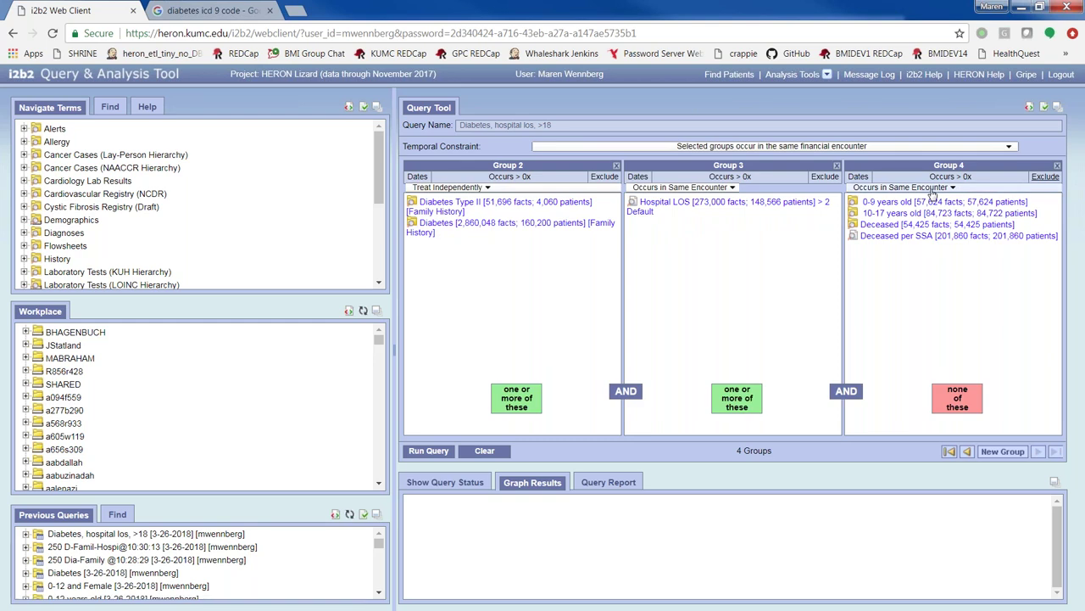
left_click(932, 190)
left_click(912, 198)
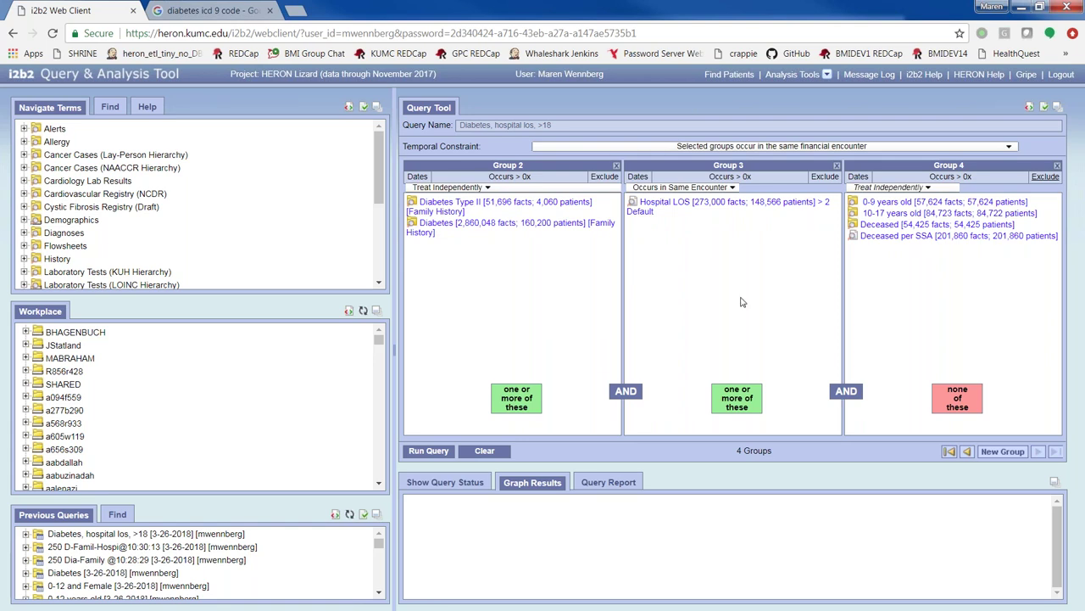
left_click(429, 453)
left_click(606, 419)
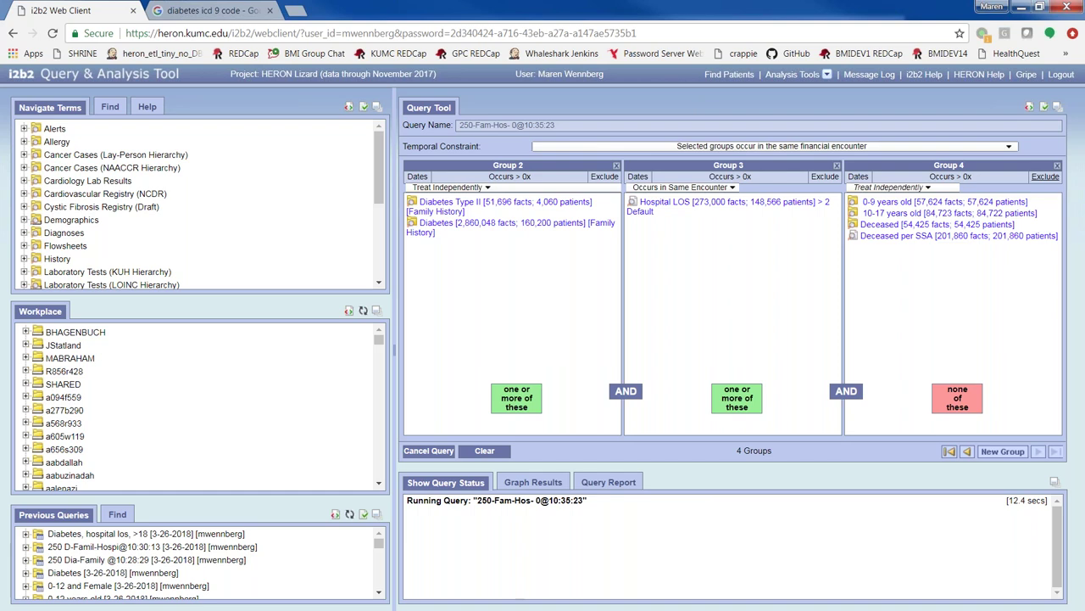
- Review the term search by codes with its list of coding systems, and open the search by names
left_click(109, 108)
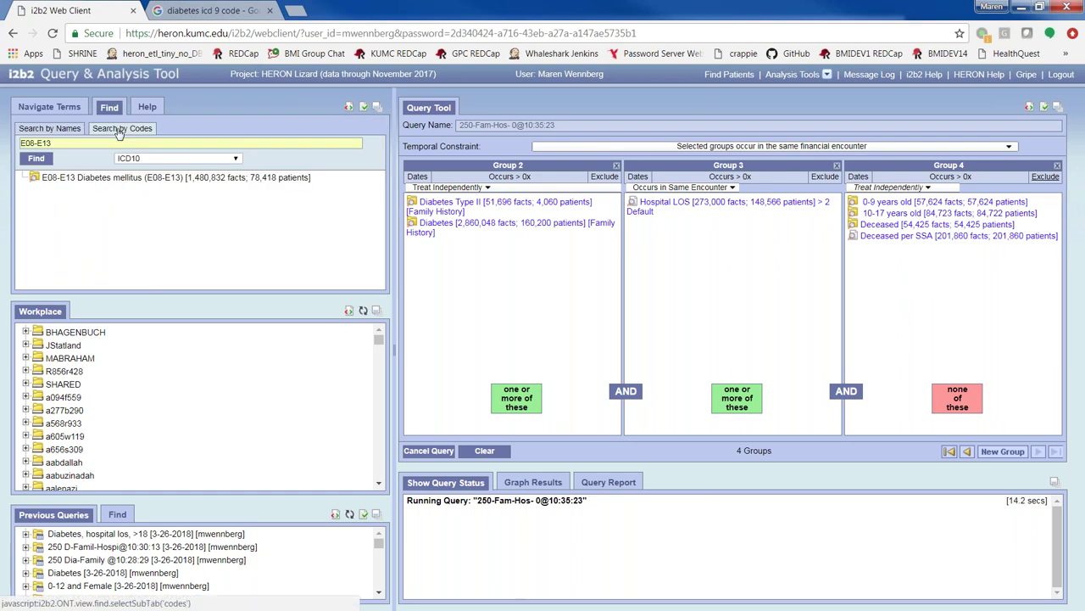
left_click(136, 158)
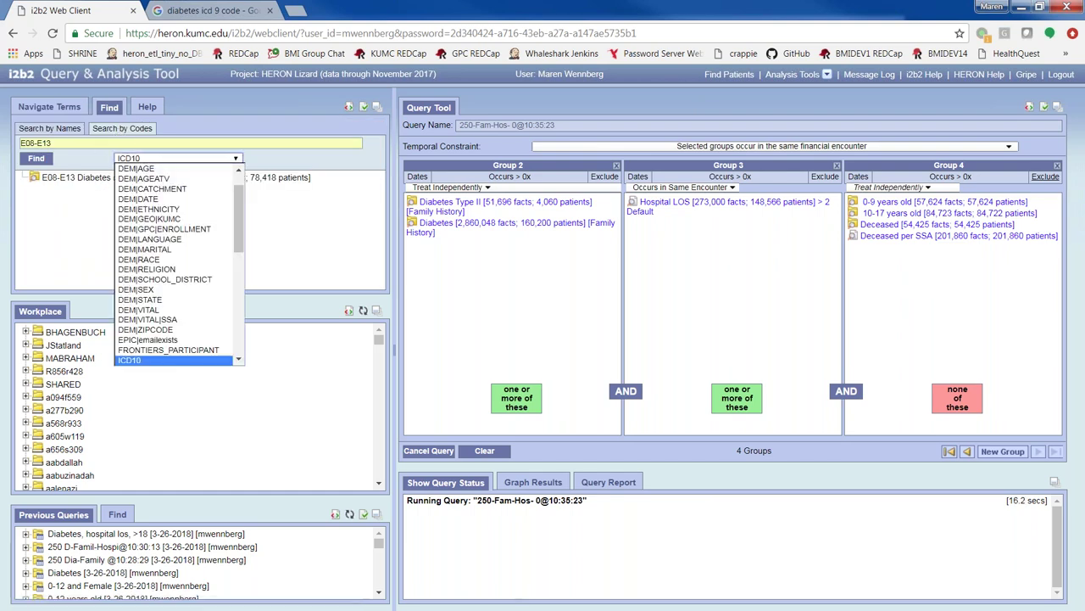
scroll(182, 297, "down", 5)
scroll(173, 327, "up", 6)
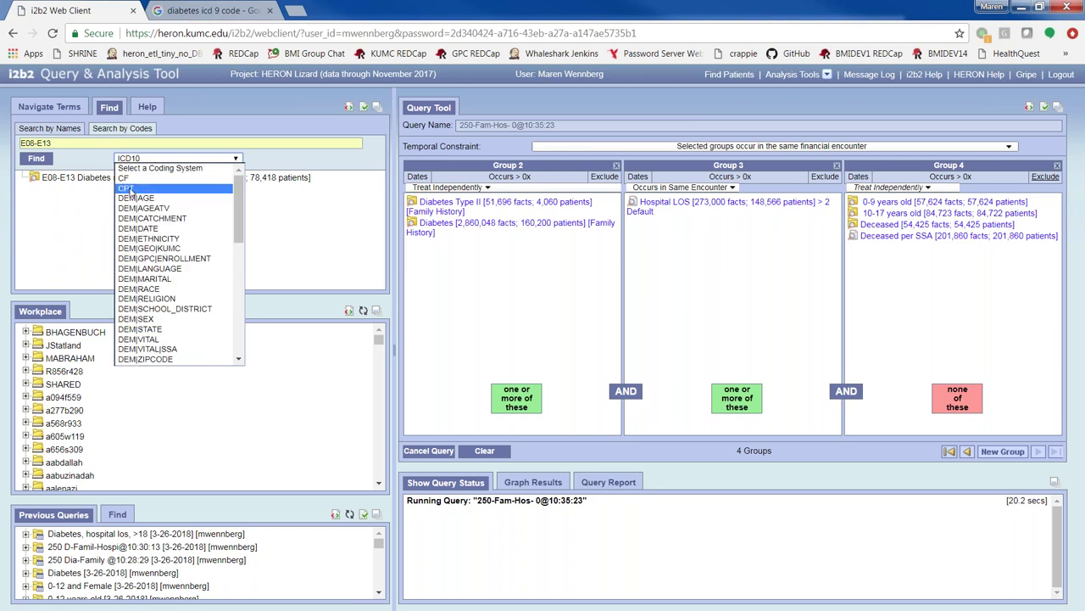
left_click(83, 161)
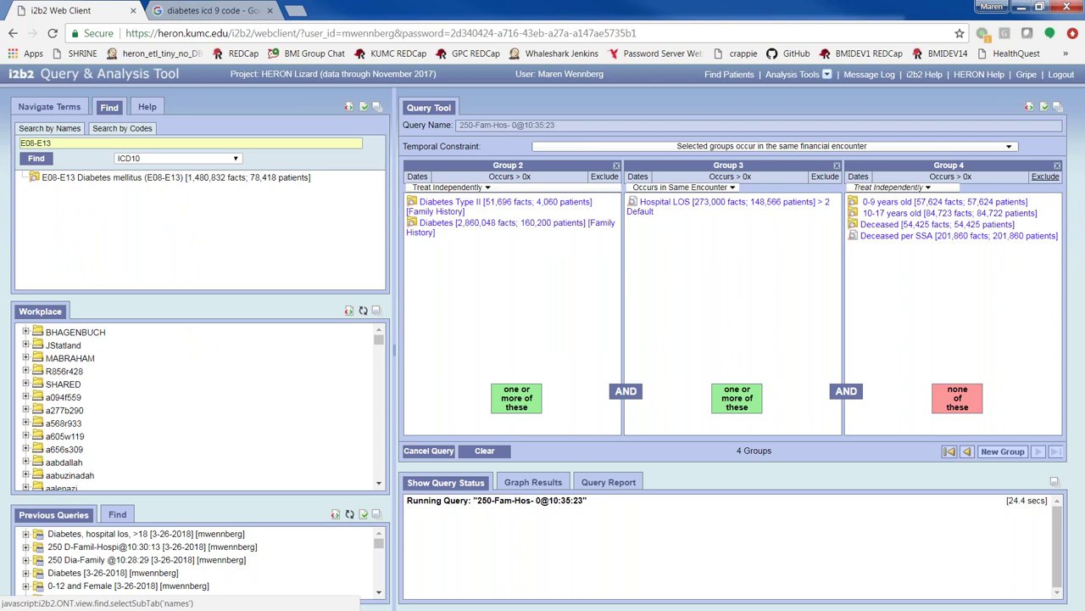
left_click(49, 128)
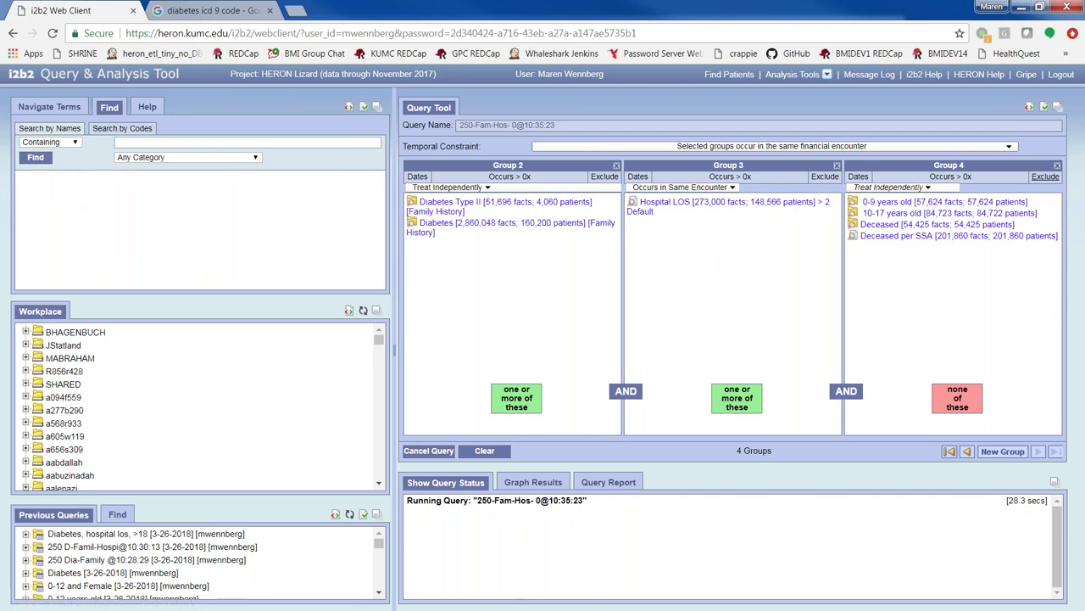
- Look through the HERON help page on training videos and re-running previous queries, and highlight the project name HERON Lizard
left_click(147, 107)
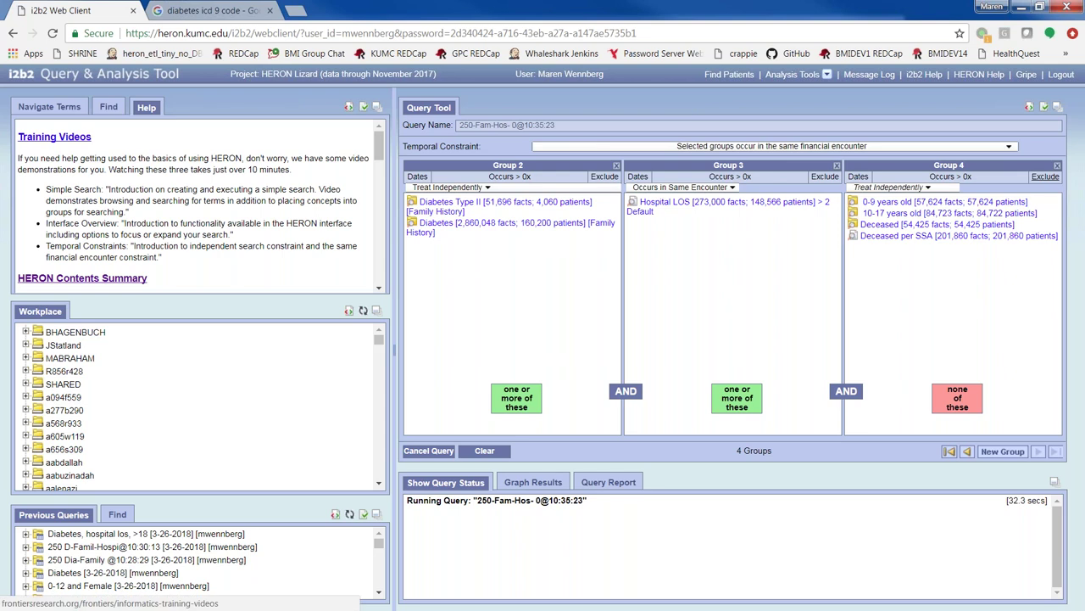
scroll(64, 203, "down", 3)
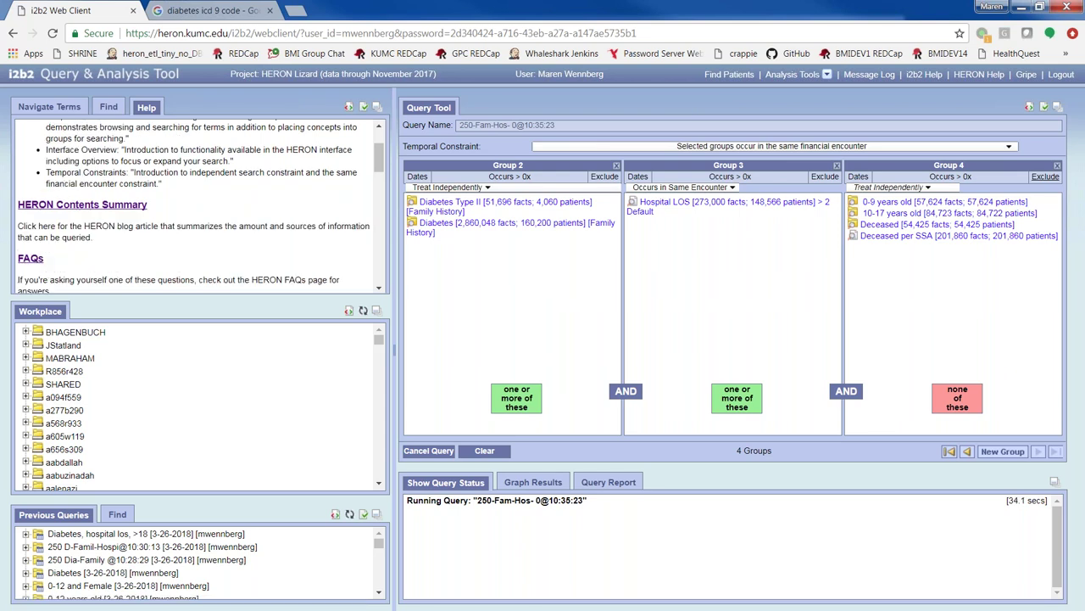
scroll(65, 205, "down", 3)
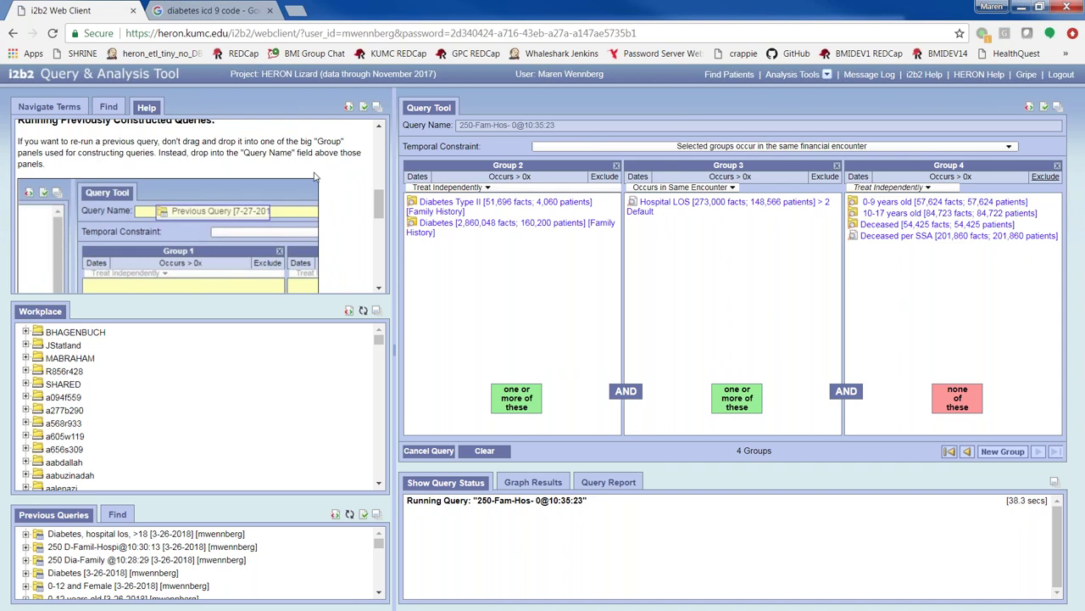
scroll(333, 262, "up", 2)
scroll(334, 262, "down", 2)
left_click_drag(379, 212, 362, 142)
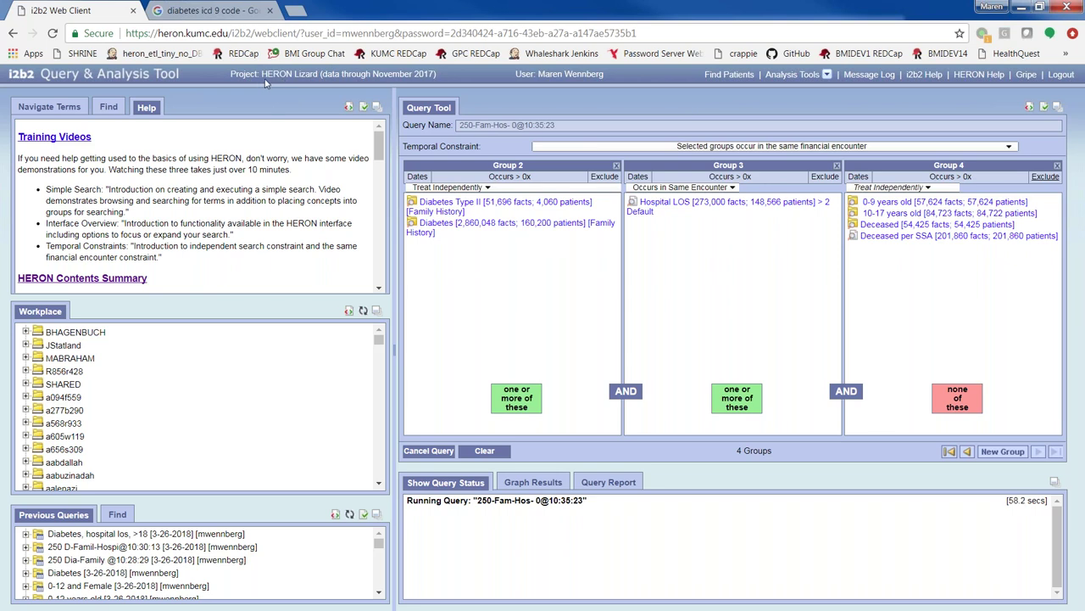
left_click_drag(261, 74, 318, 74)
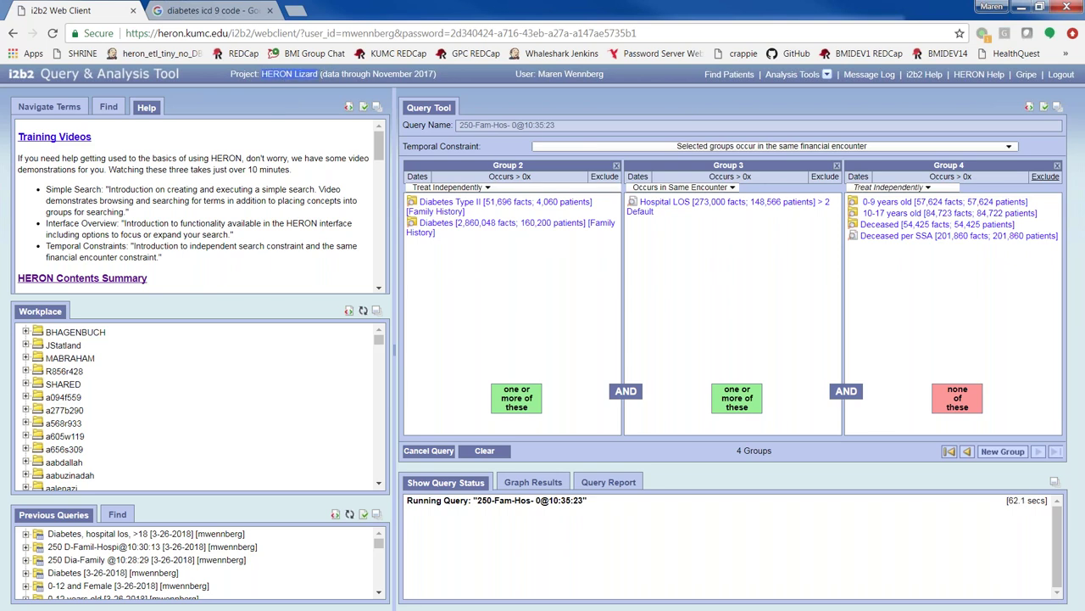
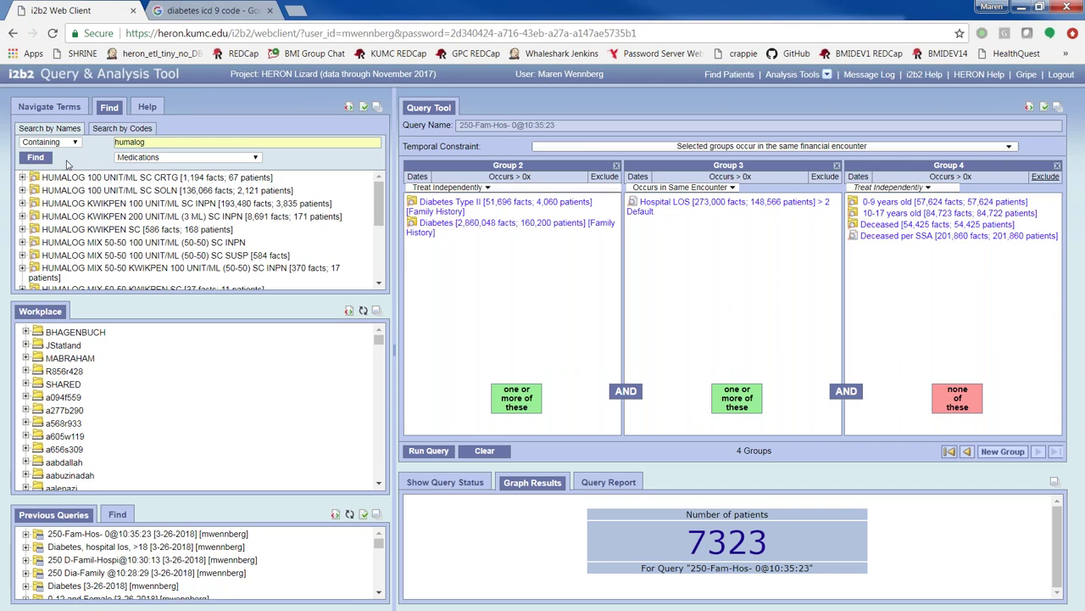
- Enlarge the term search pane and look over the medications found for "humalog"
scroll(127, 244, "down", 5)
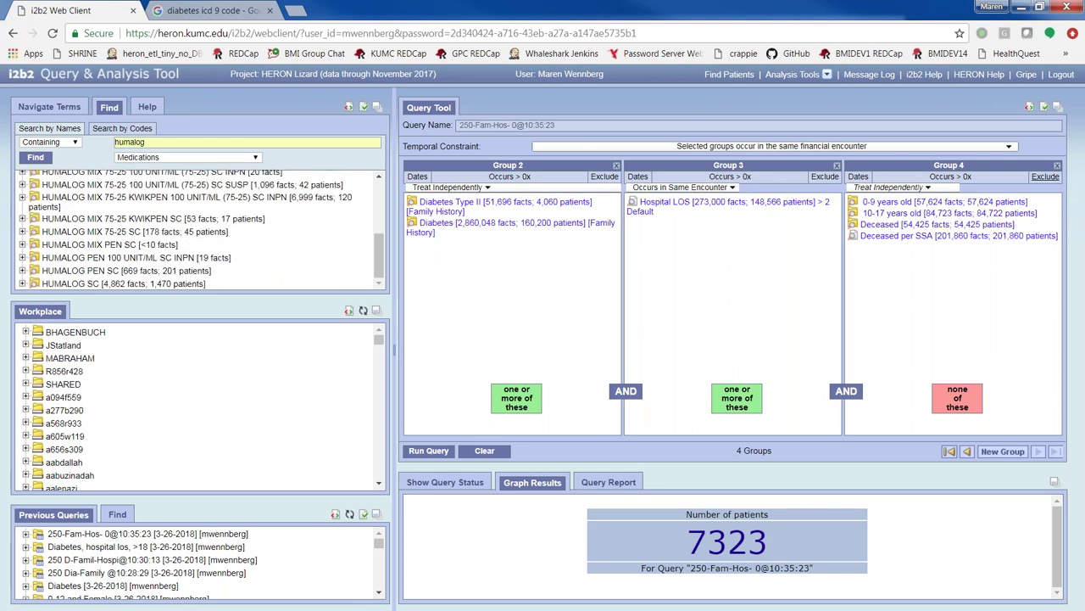
left_click(379, 106)
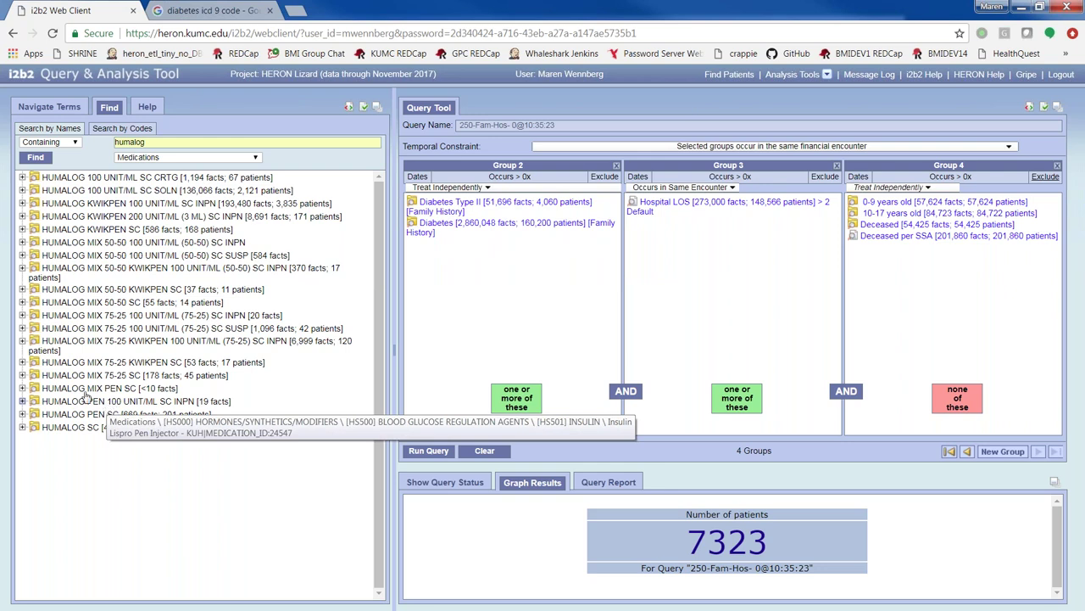
- Return to browsing the term hierarchy and expand Medications and its [HS000] HORMONES/SYNTHETICS/MODIFIERS folder
left_click(49, 108)
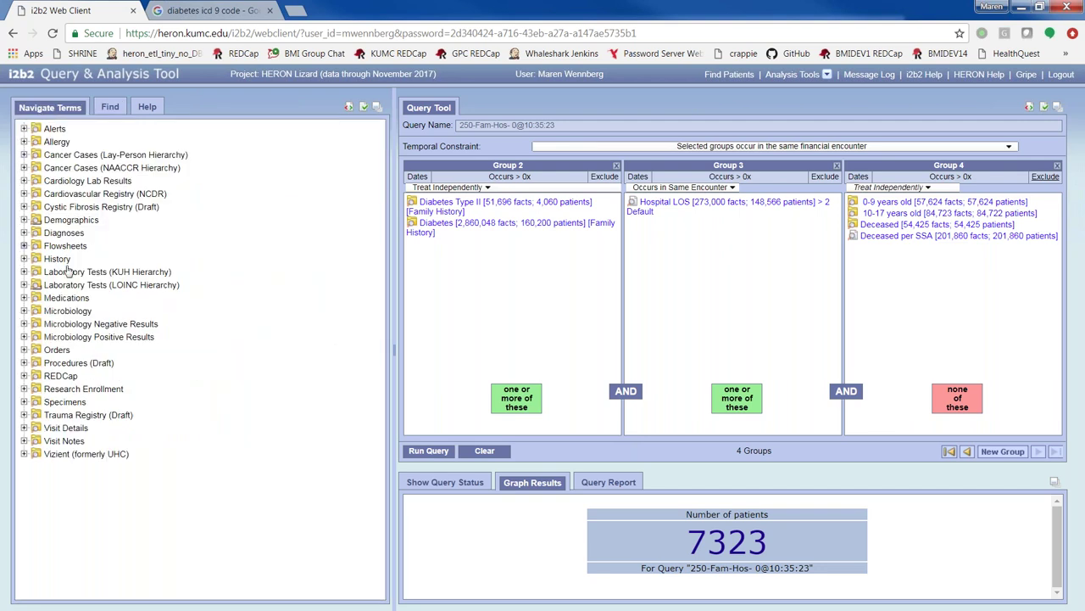
left_click(49, 301)
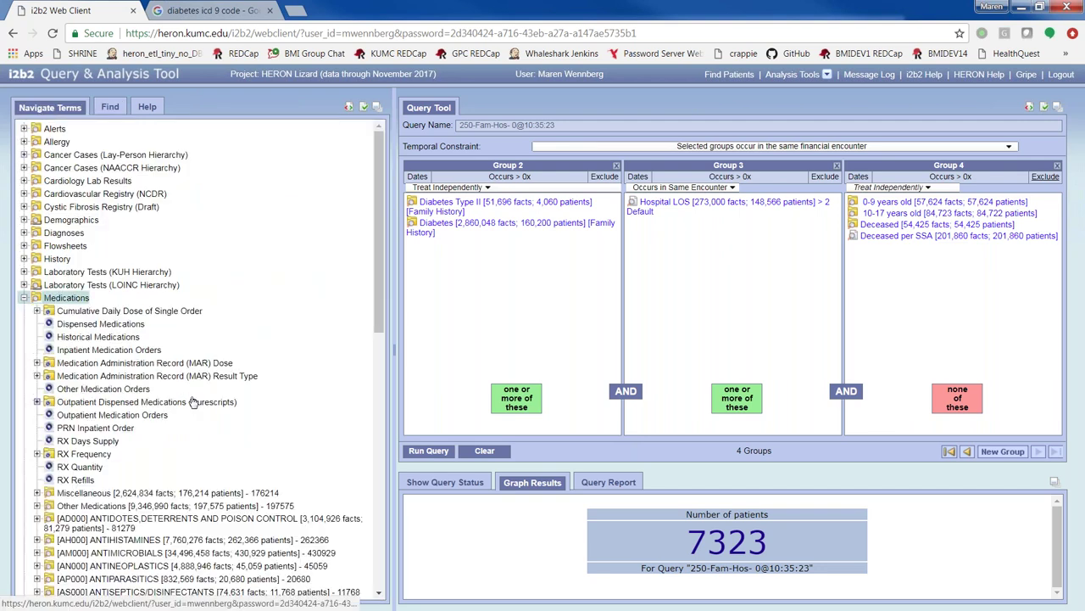
scroll(193, 403, "down", 3)
scroll(191, 405, "down", 2)
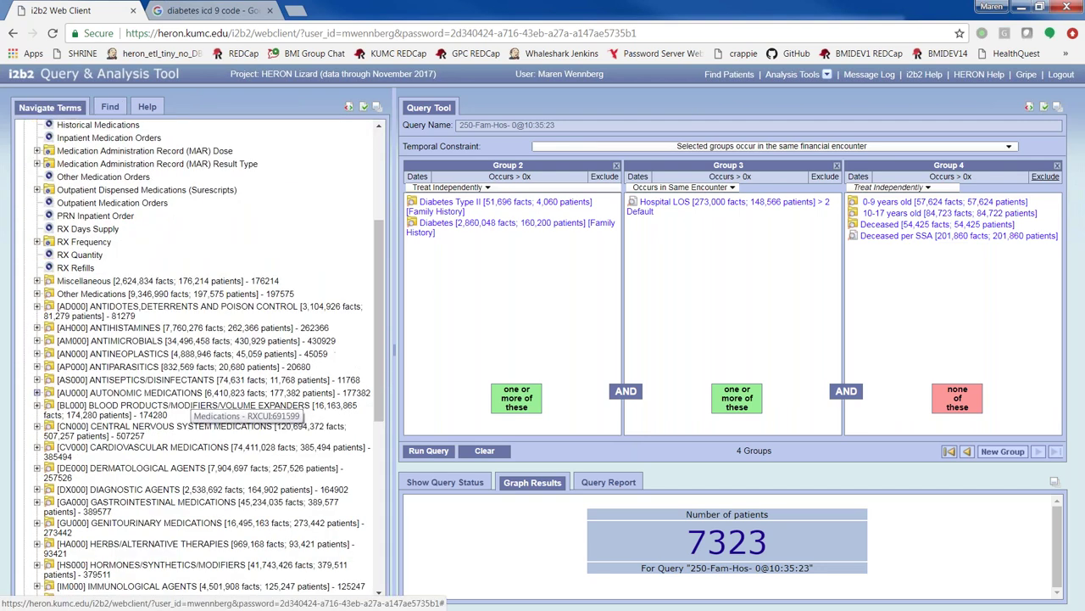
scroll(193, 405, "down", 8)
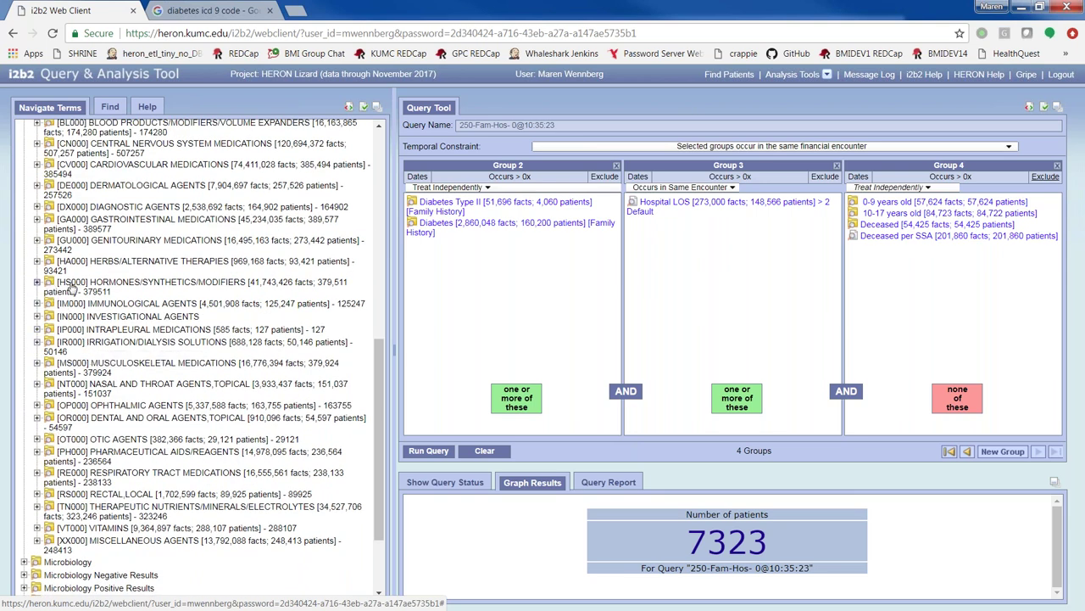
left_click(101, 293)
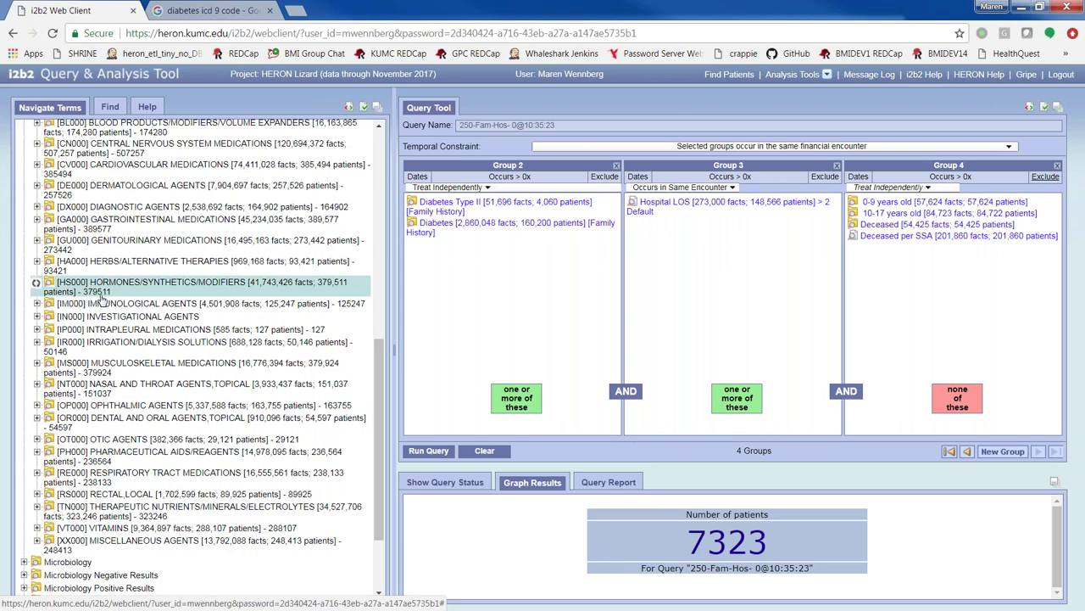
- Expand [HS500] BLOOD GLUCOSE REGULATION AGENTS and its [HS501] INSULIN folder, and add an empty fifth group to the query
scroll(107, 373, "down", 3)
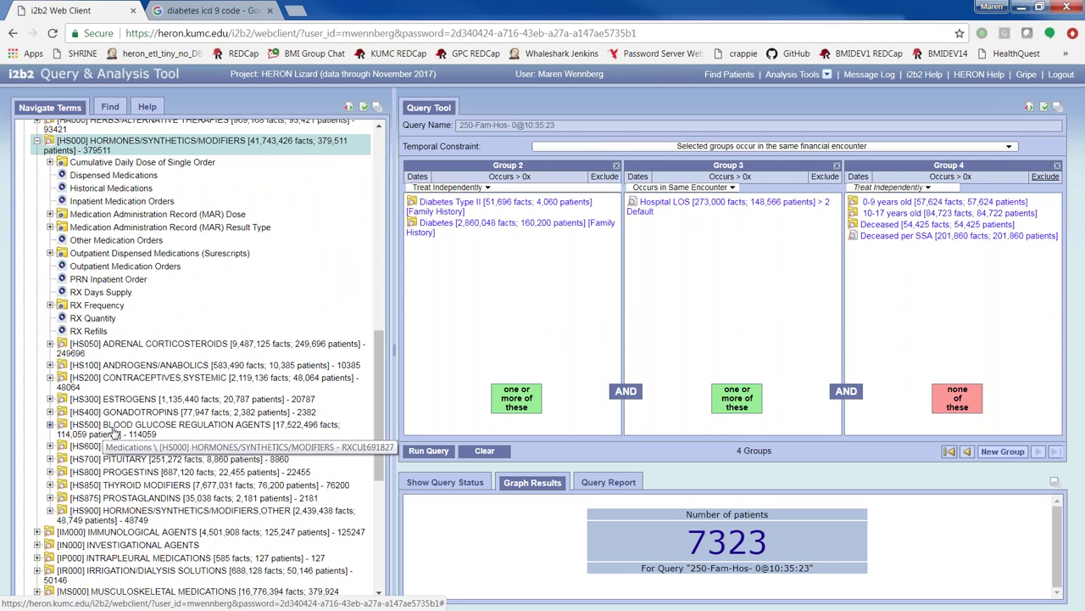
left_click(113, 431)
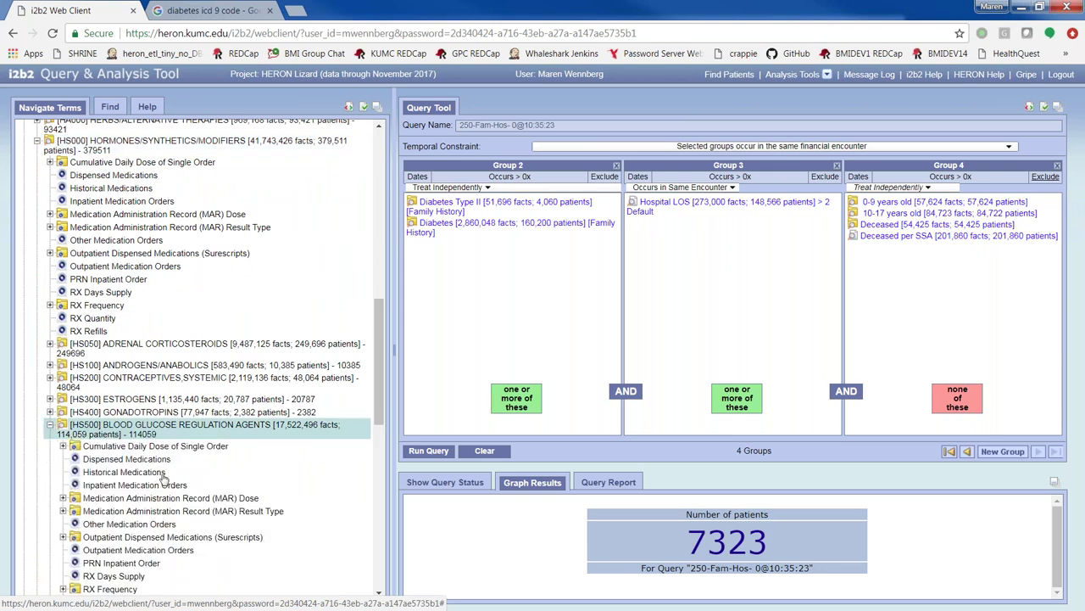
scroll(163, 483, "down", 4)
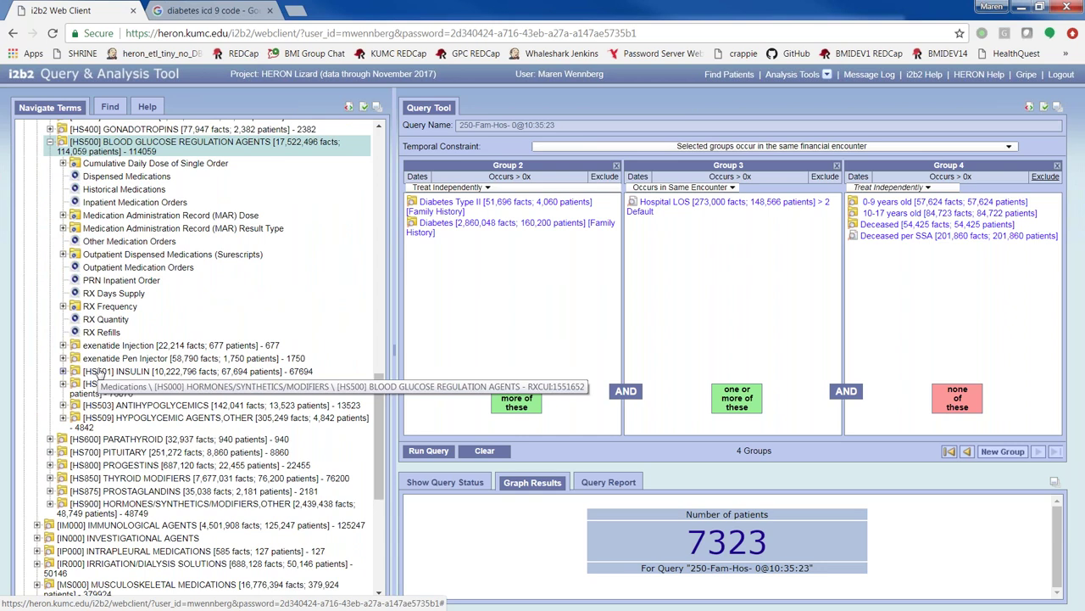
left_click(100, 371)
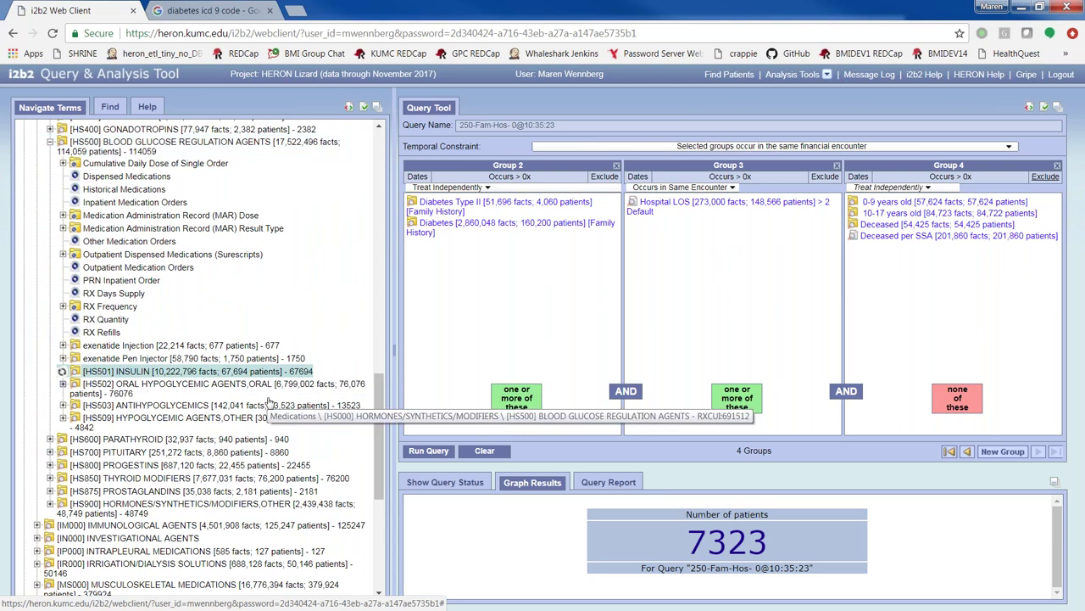
scroll(254, 395, "down", 2)
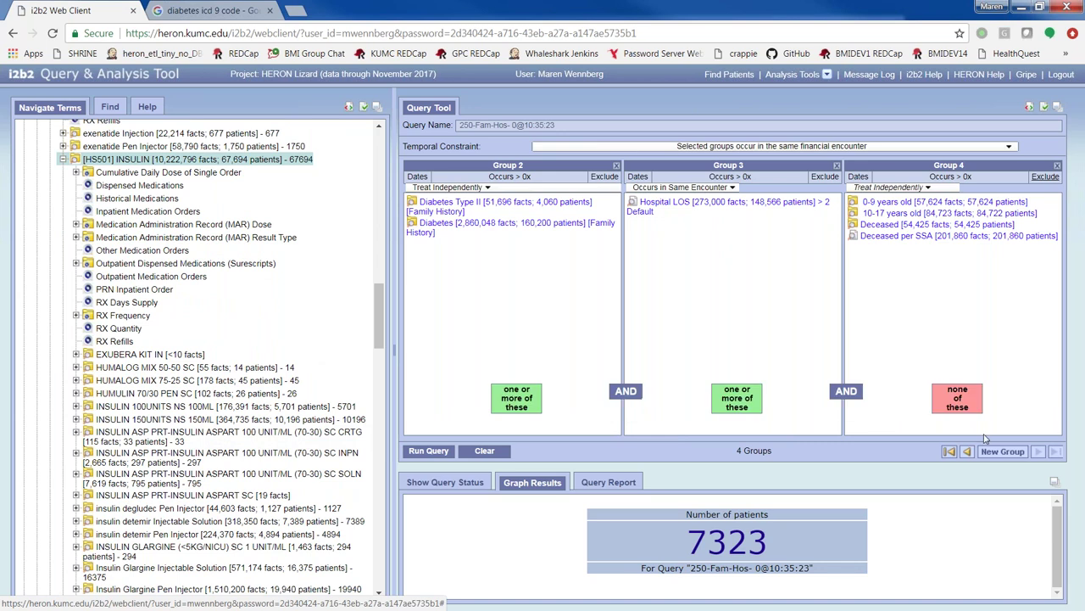
left_click(1003, 452)
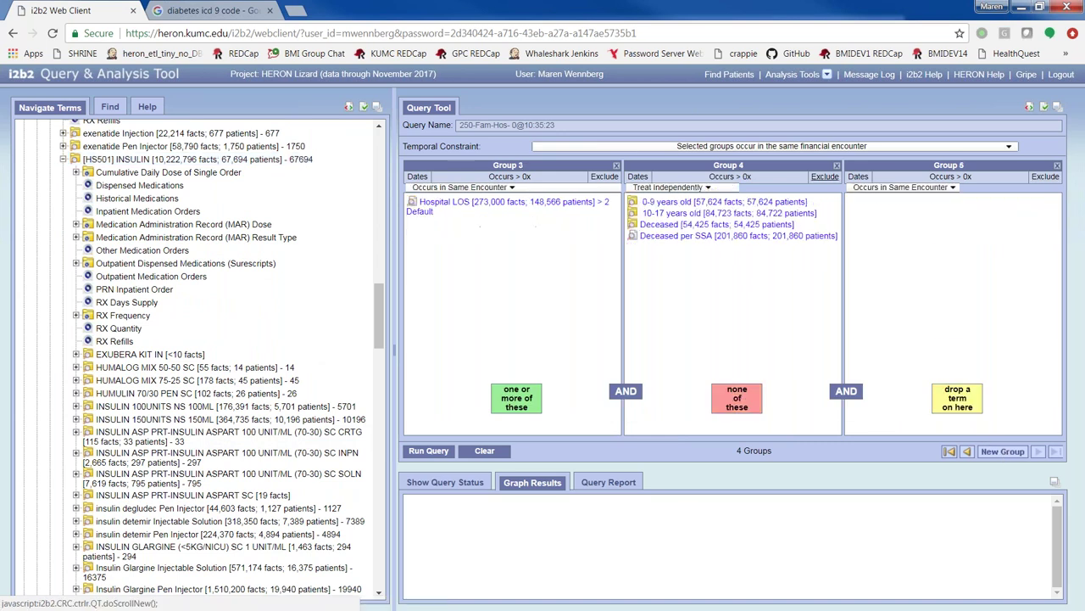
- Set the query's temporal constraint to treat all groups independently
left_click(897, 194)
left_click(897, 194)
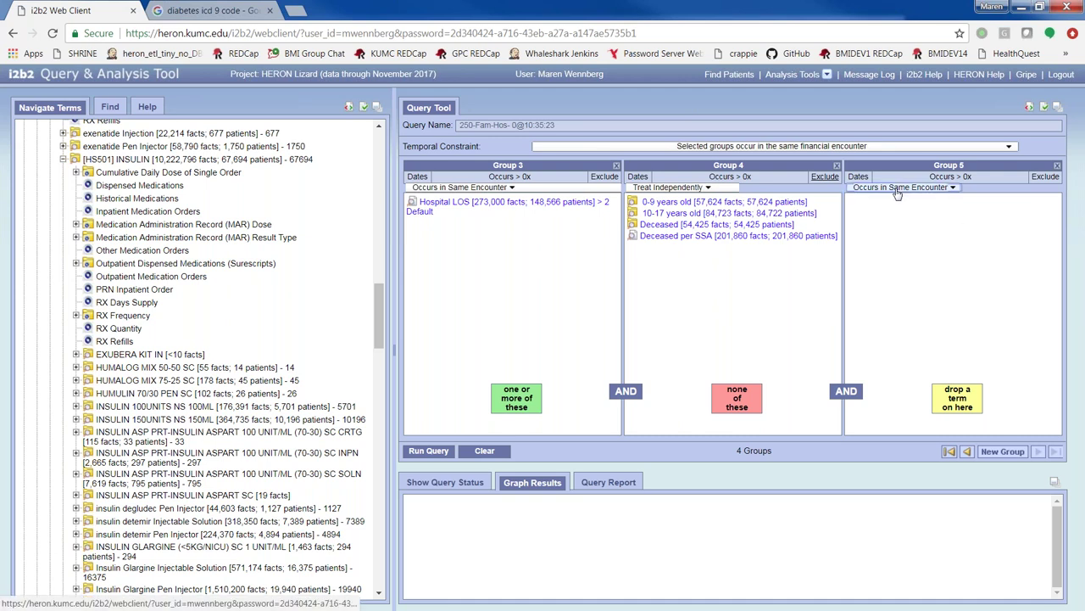
left_click(770, 149)
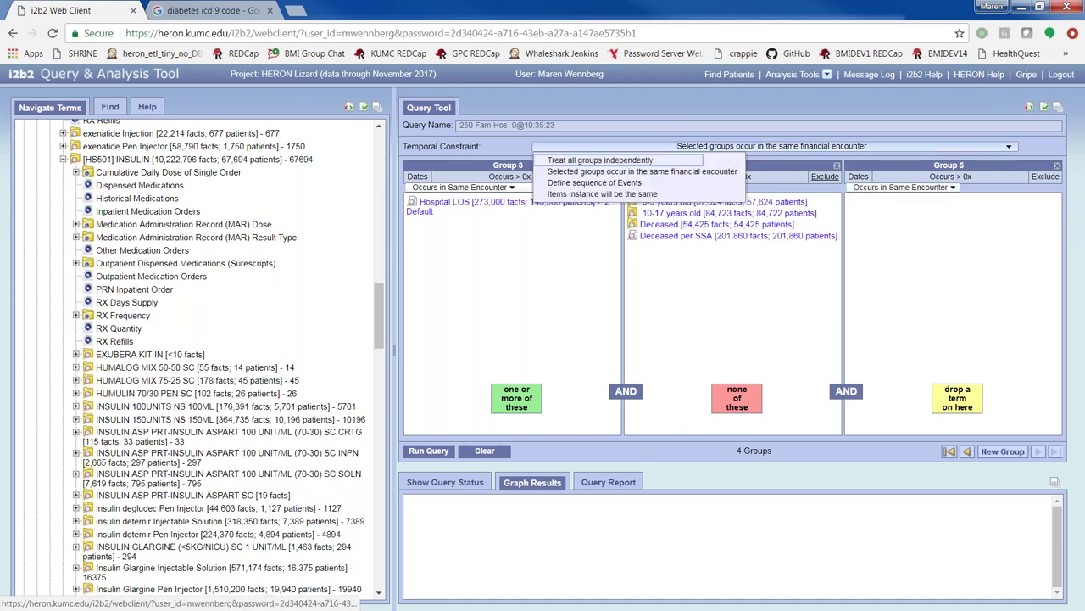
left_click(651, 161)
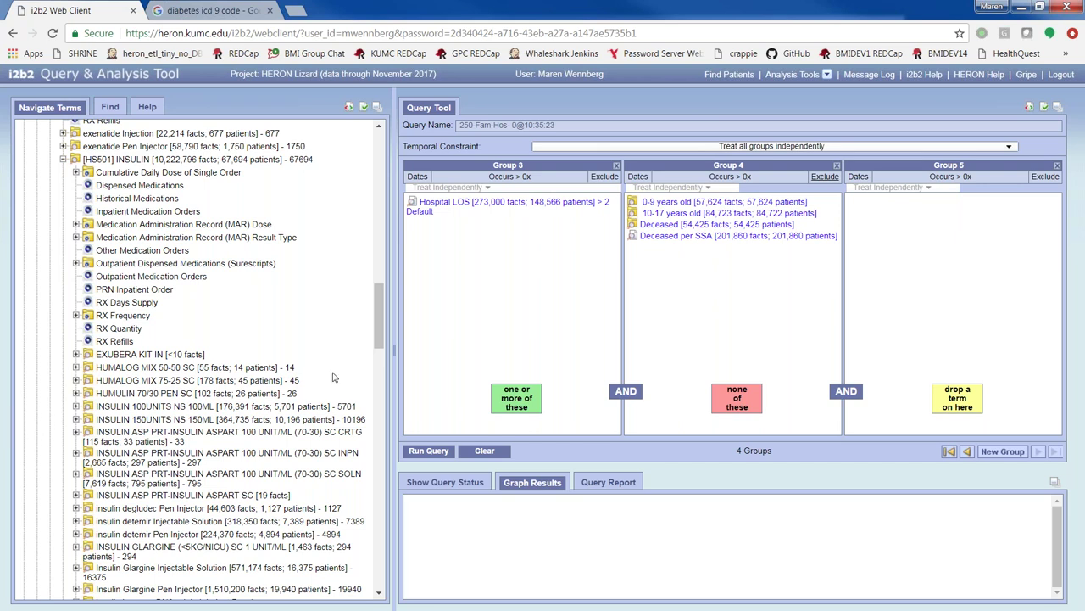
- Add INSULIN 100UNITS NS 100ML, INSULIN 150UNITS NS 150ML, insulin detemir Injectable Solution, INSULIN LISPRO 100 UNIT/ML SC SOLN and Insulin Lispro/Protamine Pen Injector to Group 5
scroll(335, 377, "down", 1)
scroll(335, 378, "down", 2)
scroll(335, 378, "up", 1)
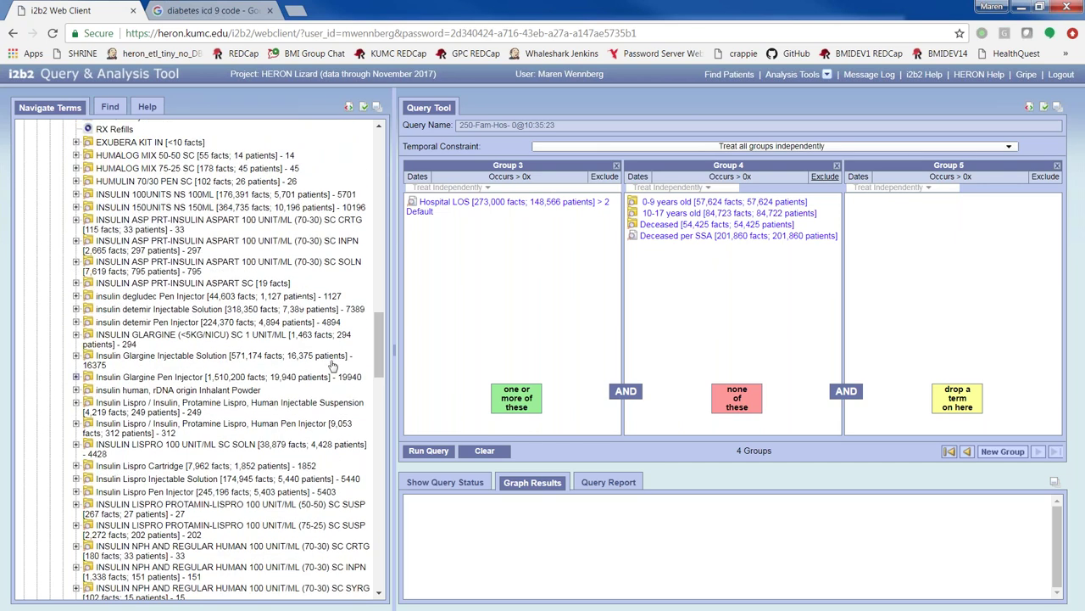
left_click_drag(227, 195, 901, 204)
left_click_drag(212, 208, 871, 280)
left_click_drag(268, 311, 897, 298)
left_click_drag(188, 446, 870, 324)
left_click_drag(193, 416, 899, 312)
- Add insulin, isophane / Regular Insulin, Human Injectable Suspension (41,518 facts) and insulin, isophane Injectable Suspension (204,804 facts) to Group 5, and run the query
scroll(217, 398, "down", 5)
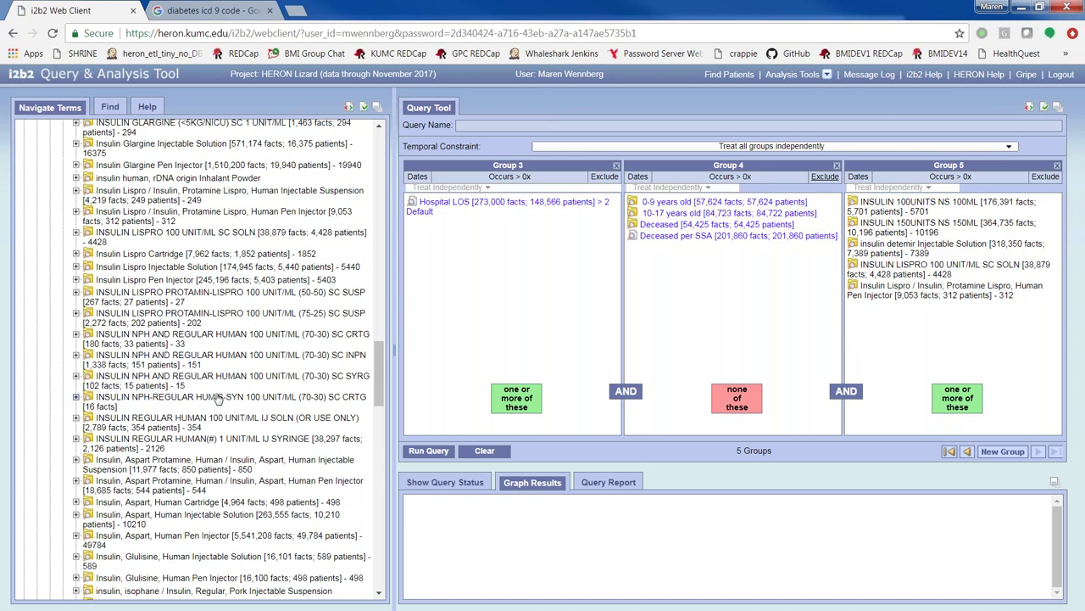
left_click_drag(217, 396, 967, 363)
scroll(229, 473, "down", 2)
scroll(229, 473, "down", 1)
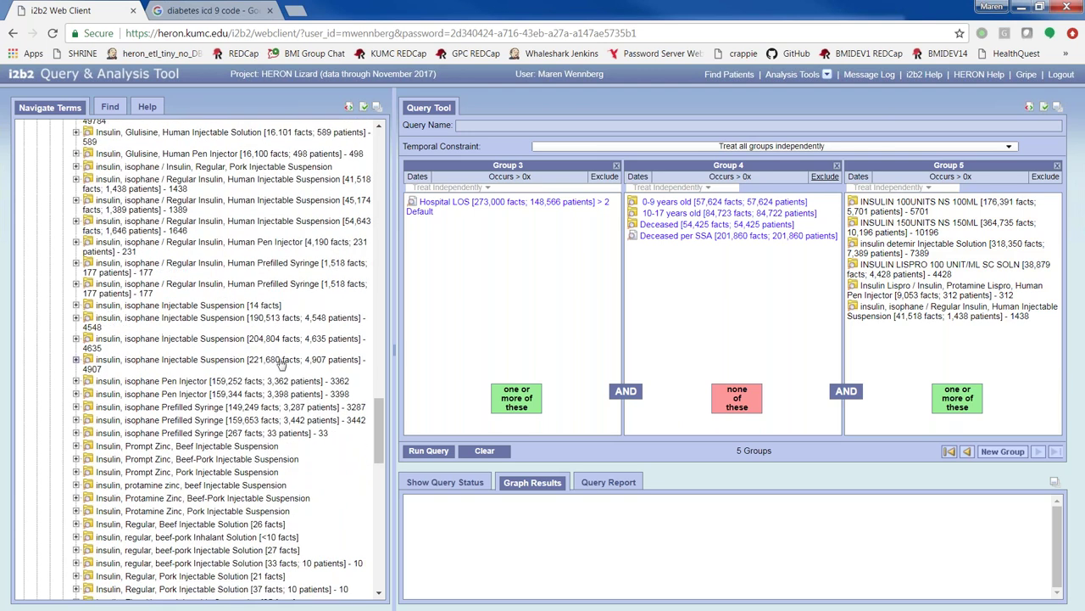
left_click_drag(289, 346, 975, 356)
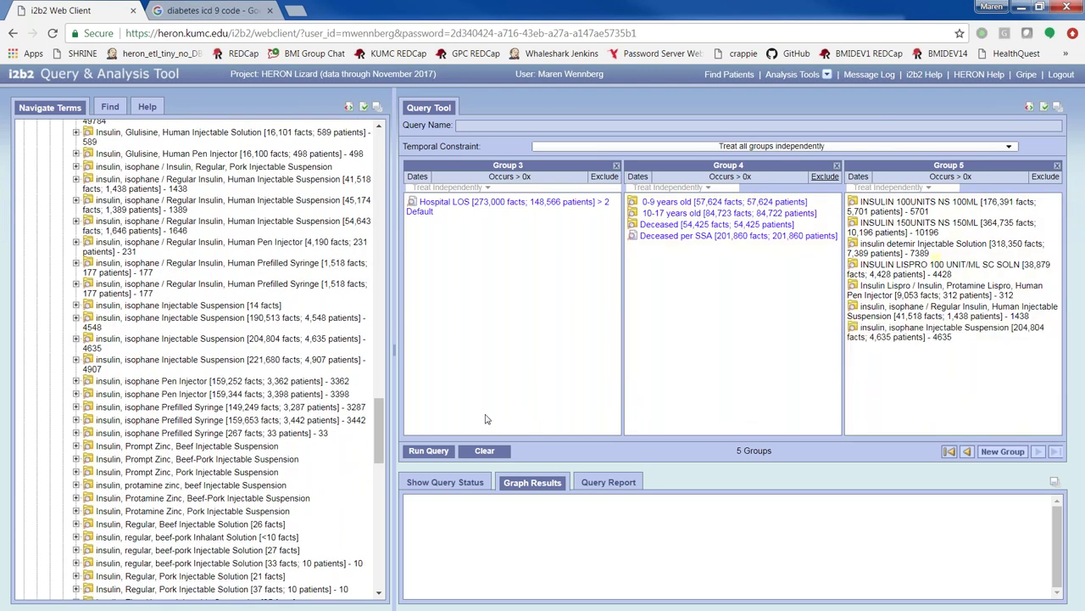
left_click(424, 450)
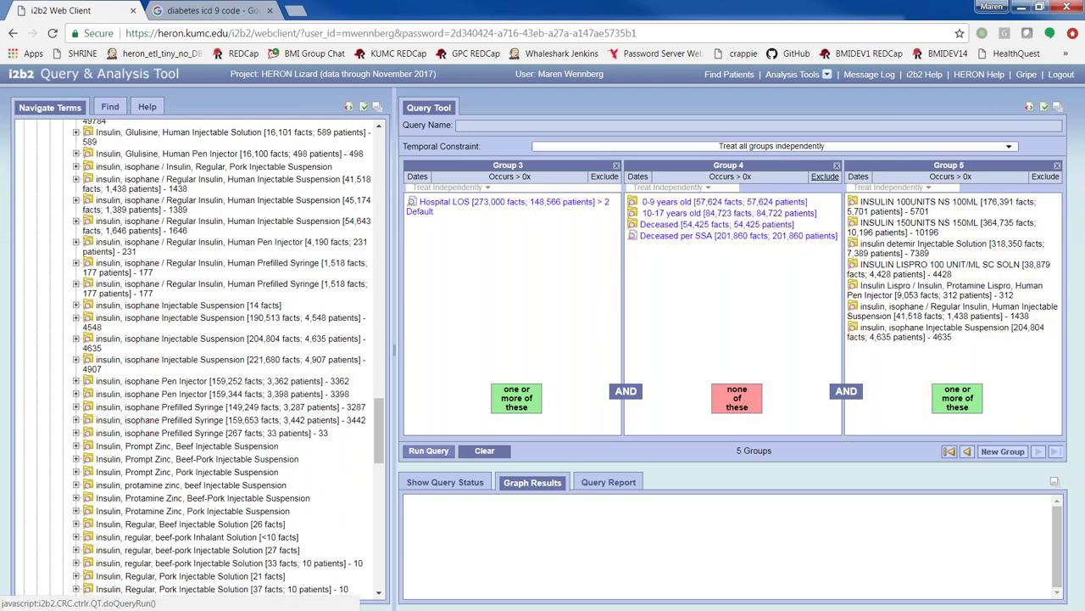
left_click(609, 422)
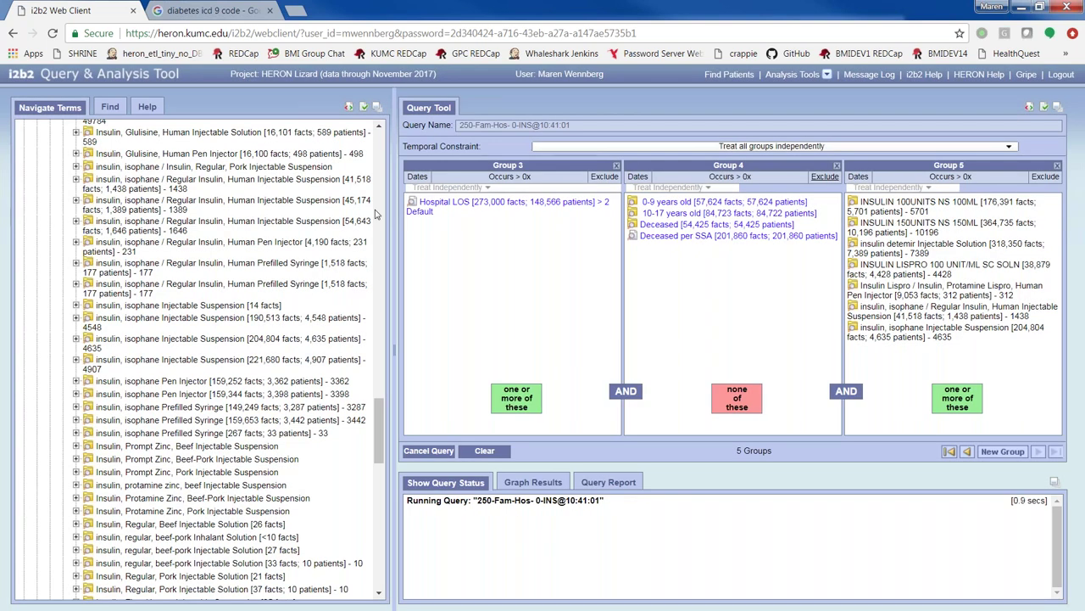
- Collapse the [HS500] BLOOD GLUCOSE REGULATION AGENTS and [HS000] HORMONES/SYNTHETICS/MODIFIERS folders and refresh the whole term hierarchy
scroll(319, 374, "up", 4)
scroll(319, 374, "up", 10)
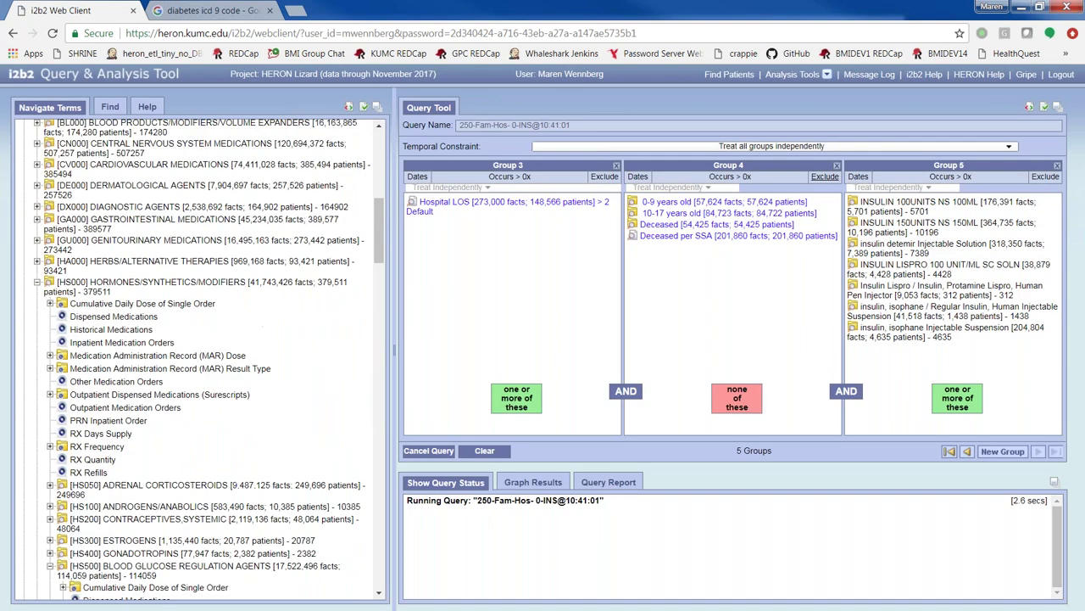
left_click(132, 355)
scroll(106, 373, "down", 3)
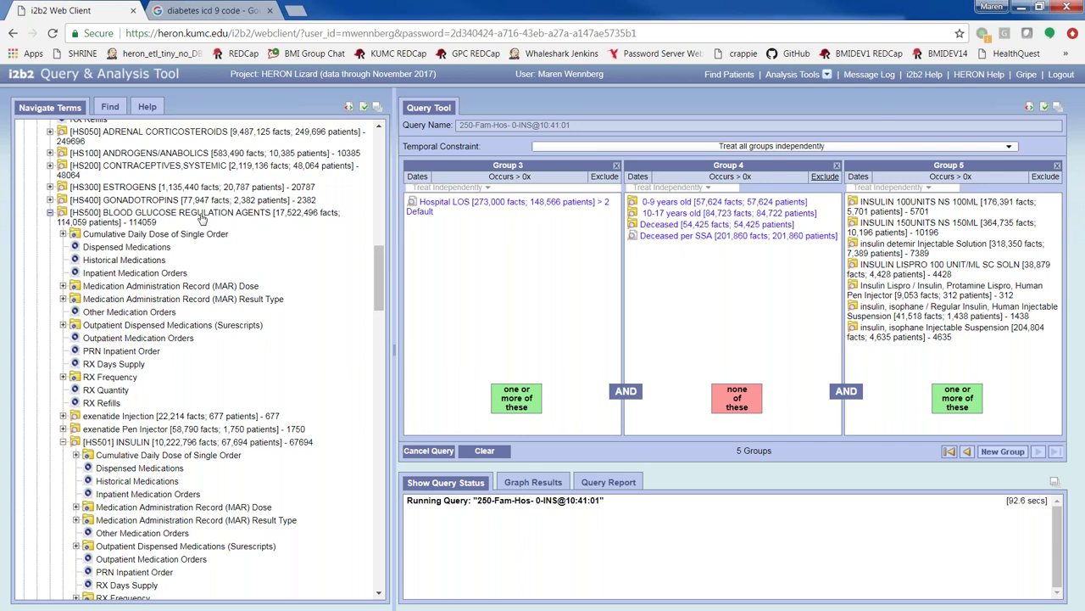
left_click(240, 217)
scroll(241, 218, "up", 5)
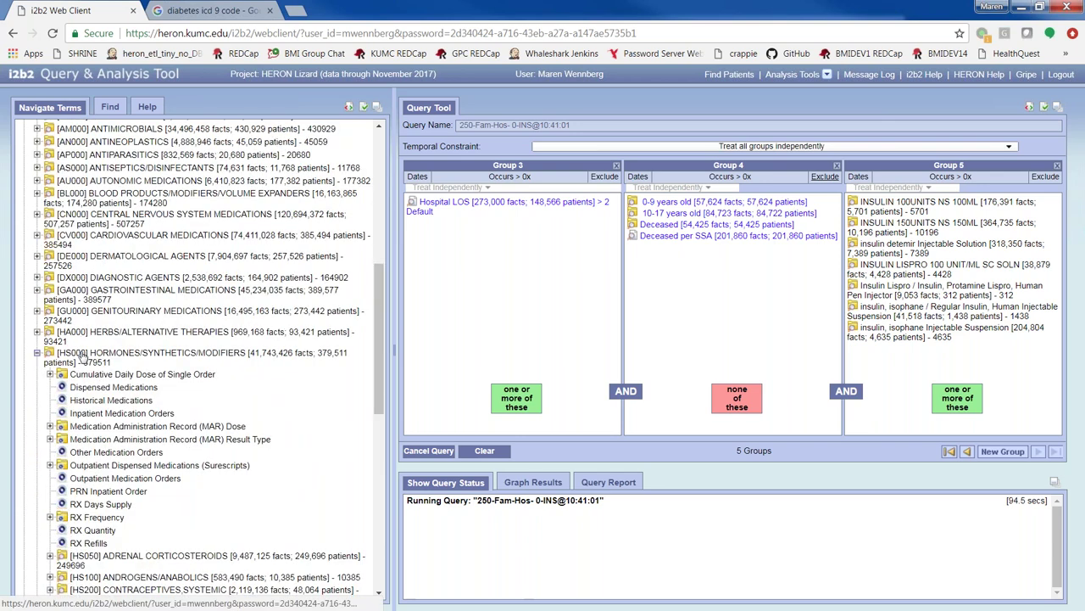
left_click(83, 357)
right_click(358, 295)
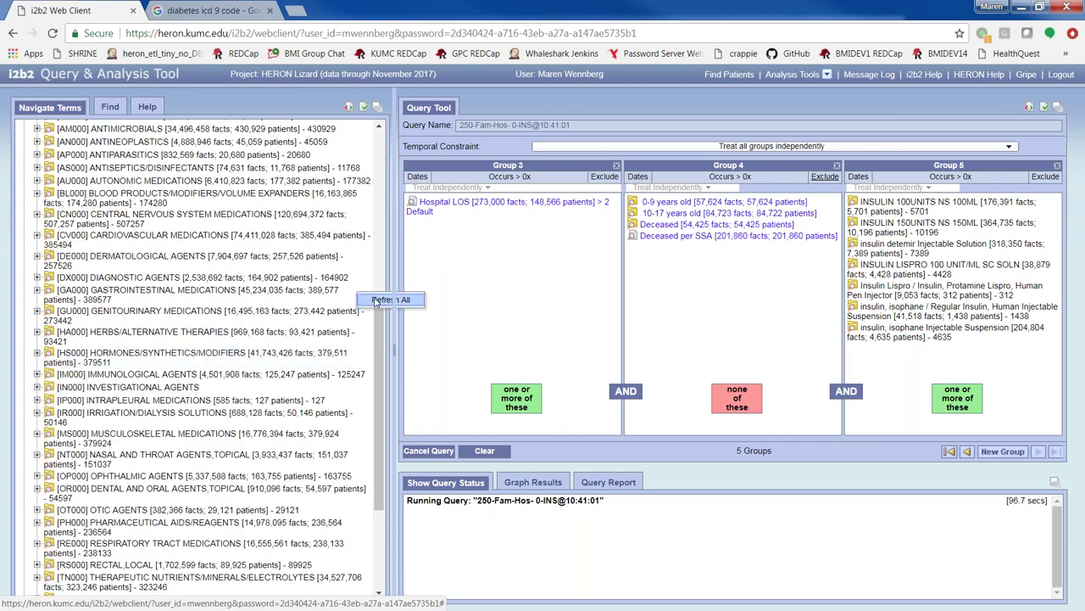
left_click(390, 301)
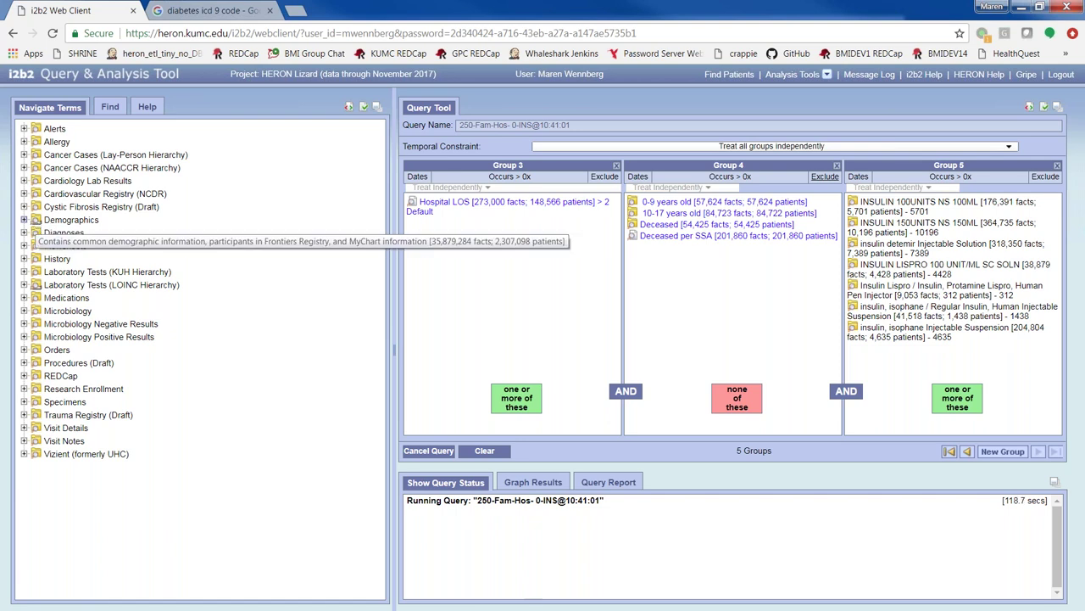
- Expand the Demographics folder in the term hierarchy and highlight the patient count of the insulin query
left_click(24, 219)
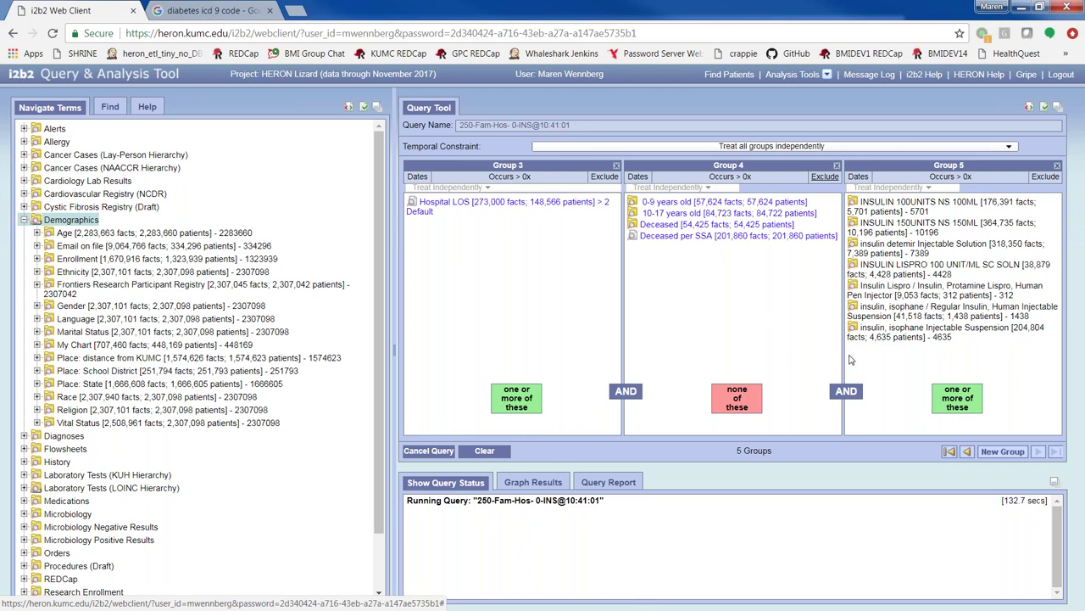
left_click_drag(85, 310, 113, 313)
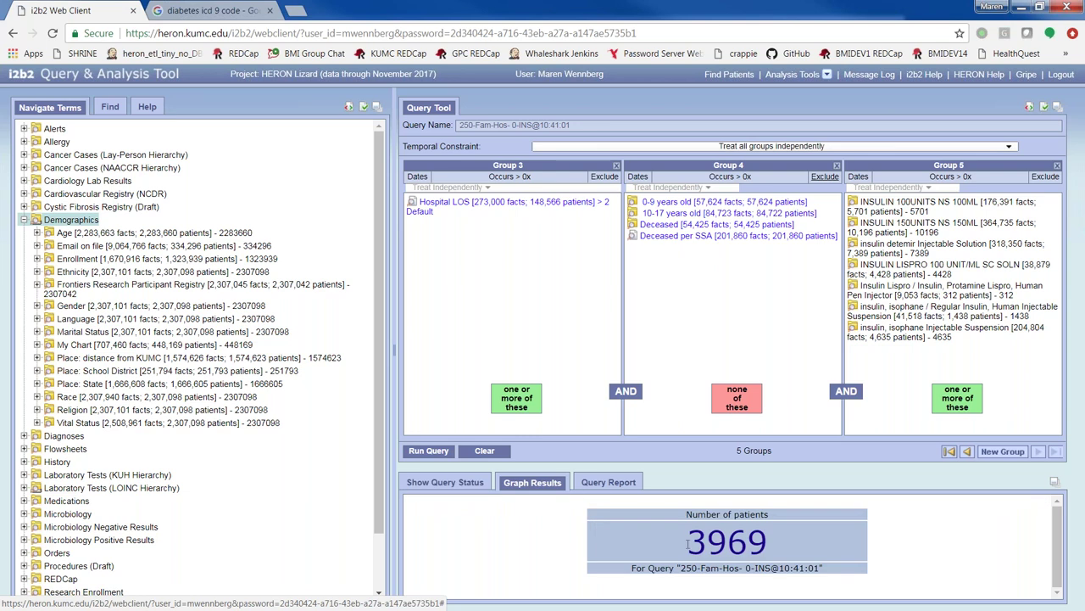
left_click_drag(689, 544, 768, 543)
left_click(769, 544)
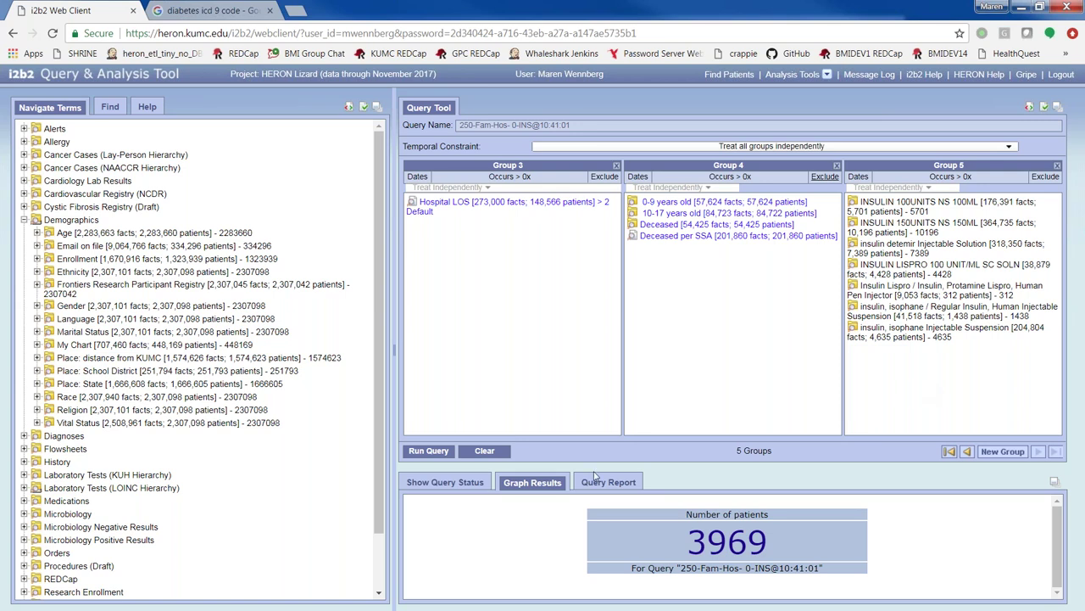
- Add the Gender demographic term to Group 5 alongside the insulin terms and run the query again
left_click_drag(60, 312, 943, 388)
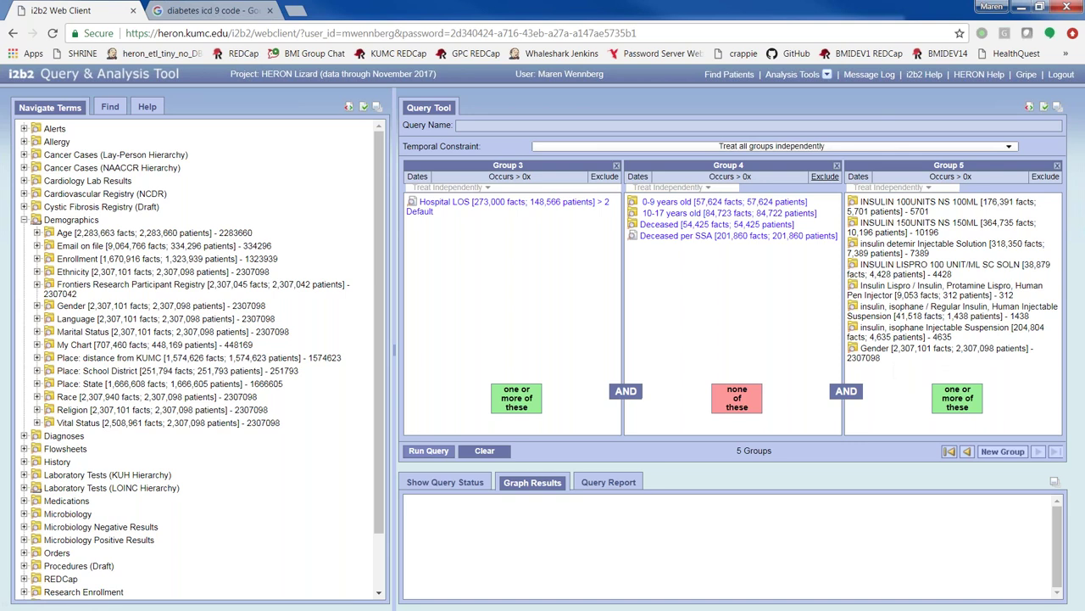
left_click(428, 450)
left_click(608, 421)
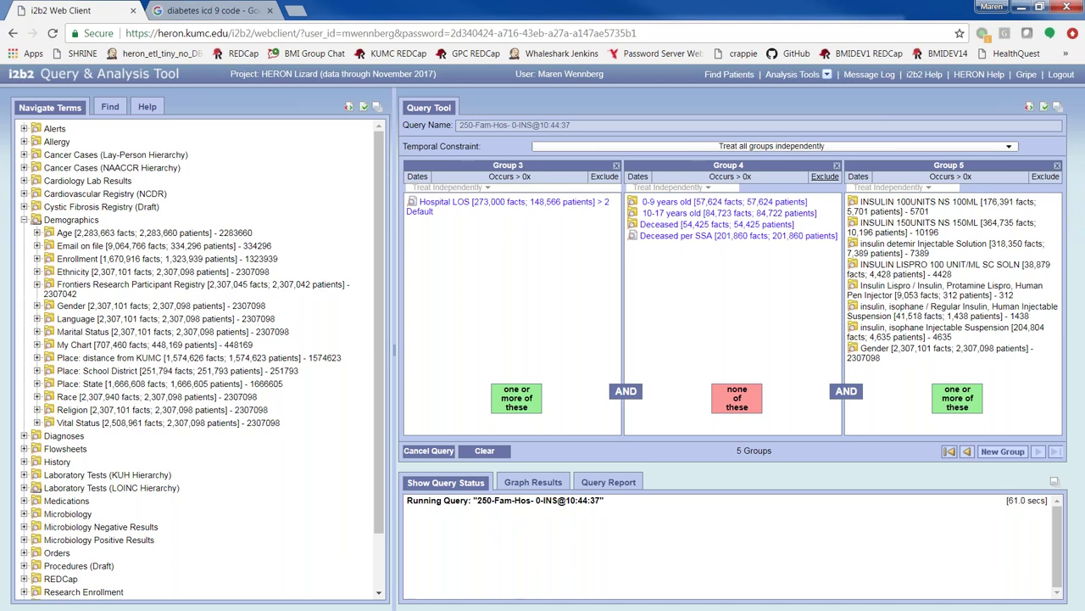
- Collapse Demographics and search term names containing "a1c" within the Laboratory Tests (KUH Hierarchy) category
left_click(71, 220)
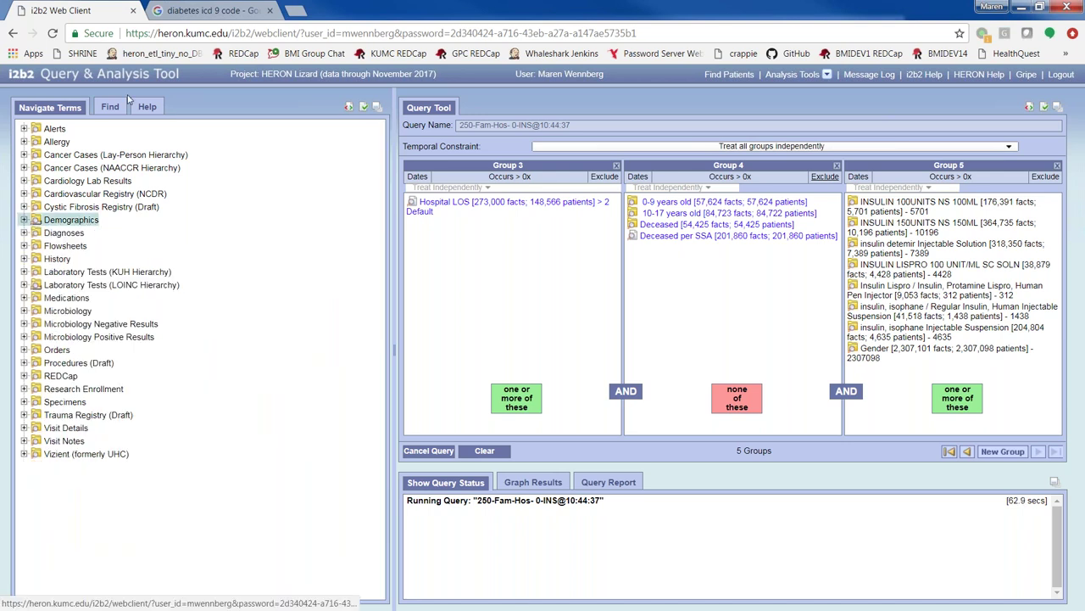
left_click(104, 111)
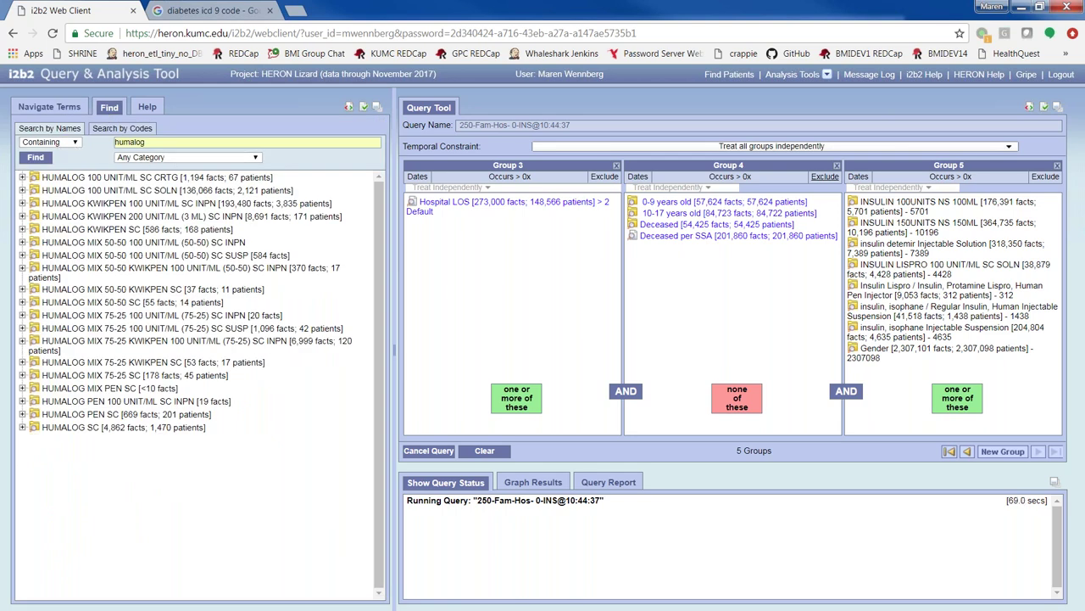
left_click(170, 161)
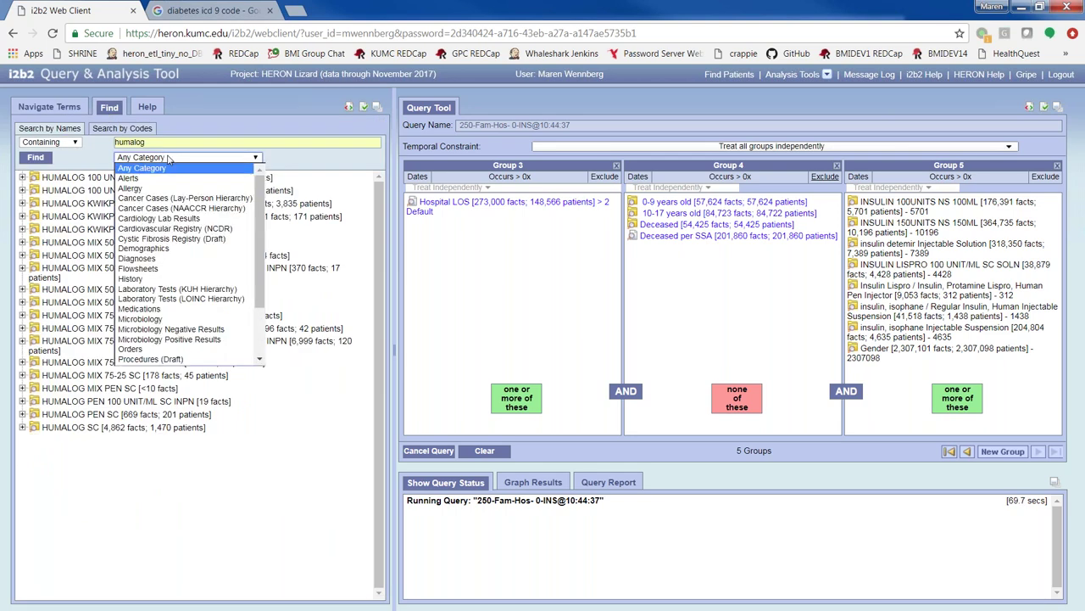
left_click(171, 291)
double_click(121, 142)
type("hemo")
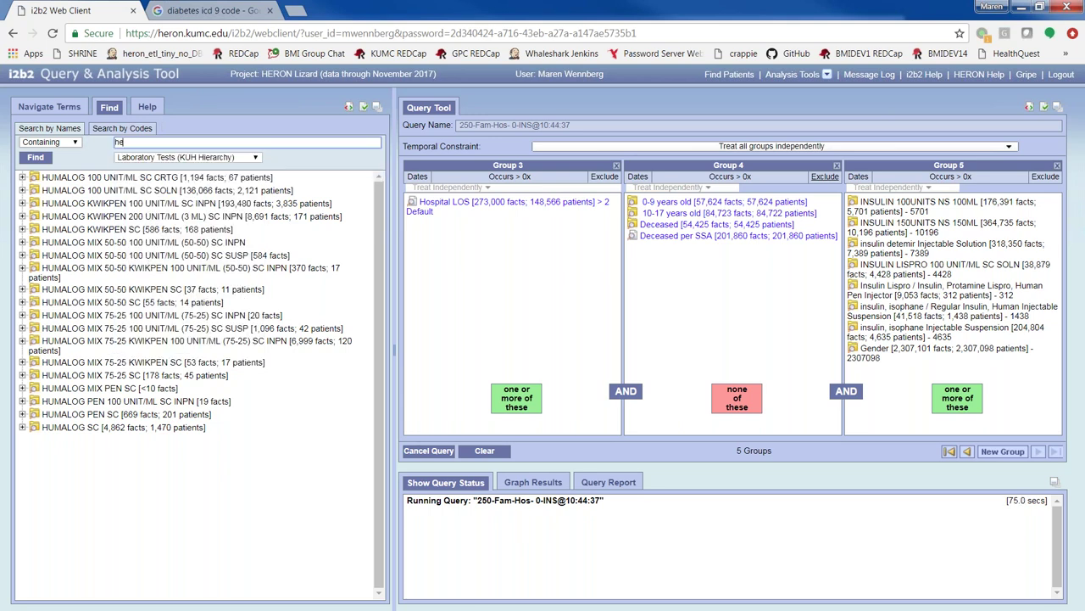
key("BackSpace")
key("BackSpace")
key("BackSpace")
key("BackSpace")
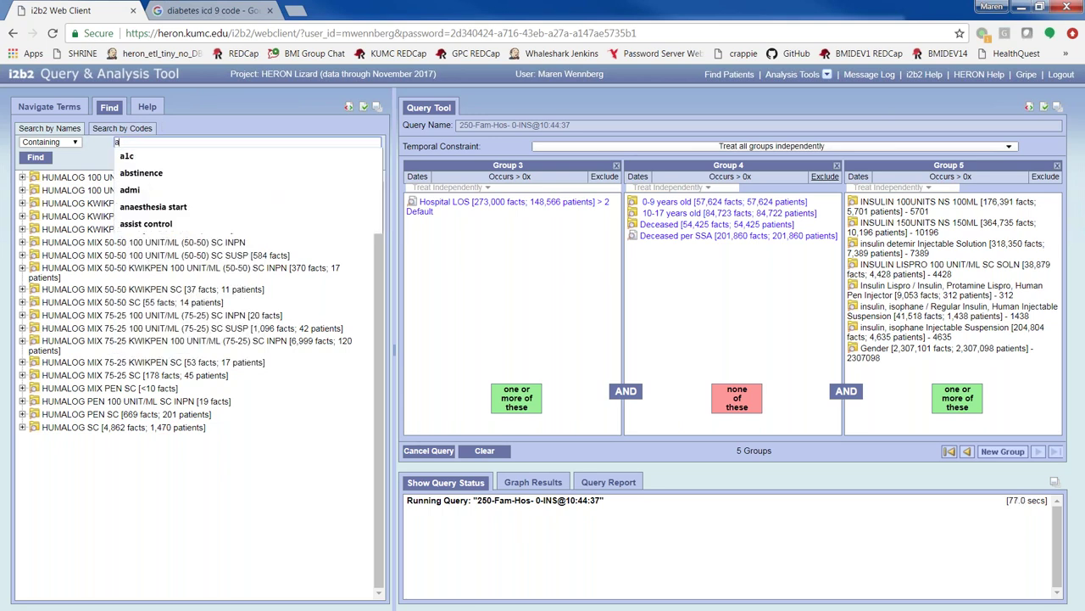
type("a1c")
left_click(38, 158)
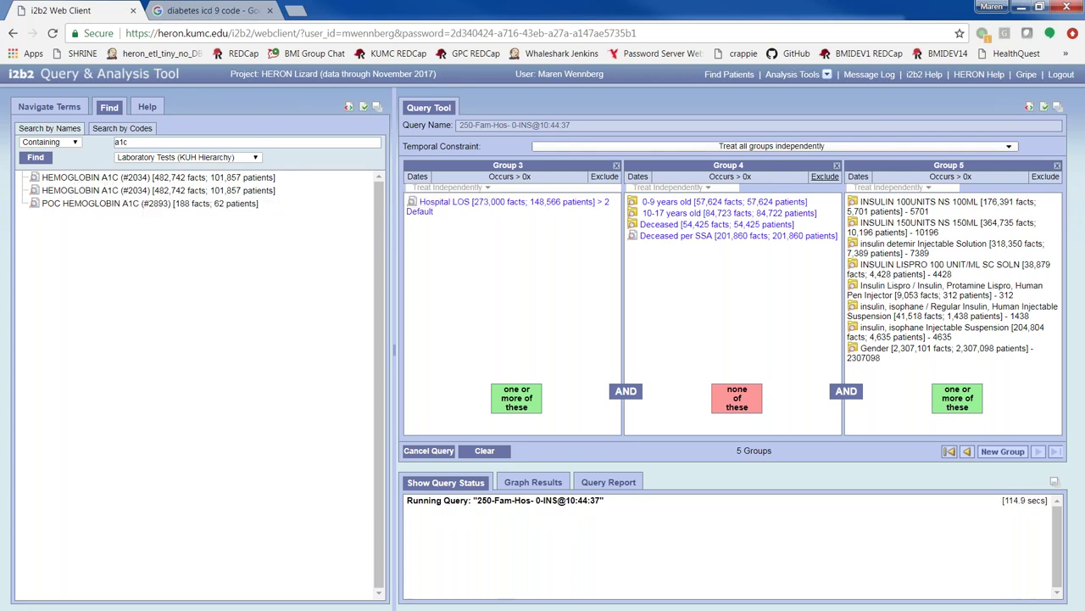
- Check the hierarchy path of HEMOGLOBIN A1C (#2034) and expand Laboratory Tests (KUH Hierarchy), CHEMISTRY (KUH) and 198-GENERAL CHEMISTRY to follow it
mouse_move(81, 185)
left_mouse_down()
mouse_move(512, 202)
mouse_move(87, 183)
left_mouse_up()
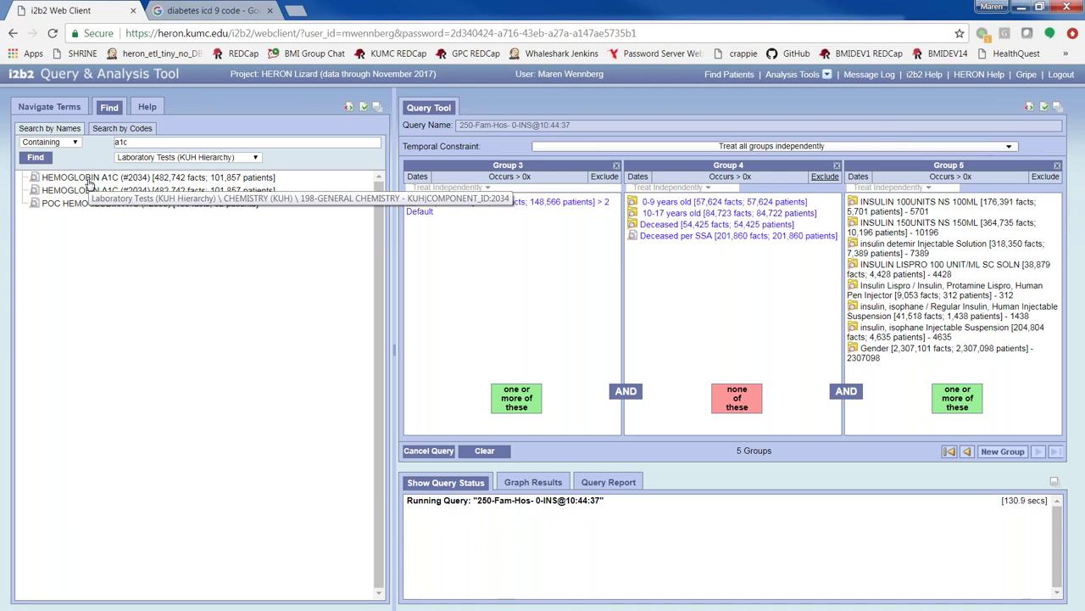
left_click(56, 108)
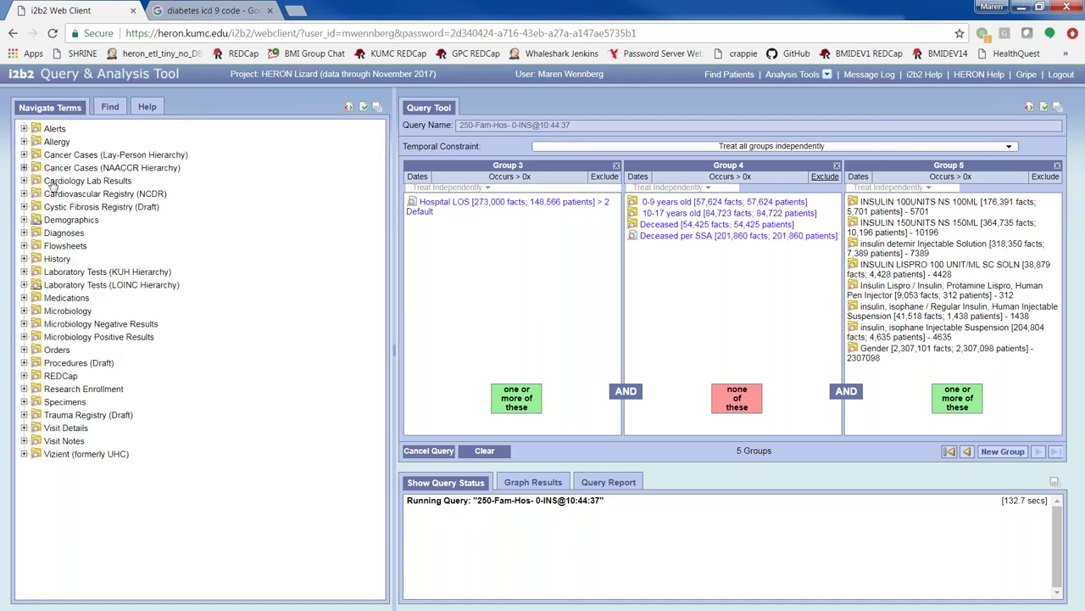
left_click(24, 272)
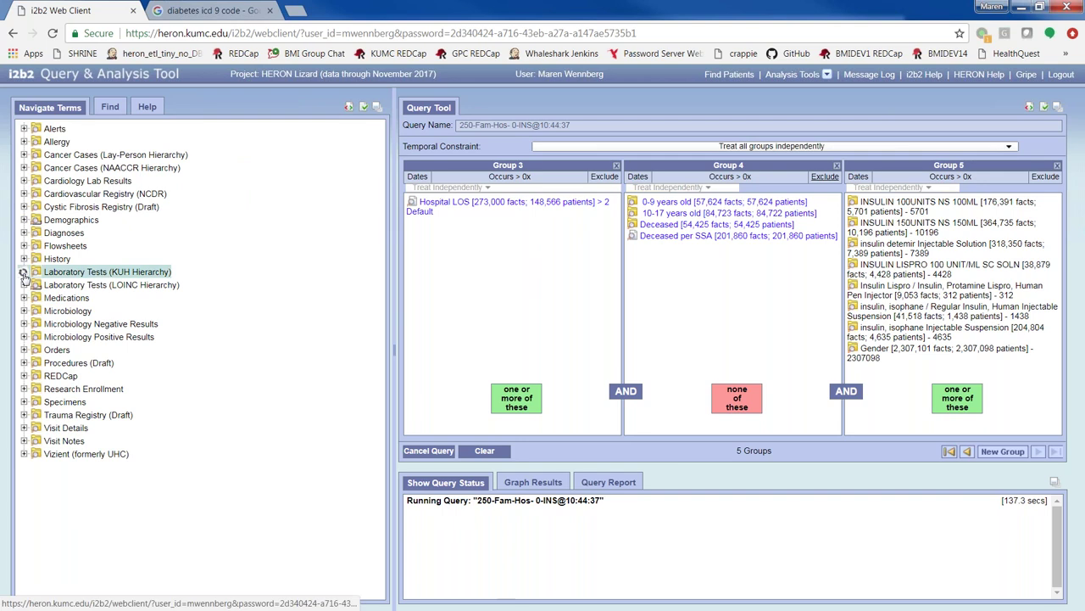
left_click(112, 104)
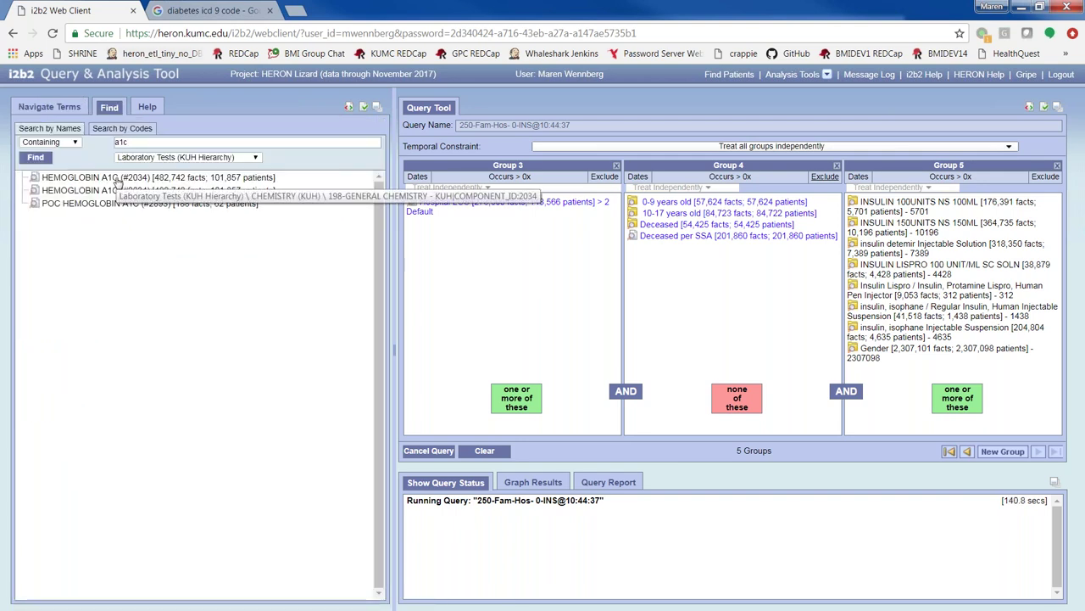
left_click(49, 107)
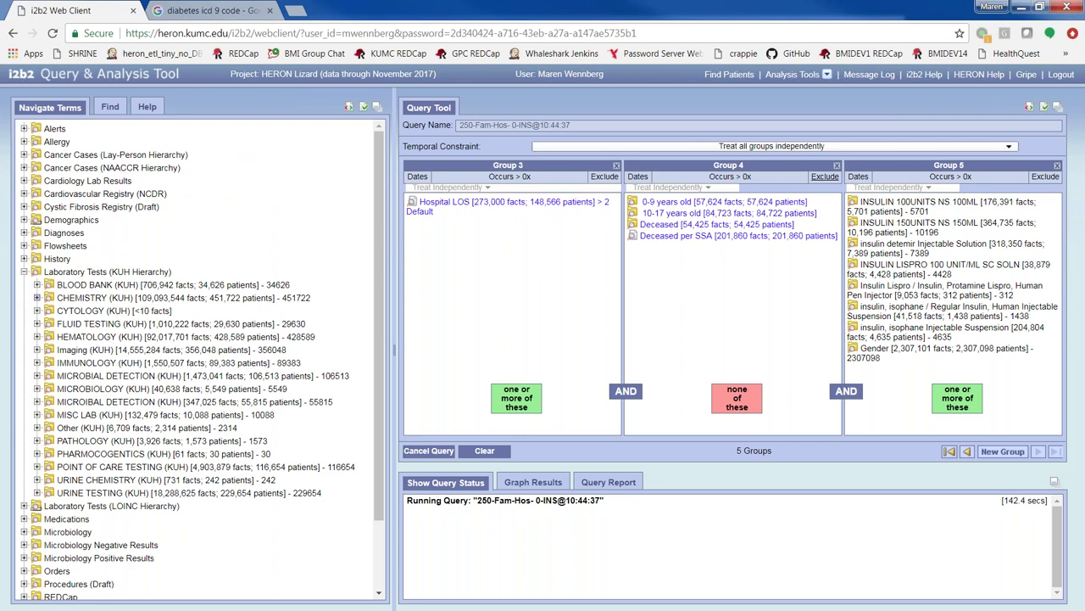
left_click(36, 298)
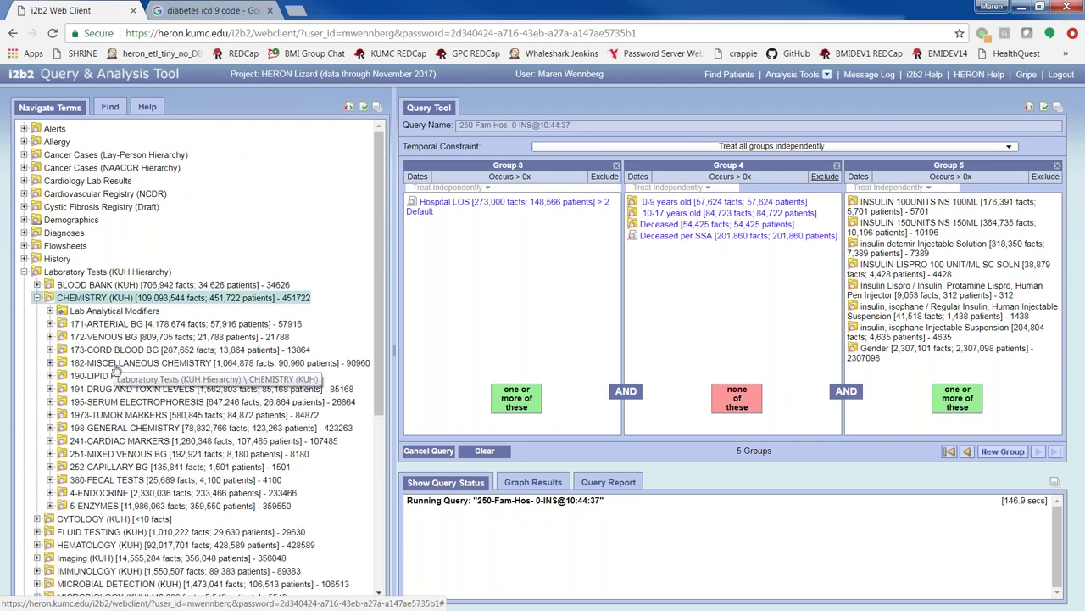
left_click(128, 428)
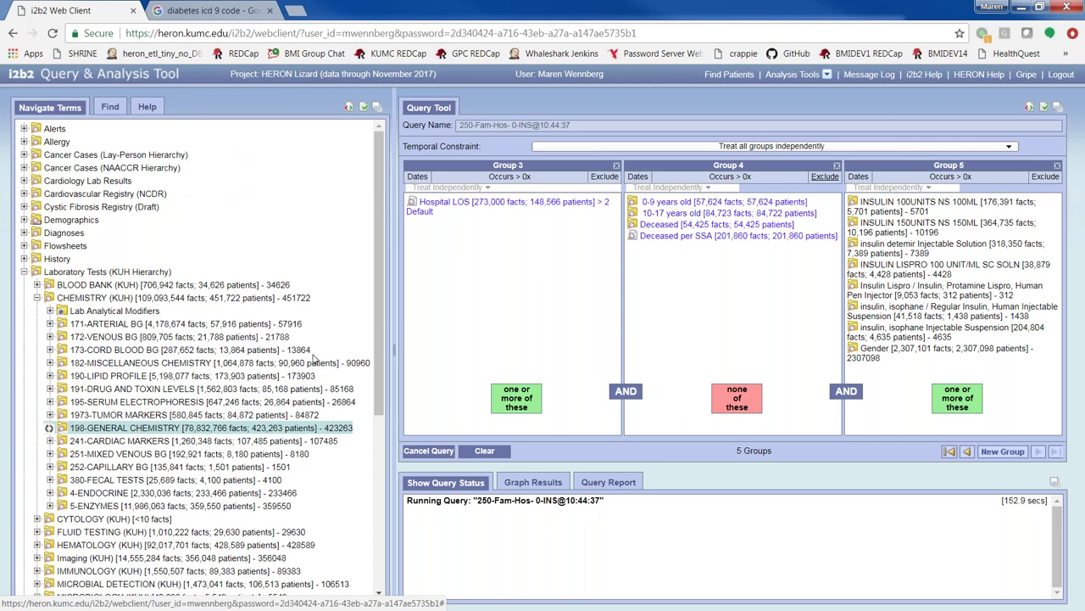
- Look through the 198-GENERAL CHEMISTRY tests and search the page text for "hemoglobin"
scroll(312, 360, "down", 3)
scroll(227, 371, "down", 2)
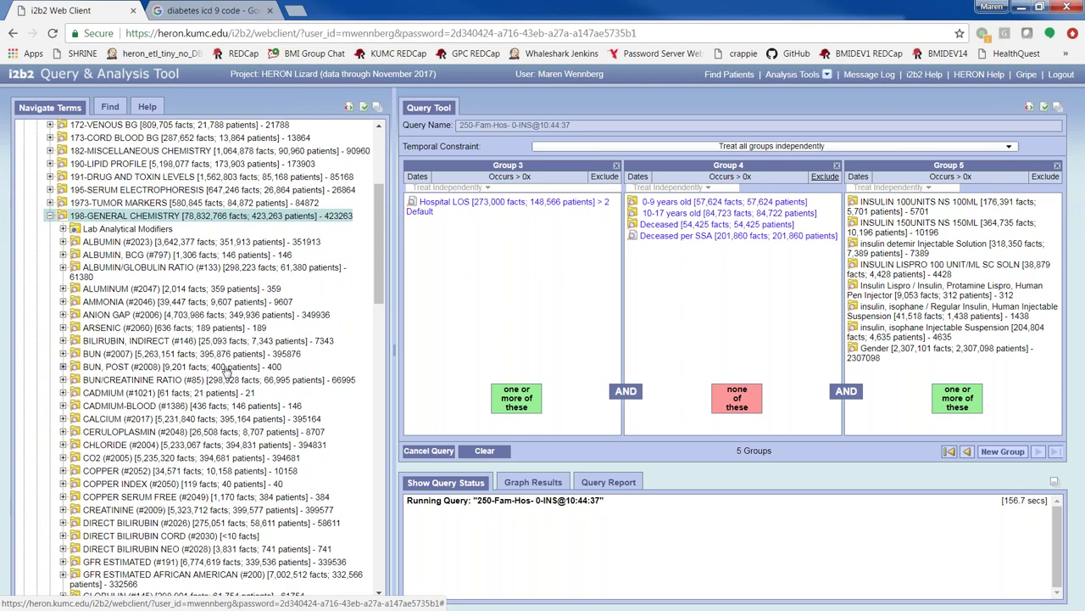
key("ctrl+f")
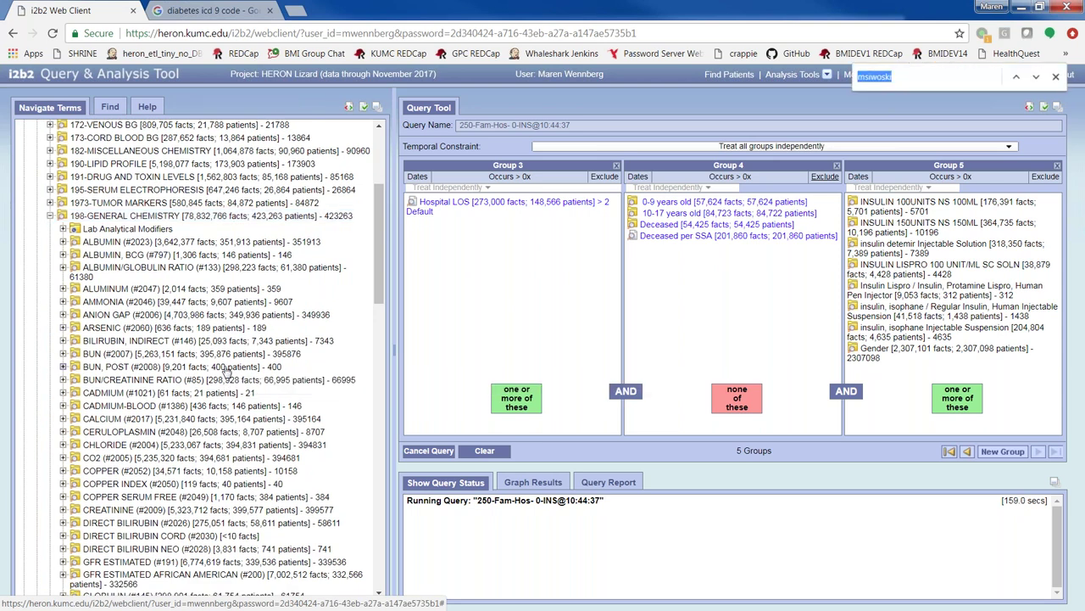
type("hemoglobin")
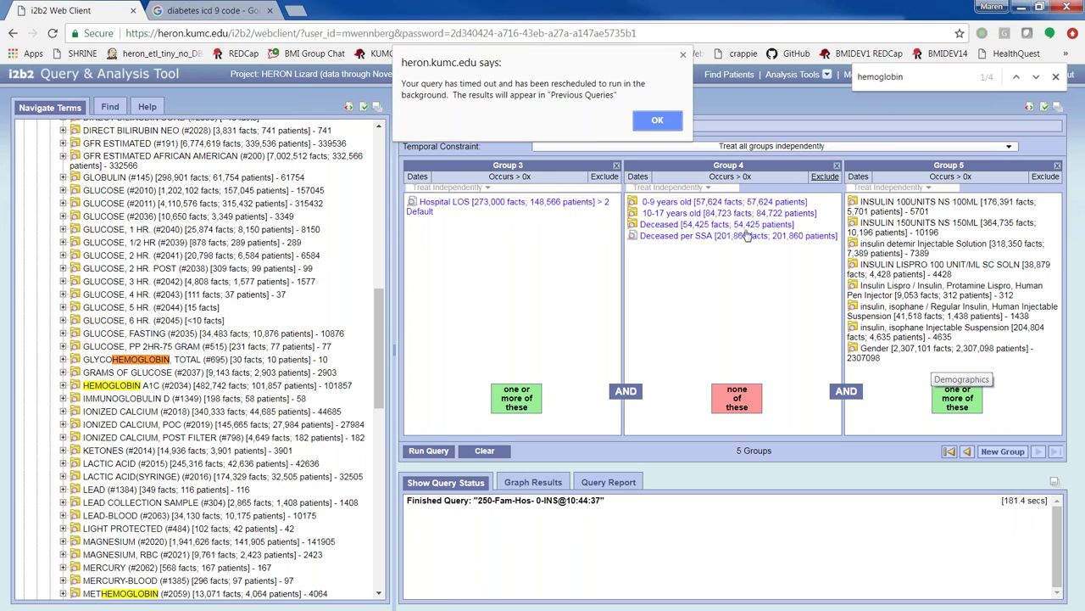
- Dismiss the query timeout notice and enlarge the Previous Queries list to full height
left_click(649, 124)
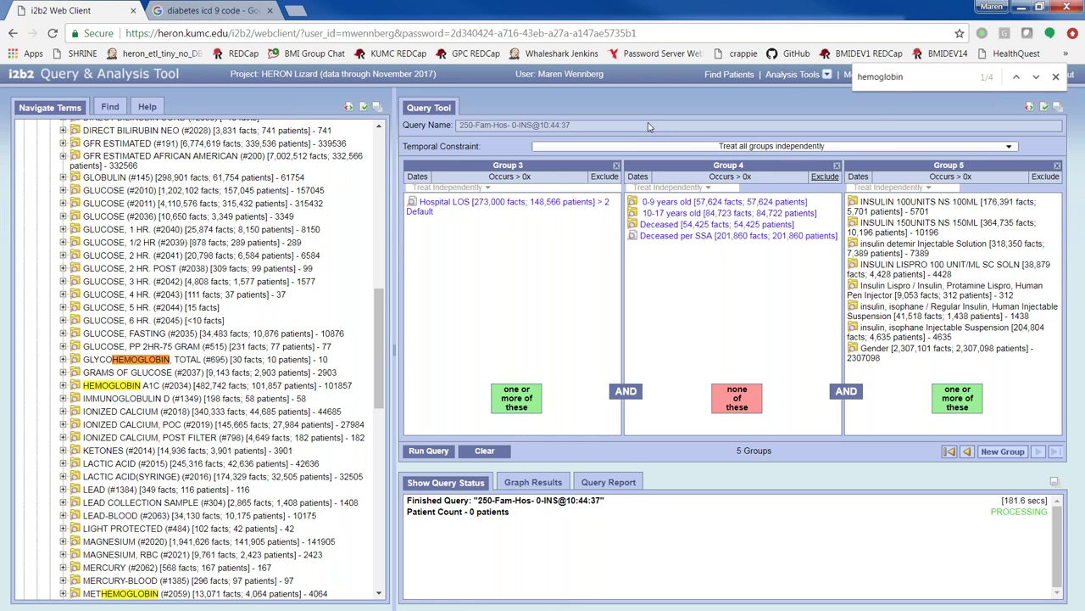
left_click(379, 108)
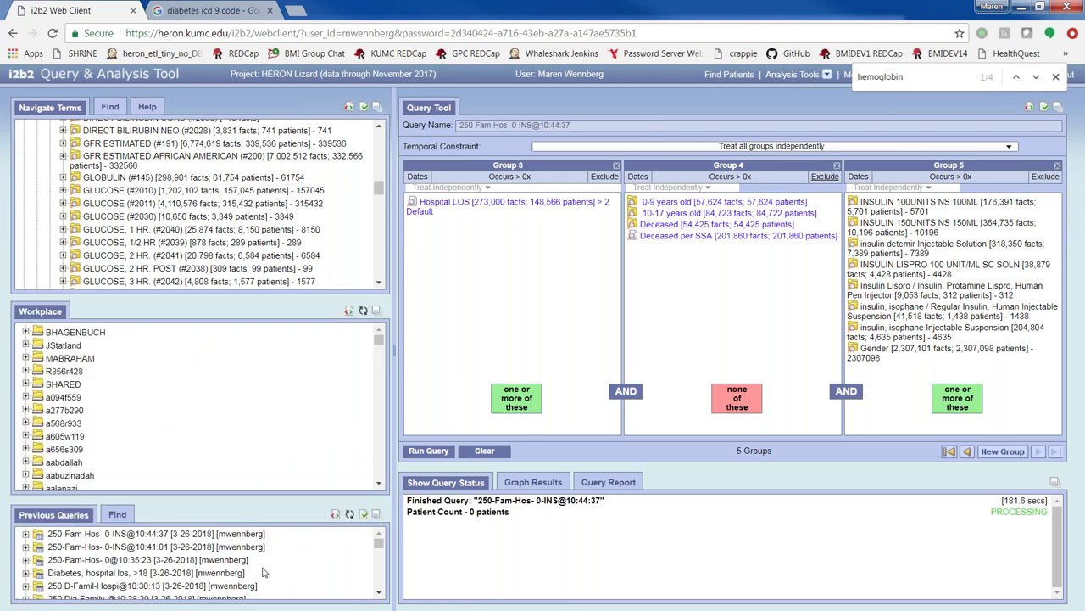
left_click(379, 515)
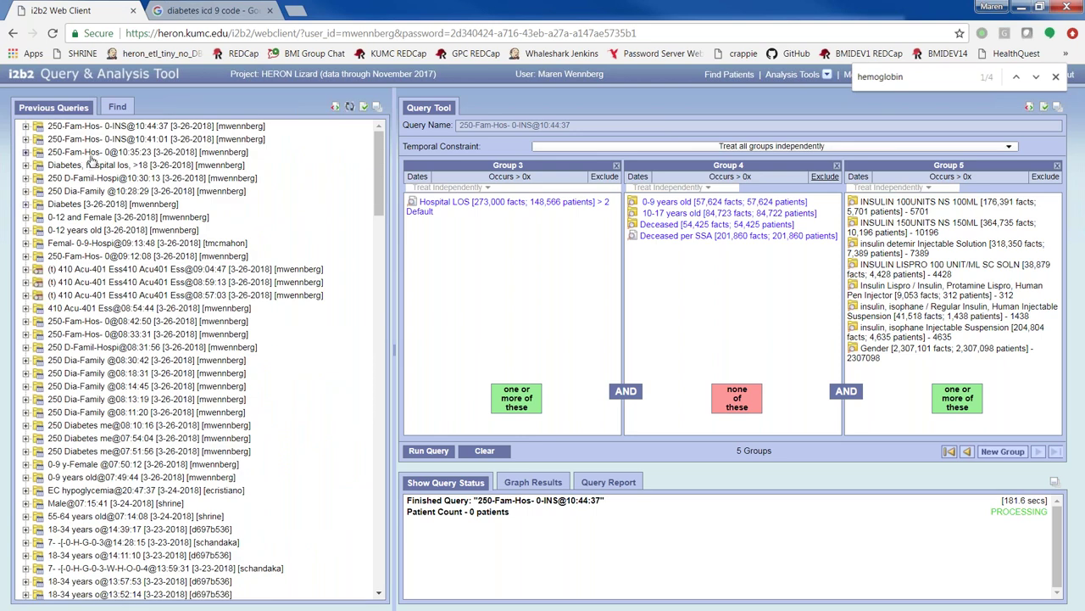
- Load the previous query "Diabetes, hospital los, >18" and review its groups and patient count
left_click_drag(116, 167, 492, 125)
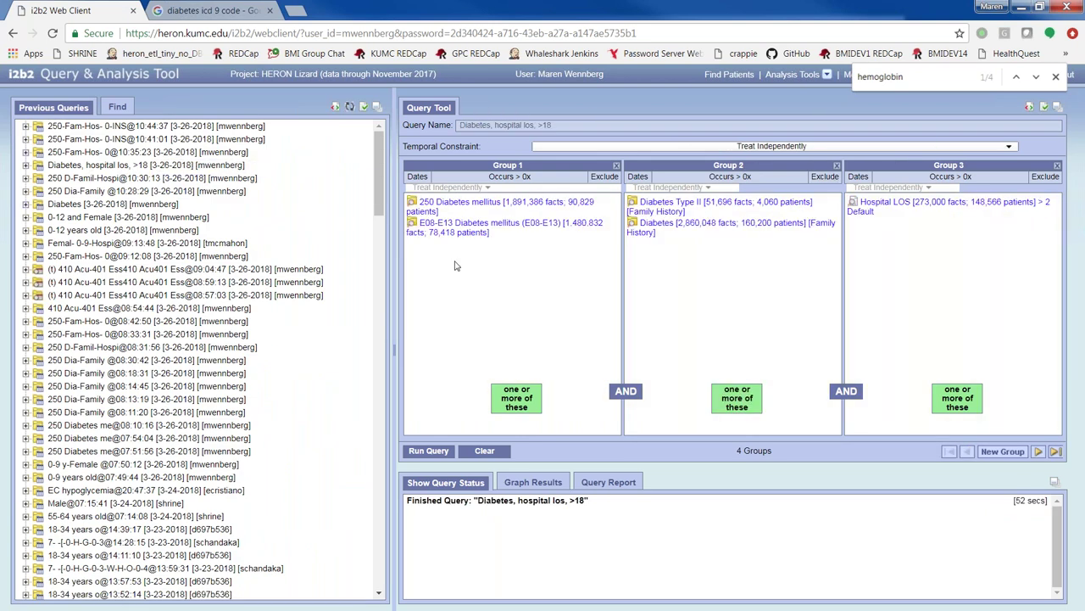
left_click(1055, 451)
left_click_drag(93, 167, 491, 125)
double_click(688, 550)
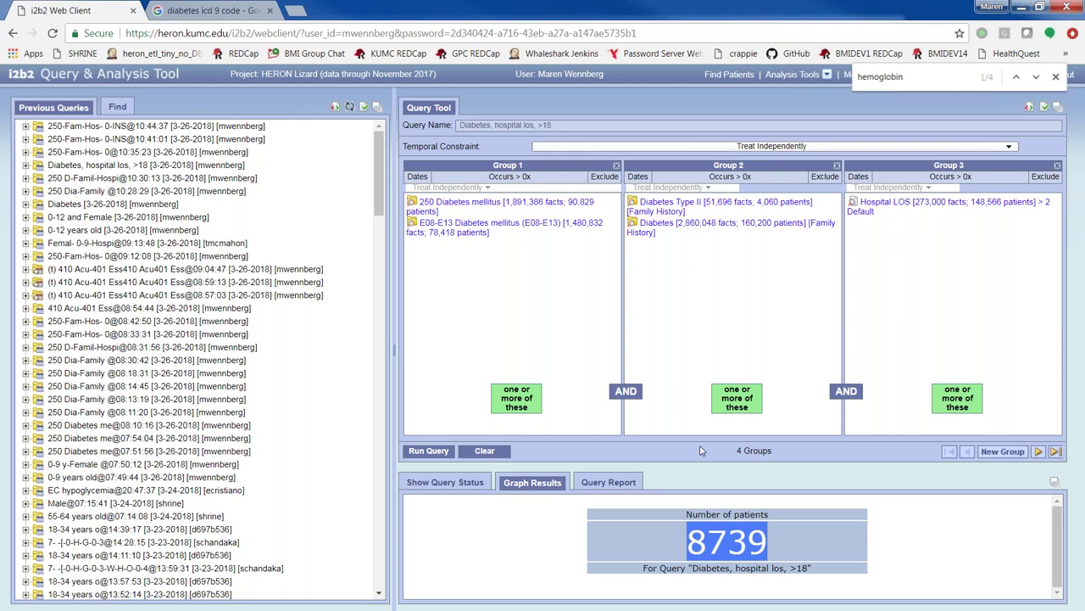
- Load the previous query "250-Fam-Hos- 0-INS@10:41:01" and review its patient count and its groups through the Group 5 insulin terms
left_click_drag(161, 141, 575, 132)
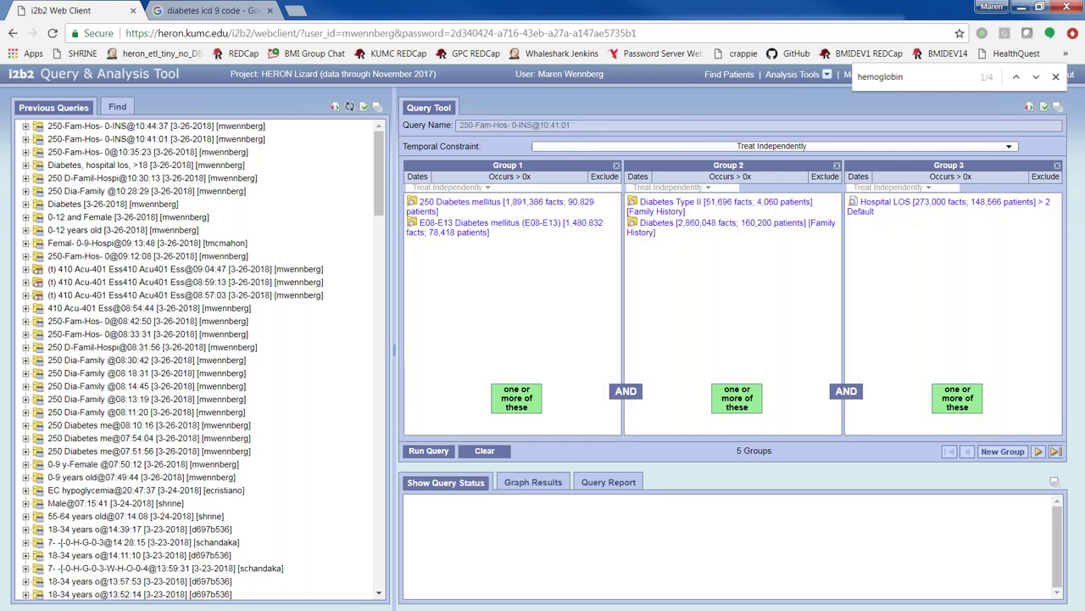
double_click(767, 543)
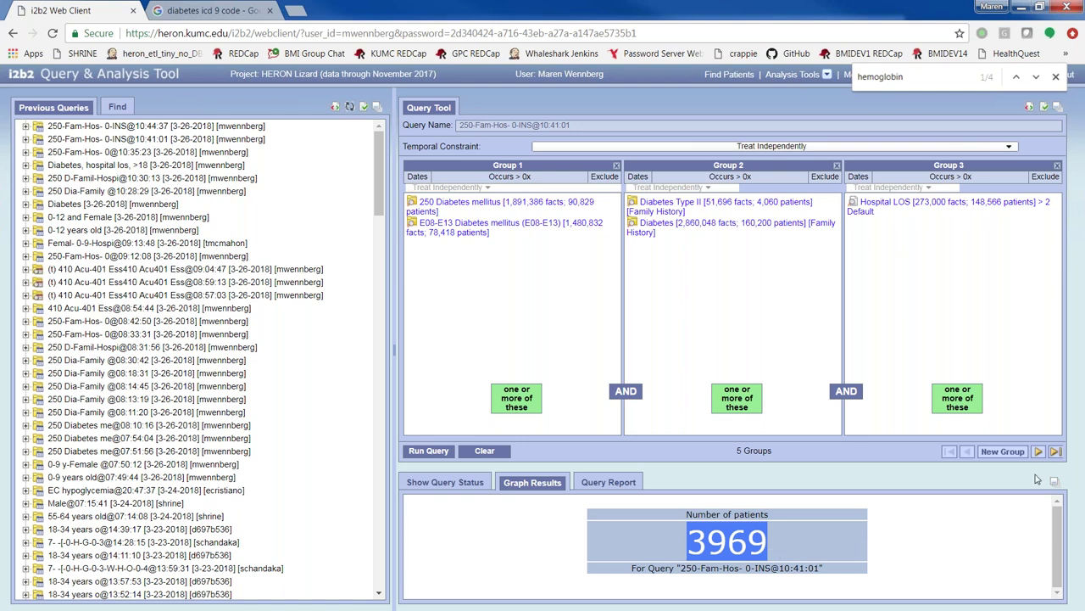
left_click(1056, 451)
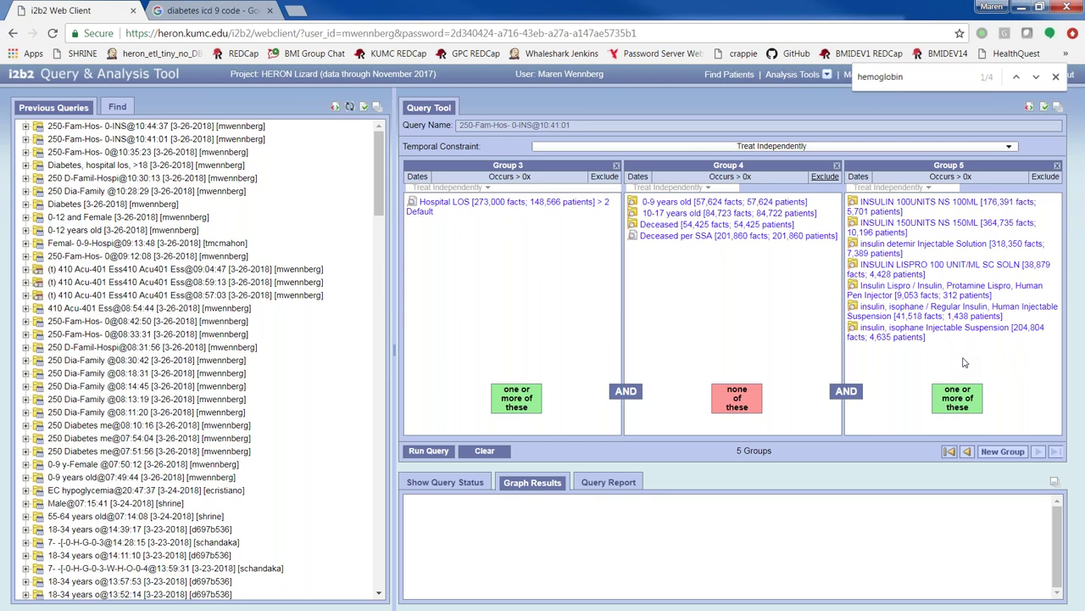
left_click_drag(229, 138, 546, 124)
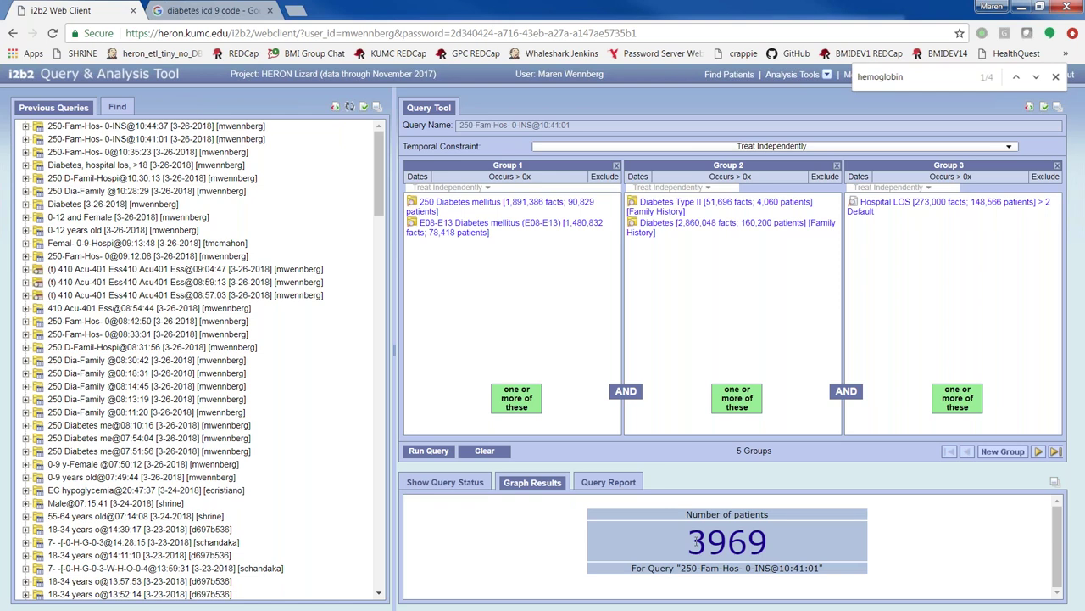
left_click_drag(695, 540, 783, 542)
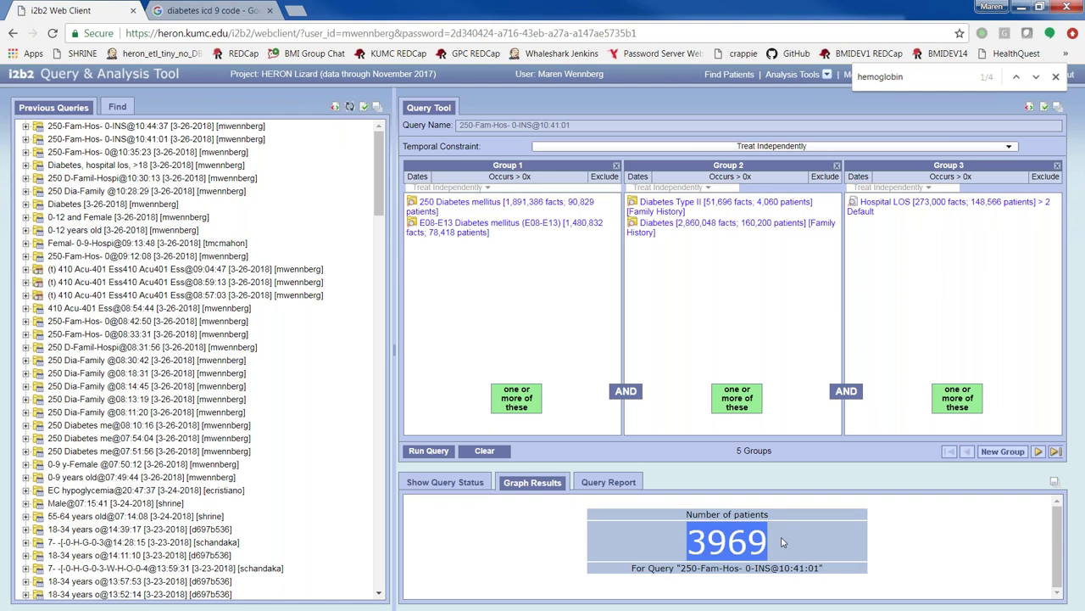
left_click(1038, 451)
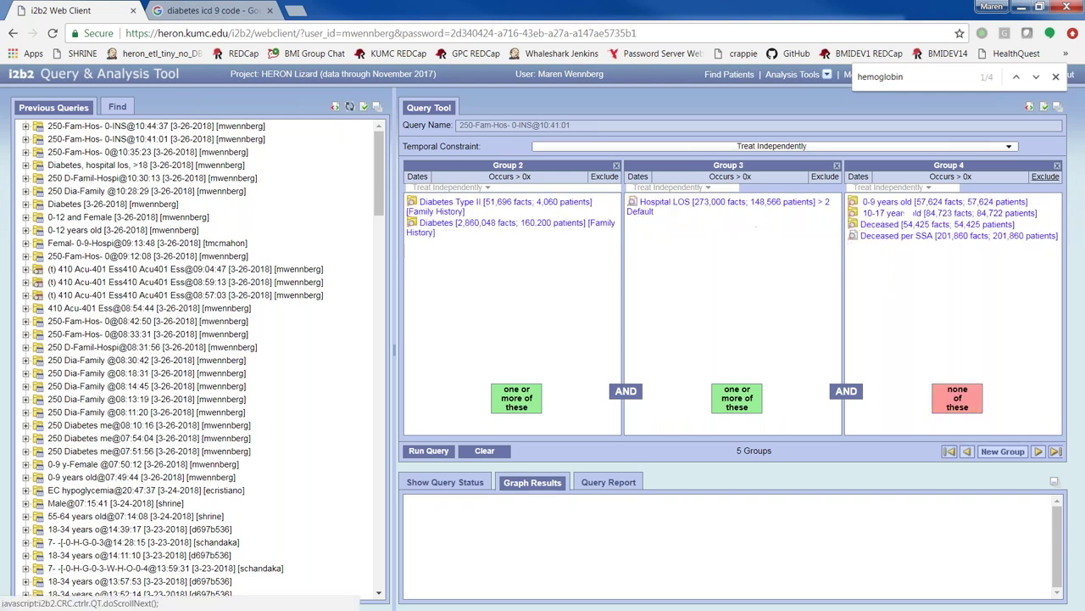
left_click(1038, 452)
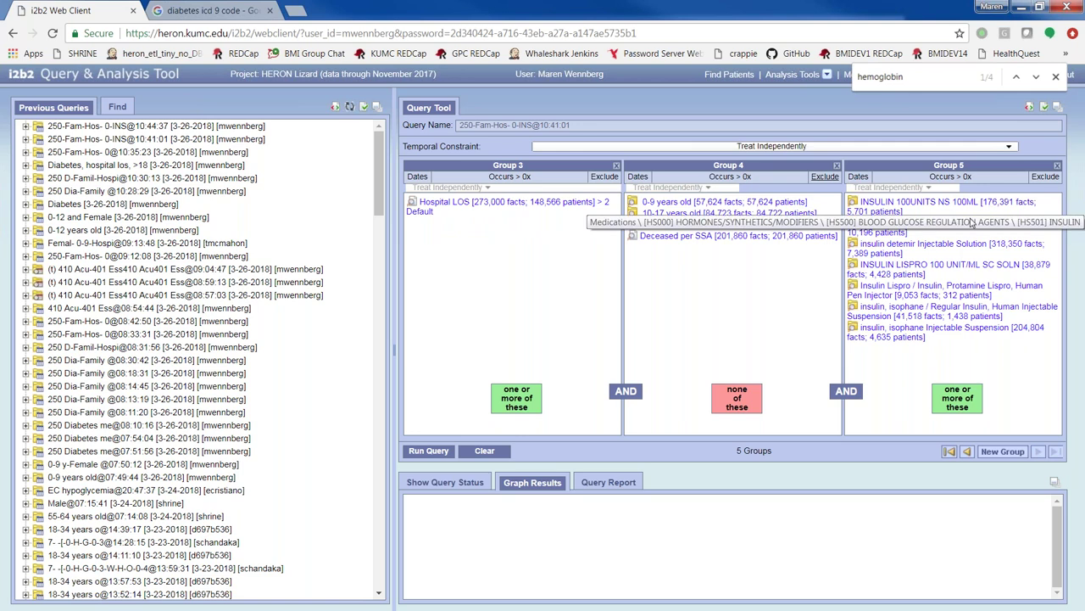
- Load the previous query "250-Fam-Hos- 0-INS@10:44:37" and inspect its last groups, including the Gender term in Group 5
left_click_drag(272, 125, 494, 134)
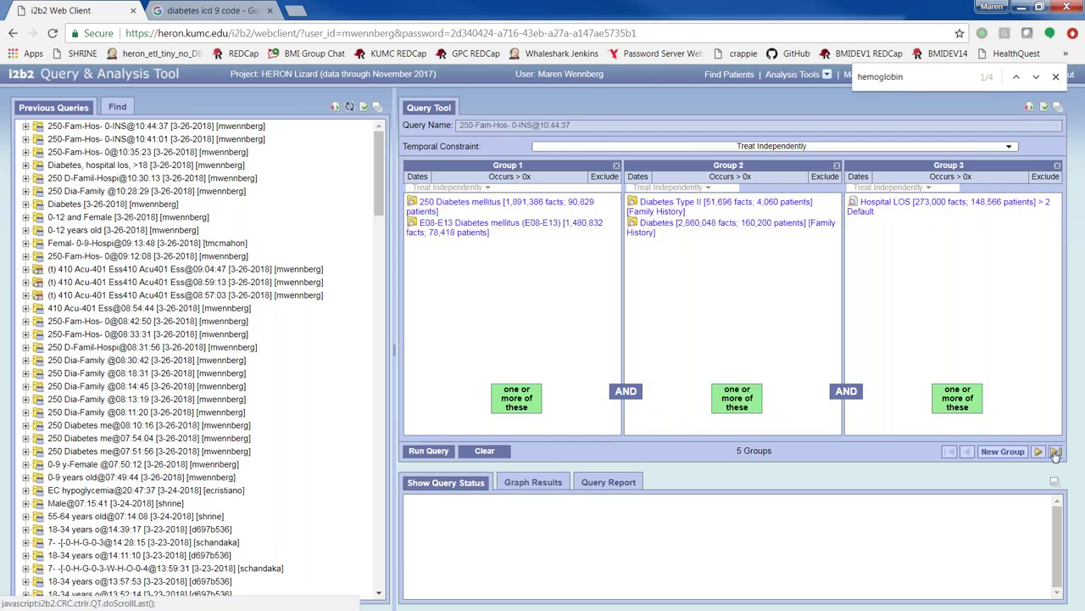
left_click(1055, 455)
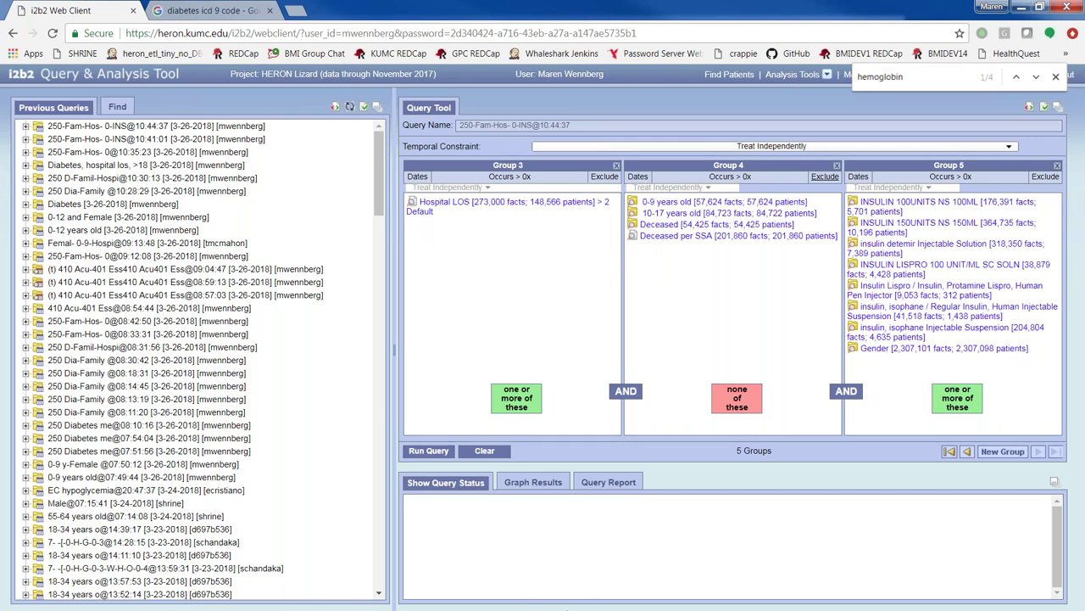
- Reload "Diabetes, hospital los, >18" to check its patient count, and view the result types offered for running it without running it
left_click_drag(97, 165, 556, 134)
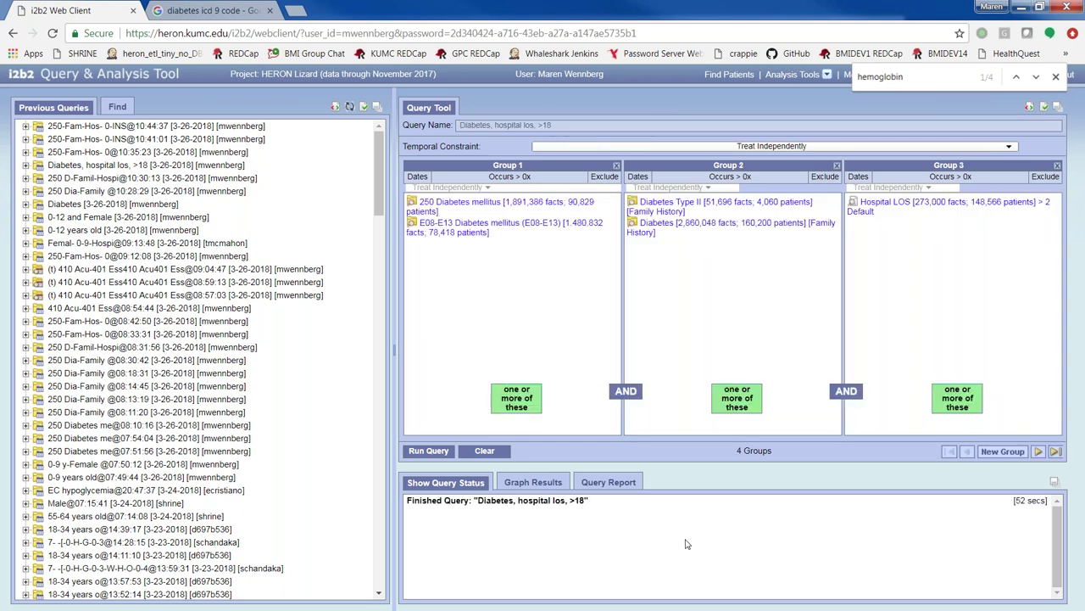
left_click_drag(683, 543, 830, 550)
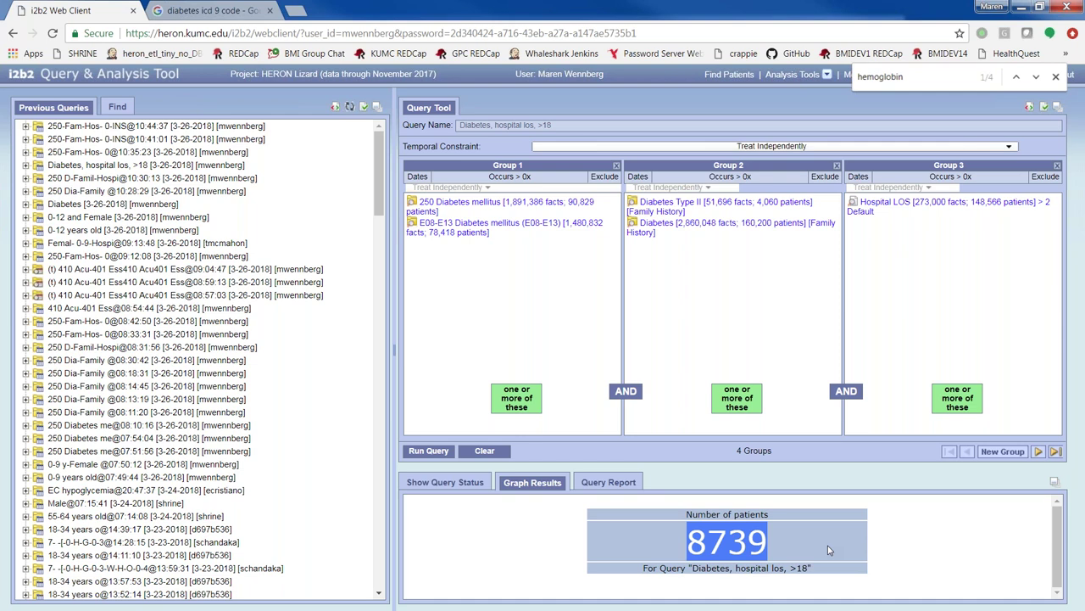
left_click(429, 451)
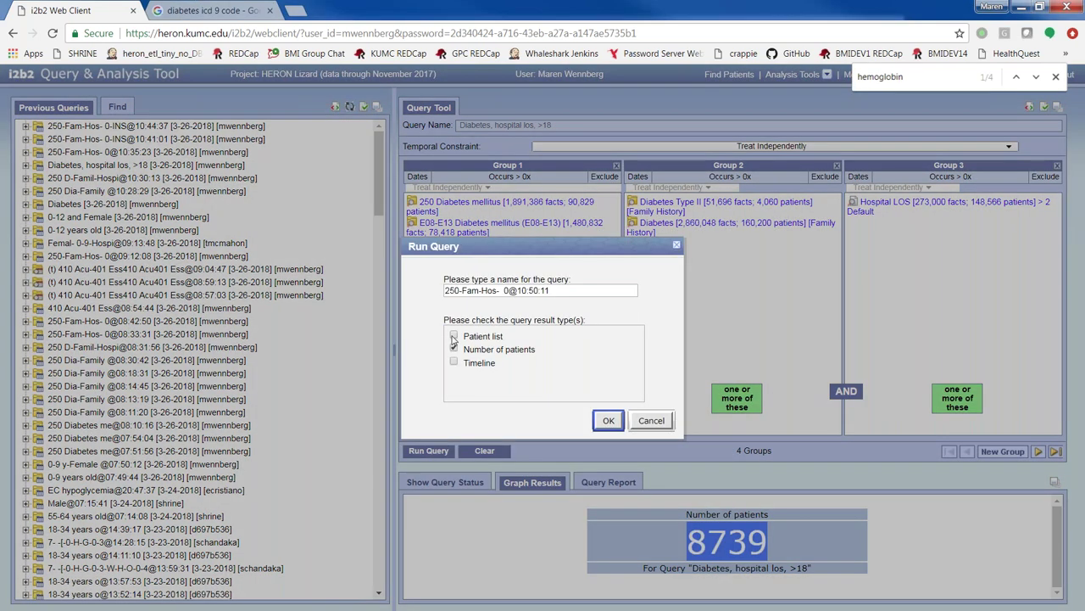
key("Escape")
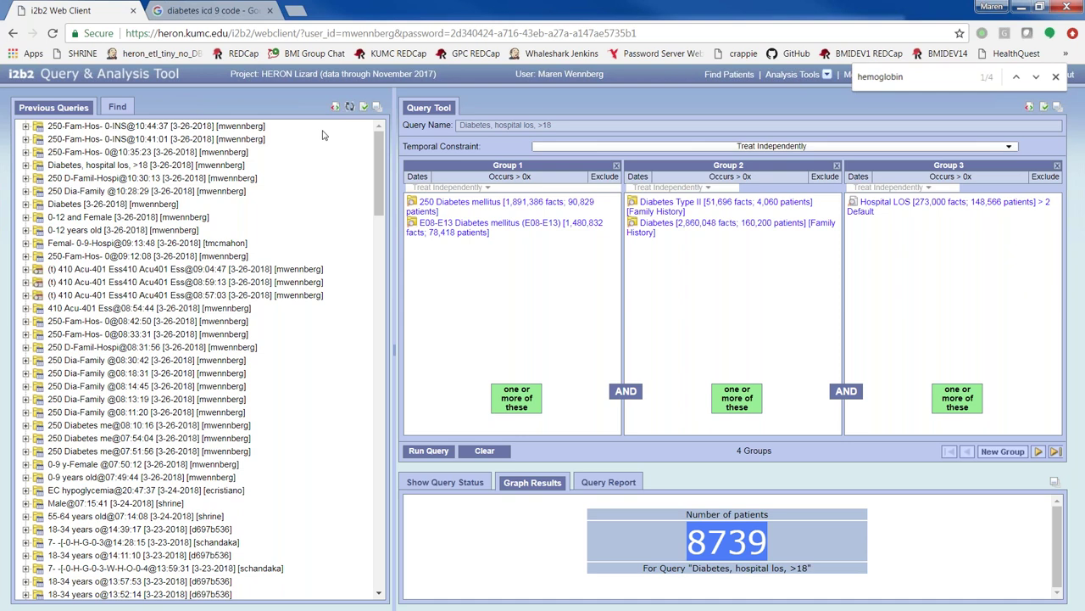
- Load "250-Fam-Hos- 0-INS@10:44:37" again with Groups 3 to 5 in view, and restore the Navigate Terms, Workplace and Previous Queries layout
left_click_drag(235, 125, 515, 127)
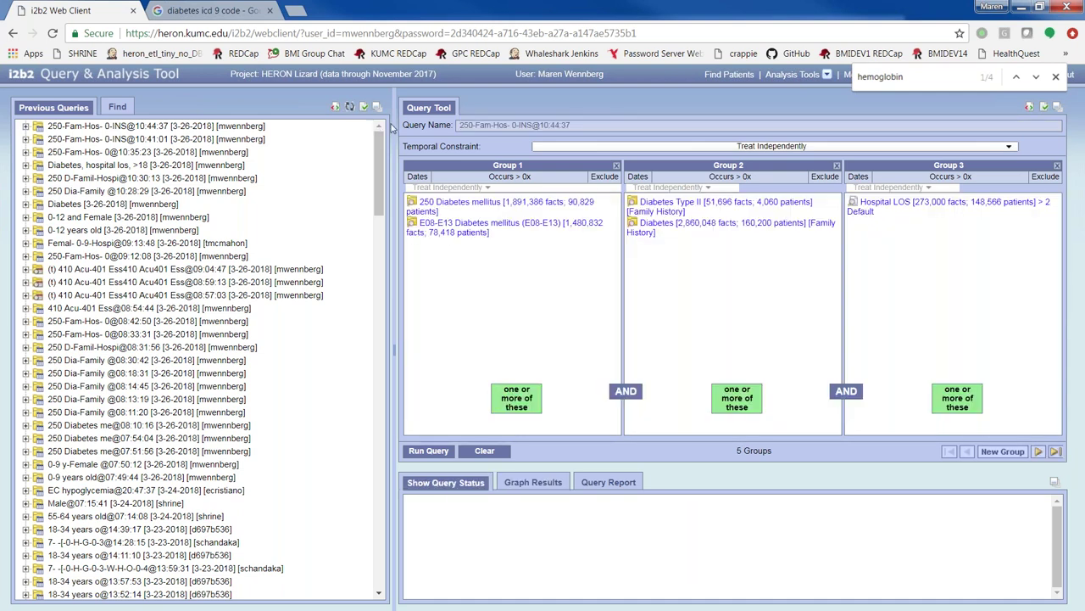
left_click(1056, 451)
left_click(376, 108)
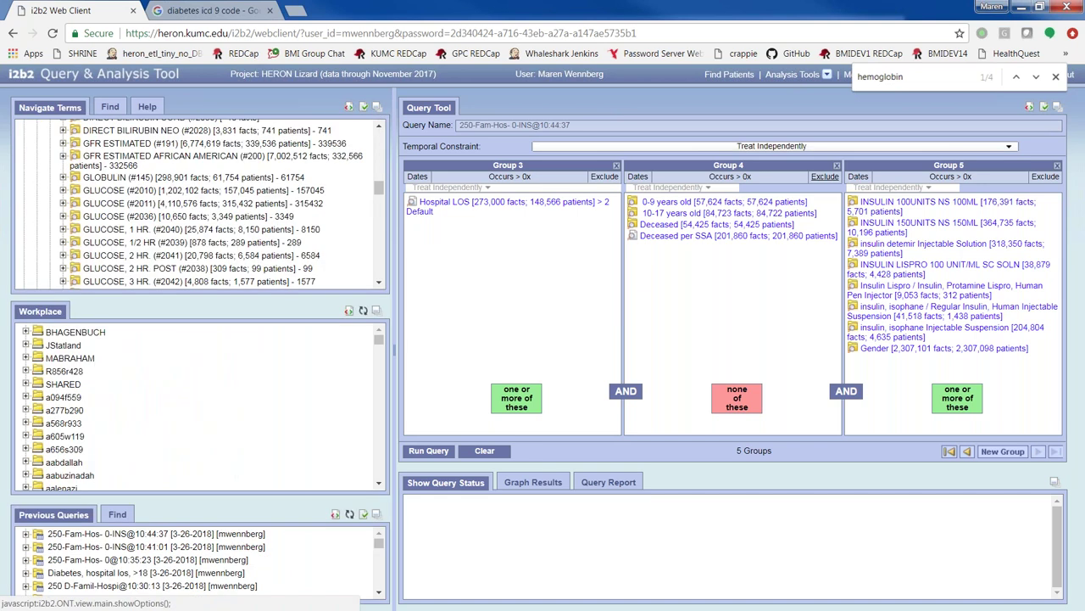
- Add the HEMOGLOBIN A1C (#2034) lab test to Group 5 with the No Value option
scroll(220, 204, "up", 10)
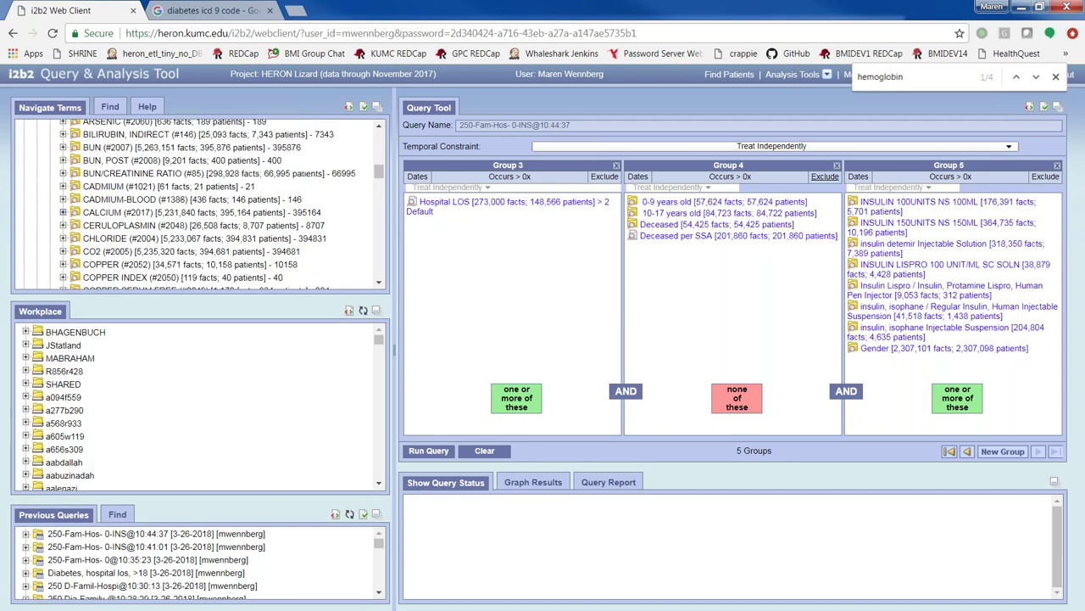
left_click(949, 75)
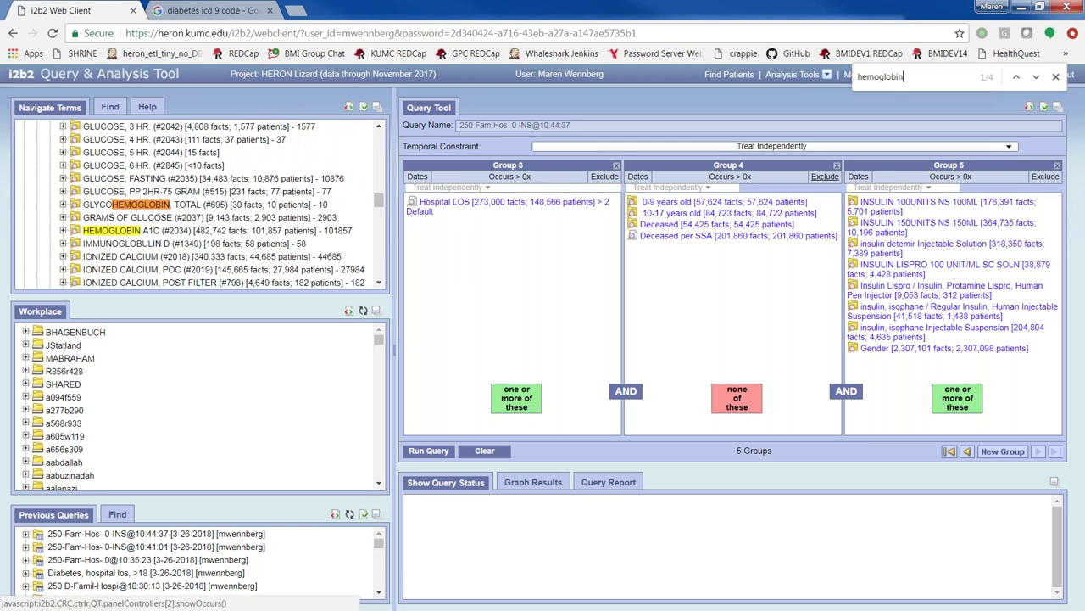
left_click_drag(169, 233, 858, 383)
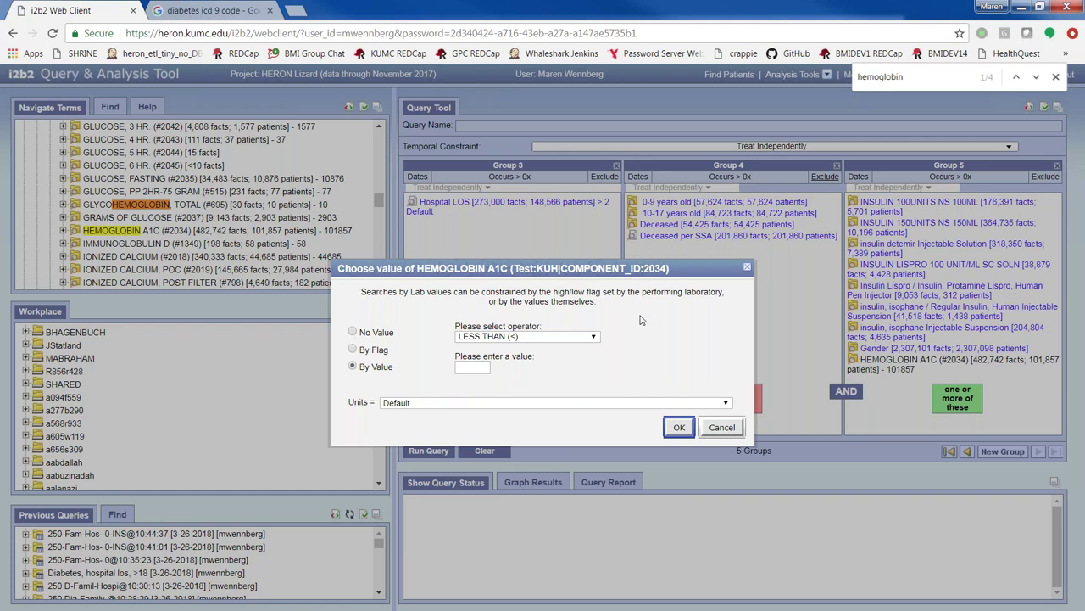
left_click(541, 340)
left_click(541, 340)
left_click(540, 339)
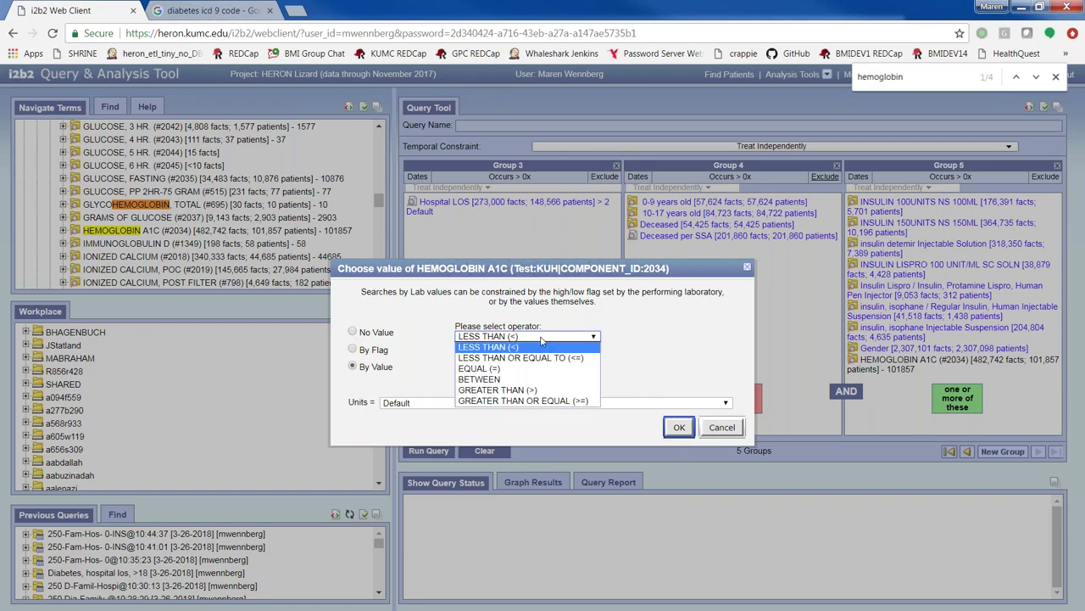
left_click(354, 334)
left_click(355, 334)
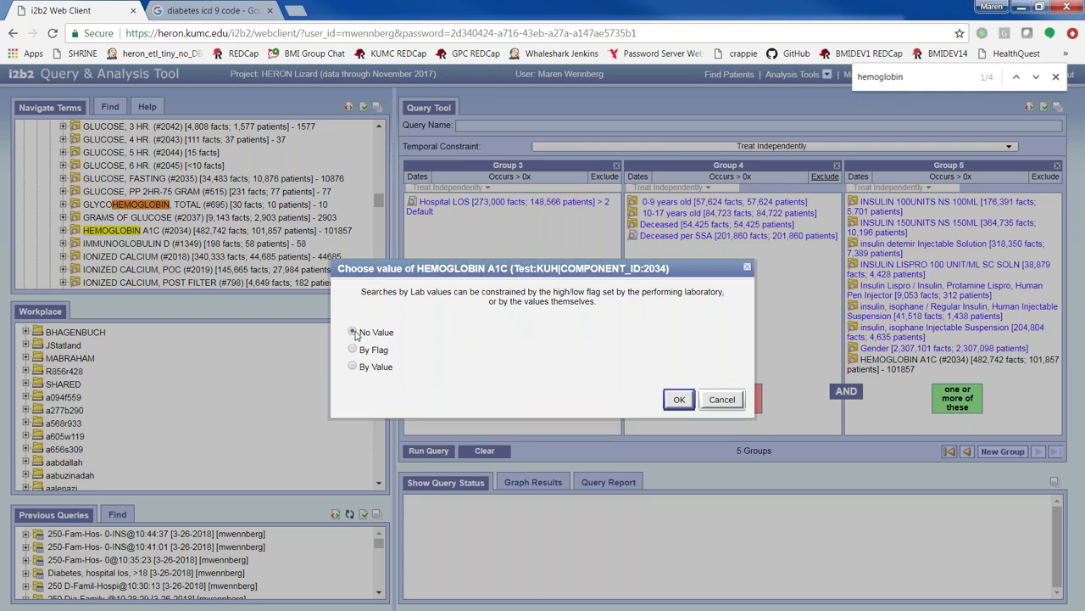
left_click(679, 400)
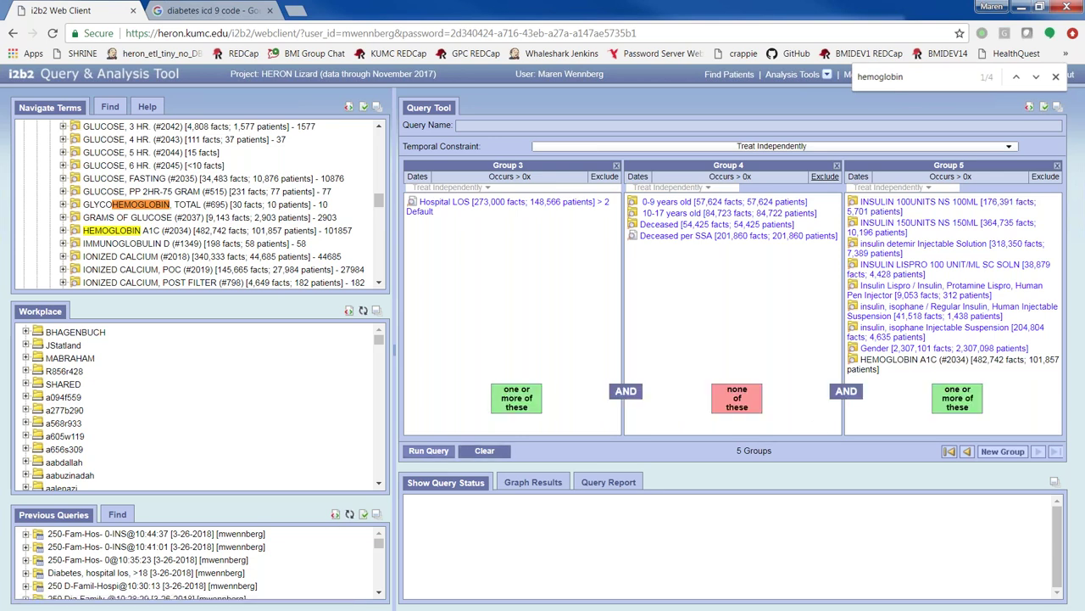
- Cancel the prepared query run and clear all groups from the current query
left_click(428, 450)
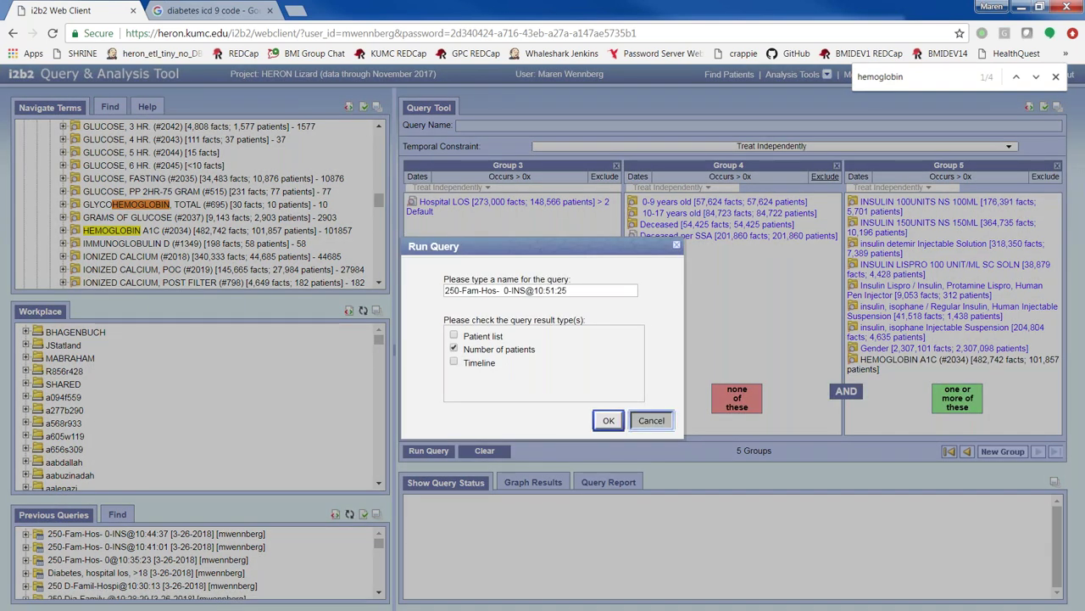
left_click(651, 420)
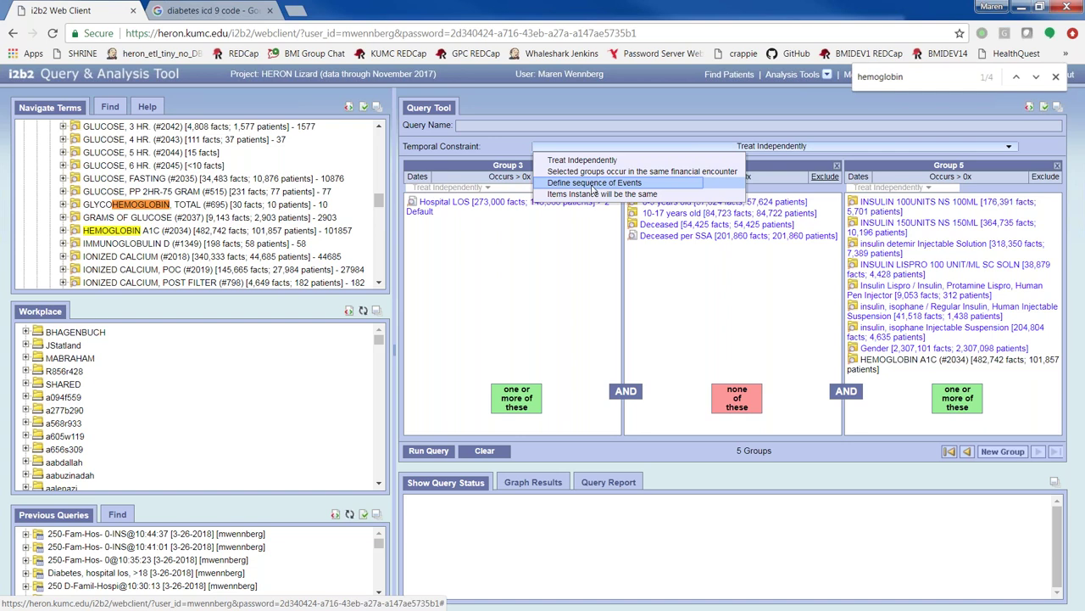
left_click(485, 451)
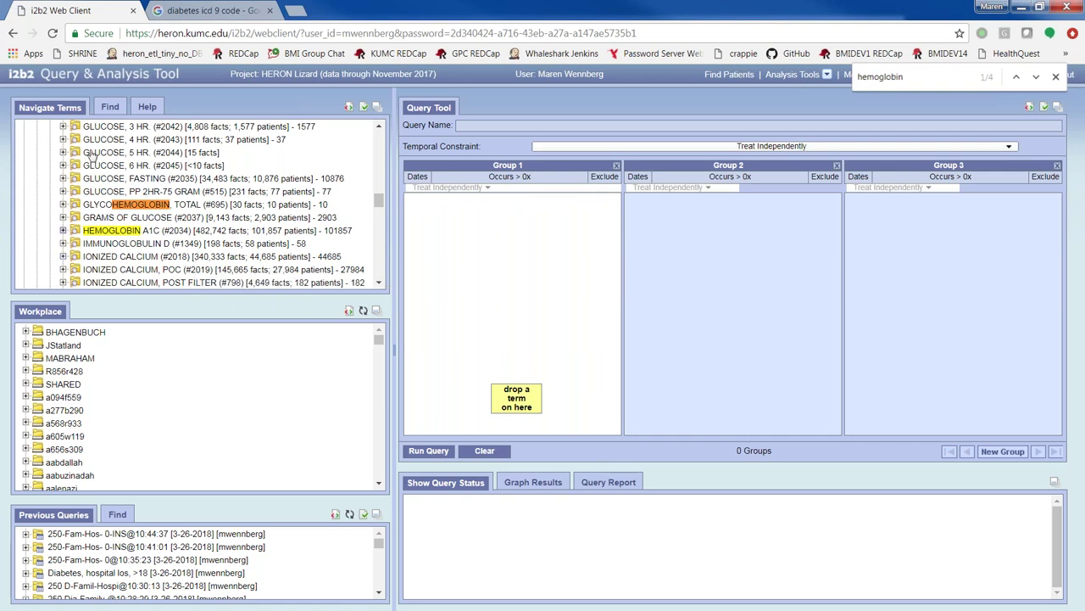
- Collapse the CHEMISTRY (KUH) folder and the Laboratory Tests (KUH Hierarchy) folder in the term tree
scroll(84, 183, "up", 15)
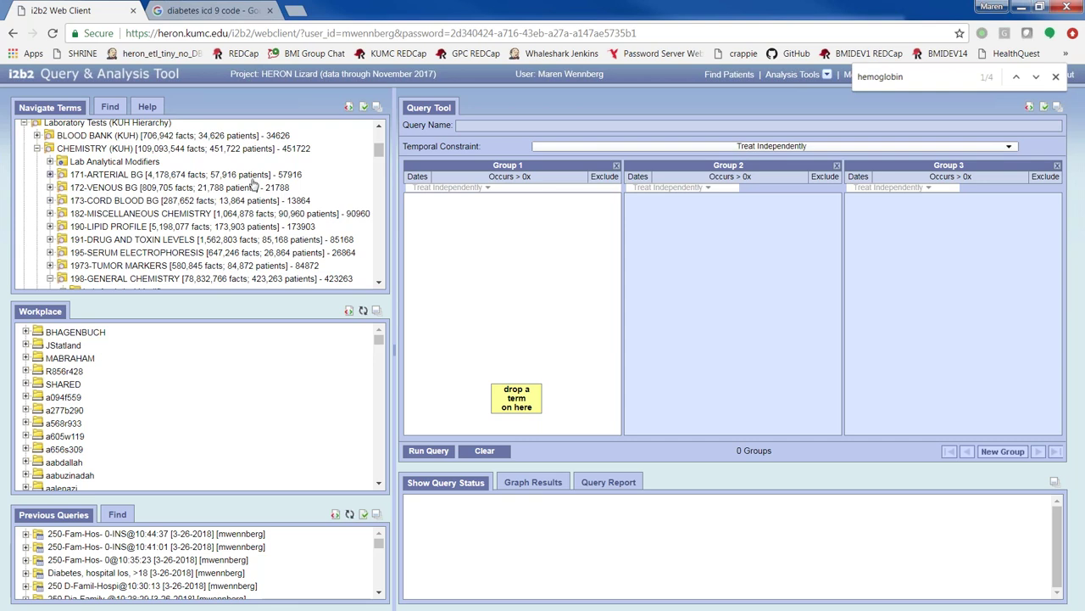
left_click(37, 148)
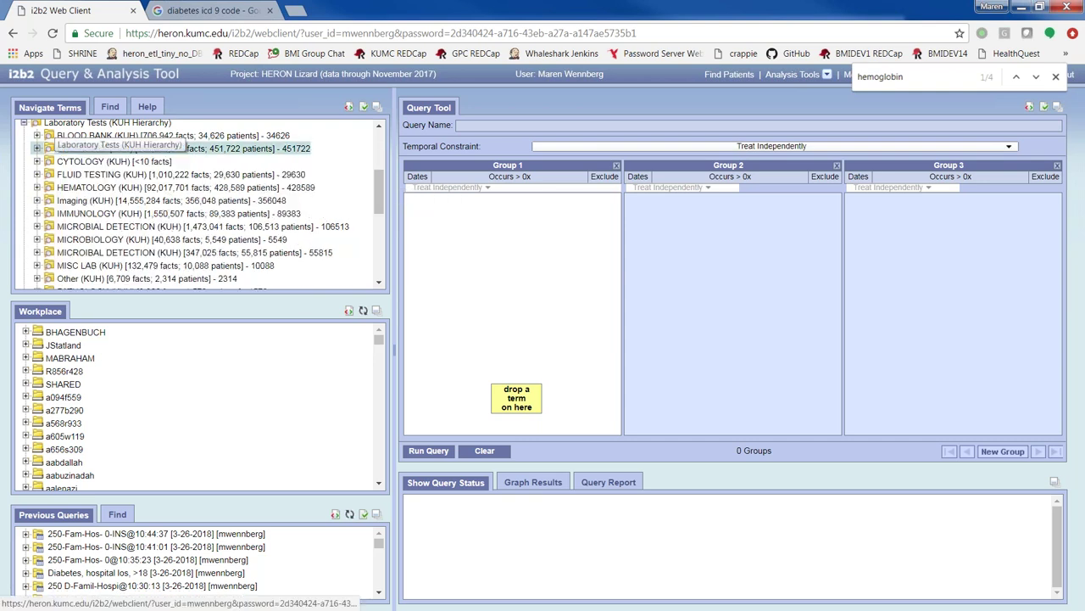
left_click(23, 123)
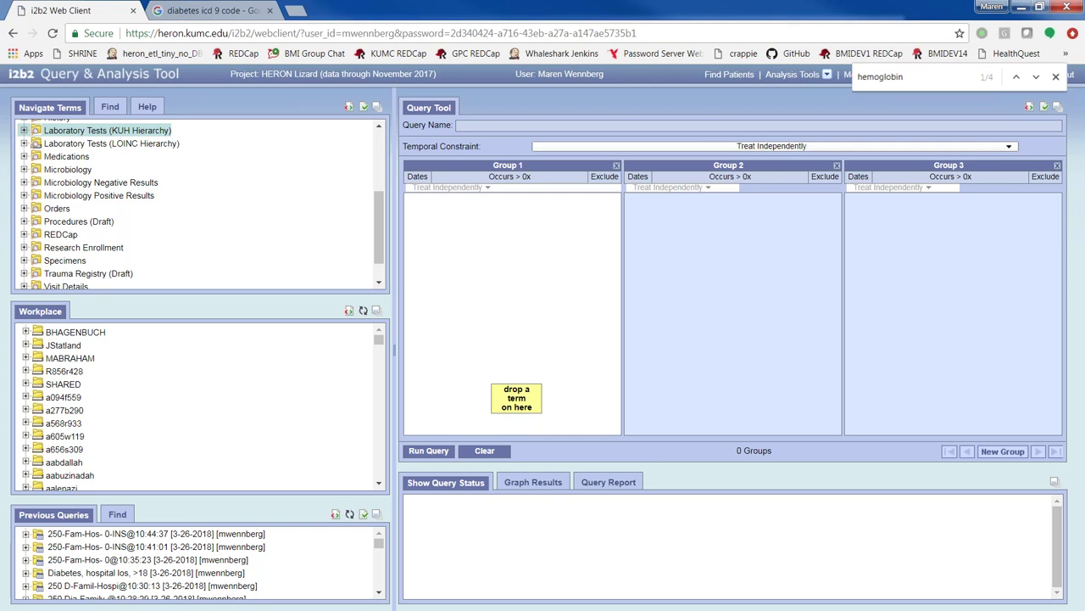
- Load the previous query 250-Fam-Hos- 0@10:35:23 to review its same financial encounter constraint, and clear it again
left_click(797, 146)
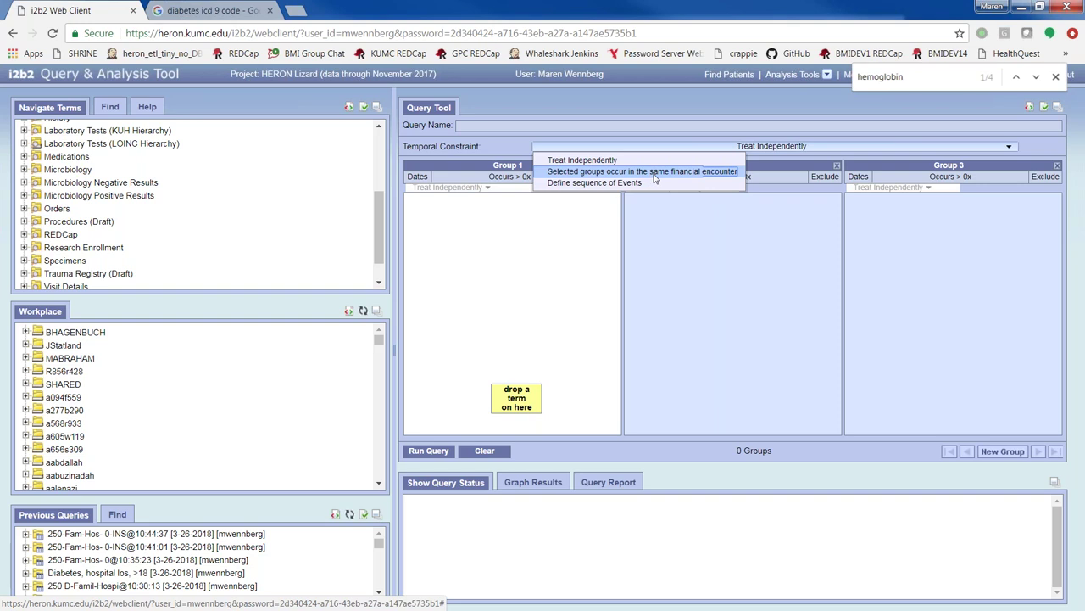
left_click_drag(178, 561, 636, 127)
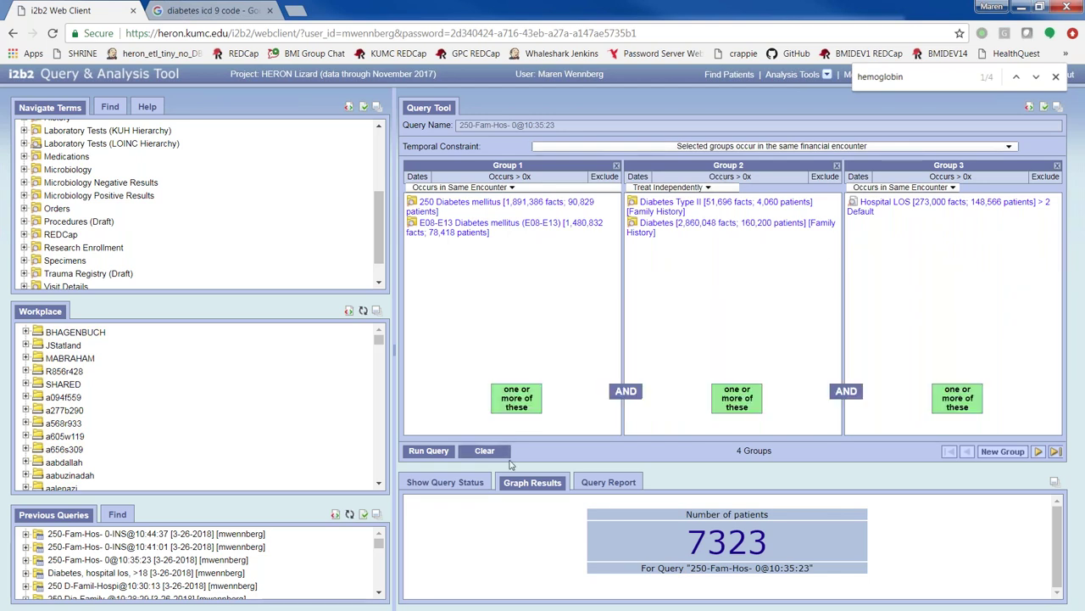
left_click(484, 451)
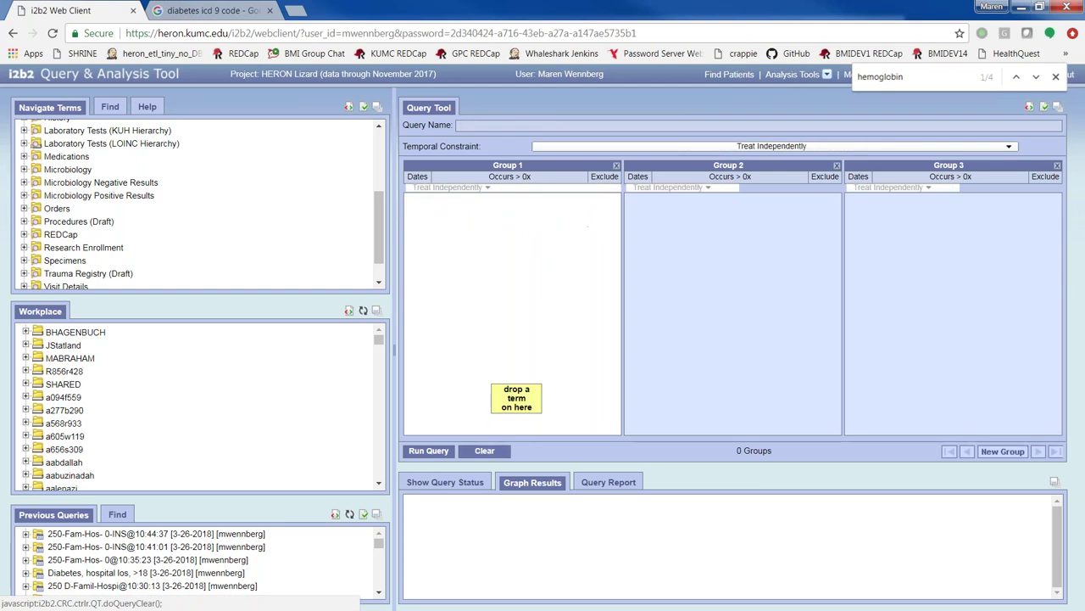
- Set the query's temporal constraint to Define sequence of Events
left_click(599, 146)
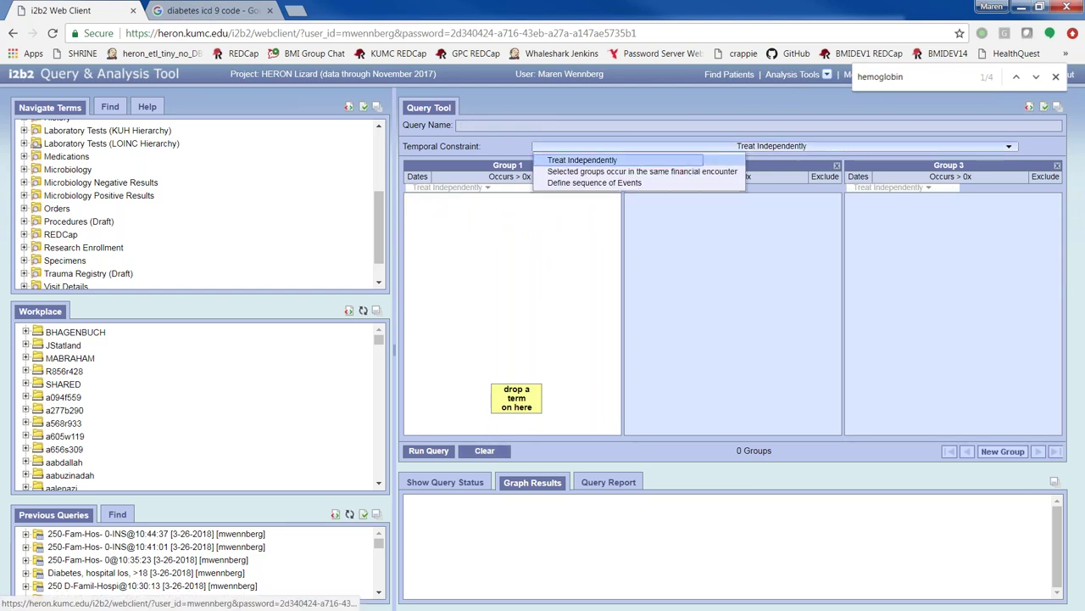
left_click(599, 180)
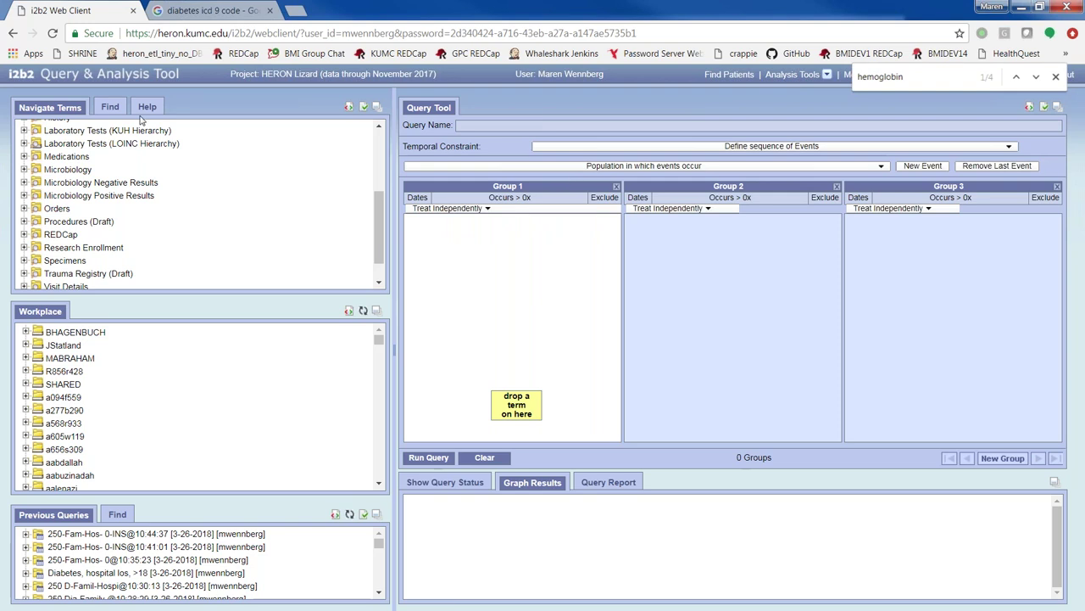
- Search the ICD9 codes for 410 and add Acute myocardial infarction to Group 1 of the population
left_click(110, 108)
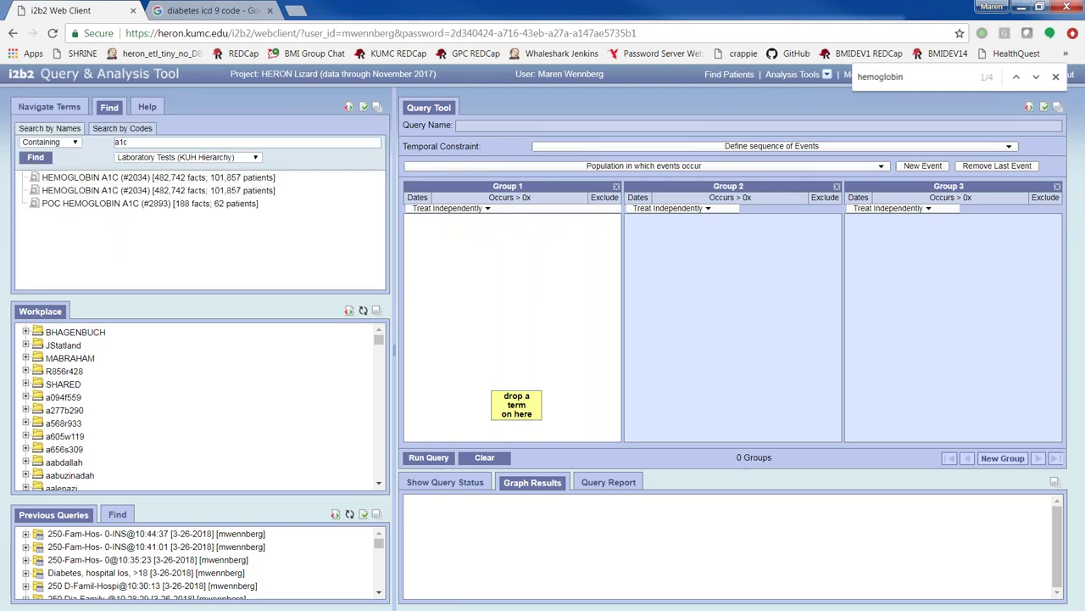
left_click(122, 128)
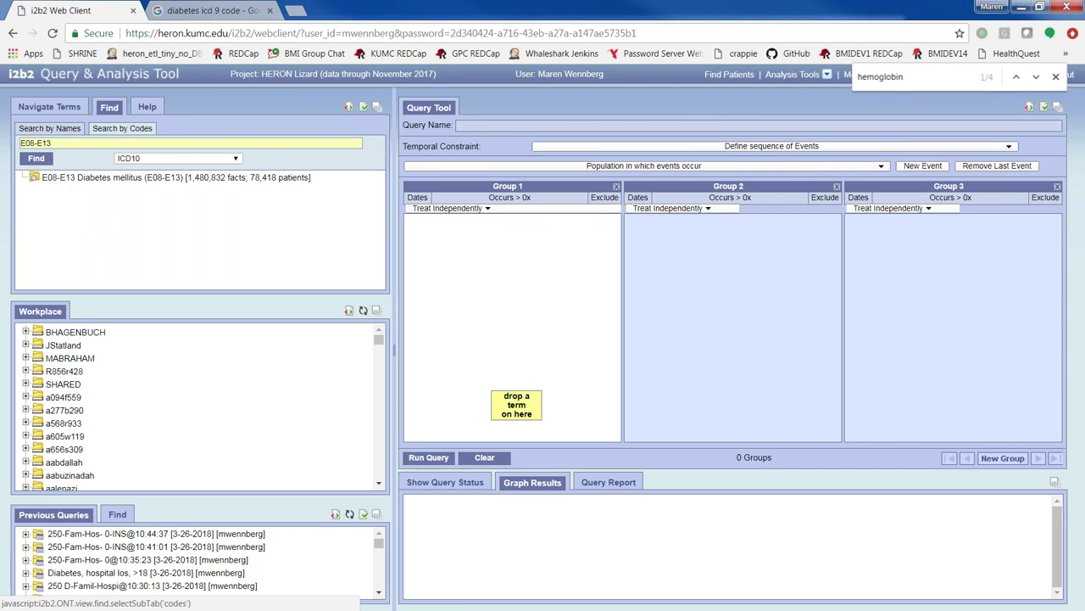
left_click(151, 159)
scroll(150, 254, "down", 5)
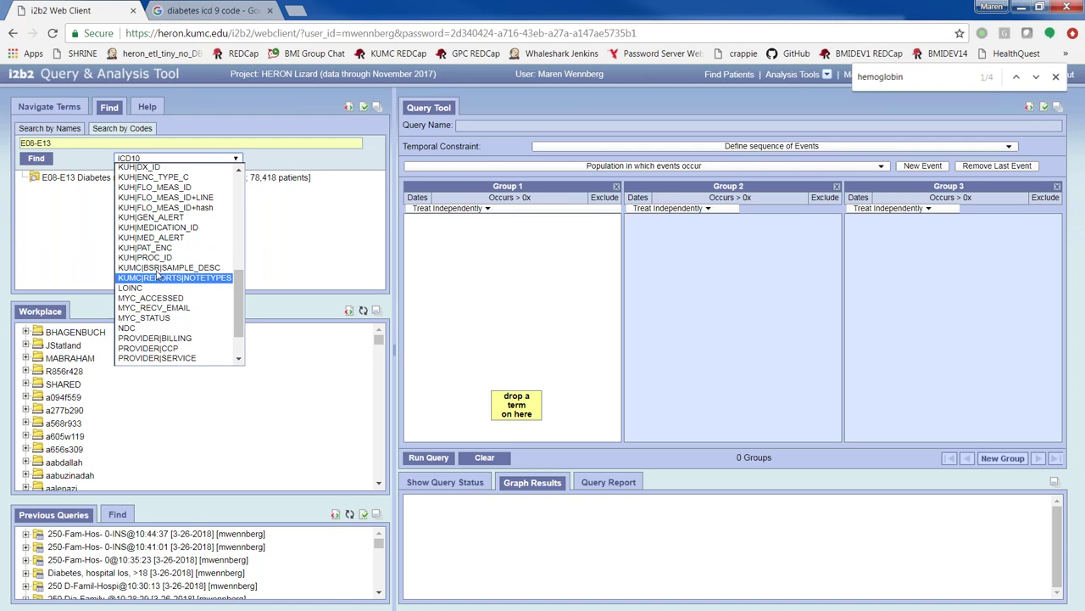
scroll(157, 273, "down", 1)
scroll(157, 273, "up", 5)
scroll(159, 278, "down", 5)
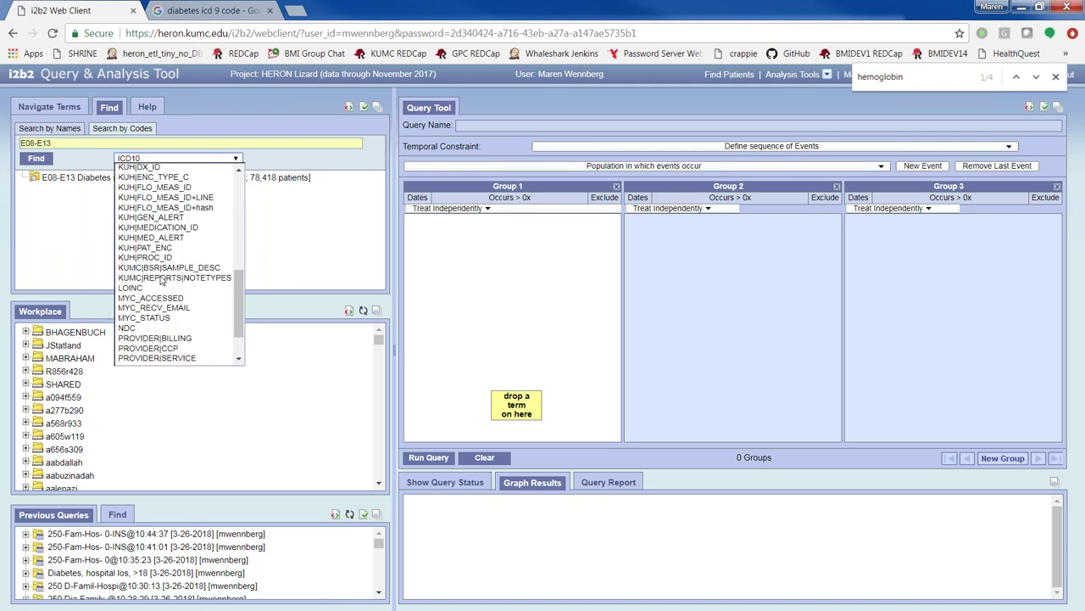
scroll(165, 280, "down", 1)
scroll(174, 280, "up", 3)
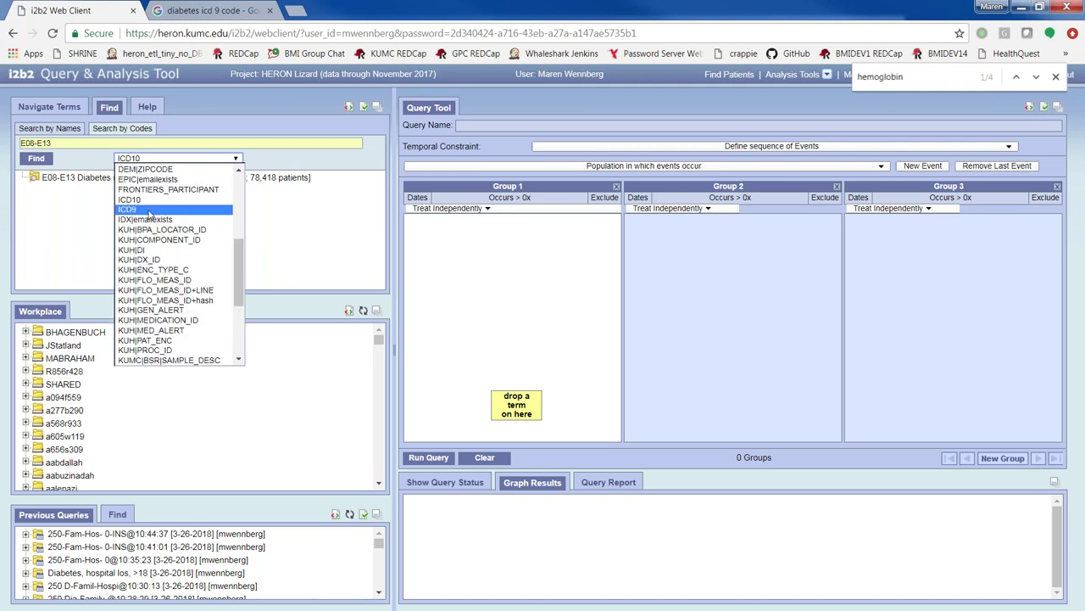
left_click(151, 210)
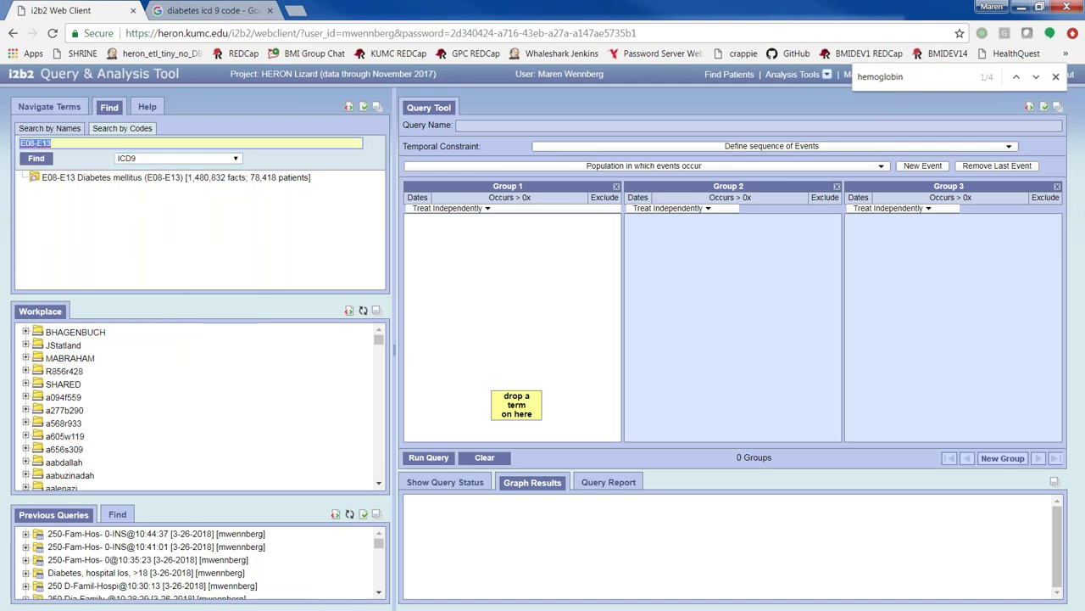
type("410")
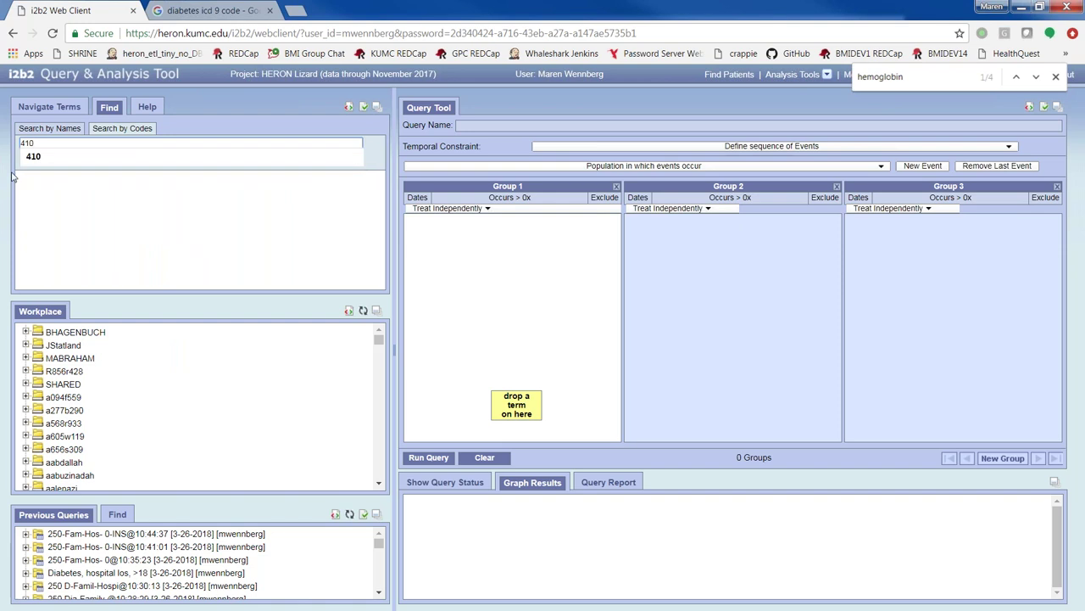
left_click(260, 114)
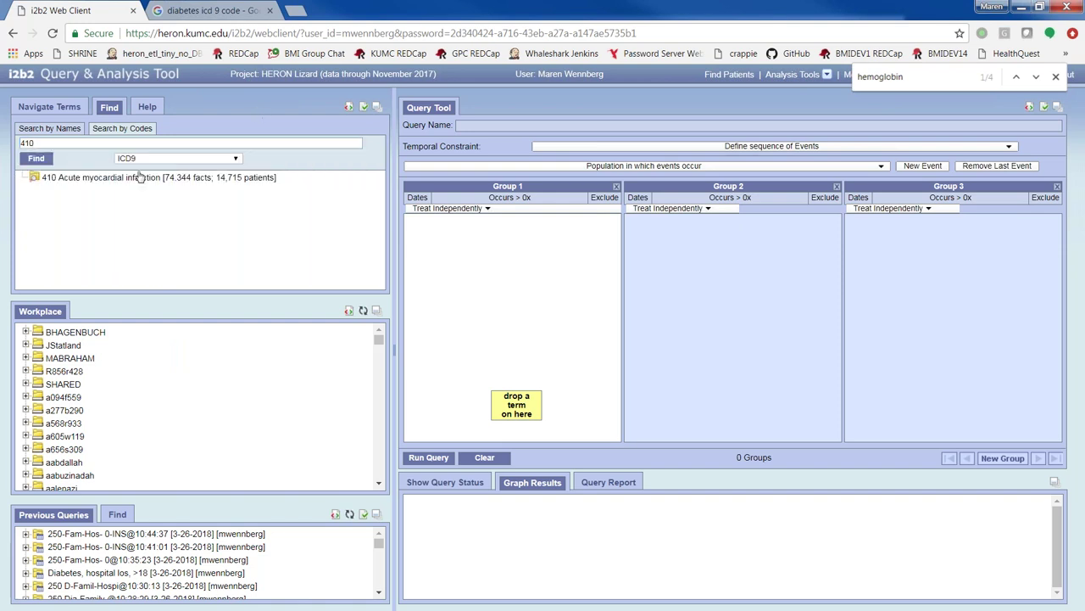
left_click_drag(136, 176, 430, 254)
- Search the ICD9 codes for 401 and add Essential hypertension to Group 2 of the population
double_click(27, 143)
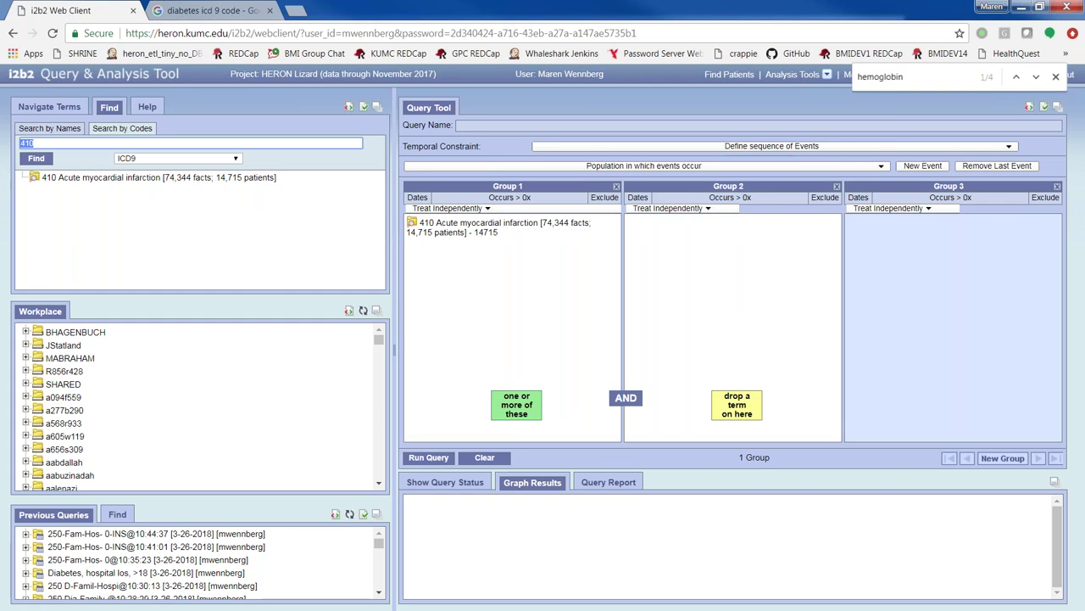
type("40")
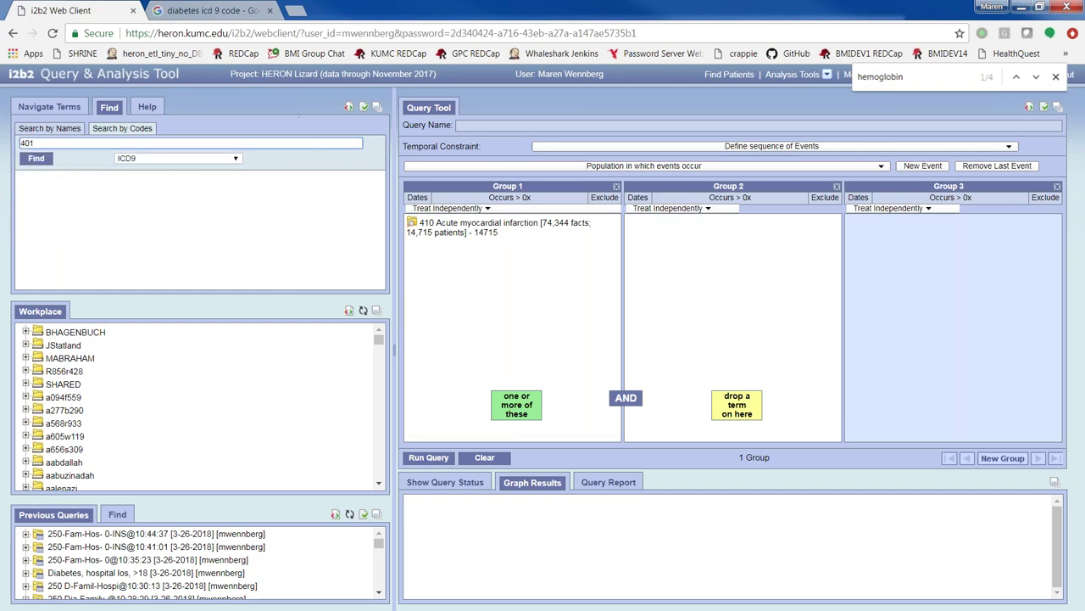
left_click(37, 160)
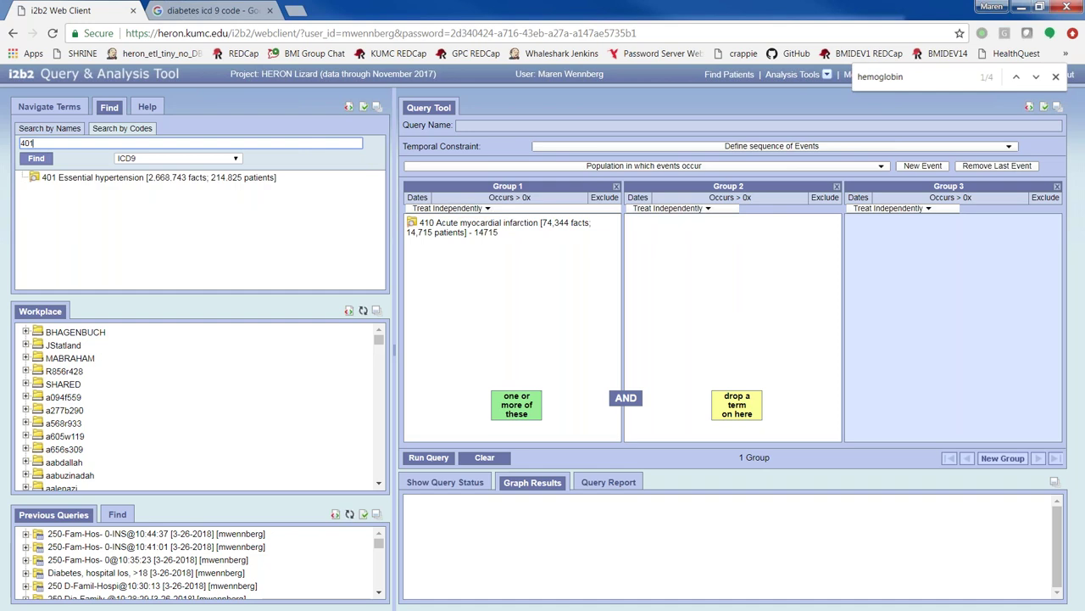
left_click_drag(100, 175, 679, 222)
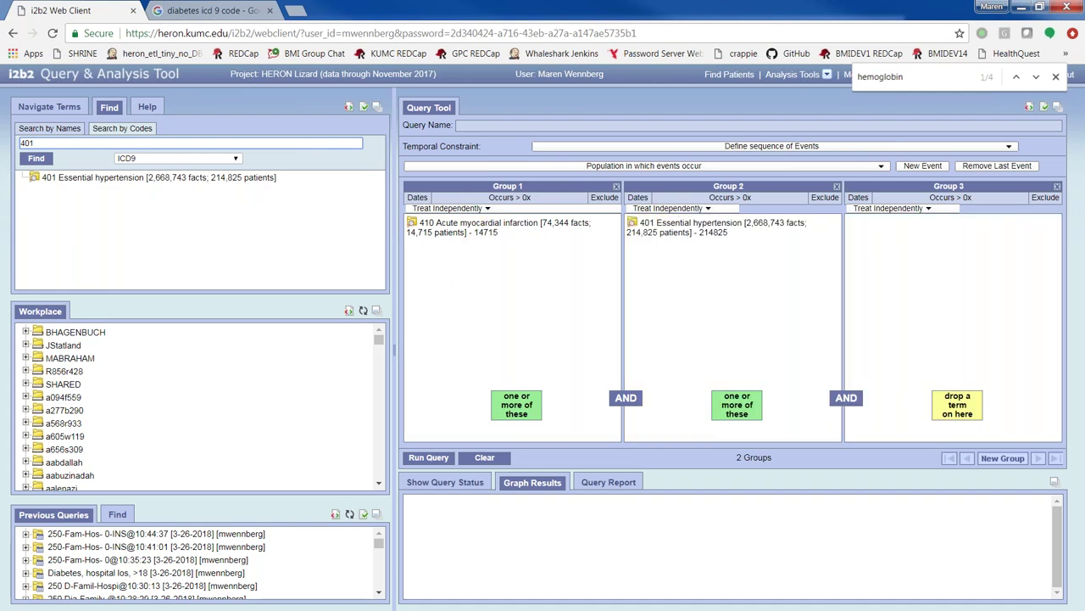
- Expand Gender under Demographics in the term tree and add Female to Group 3 of the population
left_click(49, 107)
scroll(102, 187, "up", 5)
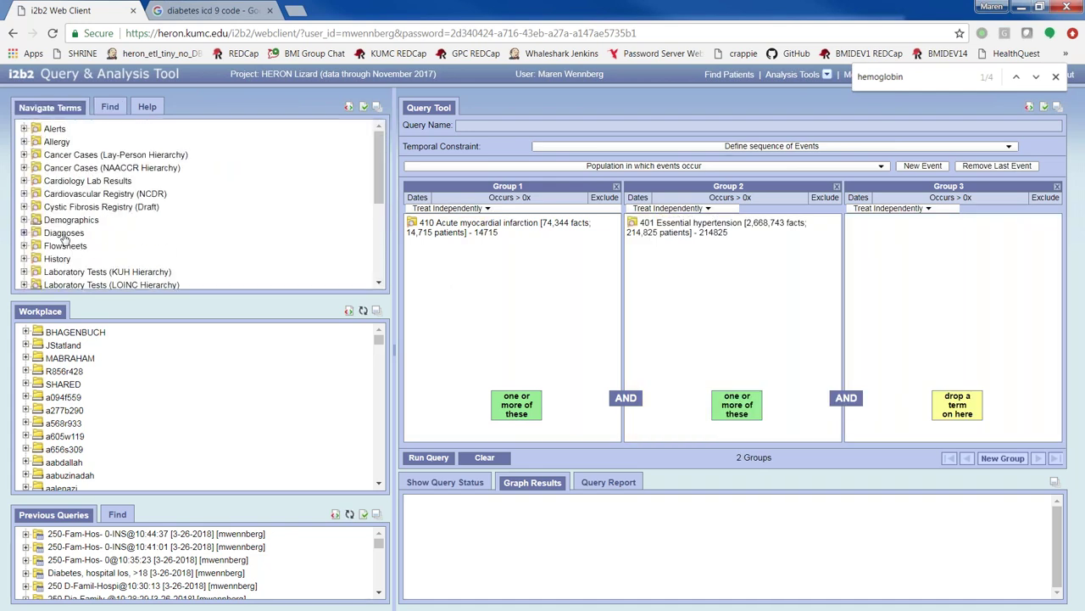
left_click(24, 220)
scroll(84, 241, "down", 2)
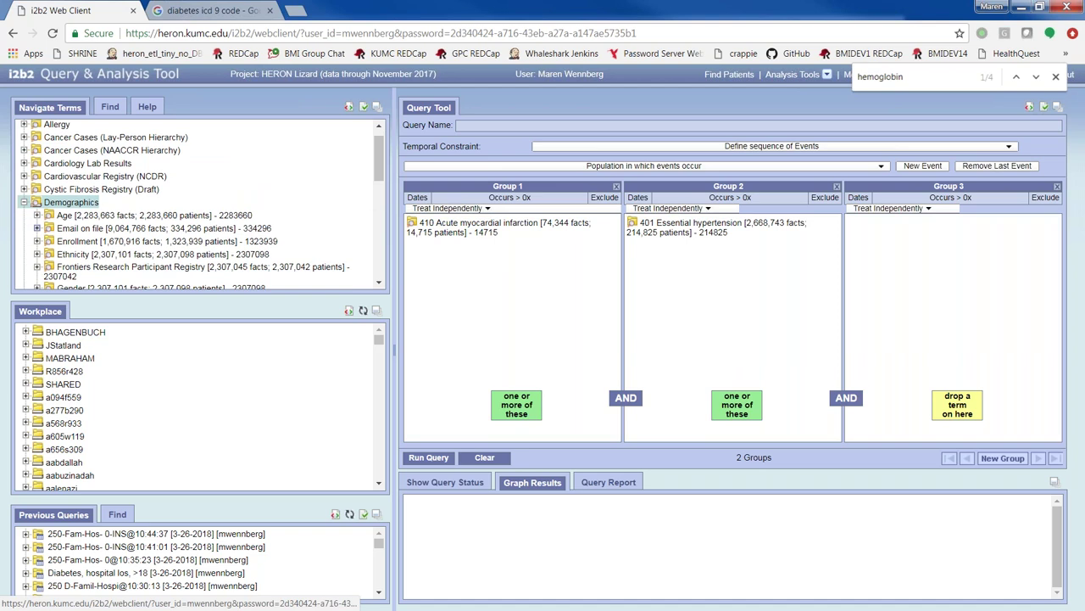
left_click(84, 237)
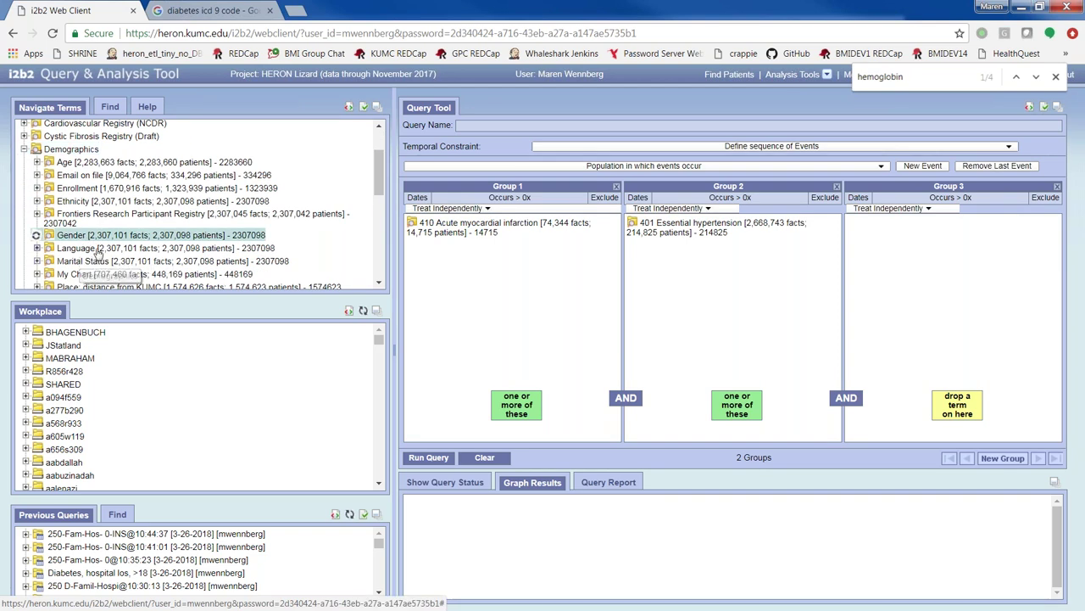
left_click_drag(83, 248, 984, 258)
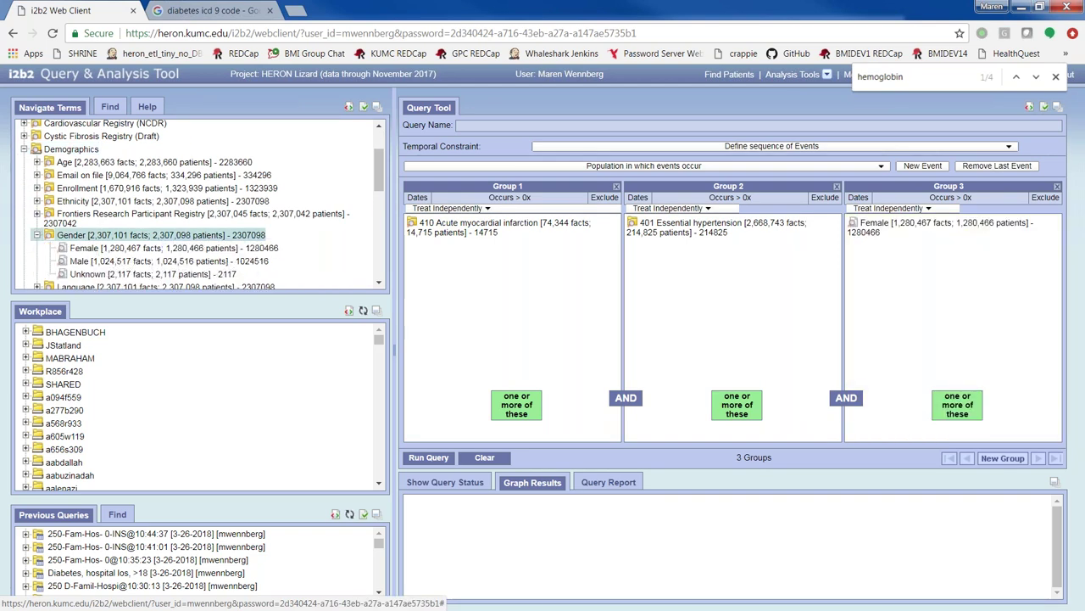
- Search the ICD9 codes for 410 and add Acute myocardial infarction as the Anchoring Observation of Event 1
left_click(108, 110)
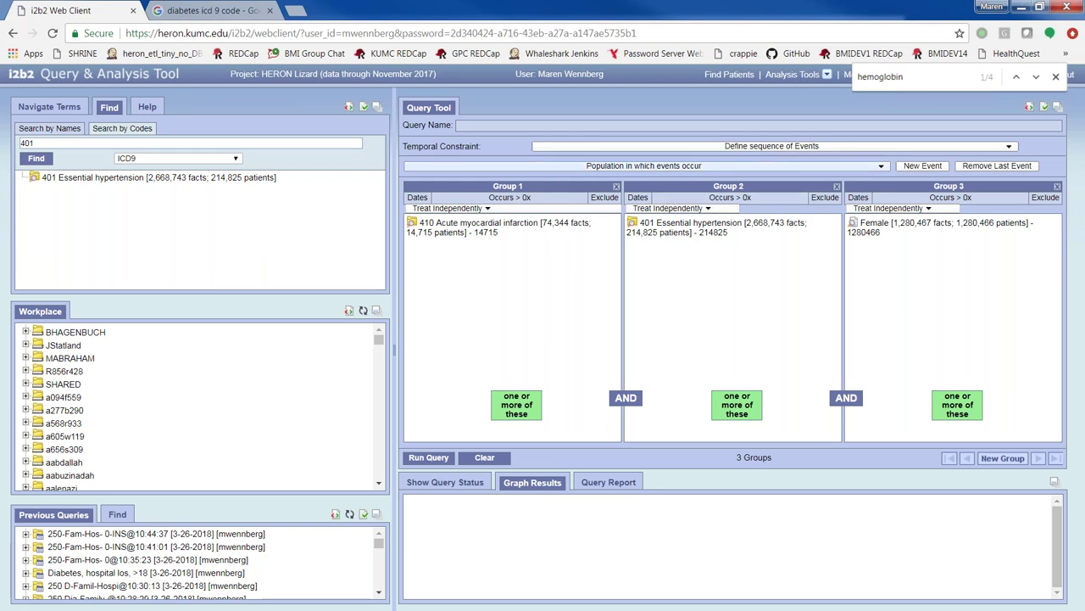
left_click(623, 165)
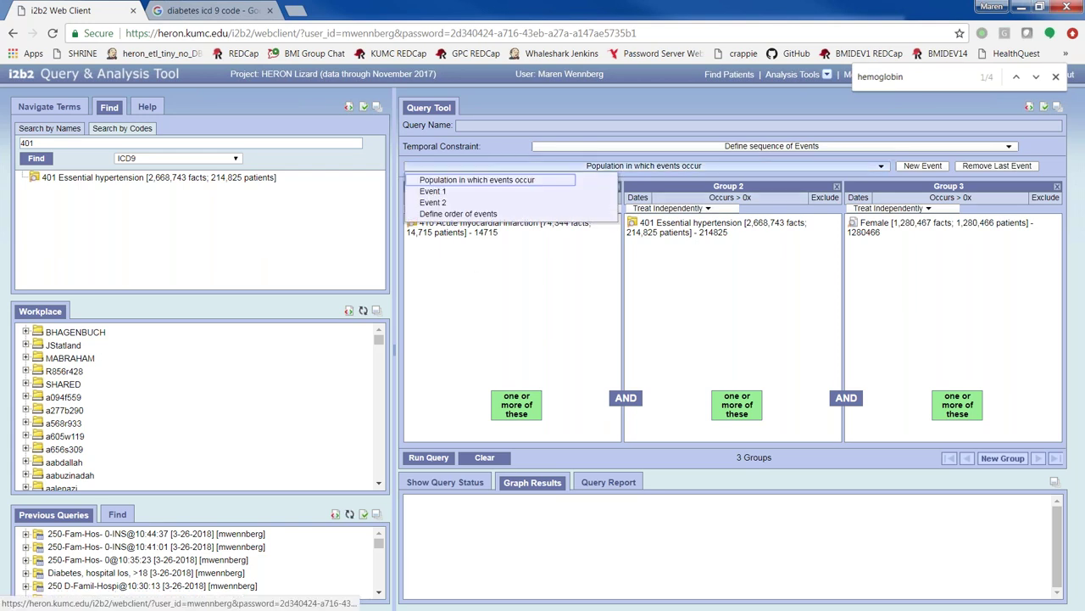
left_click(526, 196)
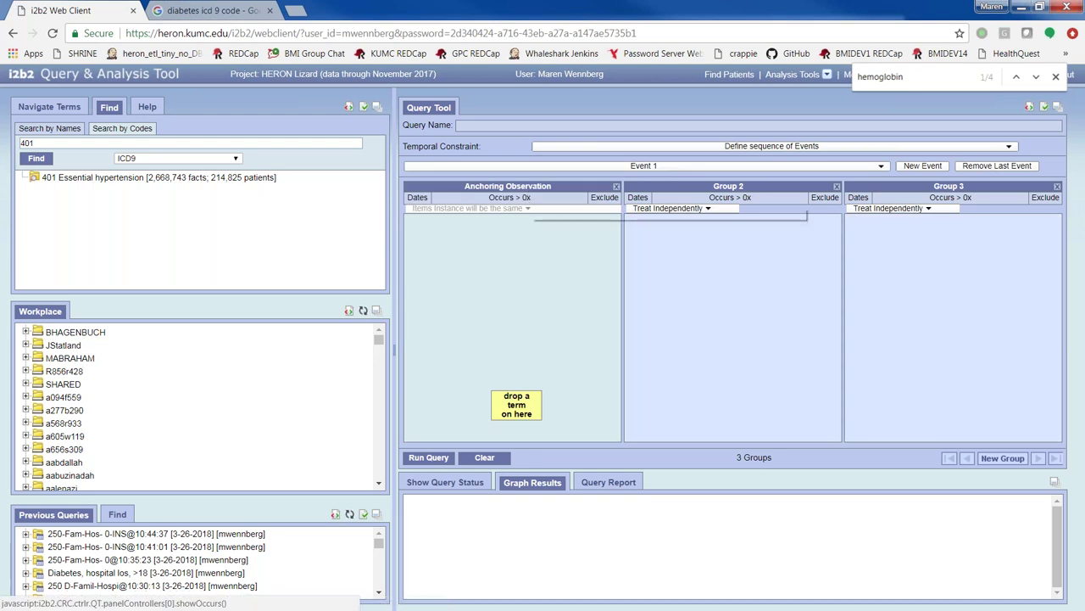
double_click(27, 142)
type("410")
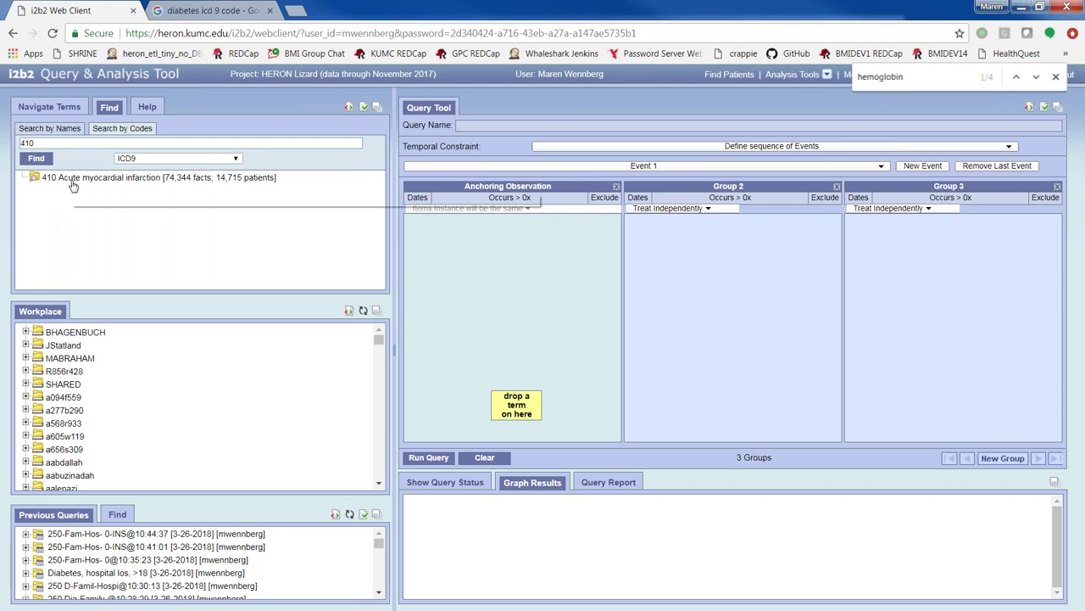
left_click_drag(92, 185, 480, 275)
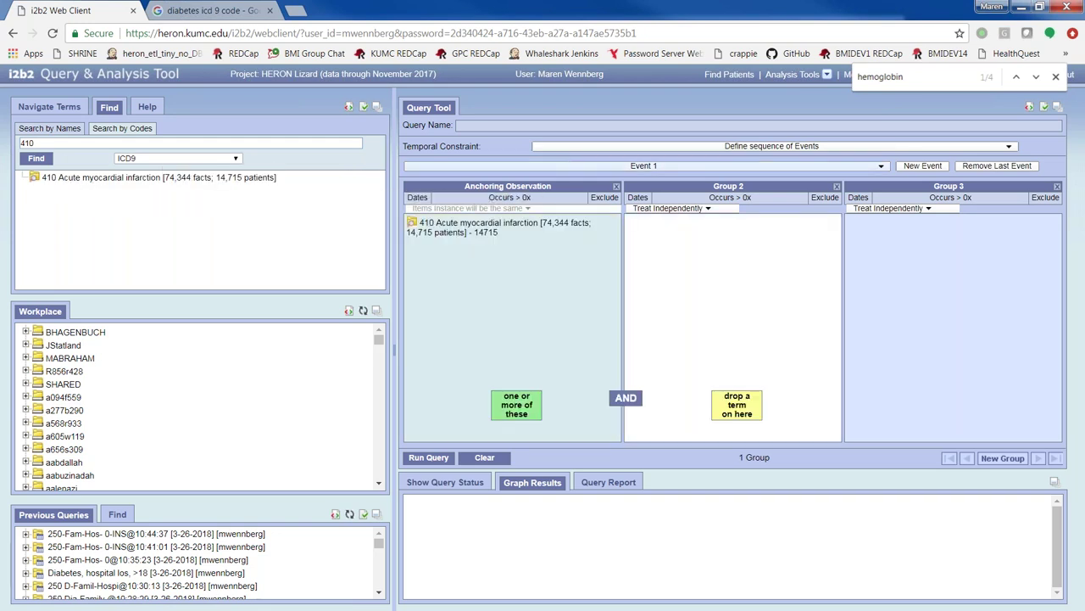
- Search the ICD9 codes for 401 and add Essential hypertension as the Anchoring Observation of Event 2
left_click(496, 167)
left_click(495, 202)
left_click_drag(59, 143, 7, 150)
type("1")
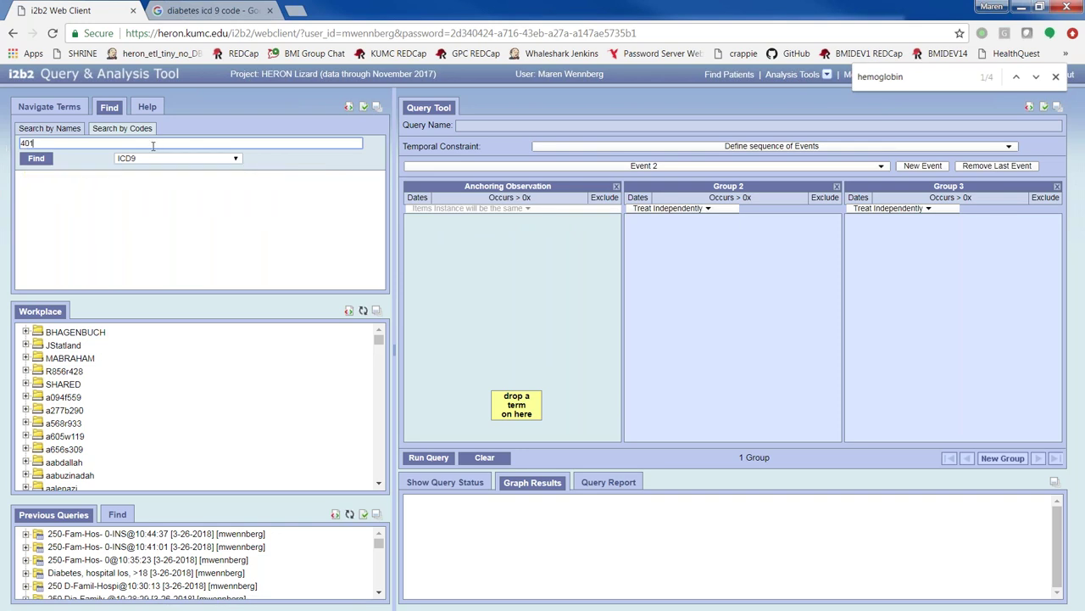
key("Return")
left_click_drag(61, 179, 492, 254)
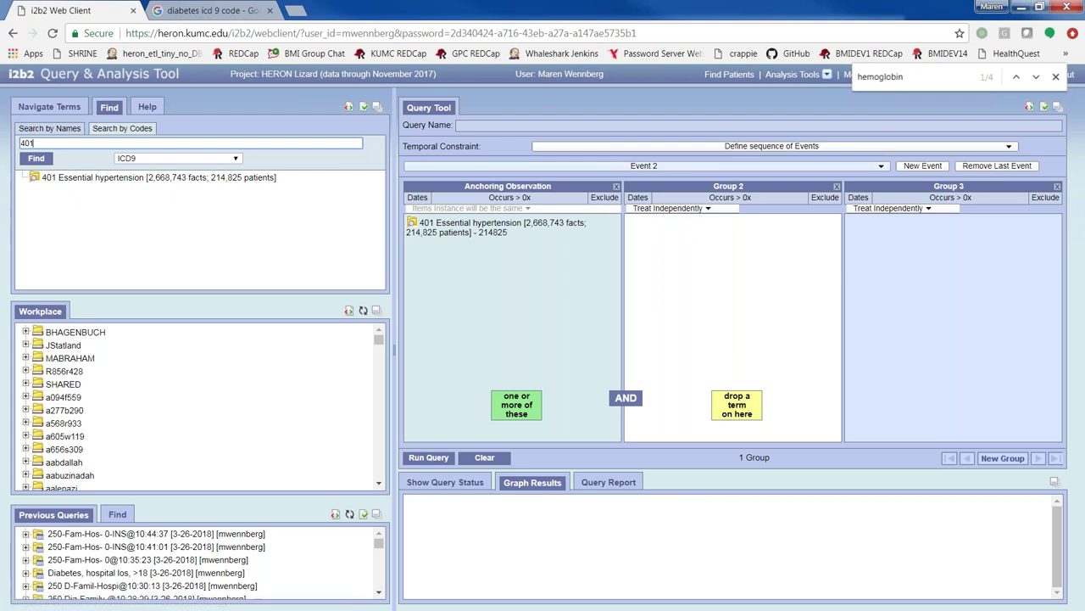
- Define the event order: start of the First Ever Event 1 Occurs Before start of the First Ever Event 2 by ≥ 30 day(s)
left_click(472, 166)
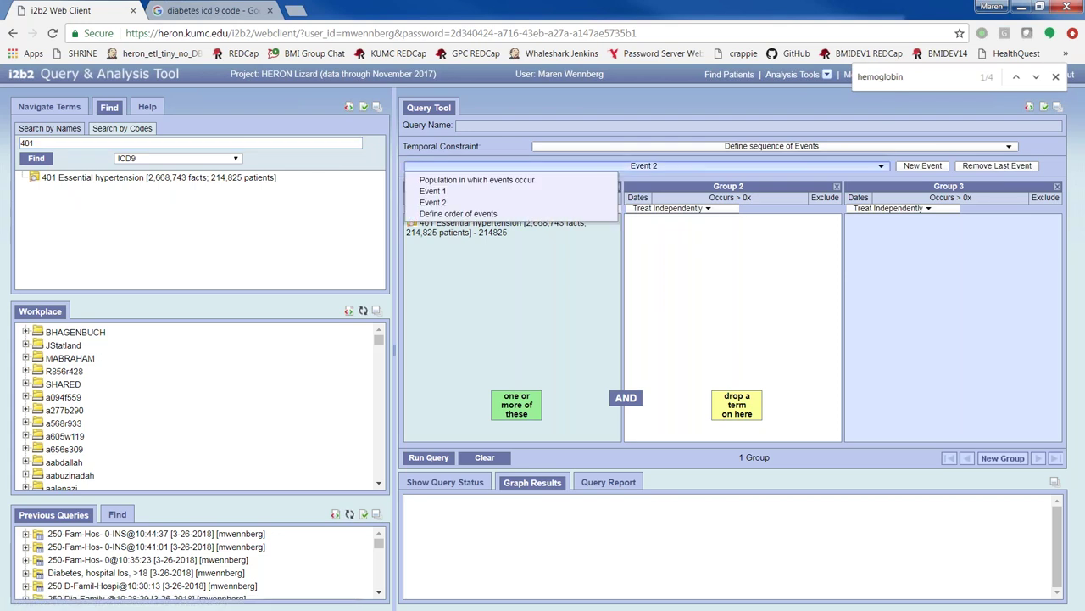
left_click(481, 214)
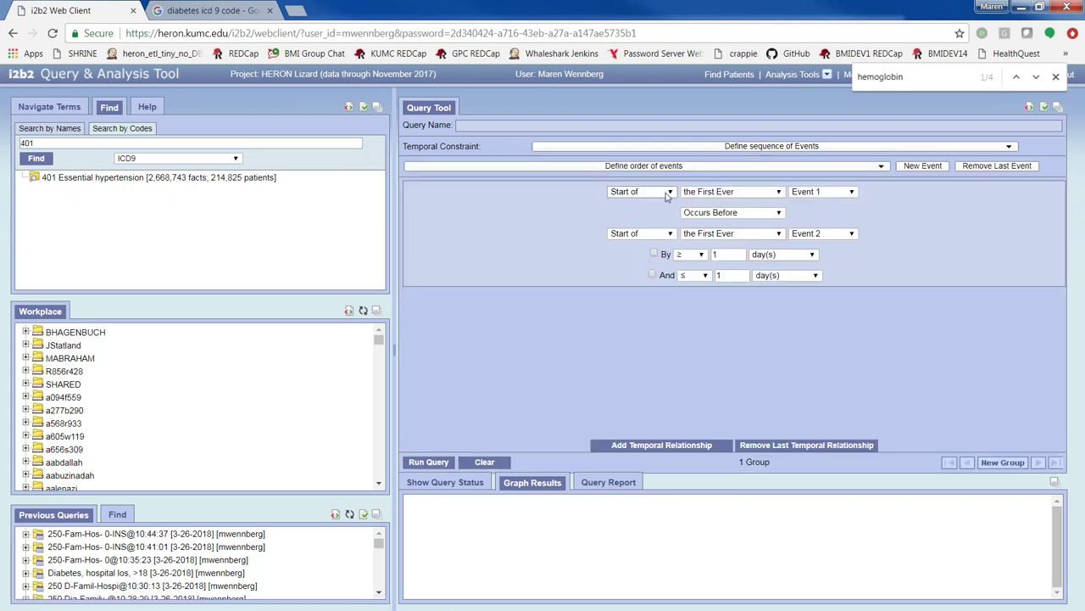
left_click(668, 194)
left_click(667, 201)
left_click(669, 194)
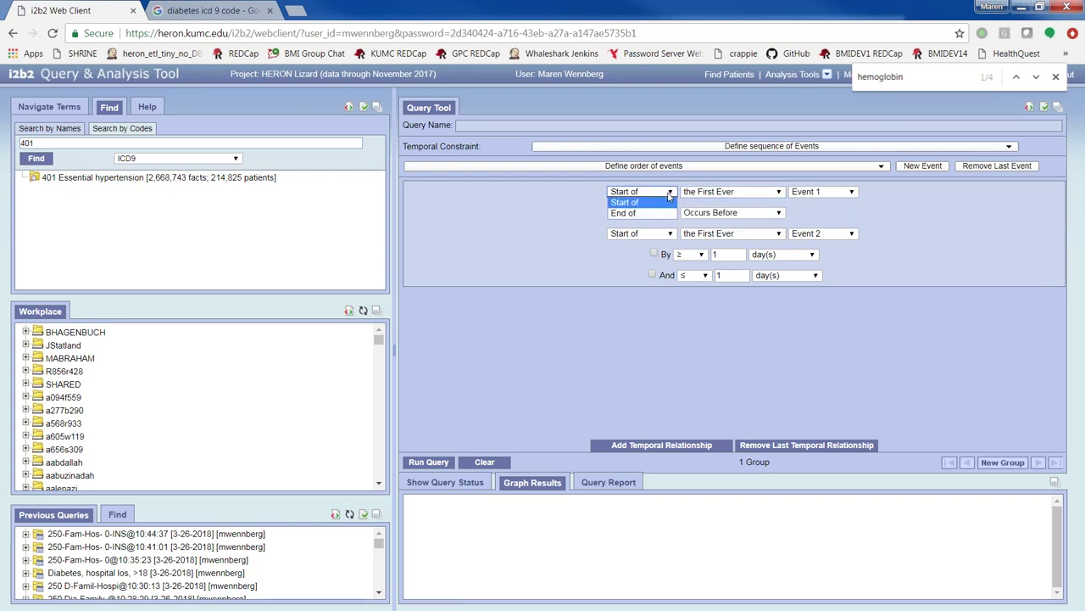
left_click(669, 194)
left_click(757, 192)
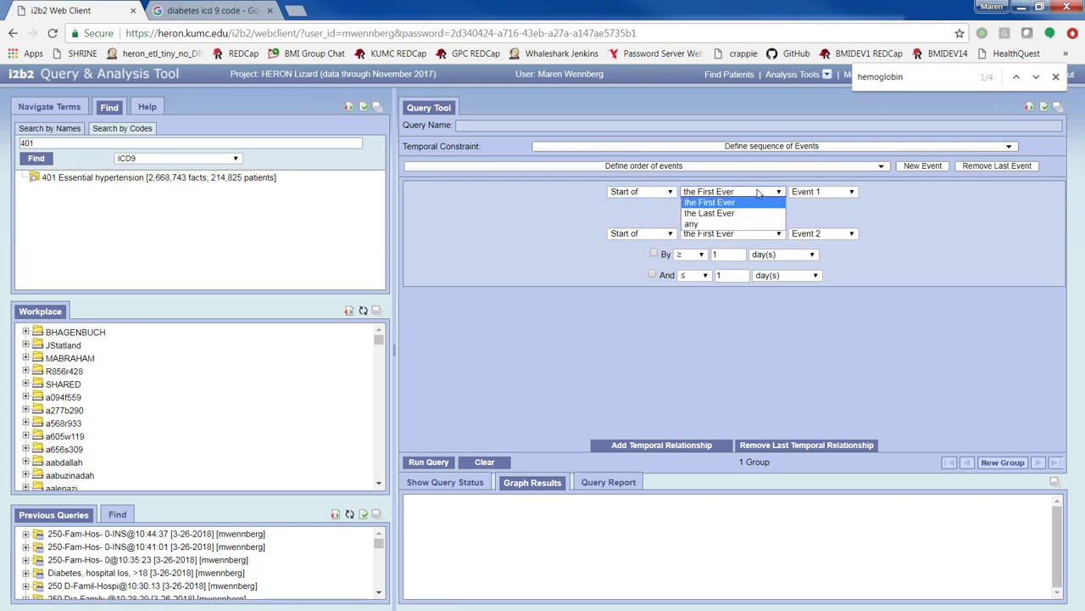
left_click(757, 192)
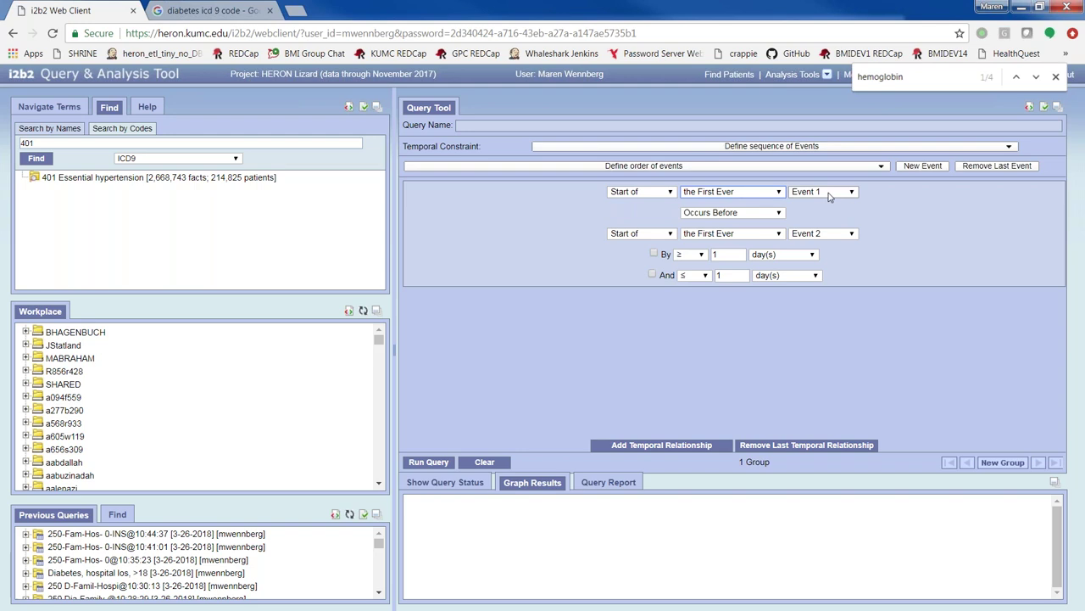
left_click(754, 213)
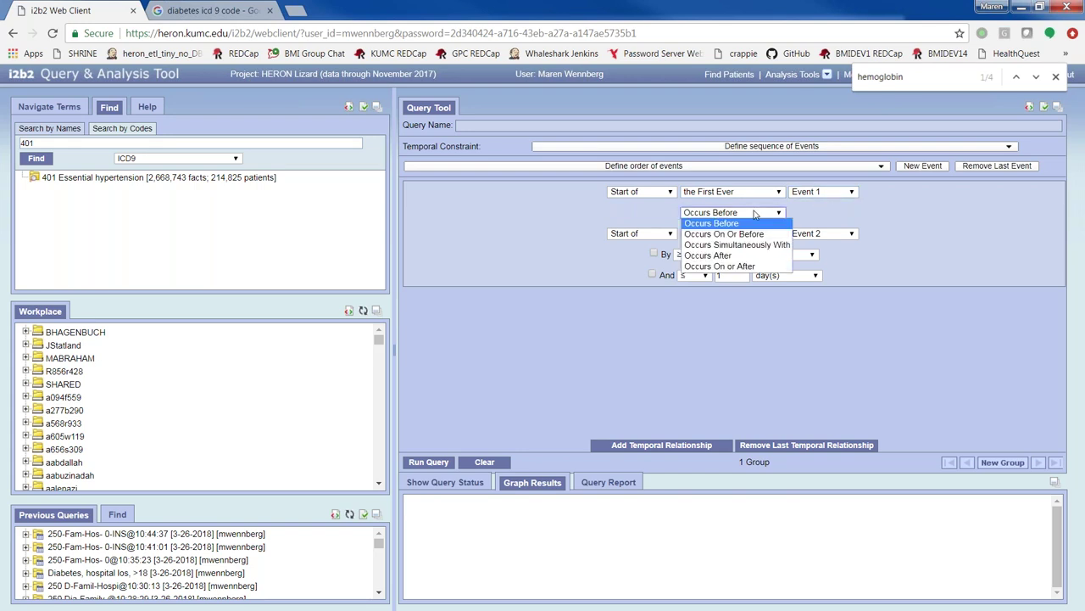
left_click(755, 213)
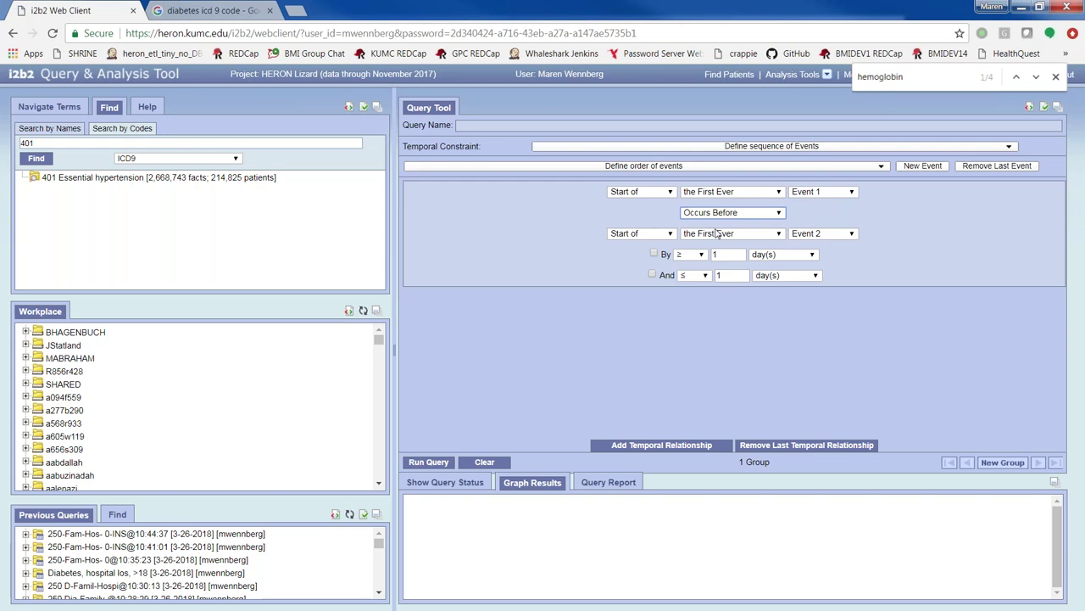
left_click(655, 253)
type("30")
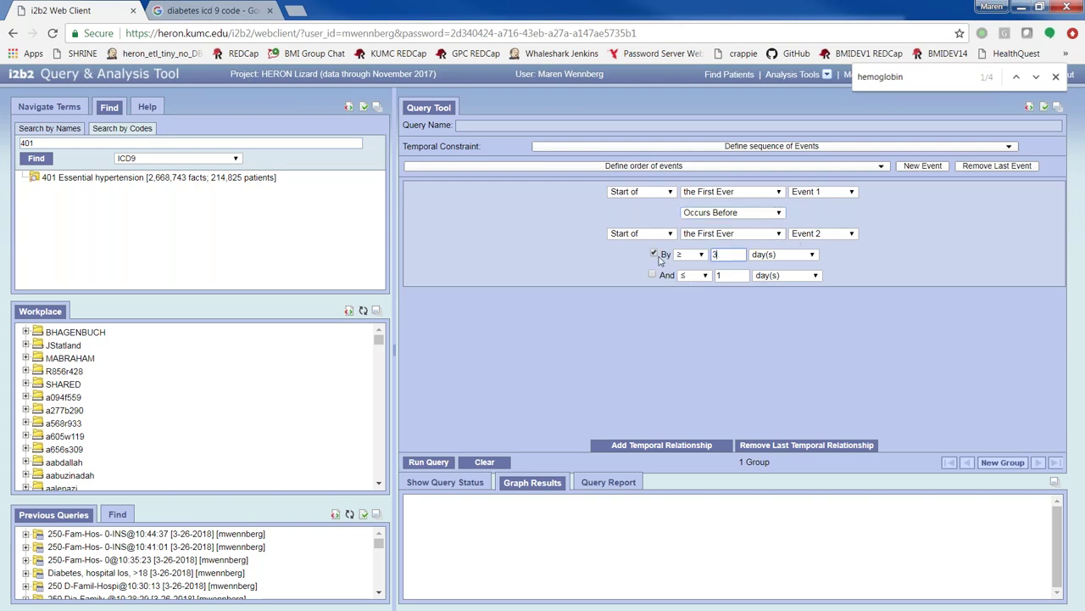
- Run the query under the name "temporal query" with Patient list and Number of patients as result types
left_click(433, 465)
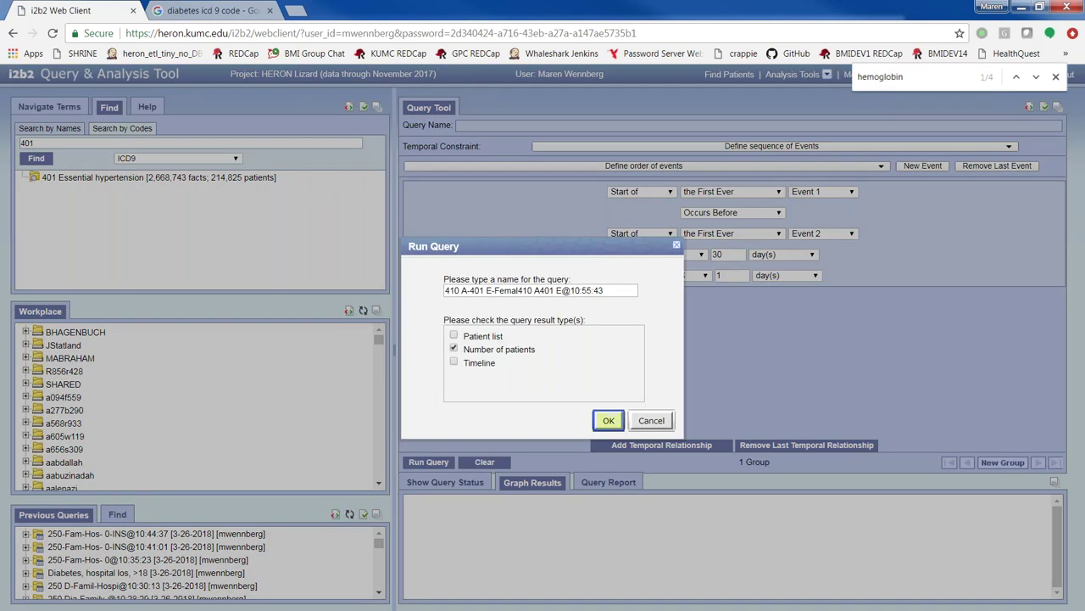
left_click(453, 335)
left_click(490, 294)
key("ctrl+a")
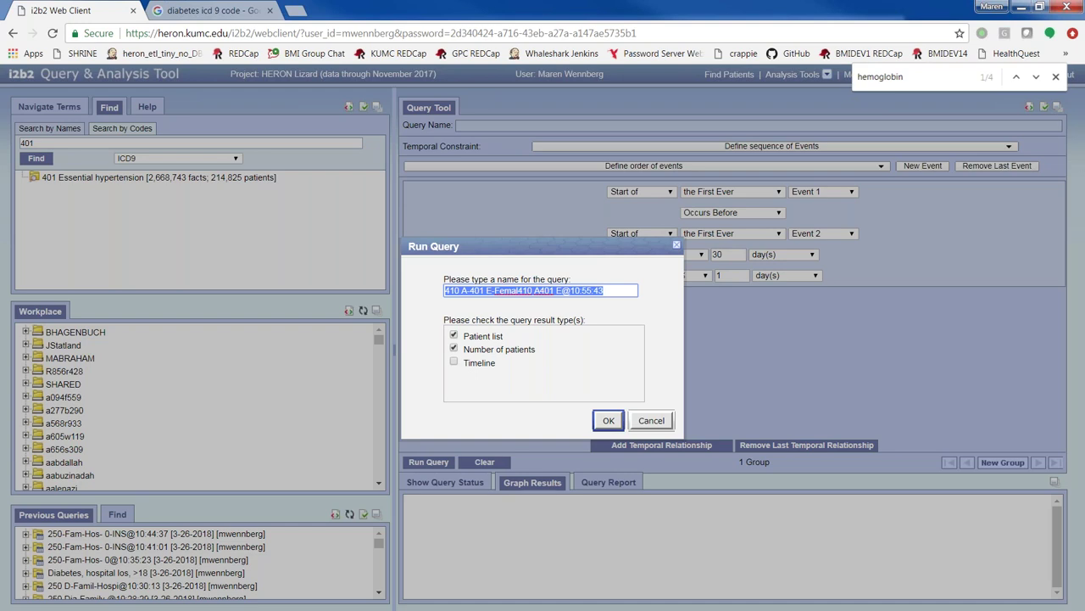
type("temporal query")
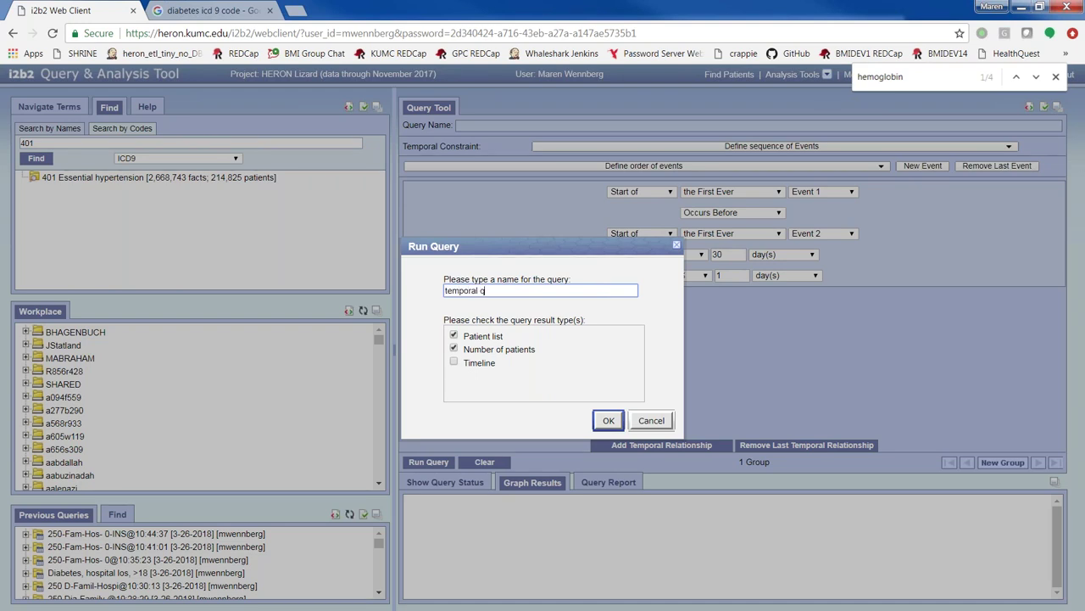
left_click(610, 418)
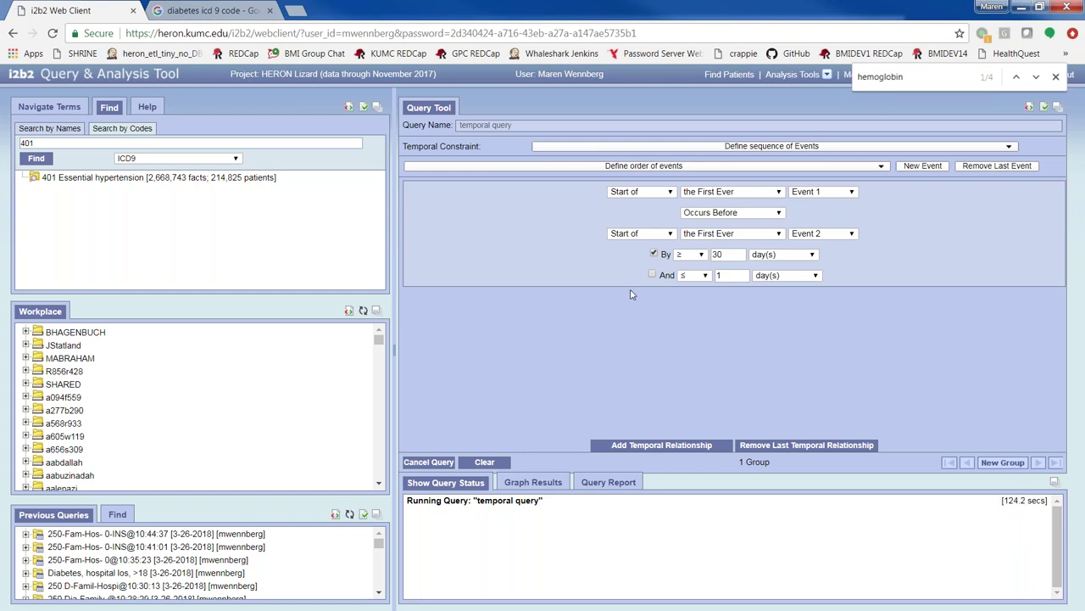
left_click(664, 169)
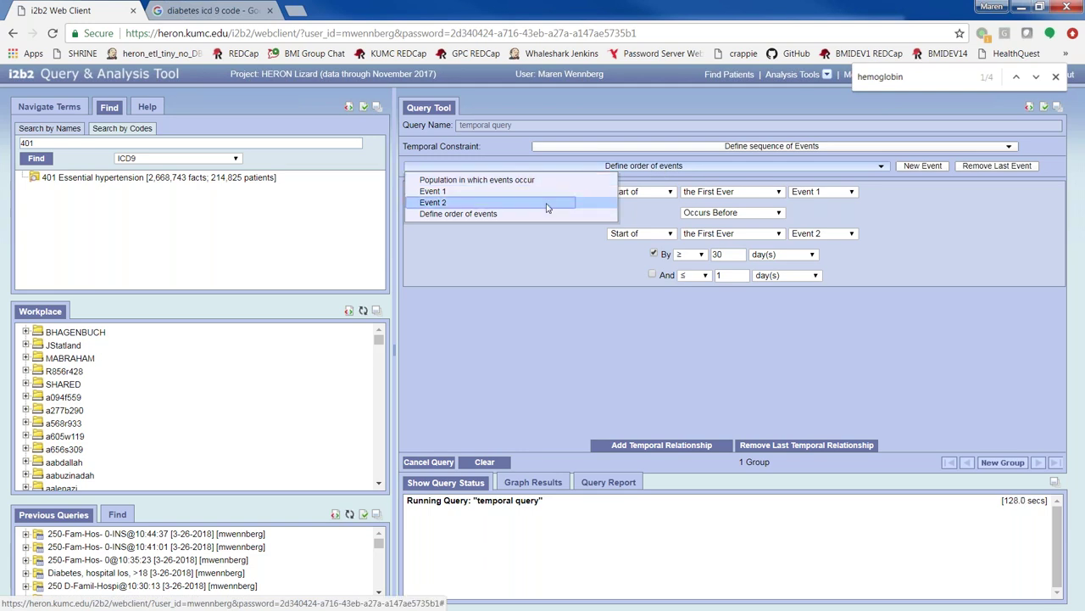
left_click(688, 175)
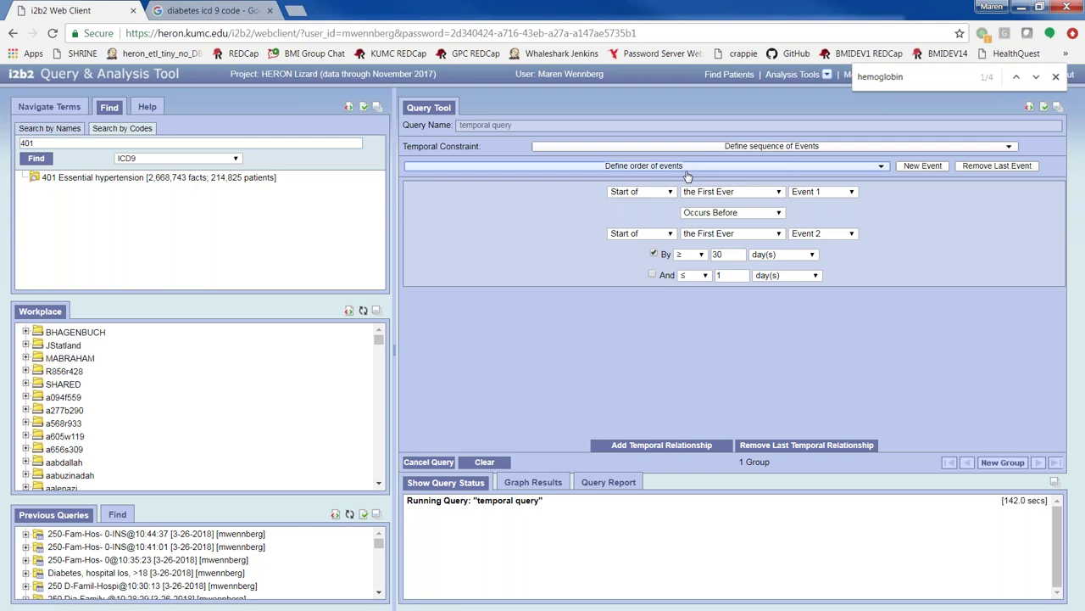
left_click(687, 172)
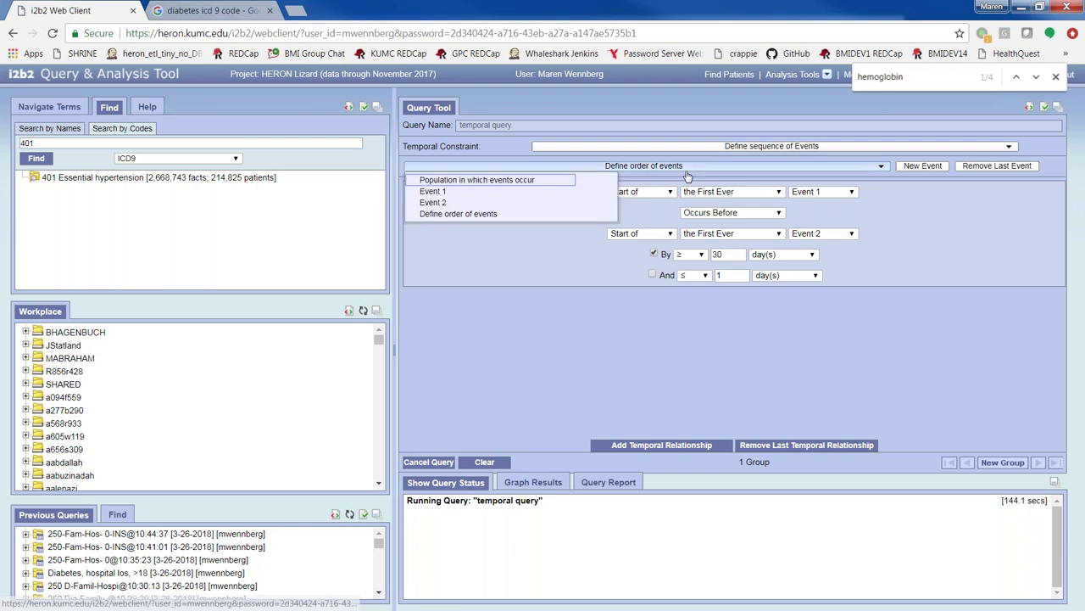
left_click(730, 149)
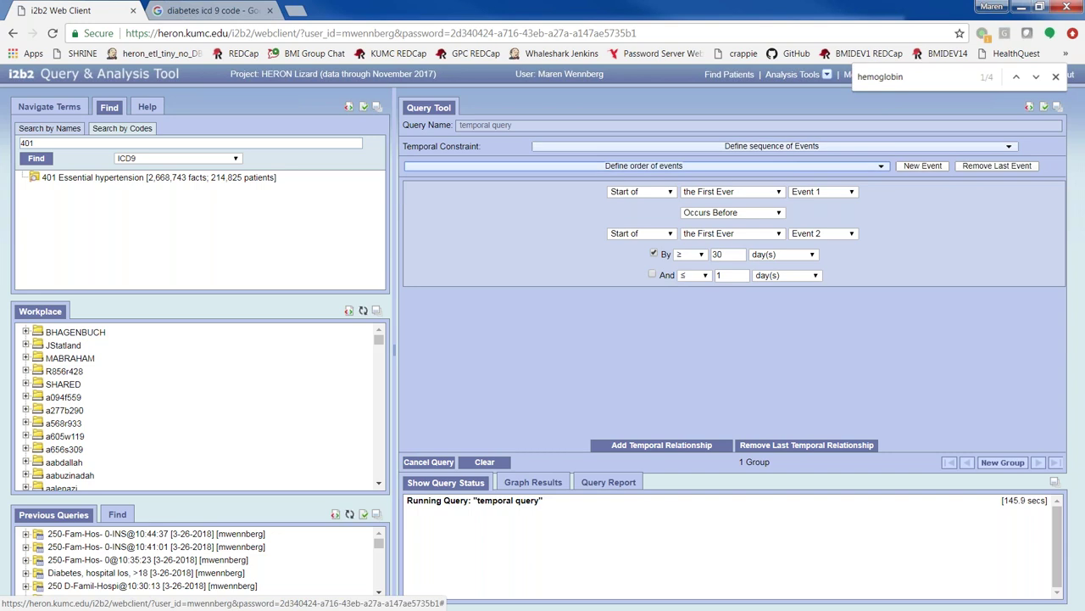
left_click(754, 148)
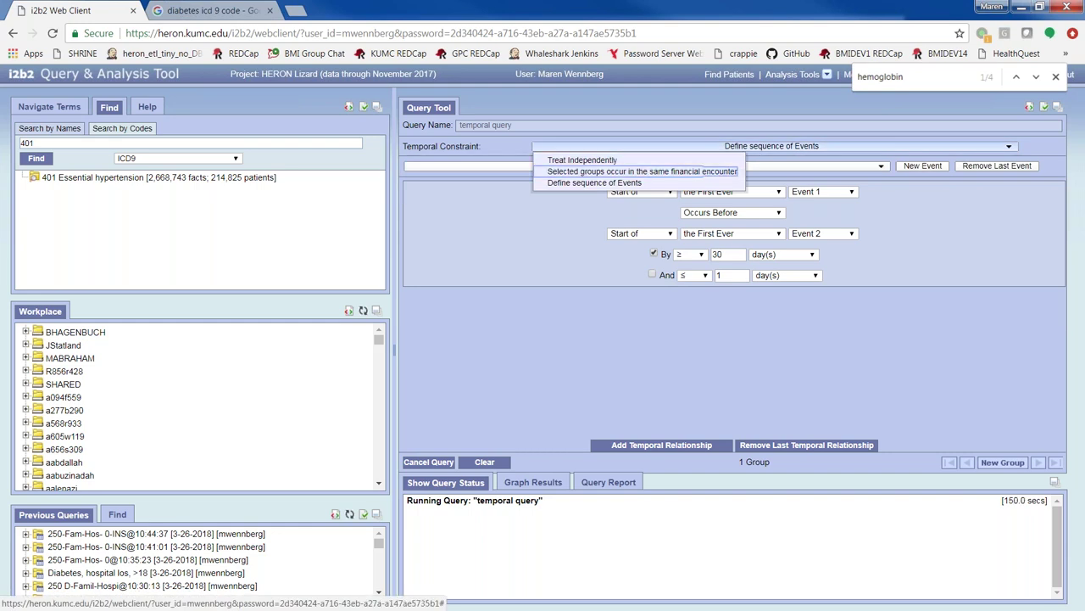
left_click(369, 423)
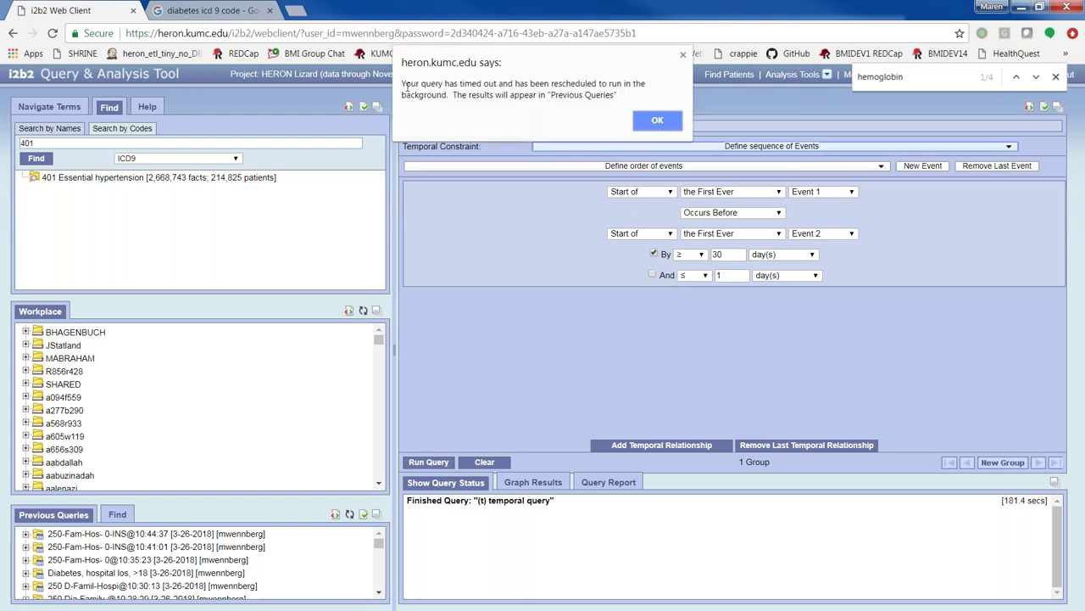
- Dismiss the query timeout notice and clear the temporal query from the Query Tool
left_click_drag(405, 82, 613, 121)
left_click(649, 127)
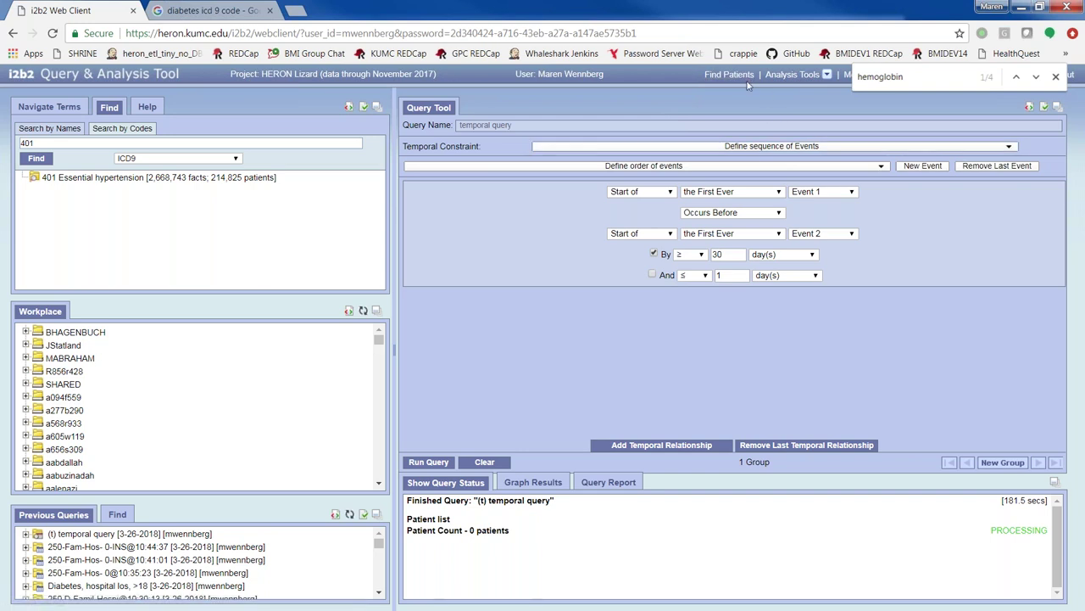
left_click(484, 462)
- Load previous query 250-Fam-Hos- 0-INS@10:41:01 into the Query Tool and replace it with 250-Fam-Hos- 0-INS@10:44:37
scroll(284, 568, "down", 2)
scroll(237, 573, "up", 2)
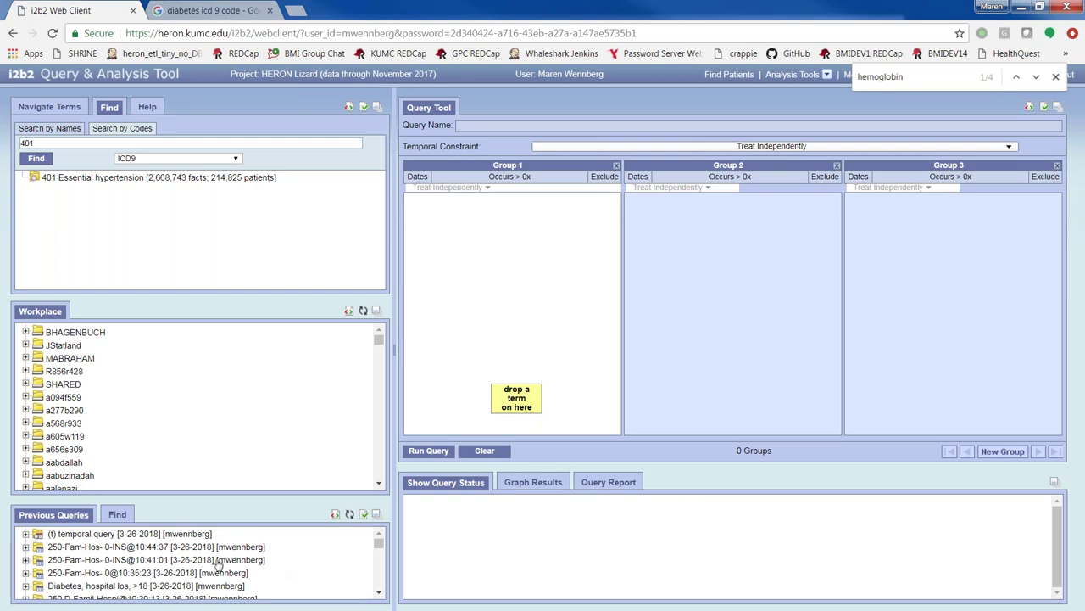
left_click_drag(219, 564, 519, 125)
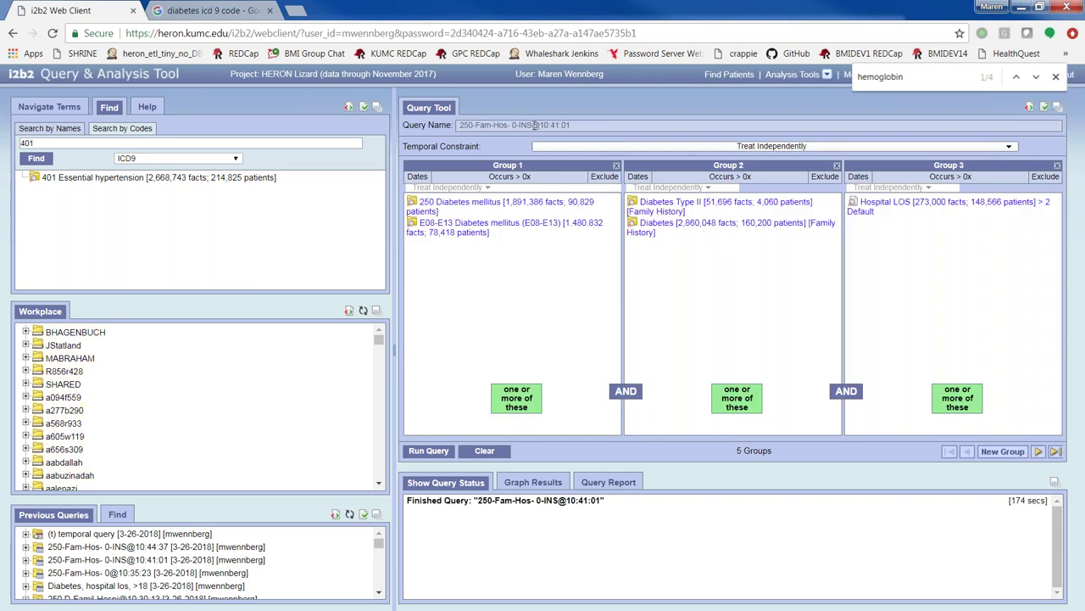
left_click_drag(57, 547, 519, 127)
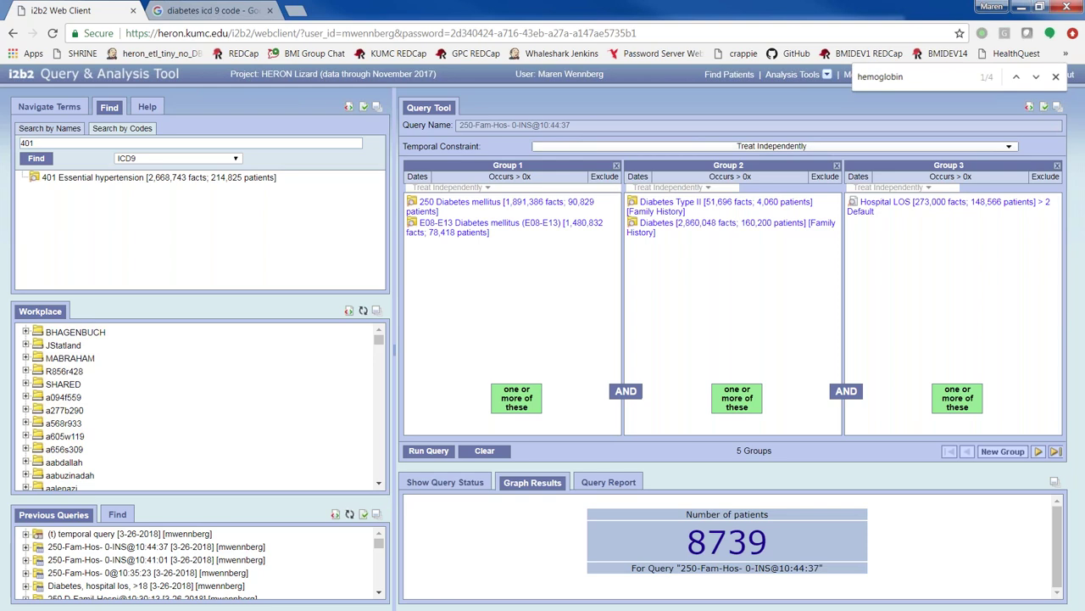
- Examine the loaded query's number of patients and look through its first and last groups
double_click(667, 544)
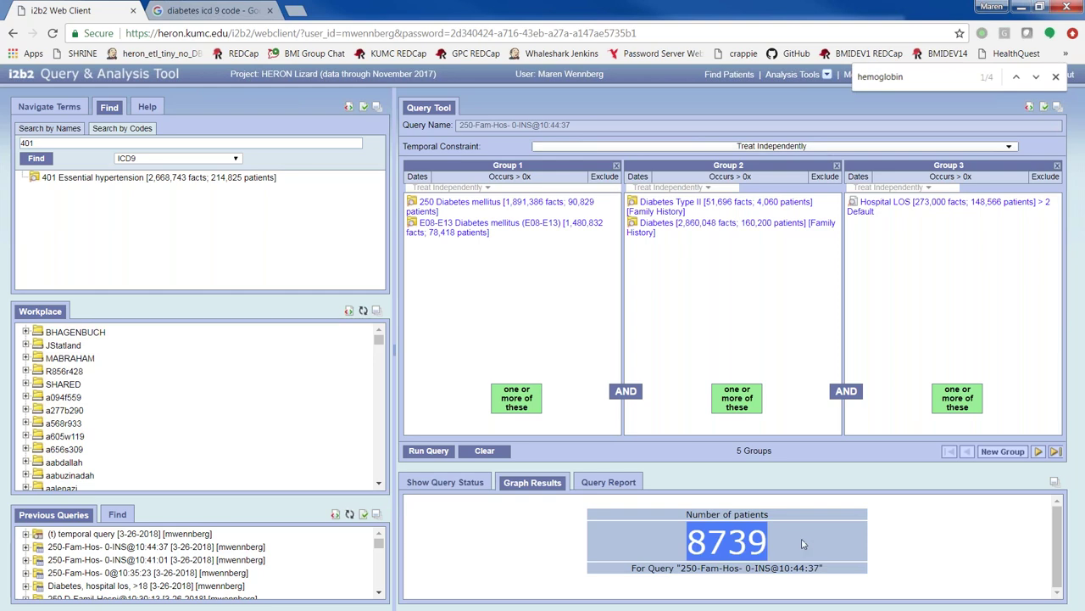
left_click(709, 547)
double_click(765, 539)
left_click(1033, 447)
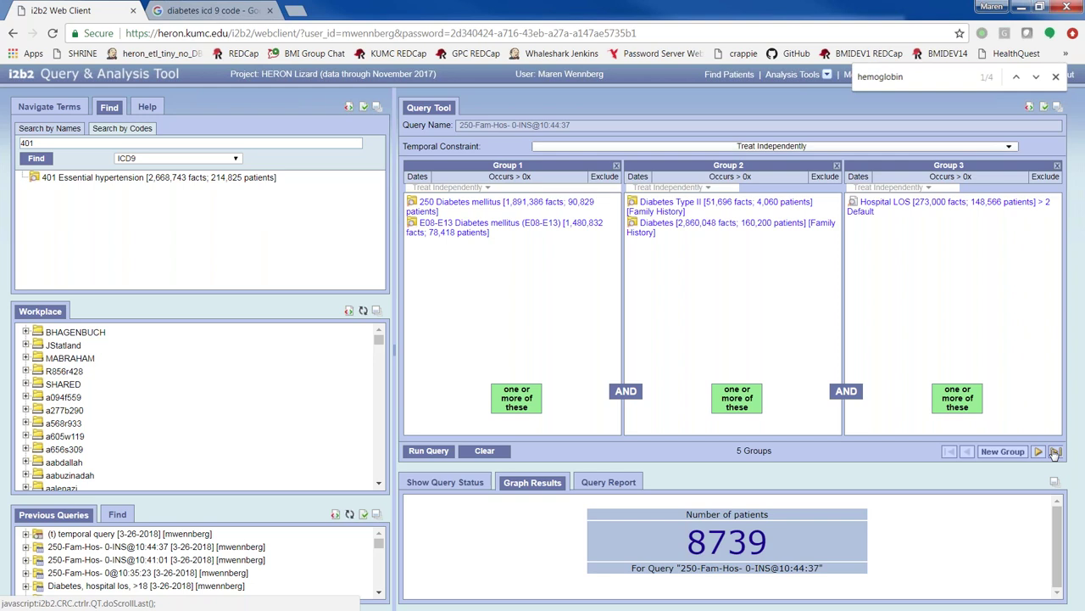
left_click(1056, 451)
left_click(949, 451)
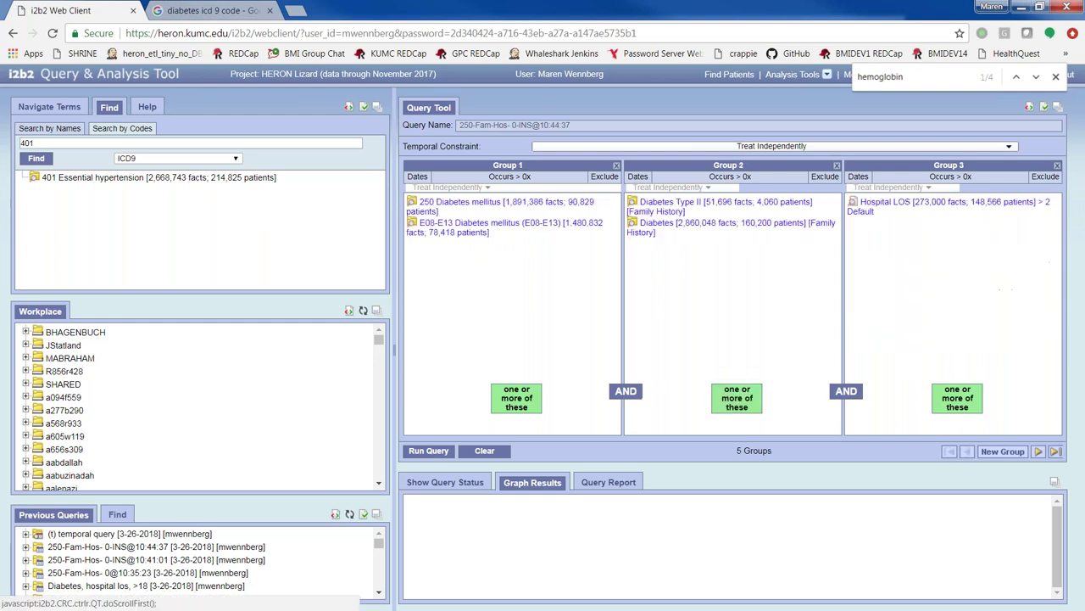
- Reload previous query 250-Fam-Hos- 0-INS@10:44:37 and delete its Group 5 with the insulin and Gender terms
left_click_drag(68, 546, 526, 118)
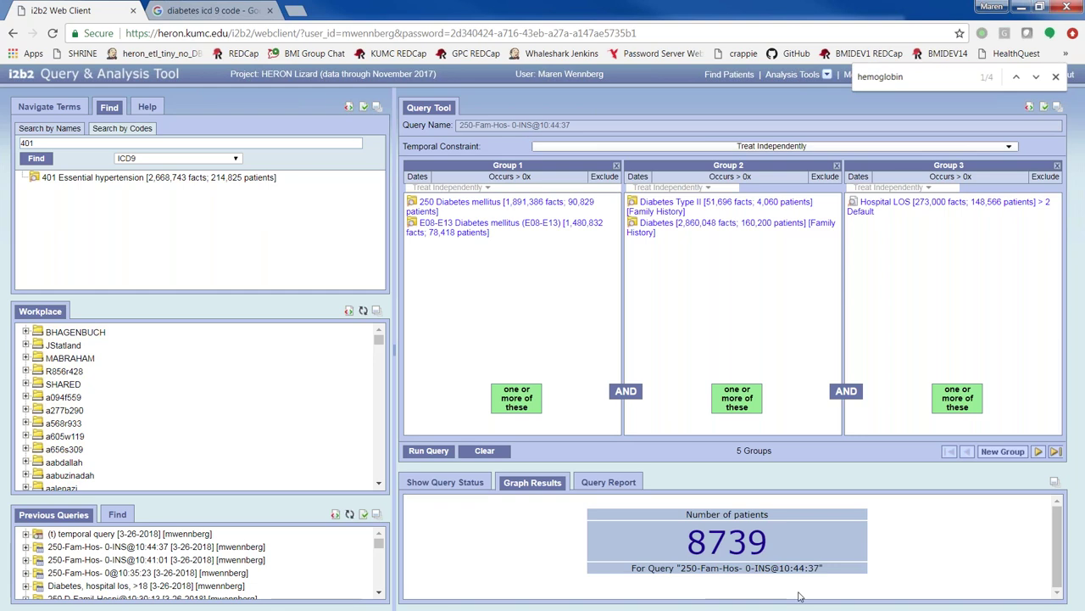
left_click(1058, 454)
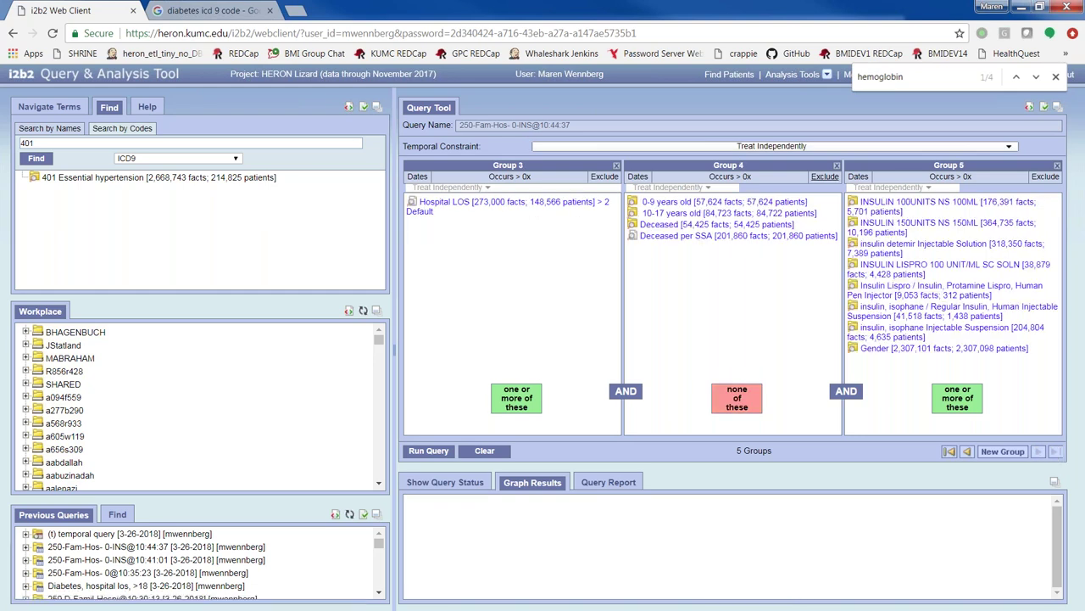
left_click(1057, 167)
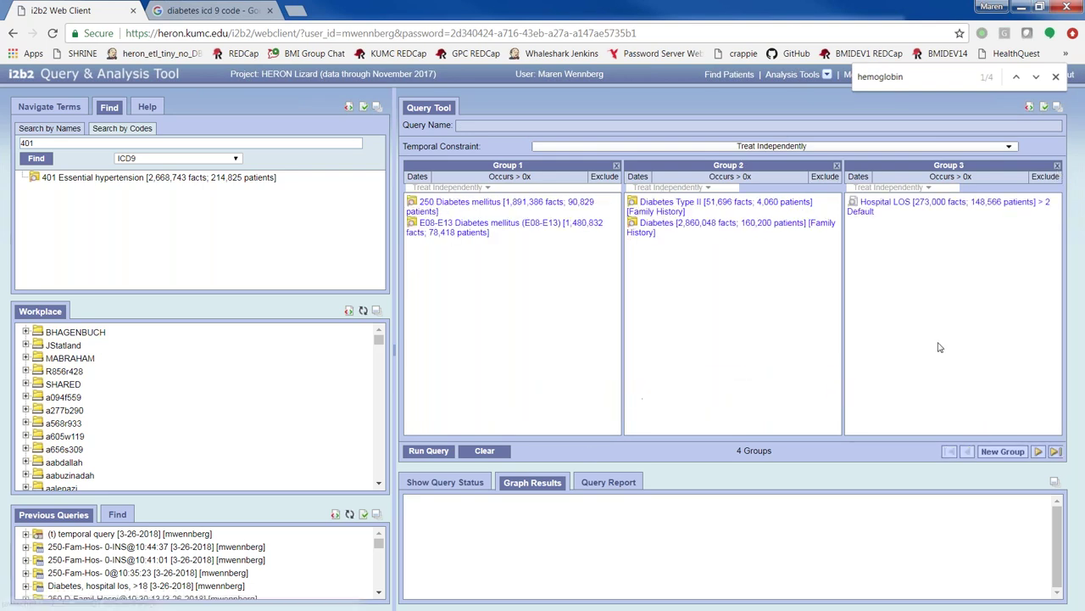
- Delete Group 4 with the age and deceased exclusion terms, and run the remaining query under the name Diabetes Patient List
left_click(1056, 450)
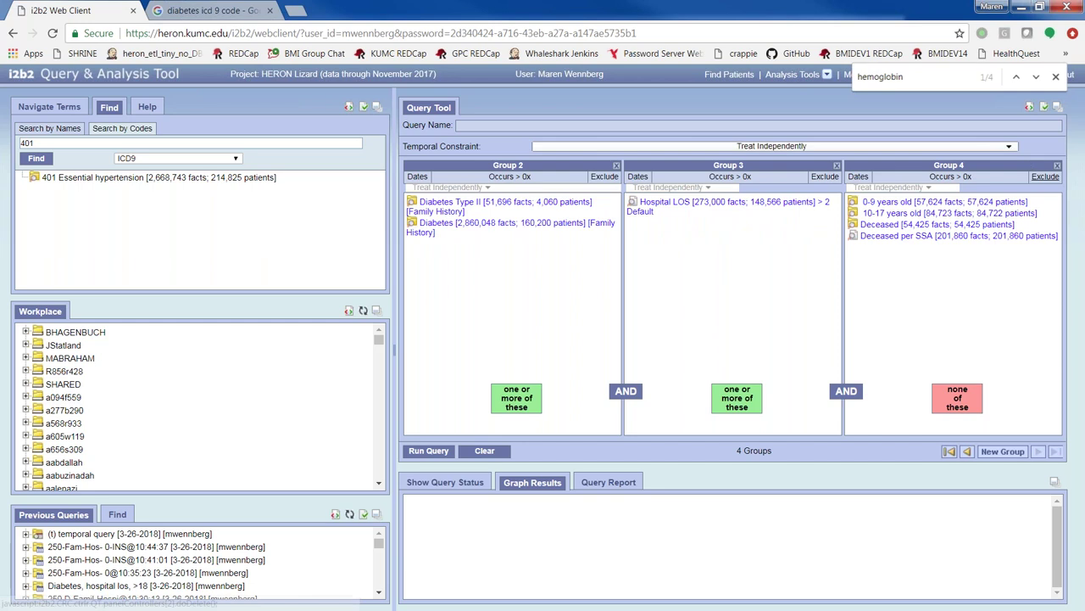
left_click(1057, 166)
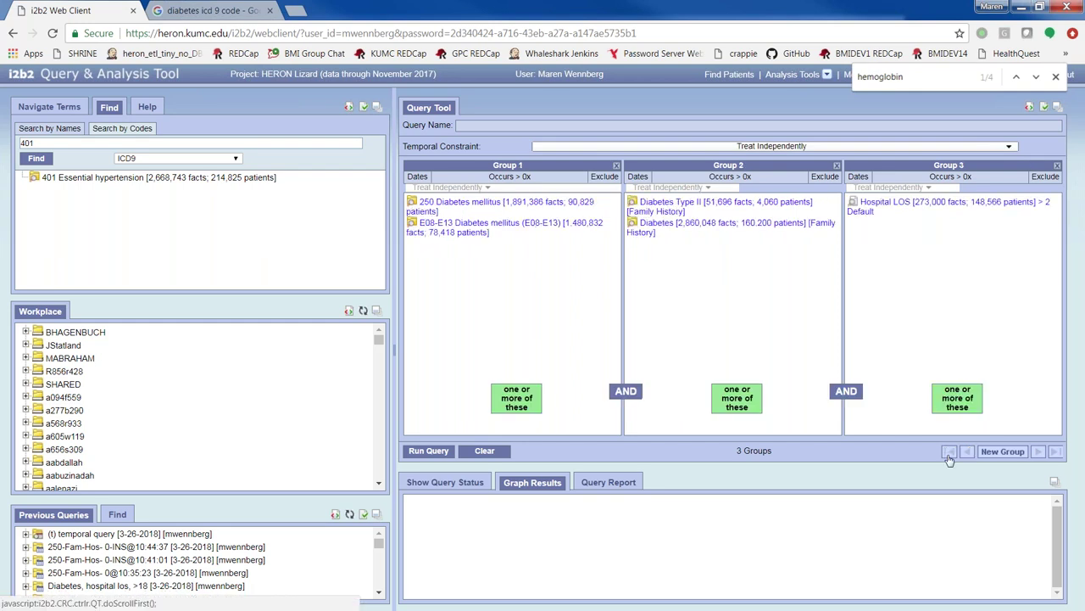
left_click(416, 450)
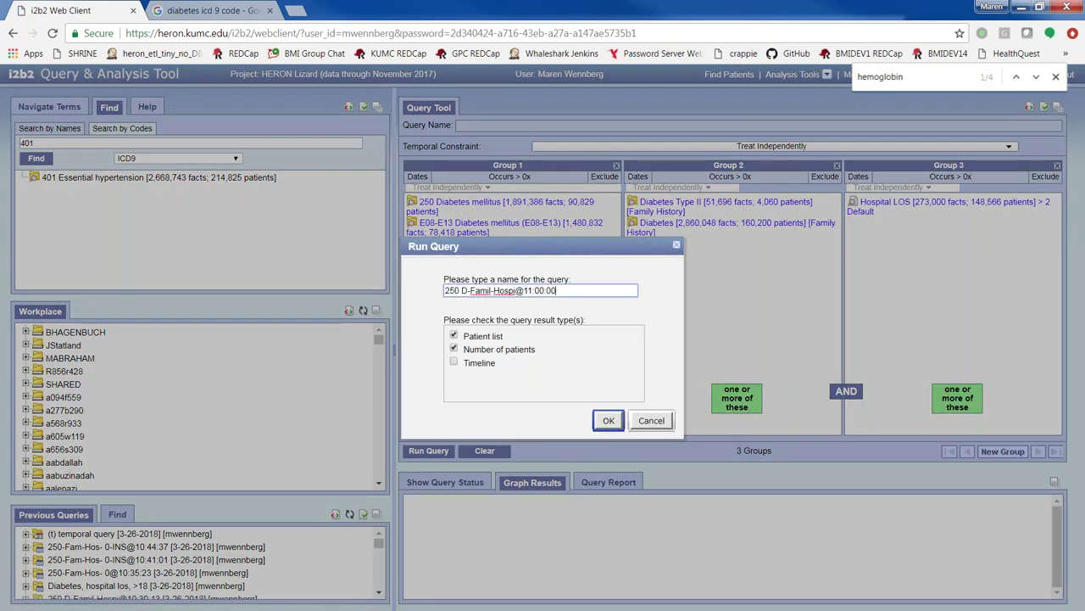
type("Diabetes")
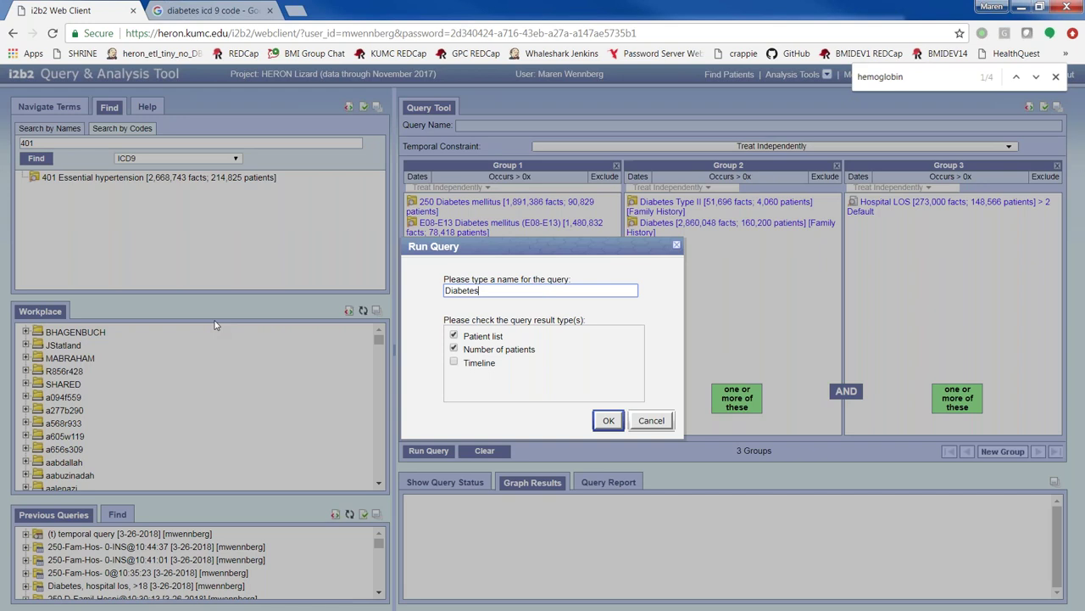
type(" Patient List")
left_click(609, 422)
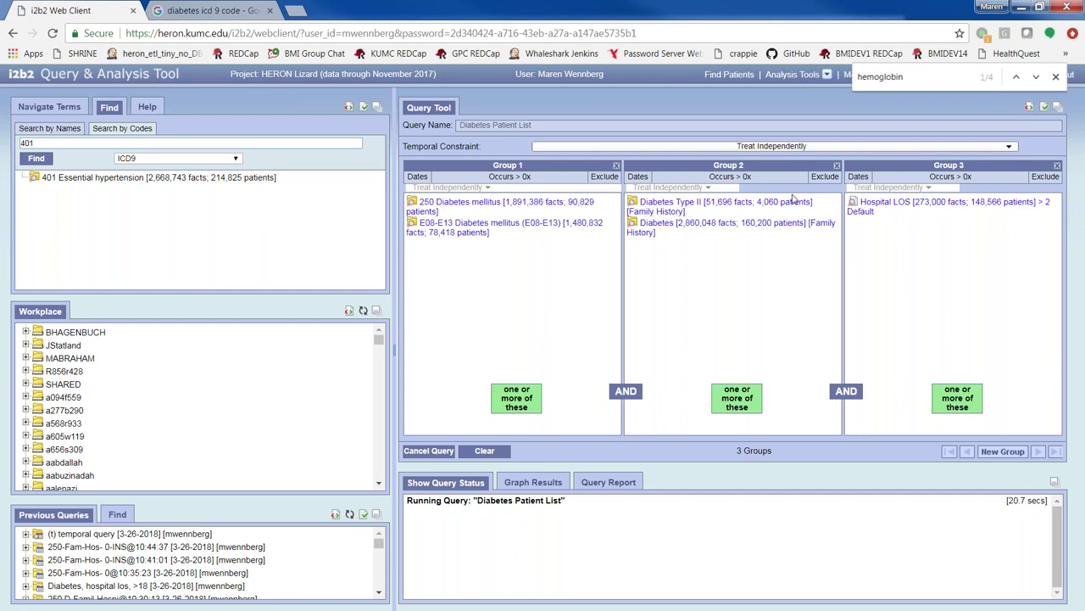
- Close the browser's find bar and view the available temporal constraint options while the query runs
left_click(1056, 76)
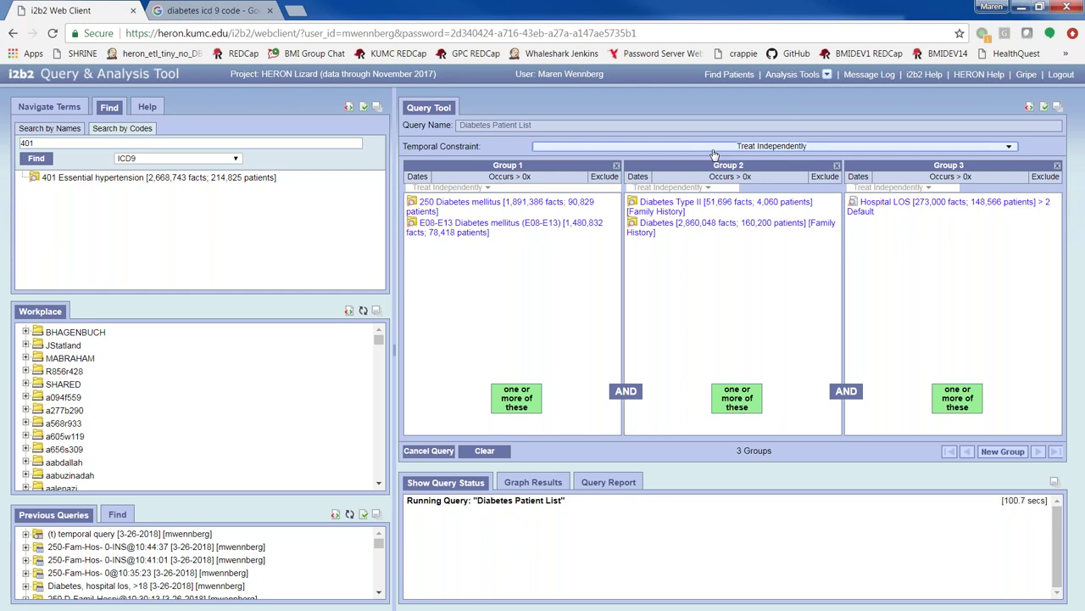
left_click(714, 153)
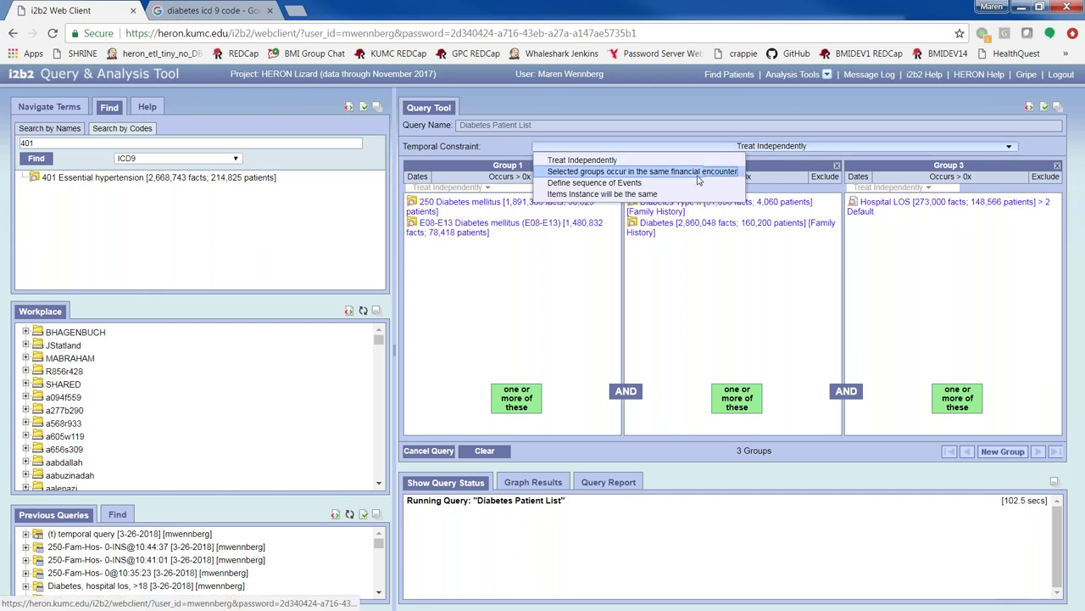
left_click(478, 189)
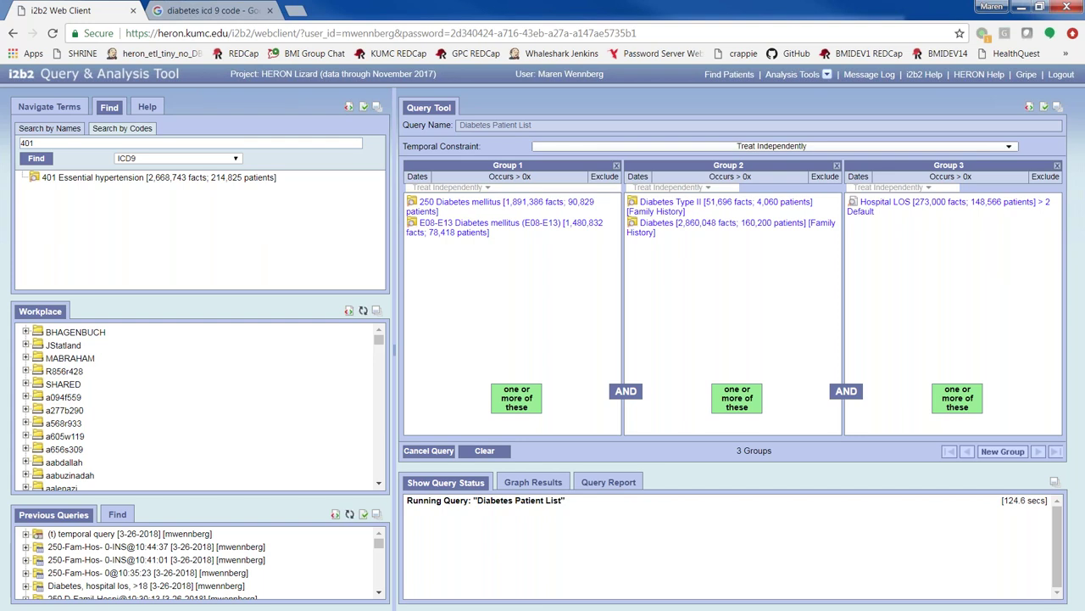
left_click(827, 75)
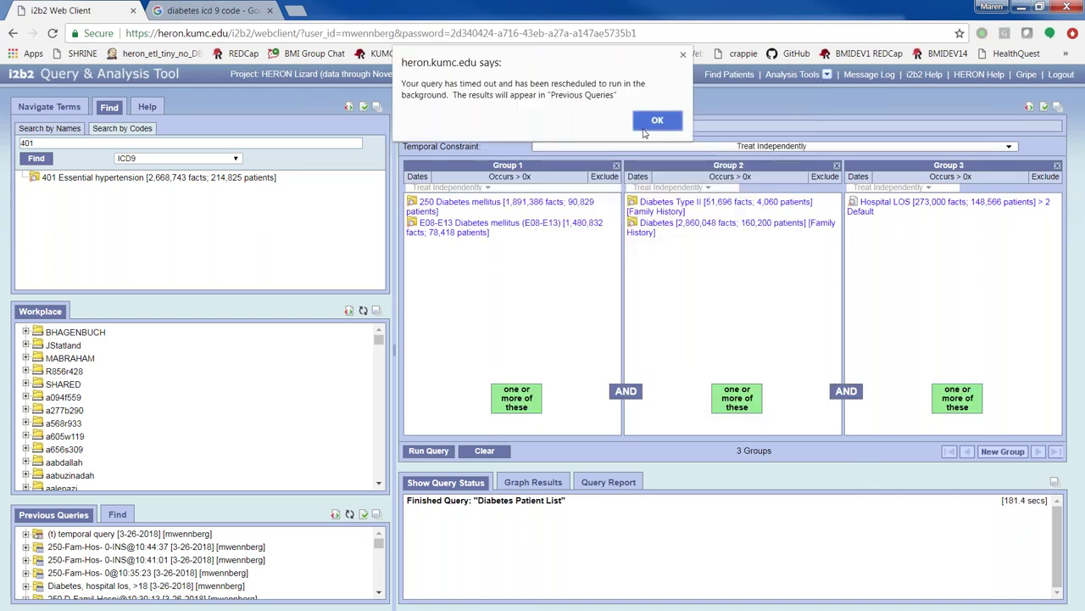
- Dismiss the query timeout notice and clear the Diabetes Patient List query from the Query Tool
left_click(643, 128)
left_click(484, 450)
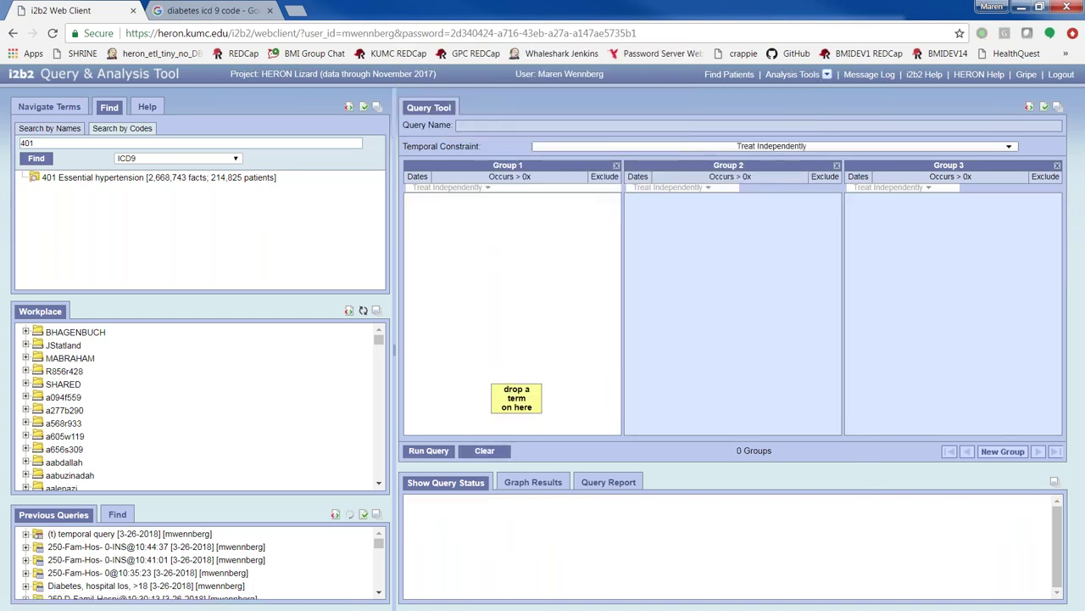
- Return to browsing the term hierarchy and collapse the Demographics folder
left_click(42, 103)
left_click(70, 151)
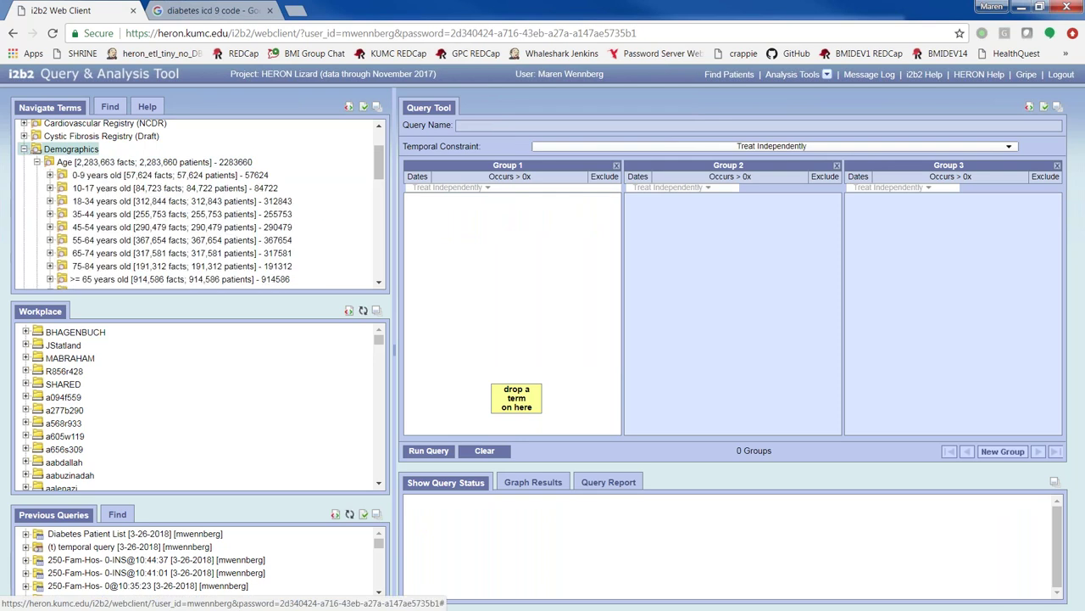
left_click(71, 148)
scroll(68, 189, "up", 3)
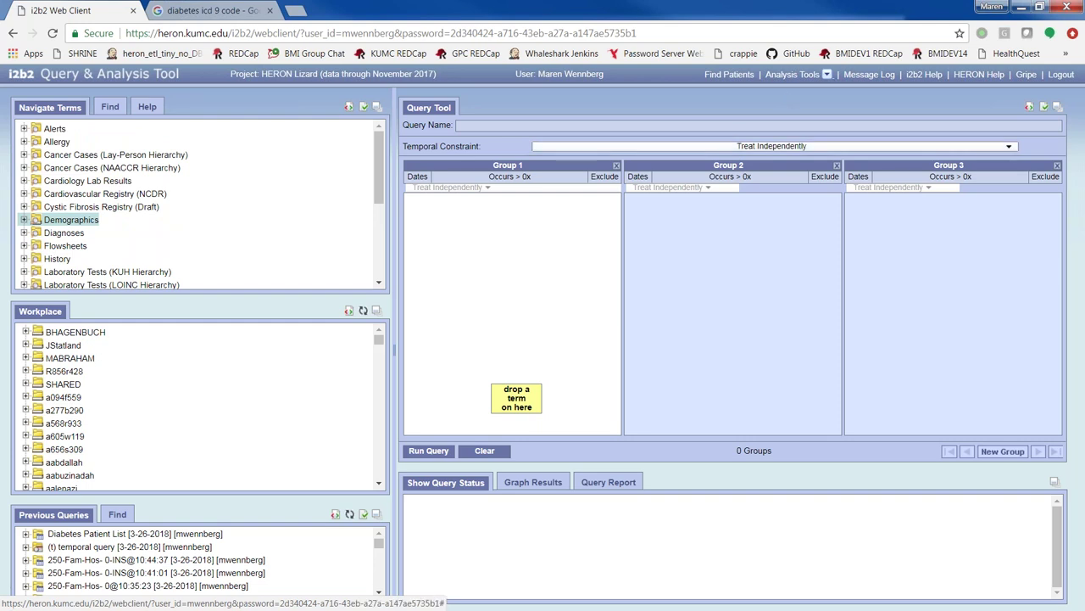
- Add the Myeloma term from SEER Site Summary under Cancer Cases (Lay-Person Hierarchy) to Group 1
left_click(24, 154)
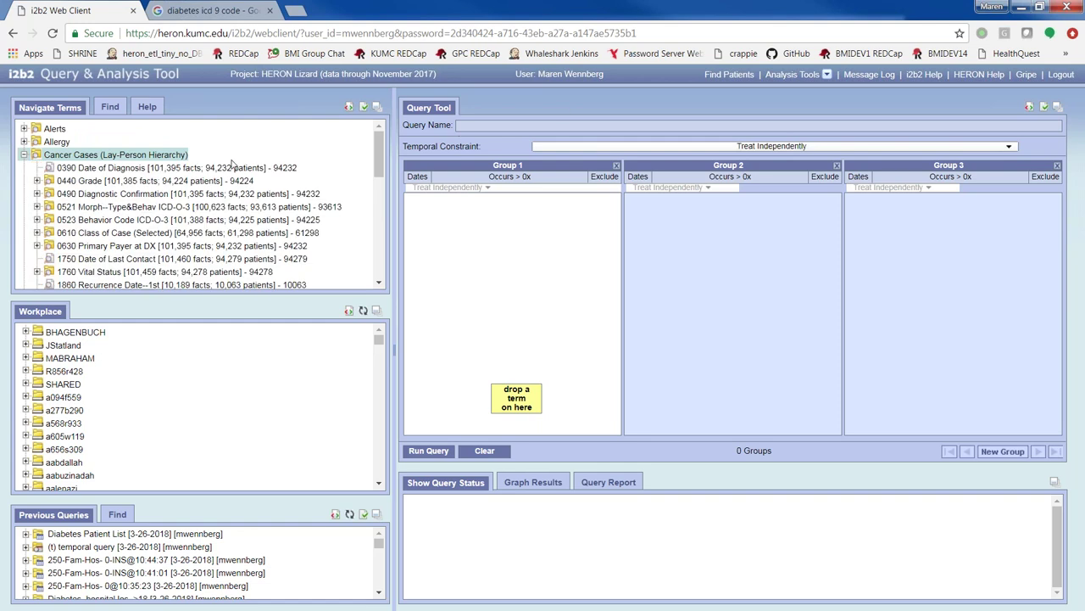
scroll(182, 212, "down", 3)
double_click(182, 209)
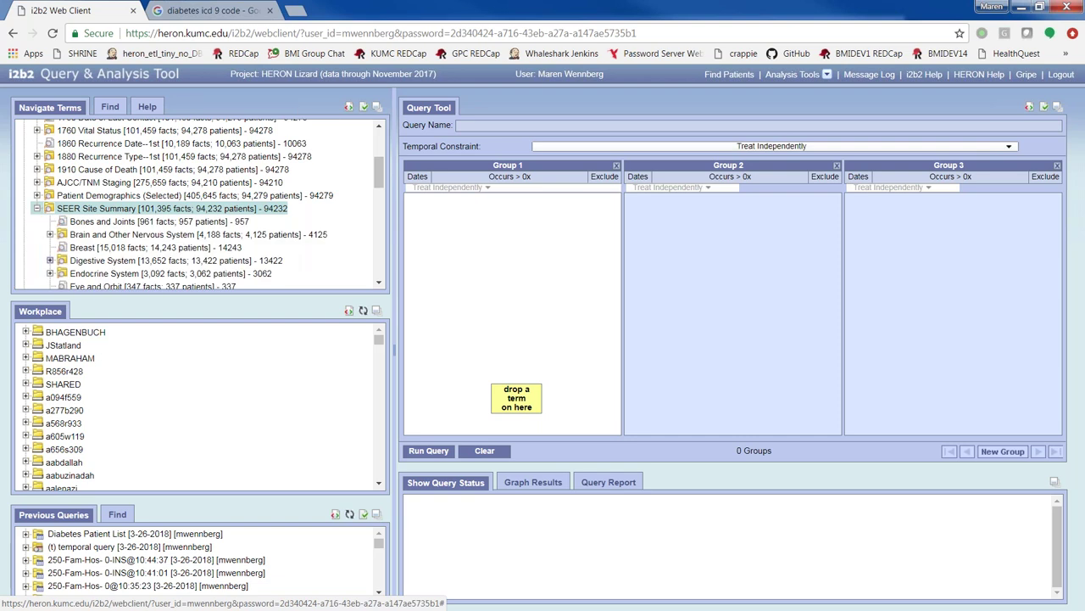
scroll(310, 229, "down", 2)
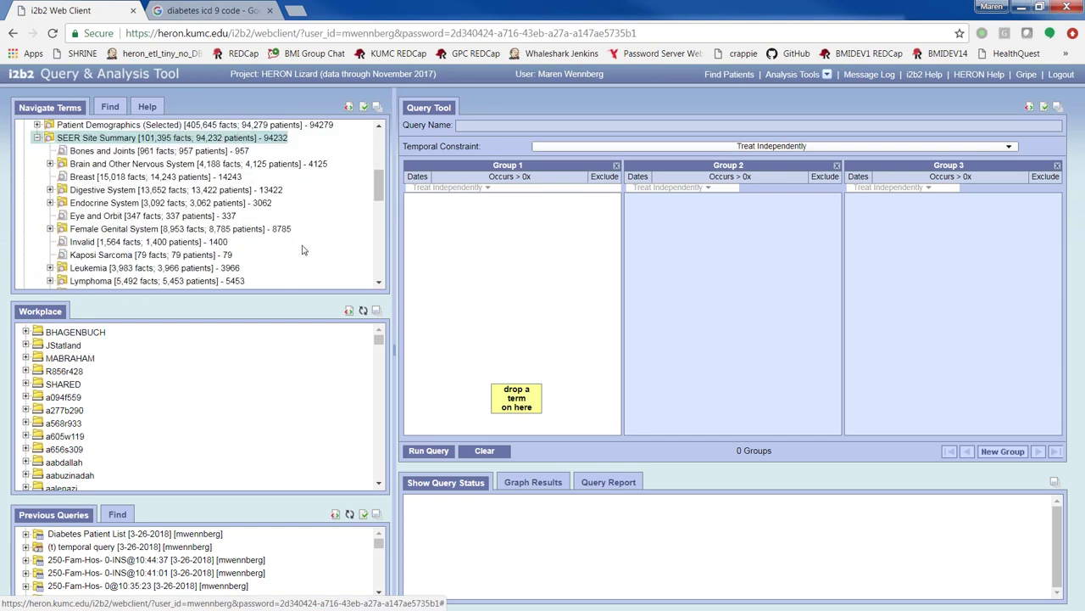
scroll(313, 255, "up", 2)
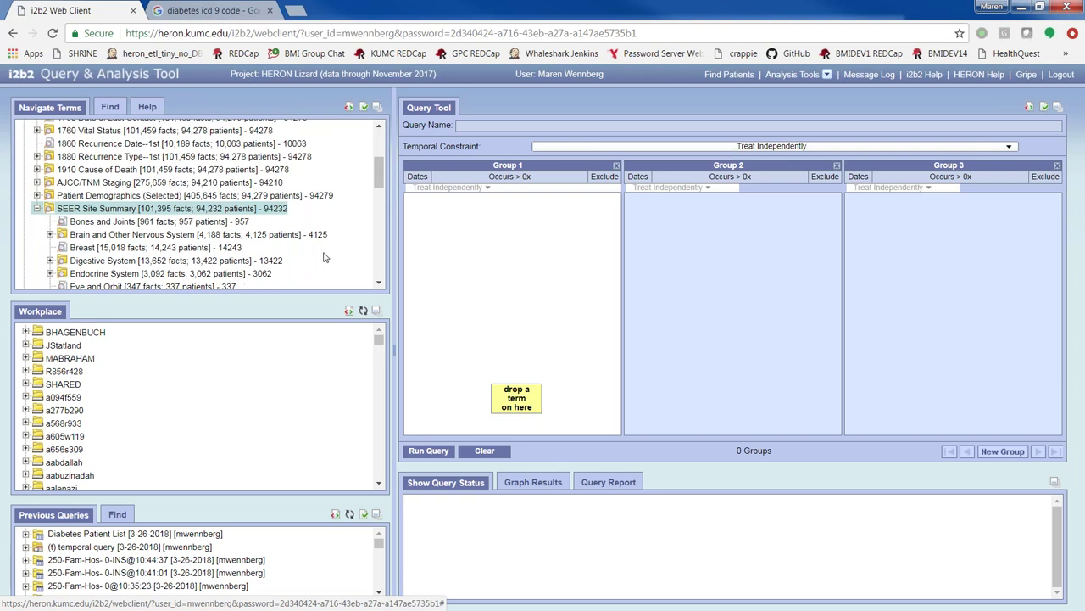
scroll(313, 258, "down", 2)
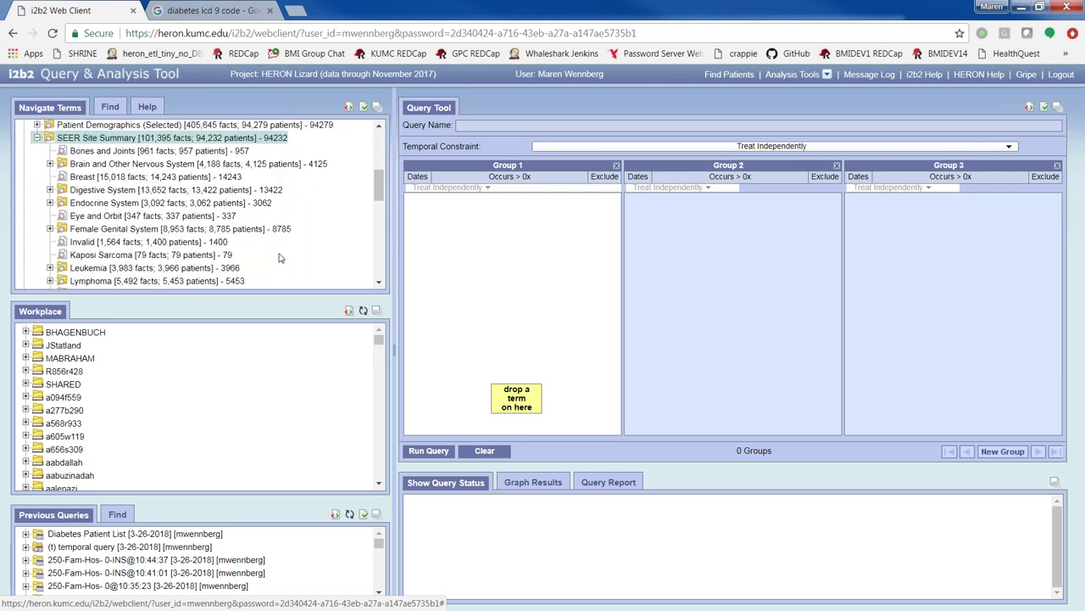
scroll(280, 257, "down", 2)
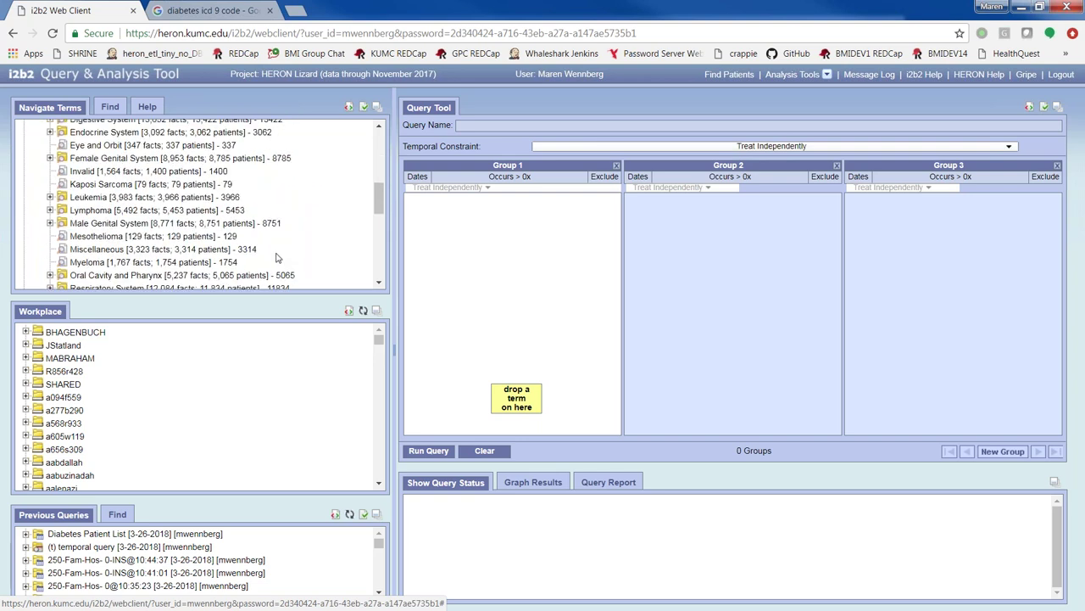
scroll(276, 258, "down", 2)
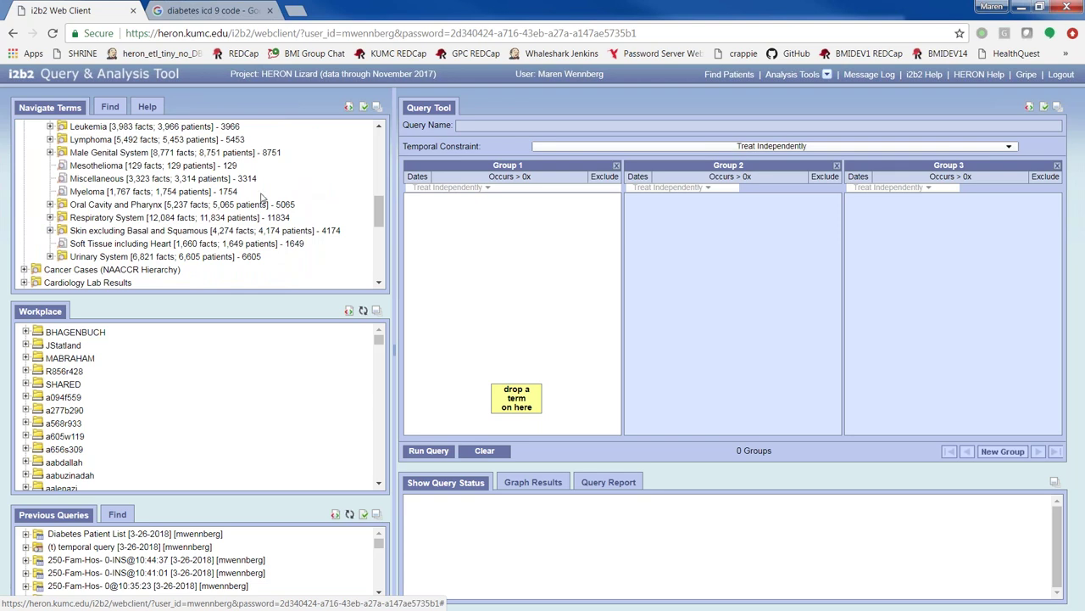
left_click_drag(120, 194, 438, 290)
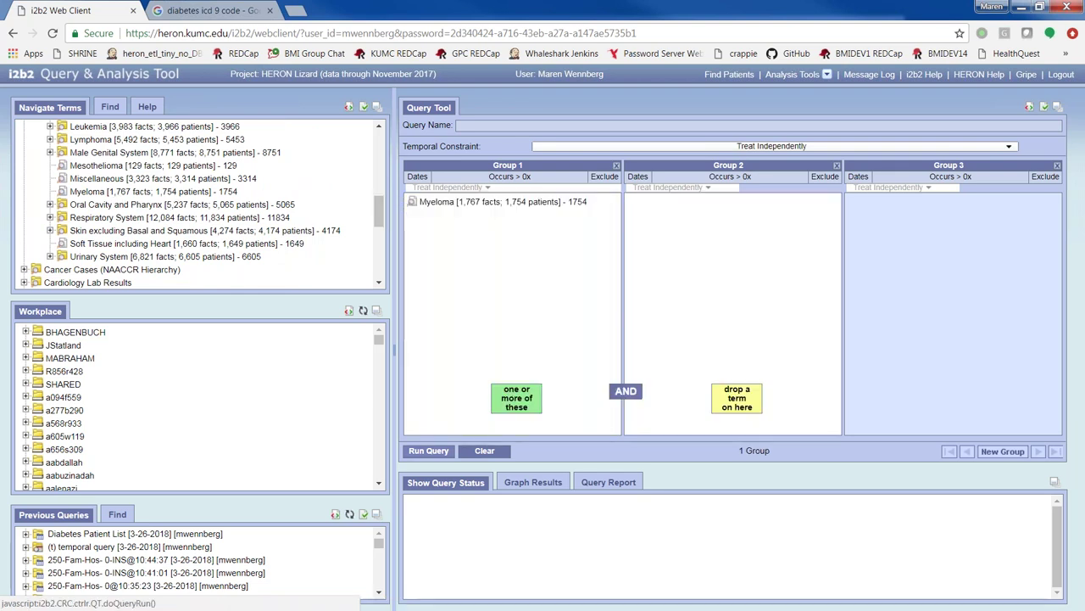
- Run the single-group query under the name Myeloma
left_click(429, 450)
left_click_drag(553, 295, 485, 290)
key("BackSpace")
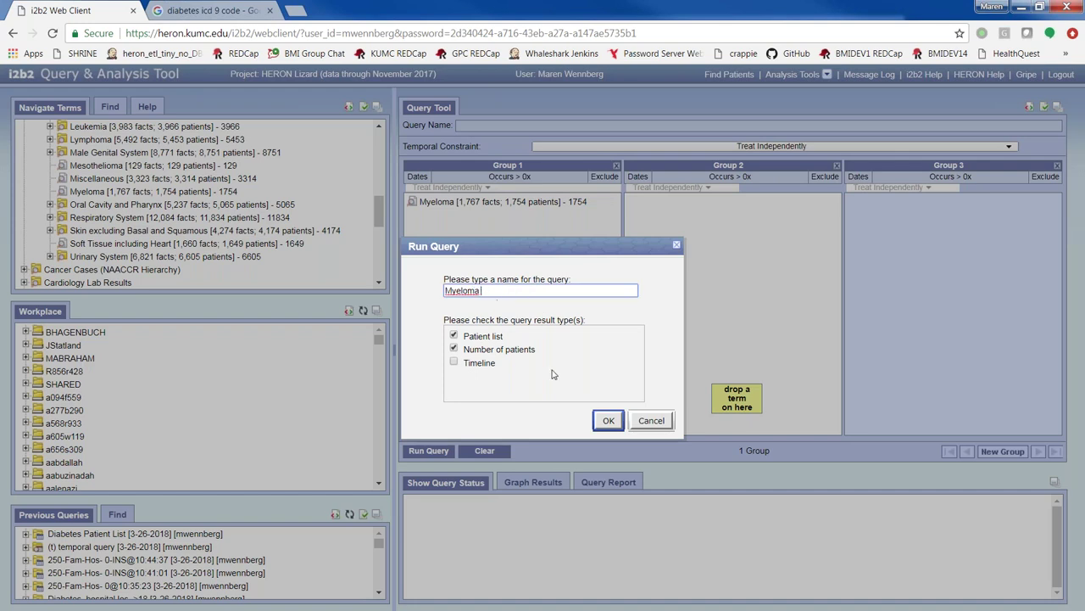
left_click(607, 421)
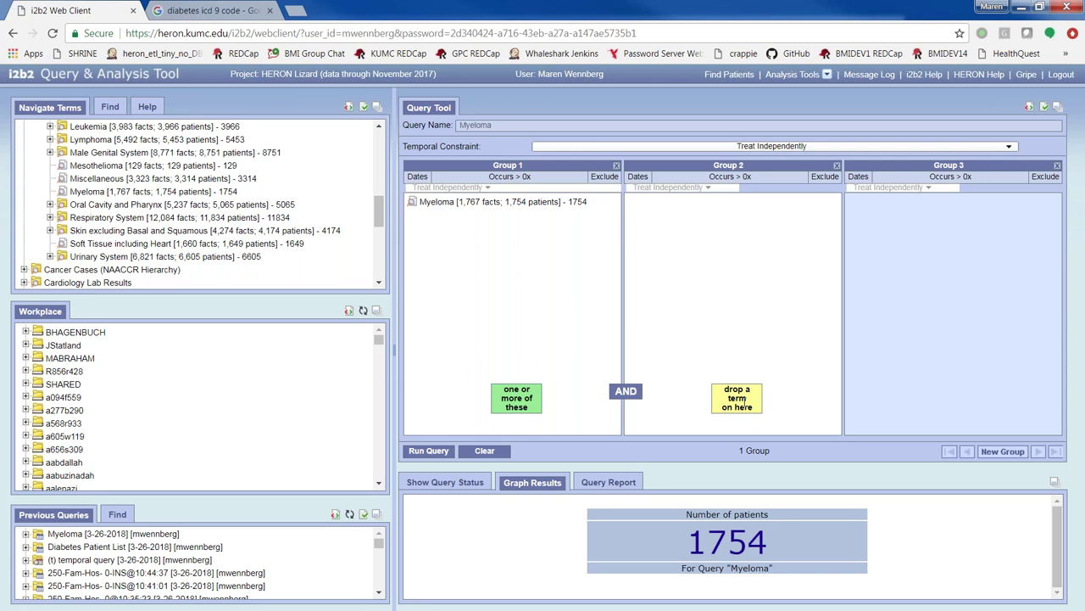
- Enlarge the Previous Queries list and expand the Myeloma query's results down to its patient set
left_click(28, 535)
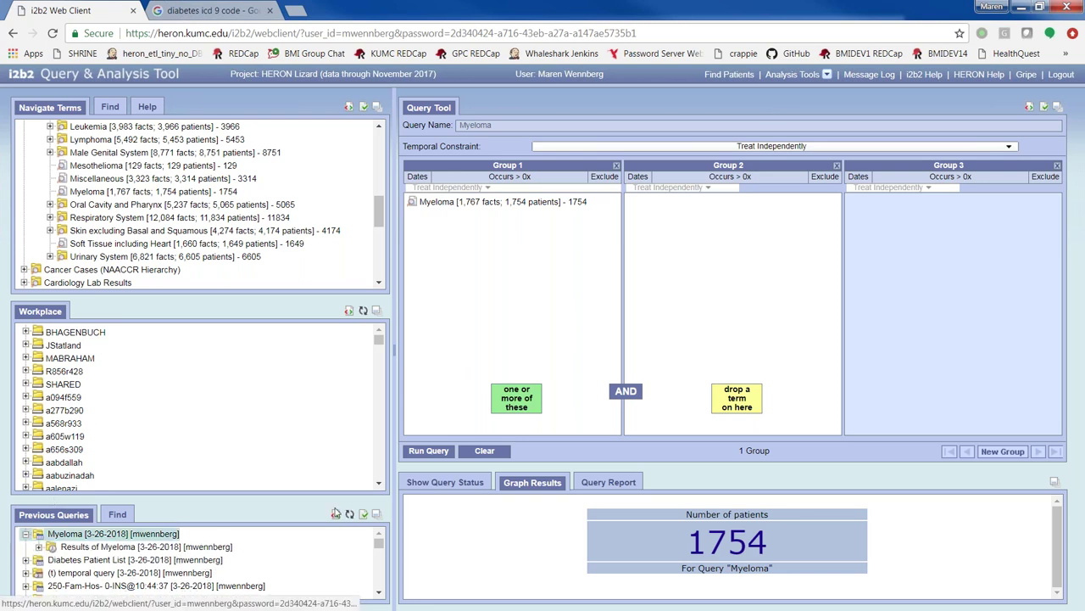
left_click(378, 515)
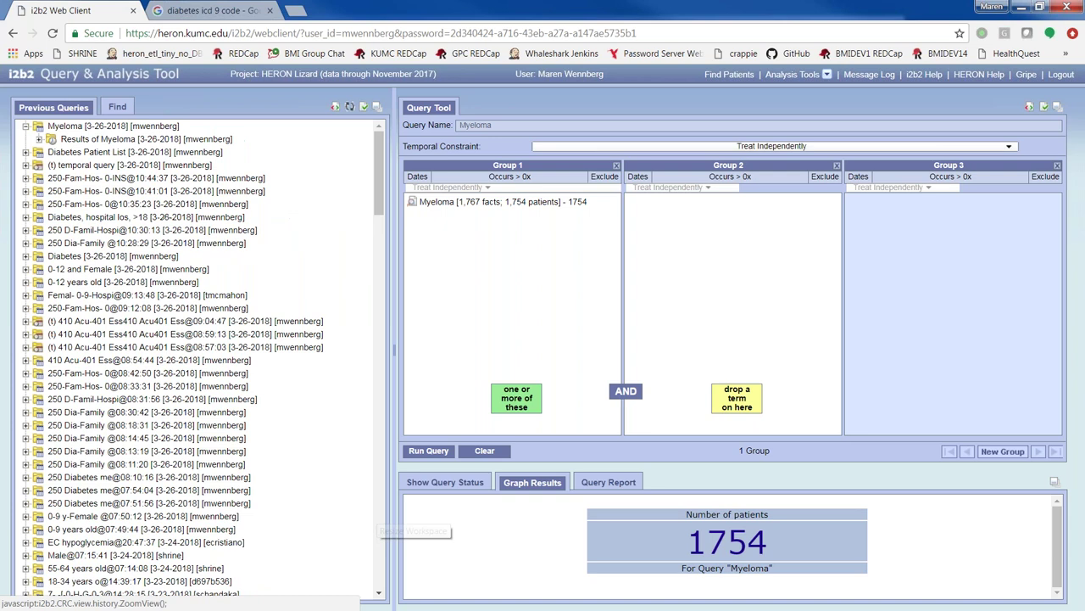
left_click(75, 141)
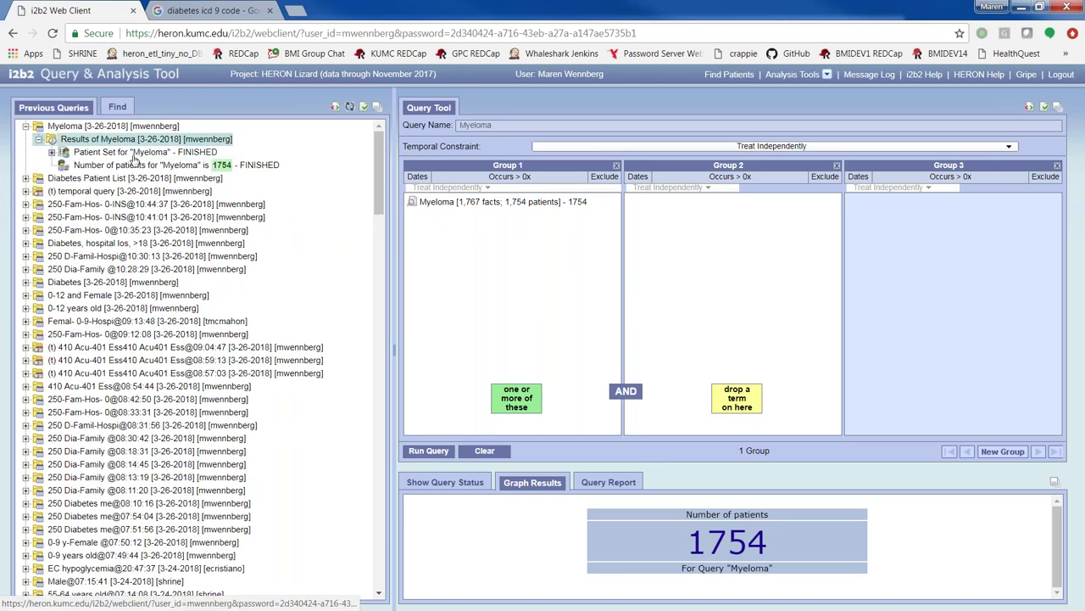
- Run the Demographics (1 Patient Set) - Simple Counts analysis on the Myeloma patient set
left_click(827, 74)
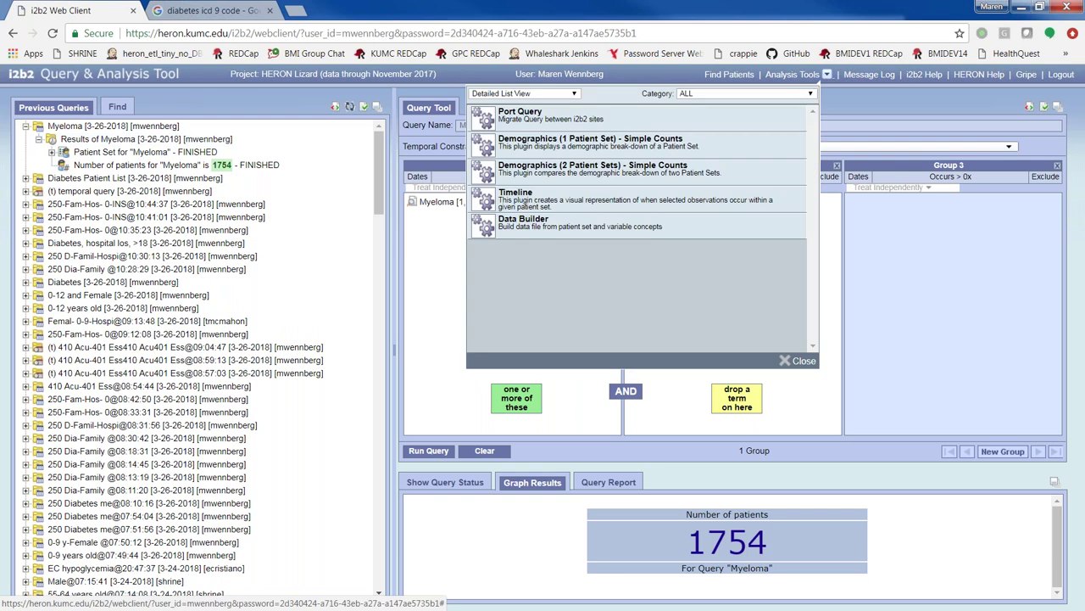
left_click(628, 141)
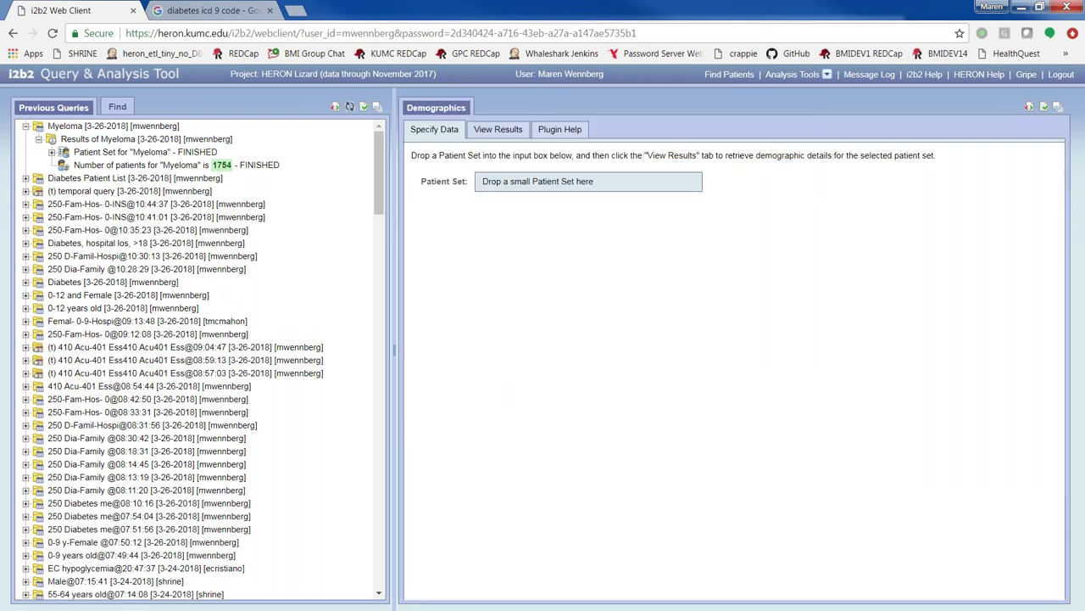
left_click_drag(77, 156, 515, 189)
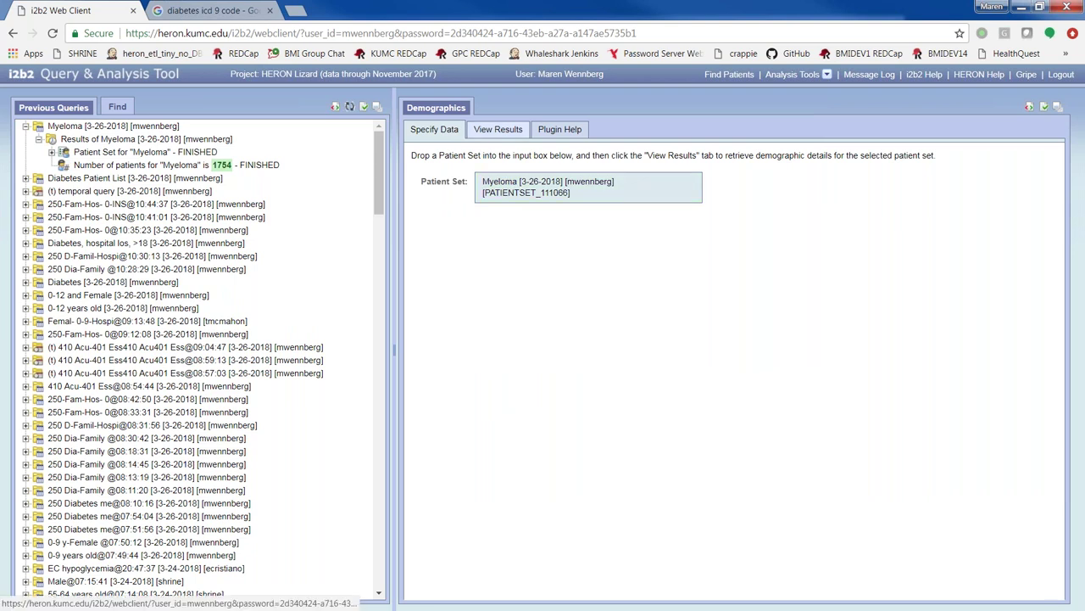
left_click(497, 129)
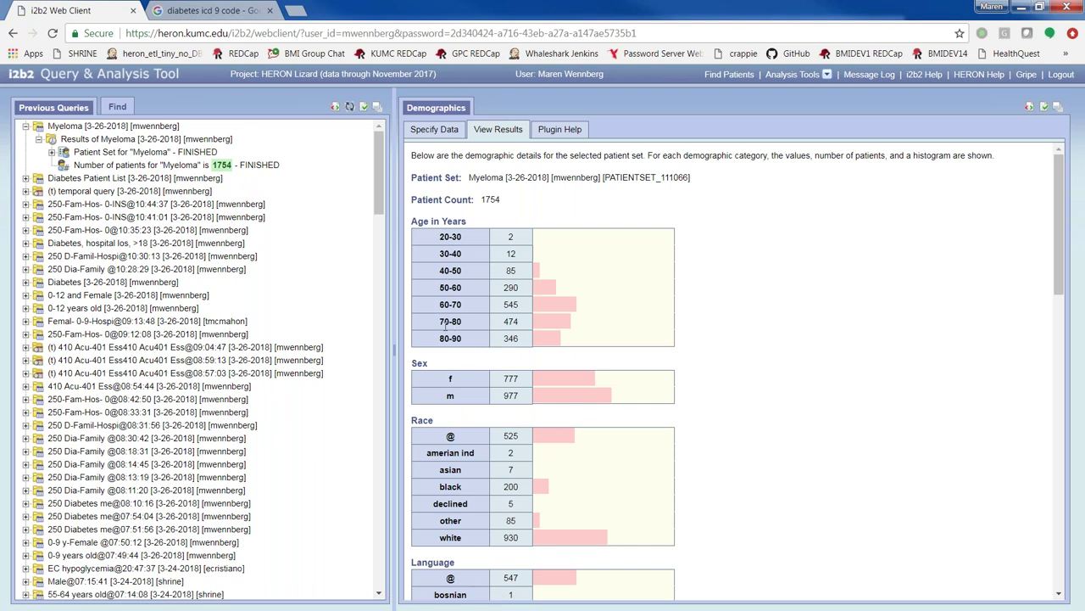
- Examine the Myeloma patient set's breakdowns by age, sex, race, language, marital status and religion
scroll(776, 422, "down", 1)
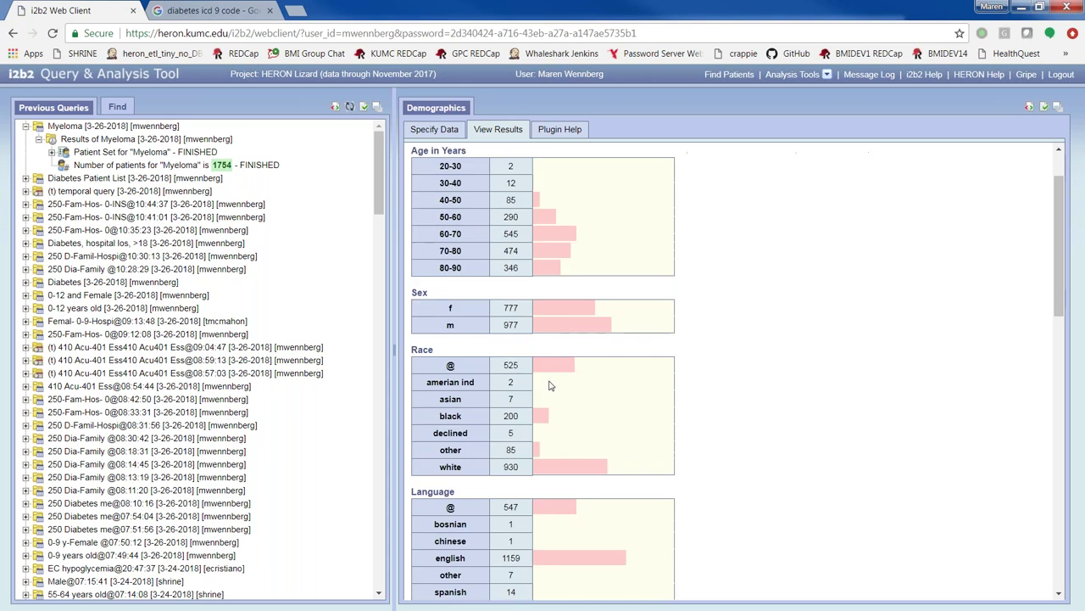
double_click(512, 324)
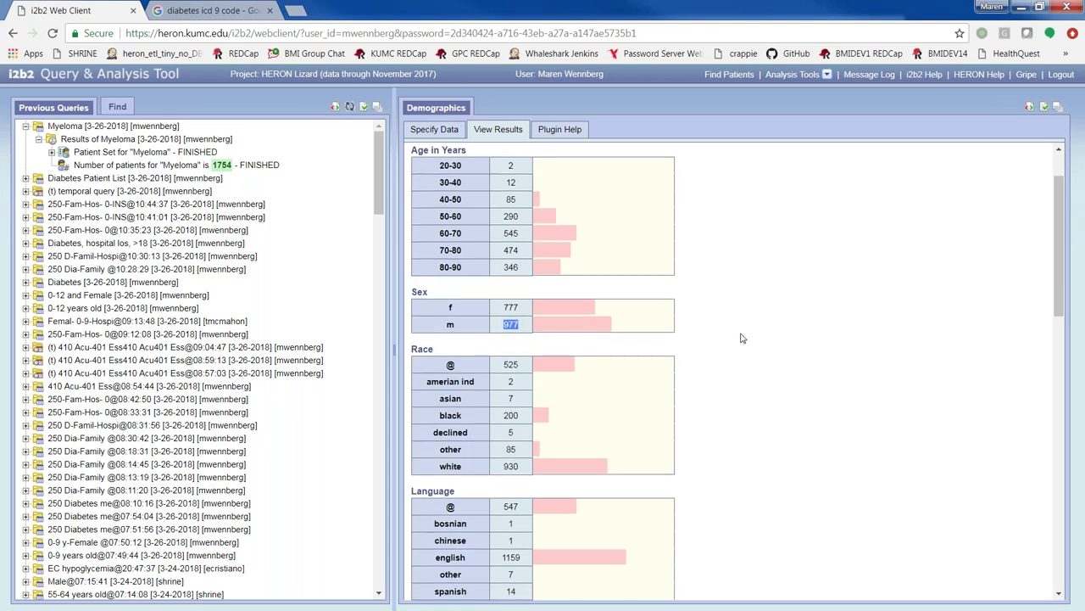
scroll(730, 339, "down", 1)
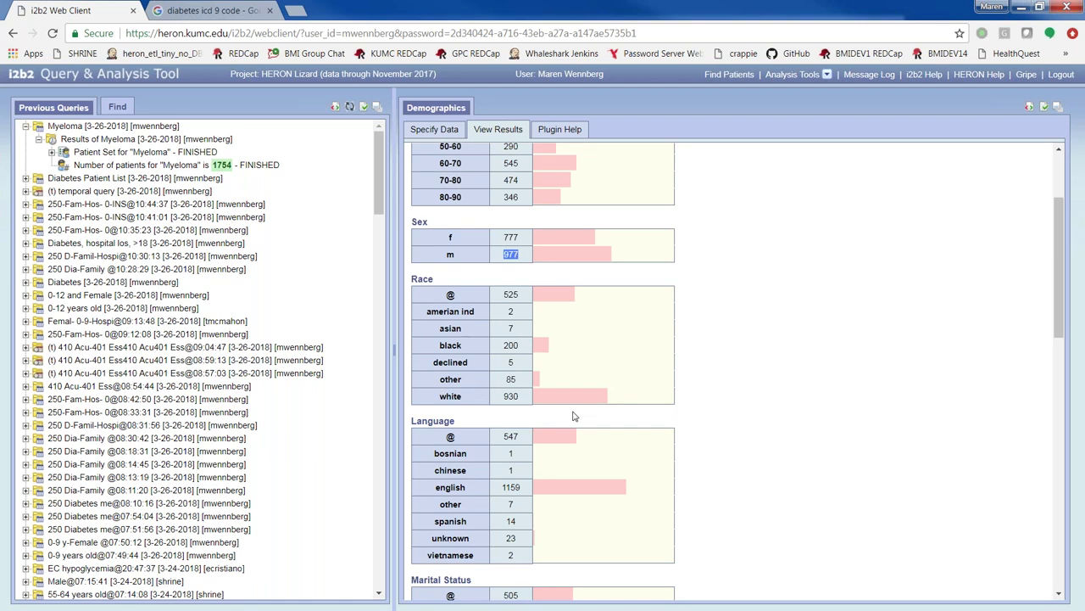
double_click(449, 297)
scroll(484, 299, "down", 2)
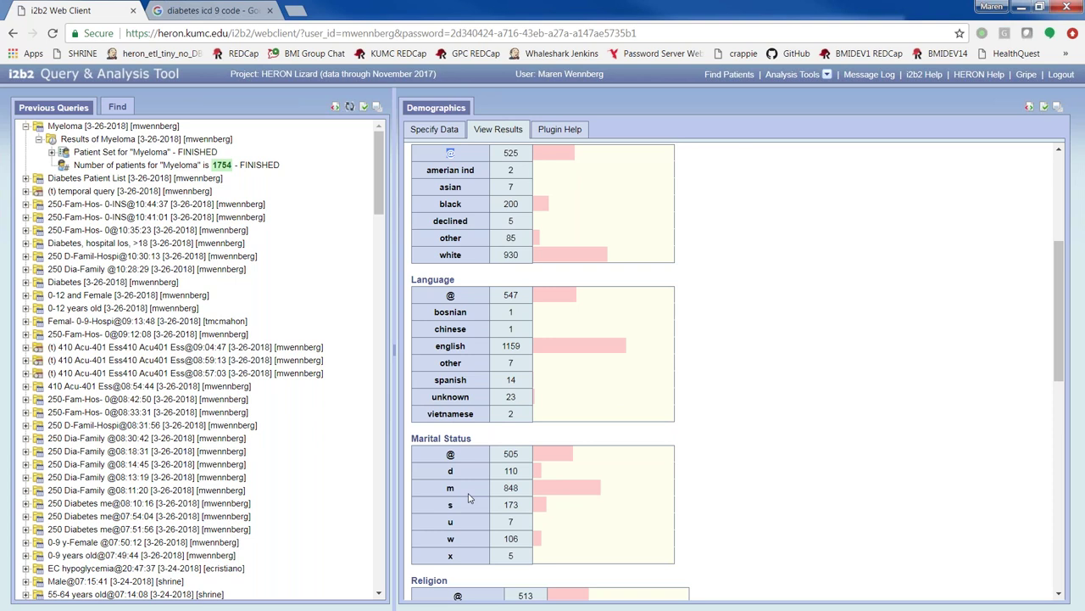
scroll(477, 458, "down", 2)
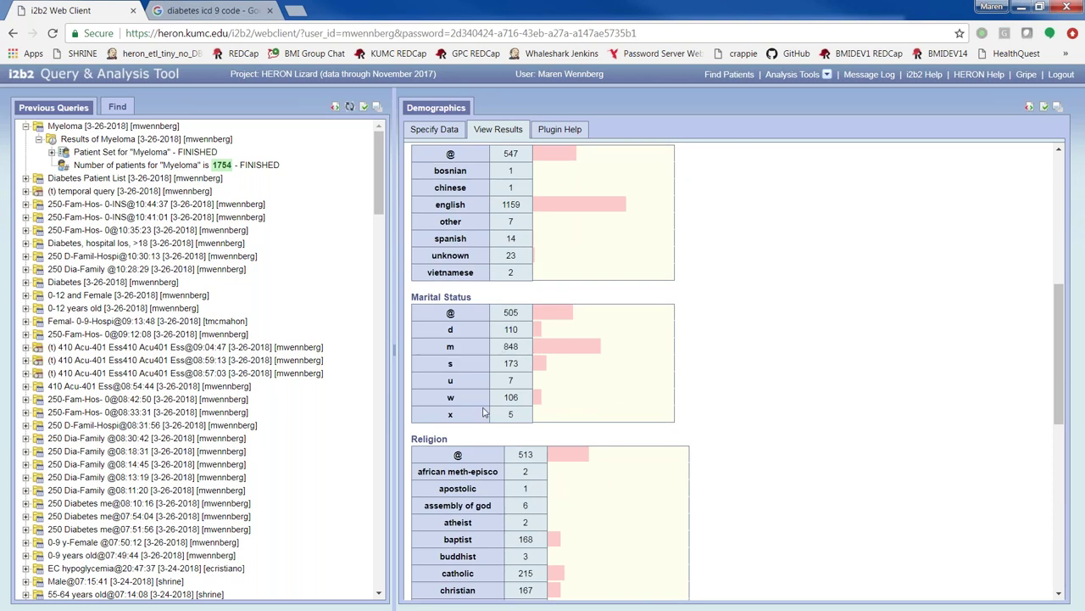
scroll(486, 413, "down", 3)
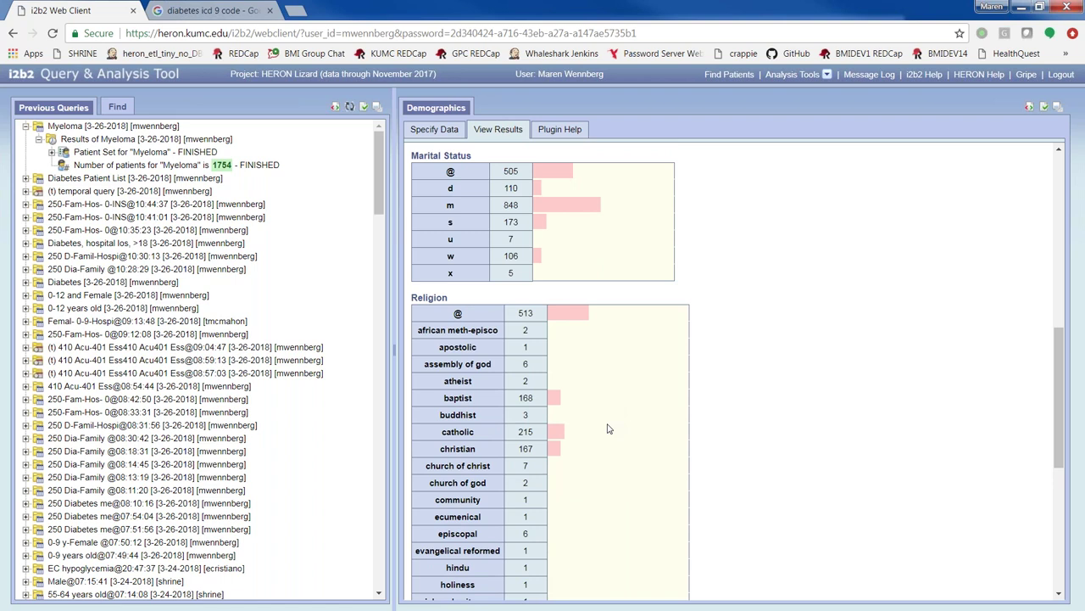
- Examine the Religion and Vital Status (Deceased) breakdowns of the Myeloma patient set
scroll(605, 429, "down", 5)
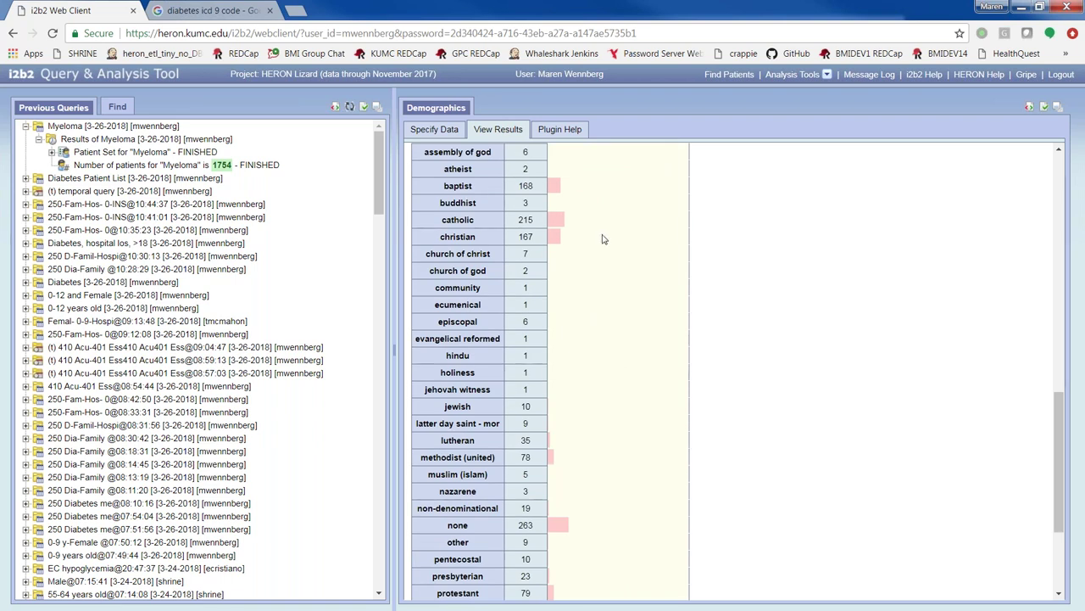
scroll(618, 250, "down", 4)
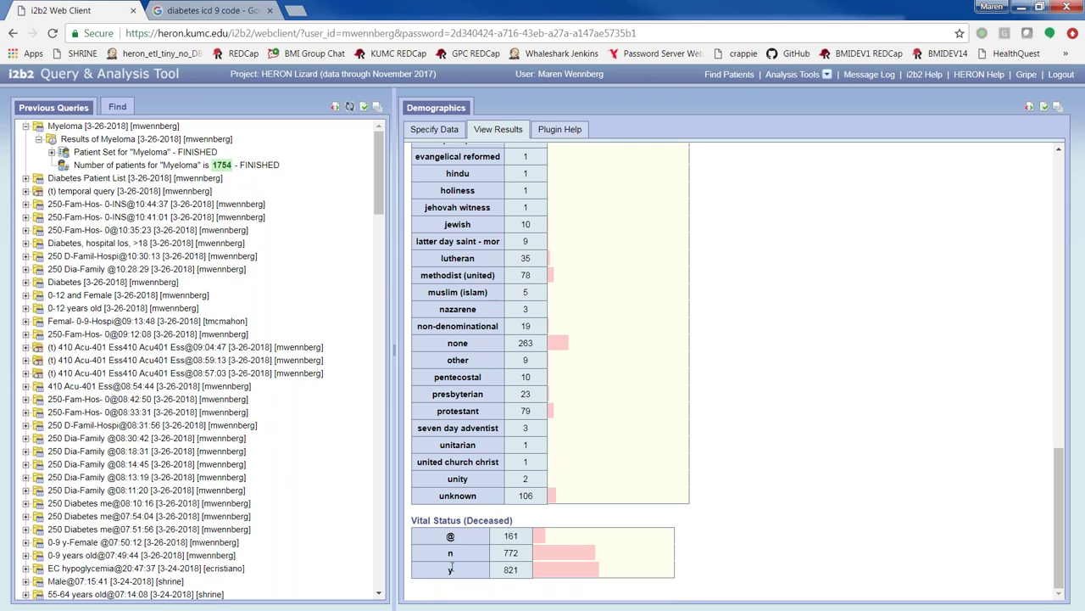
left_click_drag(450, 571, 476, 577)
double_click(466, 556)
double_click(434, 541)
scroll(976, 415, "up", 15)
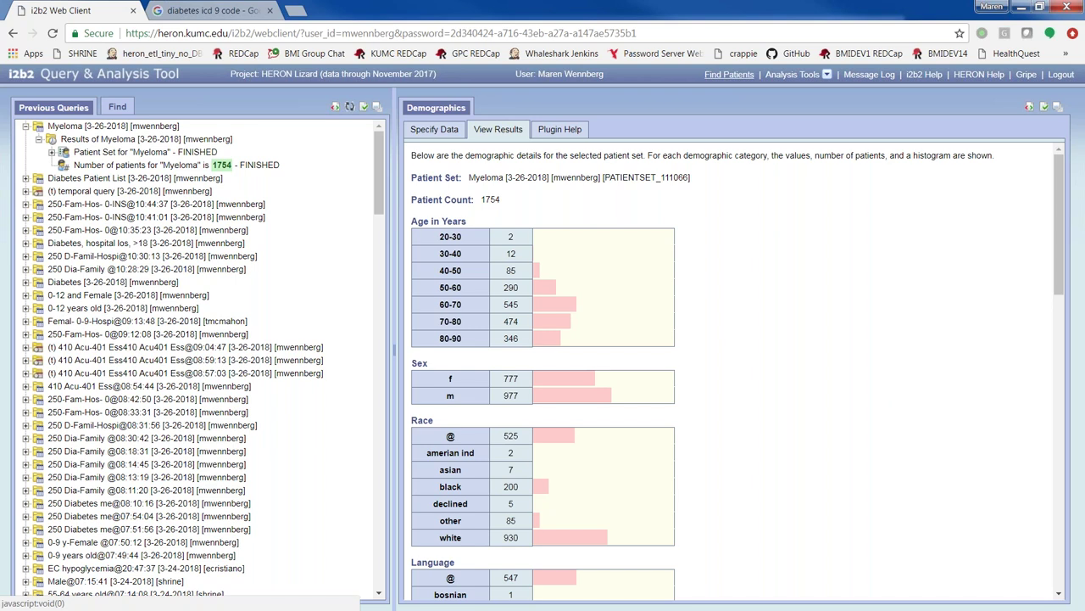
- Return to the query tool and delete all messages from its XML message history, closing the log
left_click(729, 75)
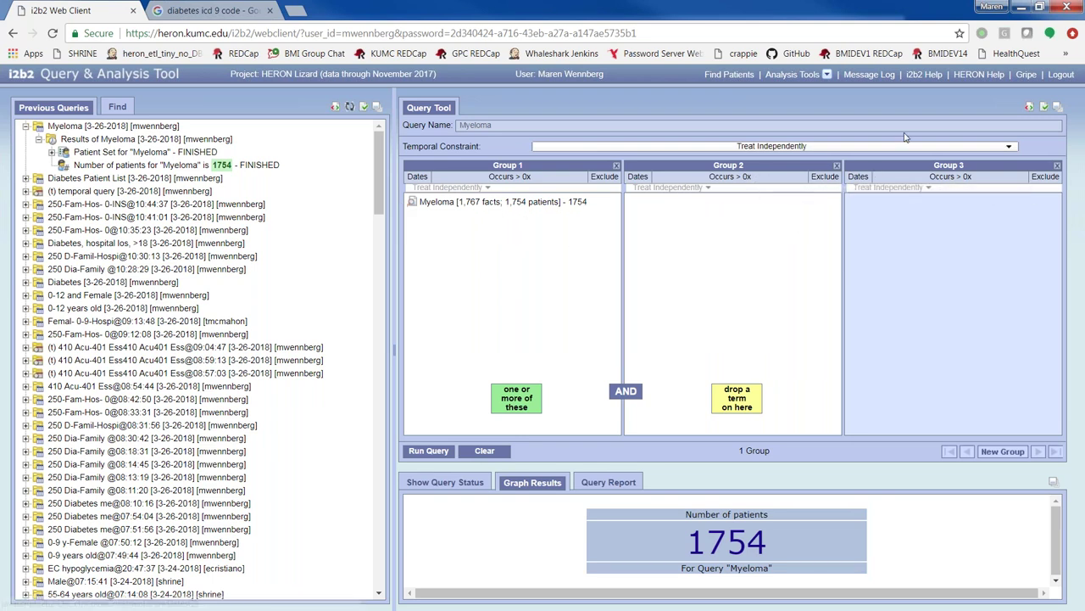
left_click(1028, 113)
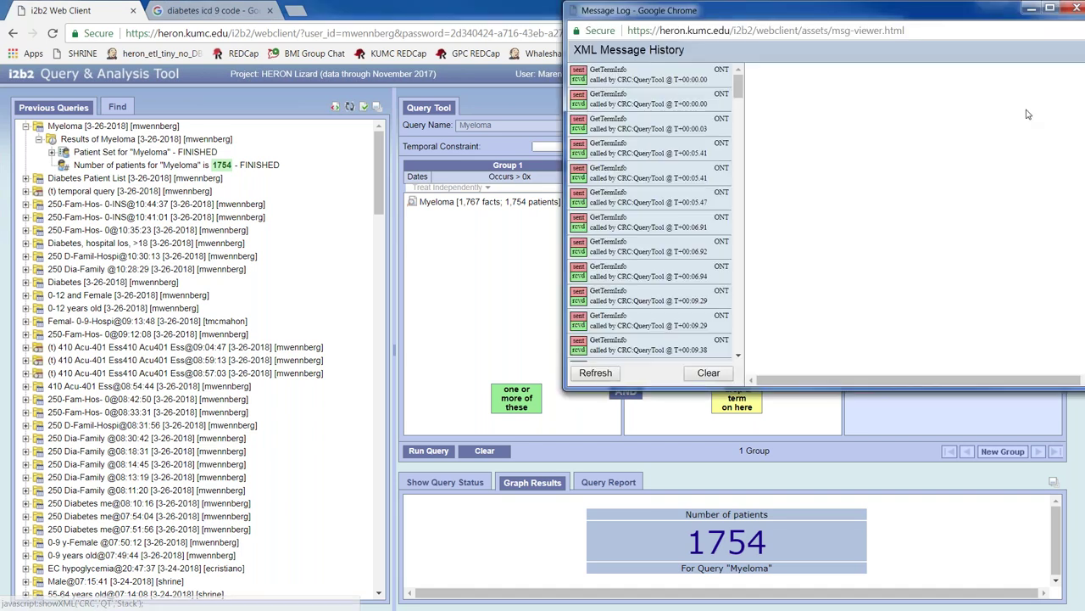
scroll(710, 291, "down", 15)
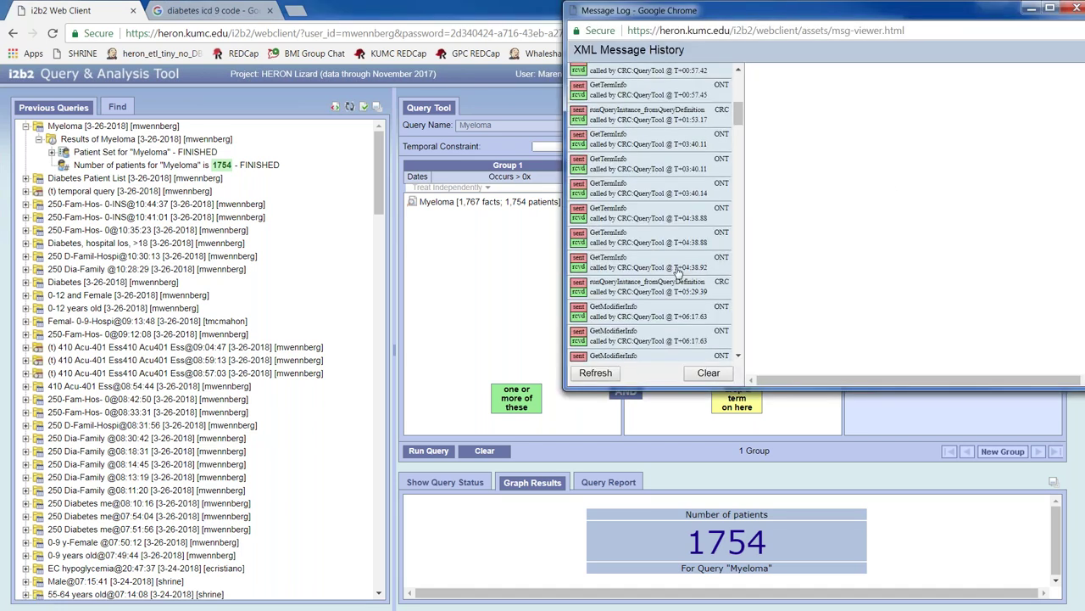
scroll(709, 290, "down", 5)
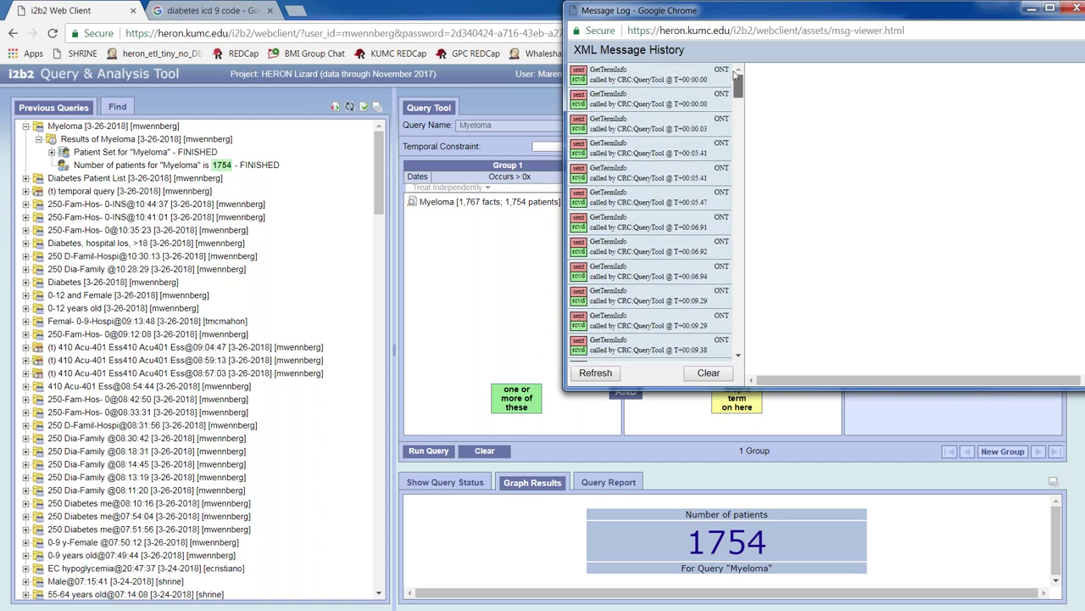
left_click(709, 372)
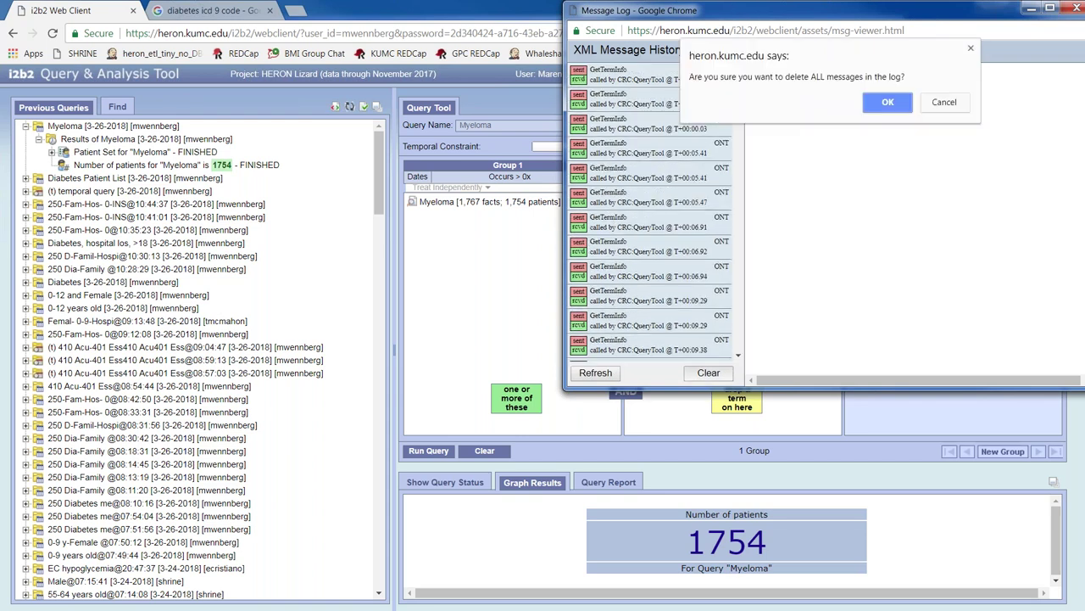
left_click(888, 102)
left_click_drag(937, 19, 822, 83)
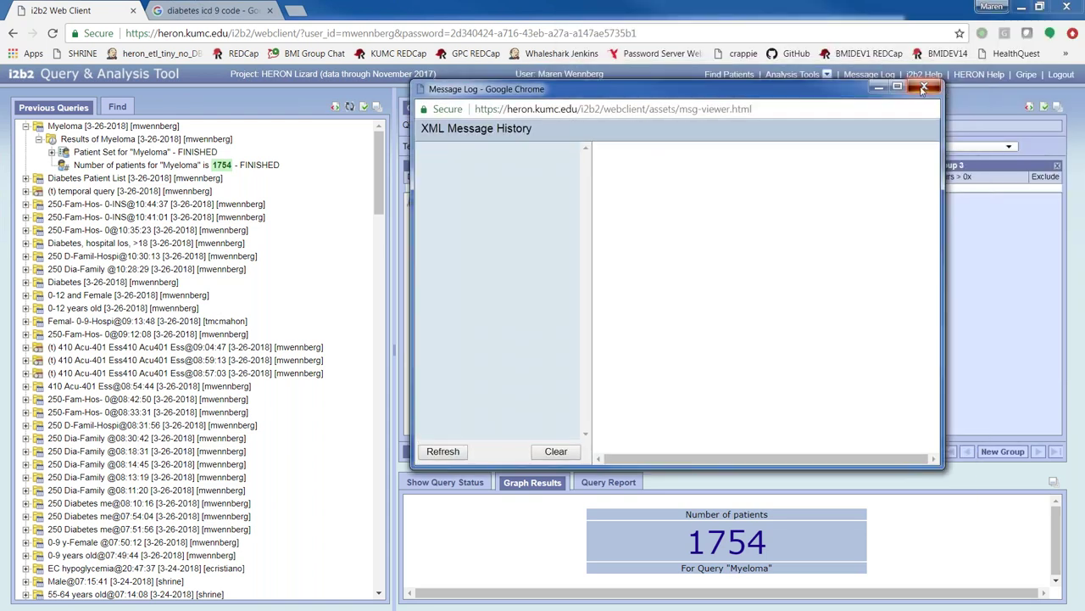
left_click(924, 88)
- Reload the previous Myeloma query into the query tool and display its getRequestXml_fromQueryMasterId message in the XML history
left_click_drag(111, 127, 506, 126)
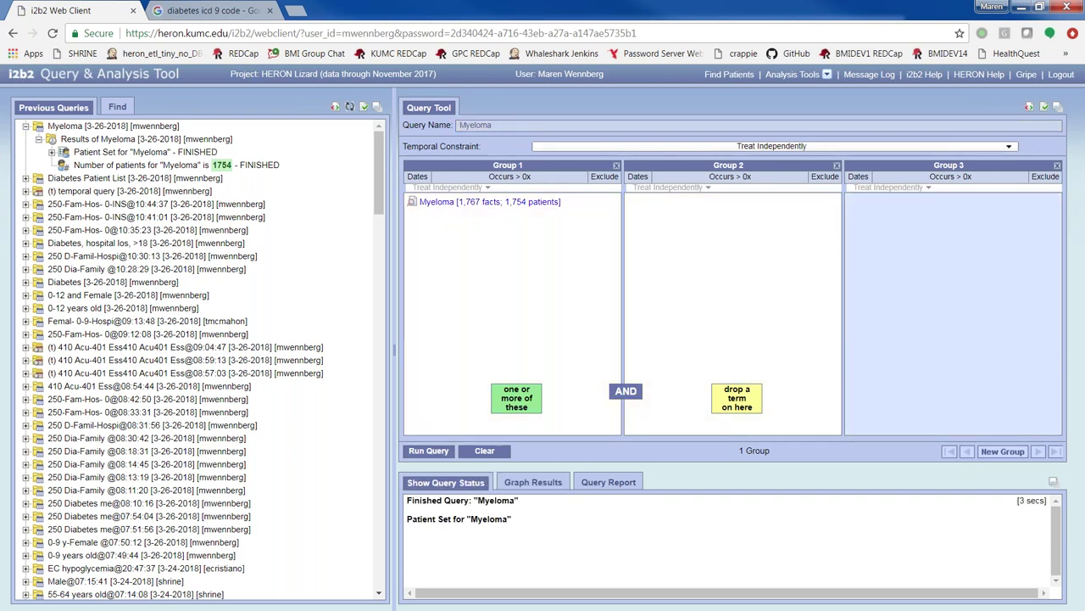
left_click(1031, 109)
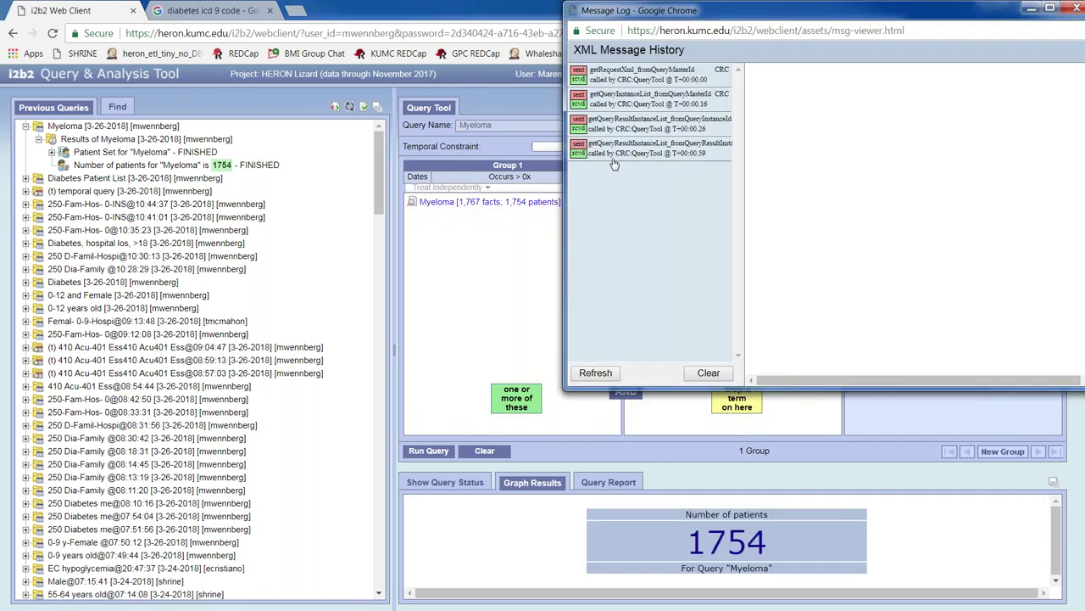
left_click(683, 79)
- Find query_definition in the message and copy the complete query definition block, closing the log
key("ctrl+f")
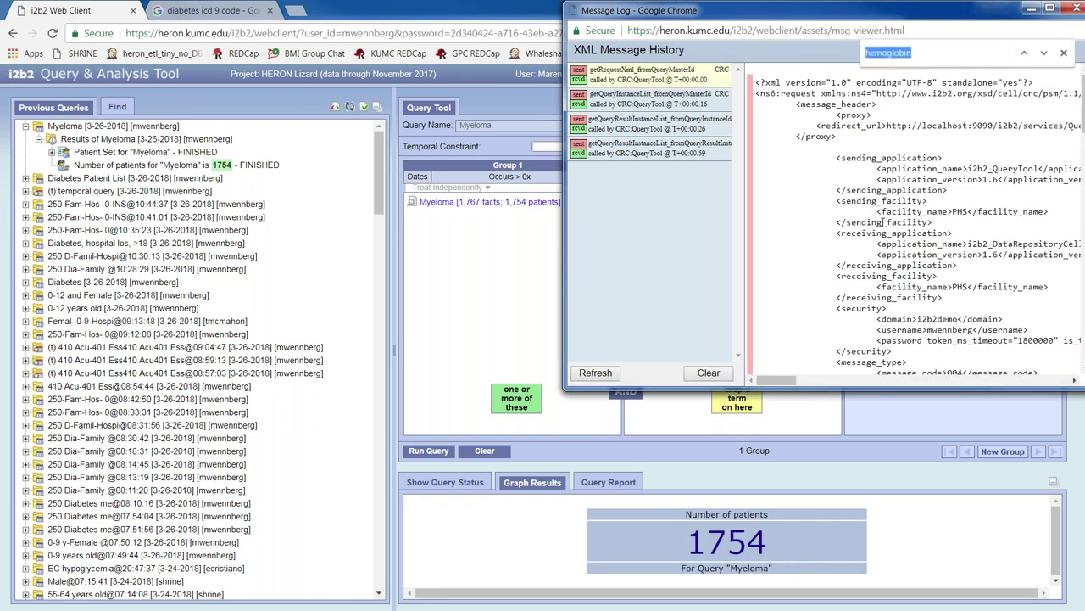
type("query_definition")
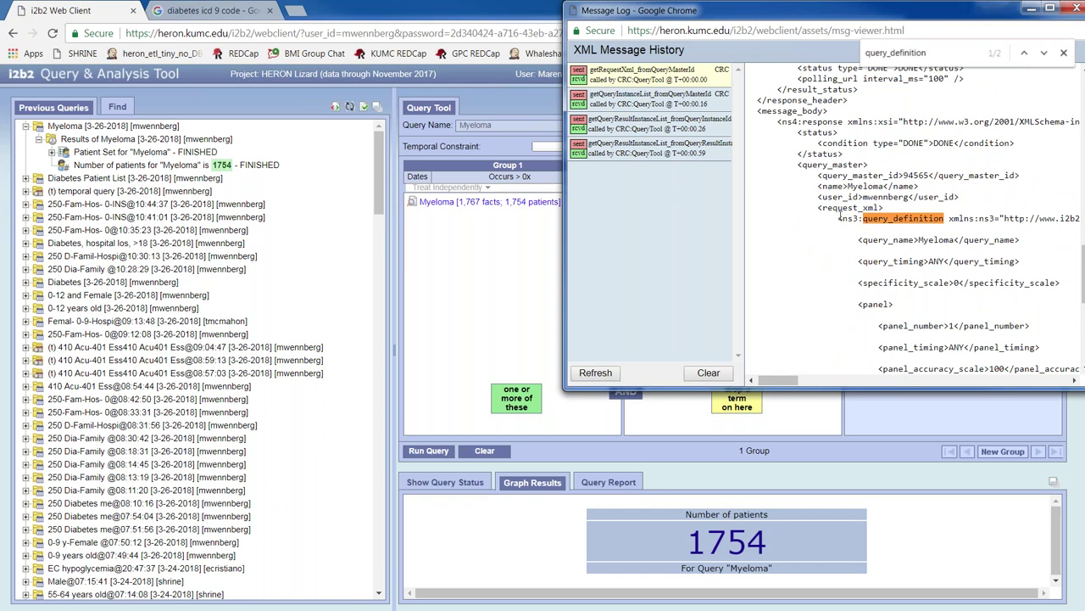
left_click_drag(840, 218, 900, 313)
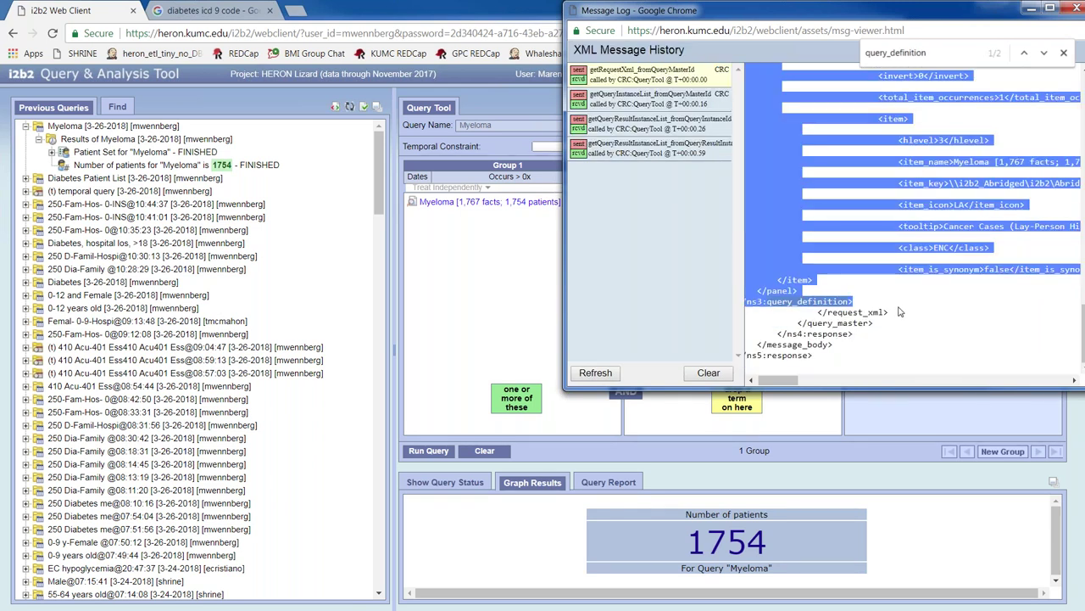
left_click(1066, 8)
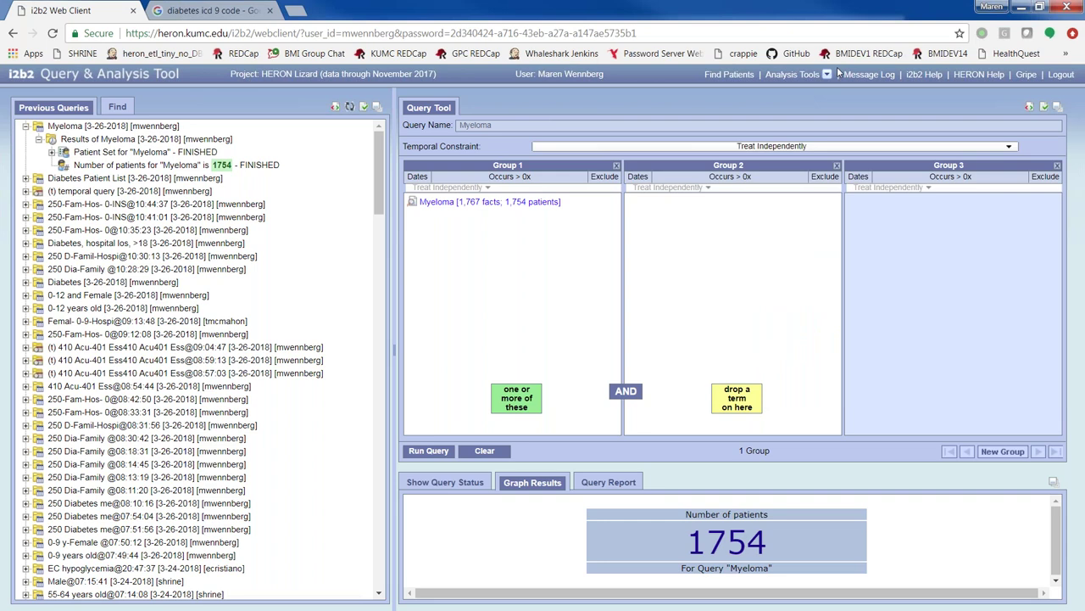
- Import the copied query definition with the Port Query tool and check the migrated query in the query tool
left_click(792, 74)
left_click(658, 128)
left_click(528, 356)
key("ctrl+v")
left_click(440, 423)
left_click(729, 74)
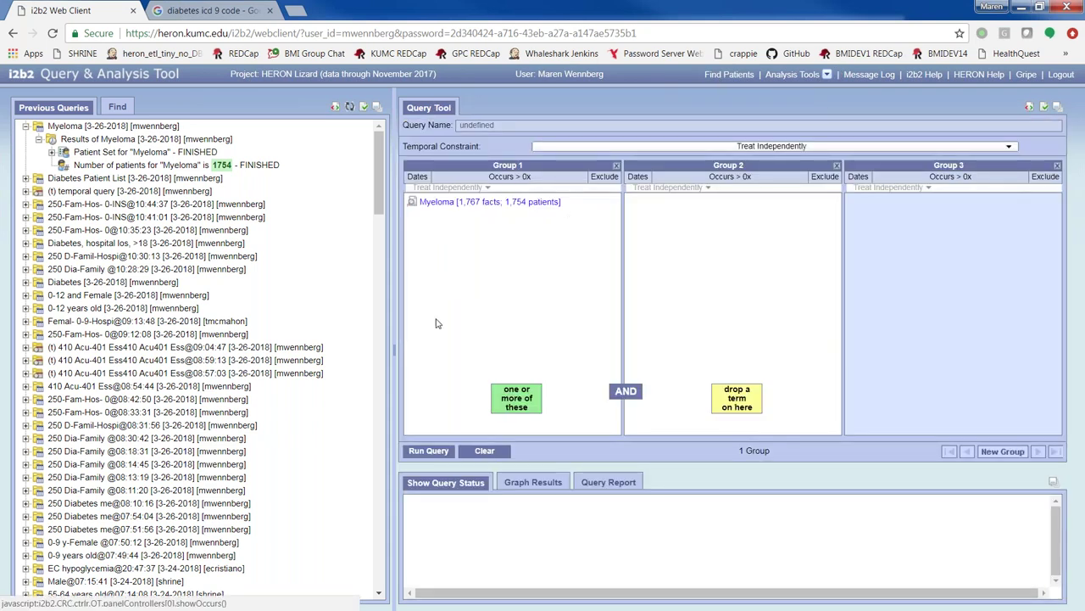
double_click(505, 125)
left_click(507, 126)
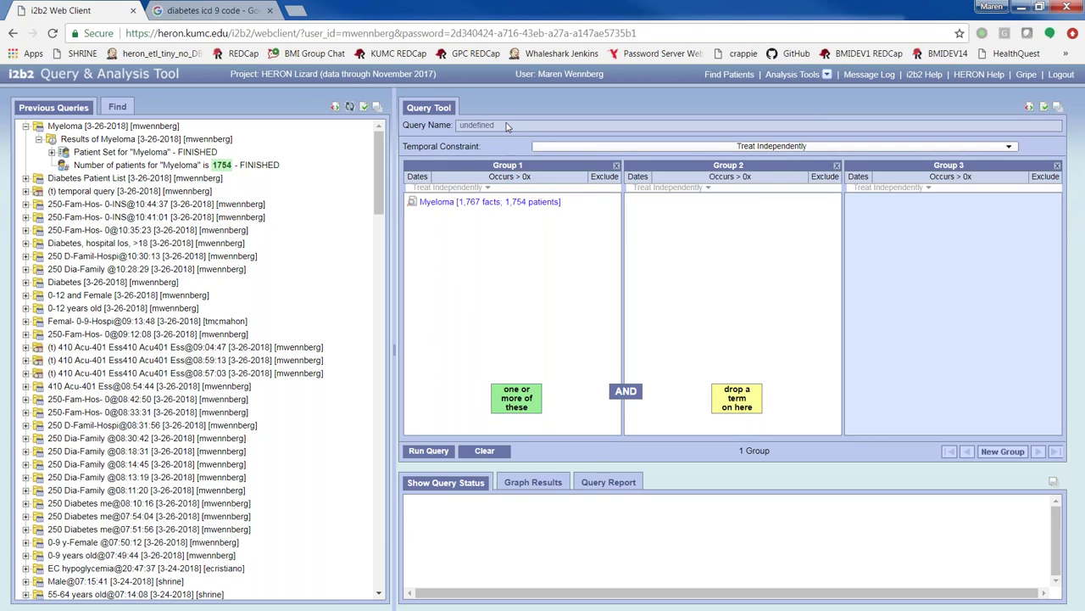
- Set up a Timeline analysis with the Myeloma patient set and the Myeloma cancer term as a concept
left_click(827, 75)
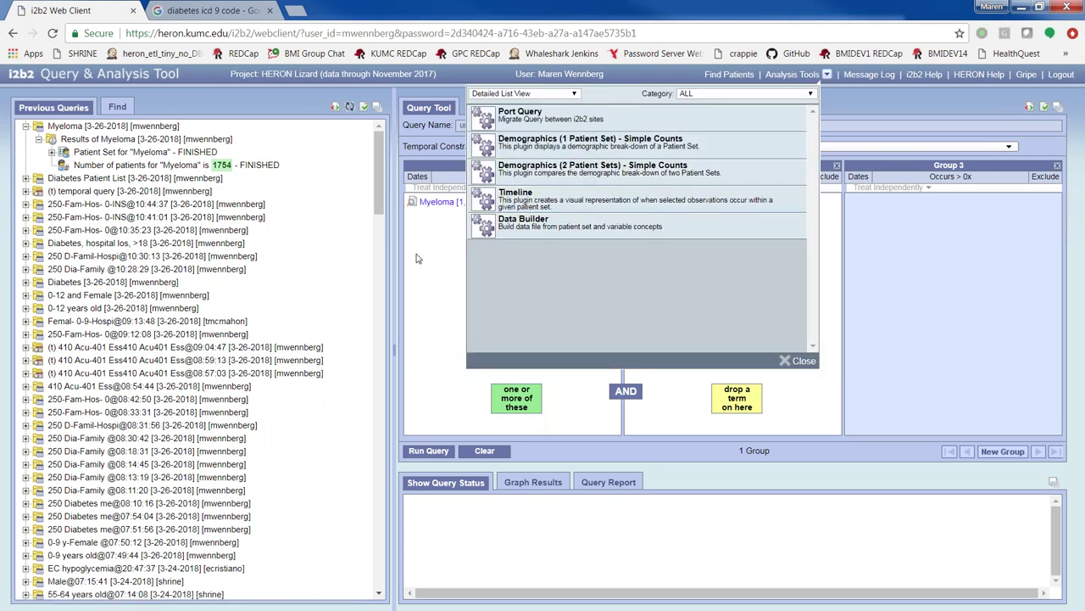
left_click(547, 206)
left_click_drag(121, 157, 556, 191)
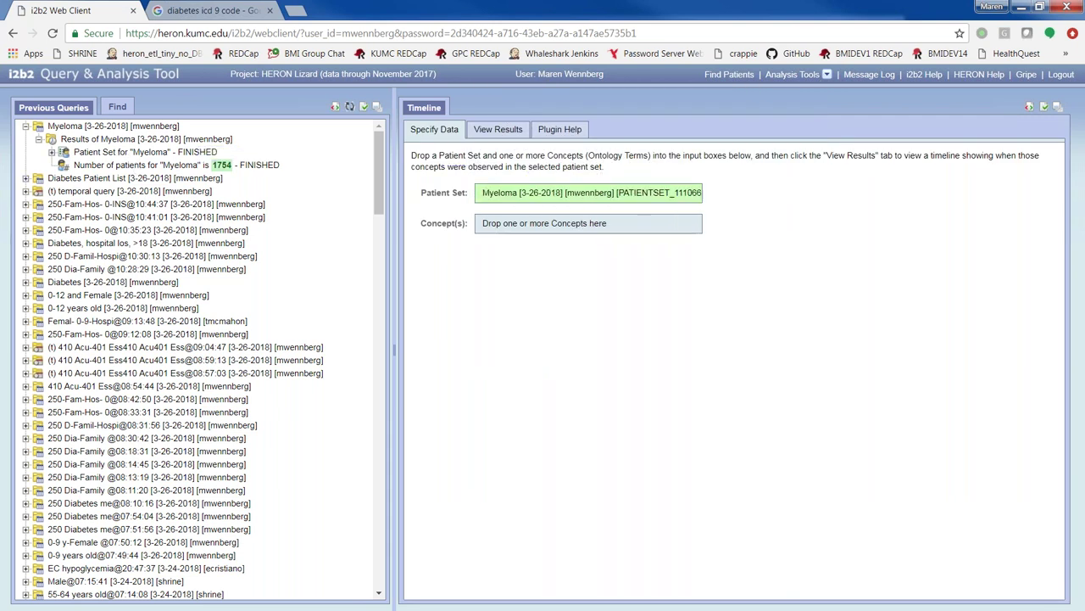
left_click(376, 108)
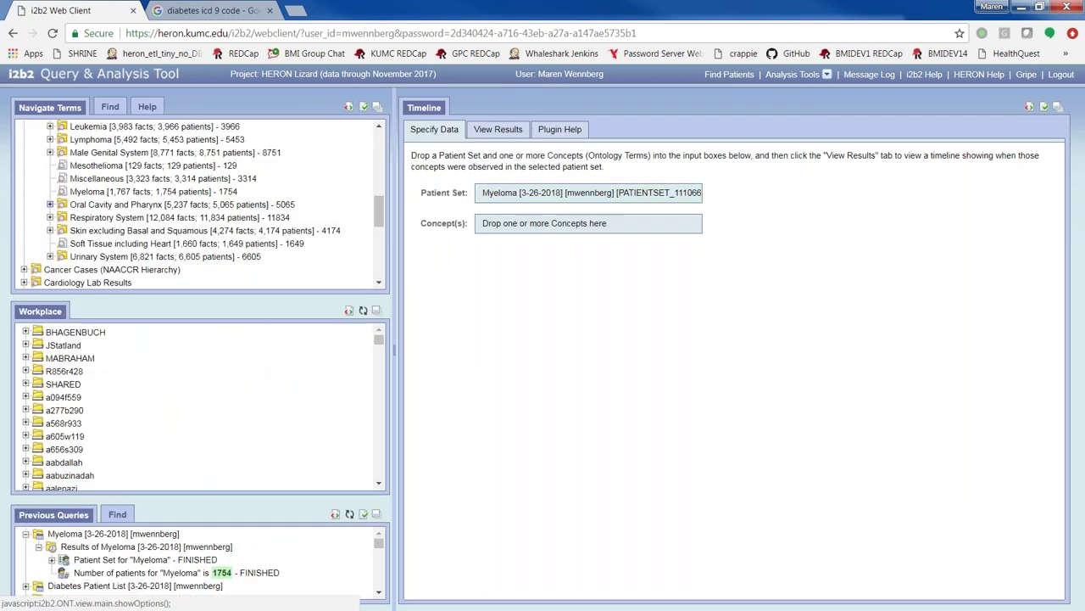
left_click(103, 196)
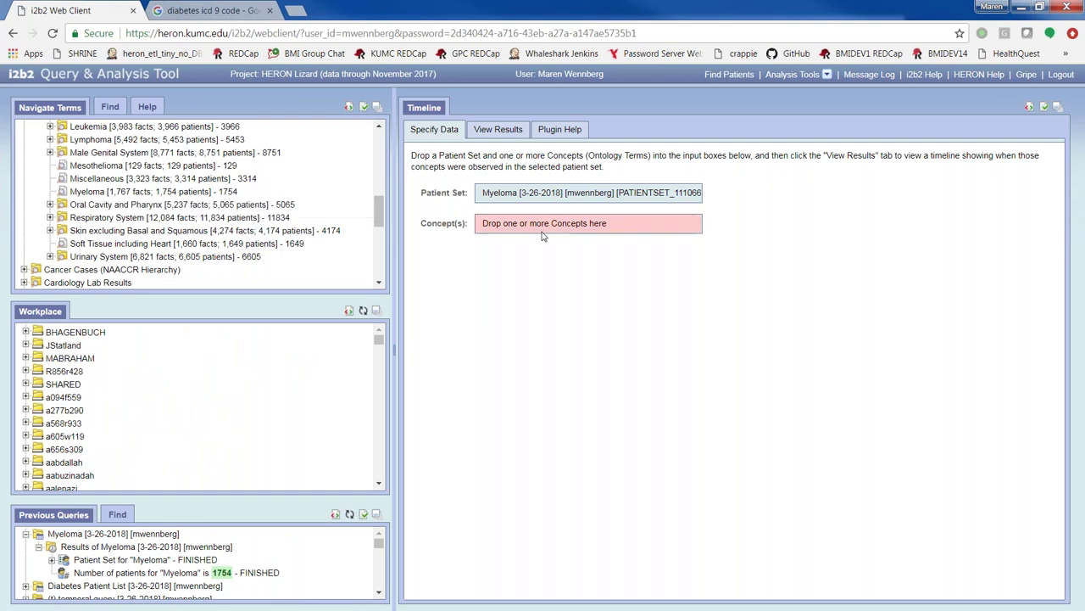
left_click_drag(103, 195, 425, 258)
- Add Hospital LOS from Vizient (formerly UHC), UHC Visit Details, Length of Stay as a second timeline concept with No Value
scroll(170, 212, "down", 10)
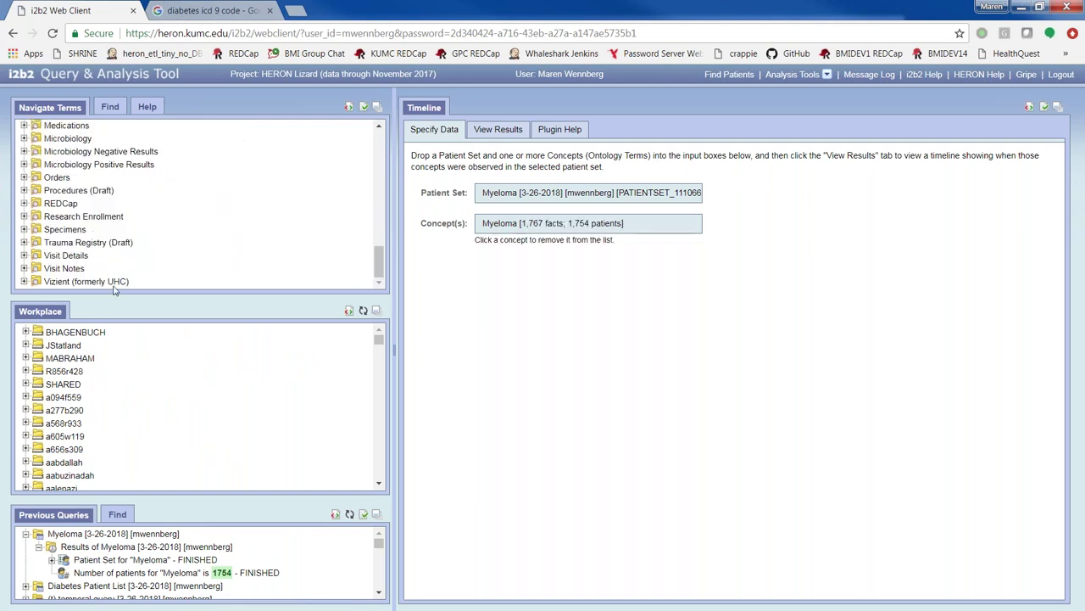
left_click(59, 281)
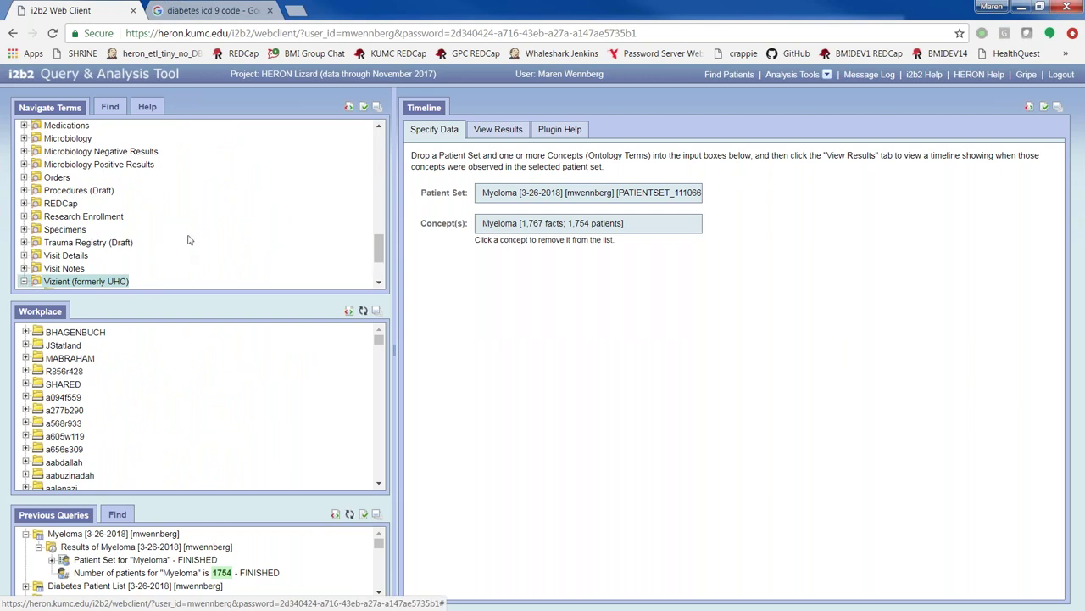
scroll(187, 242, "down", 1)
left_click(111, 284)
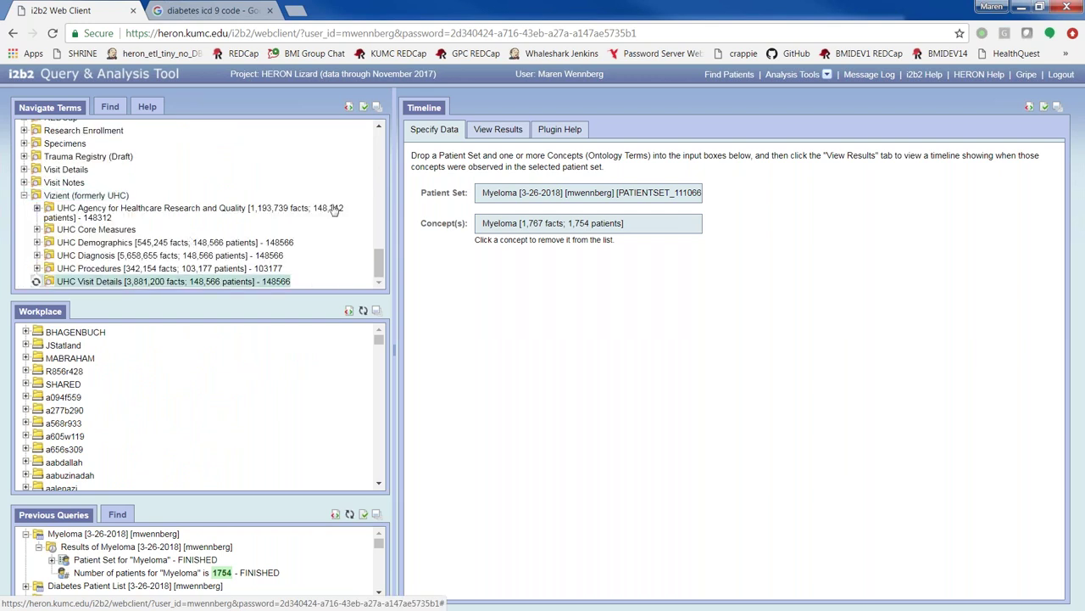
left_click(377, 108)
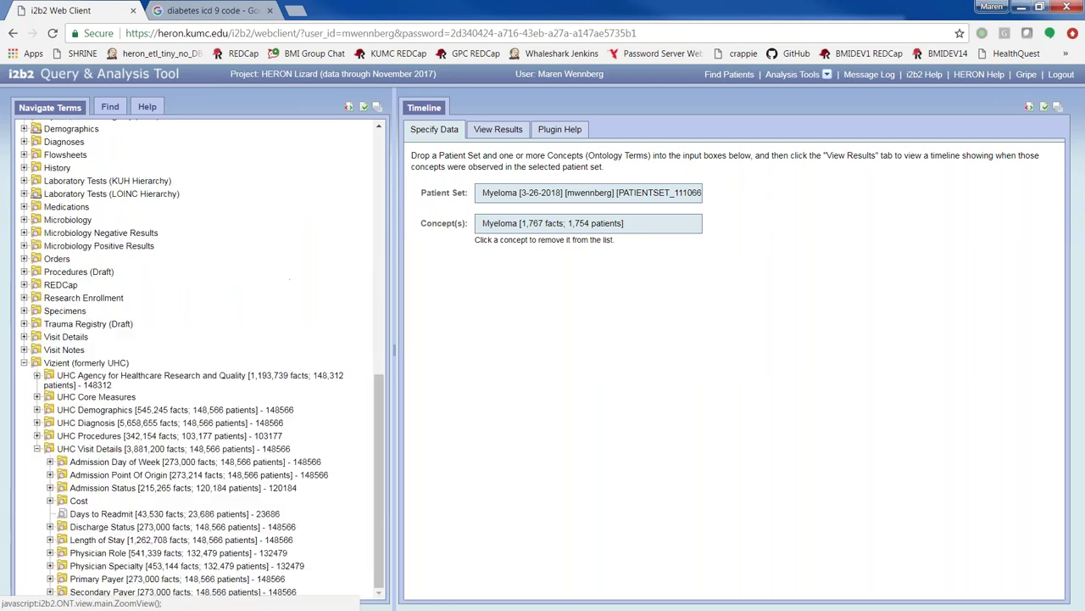
left_click(112, 540)
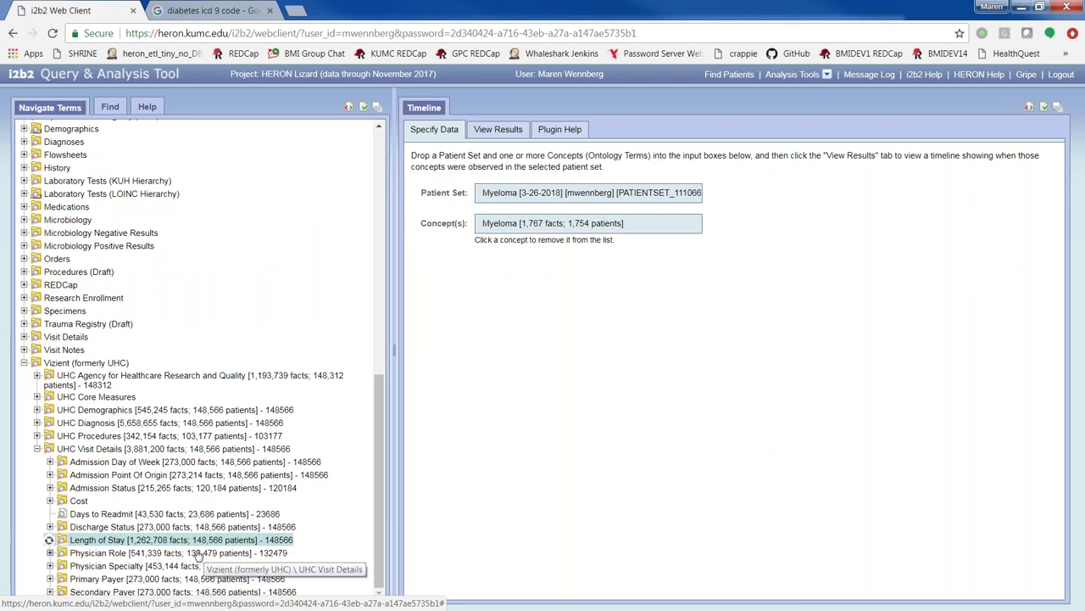
left_click_drag(119, 553, 504, 219)
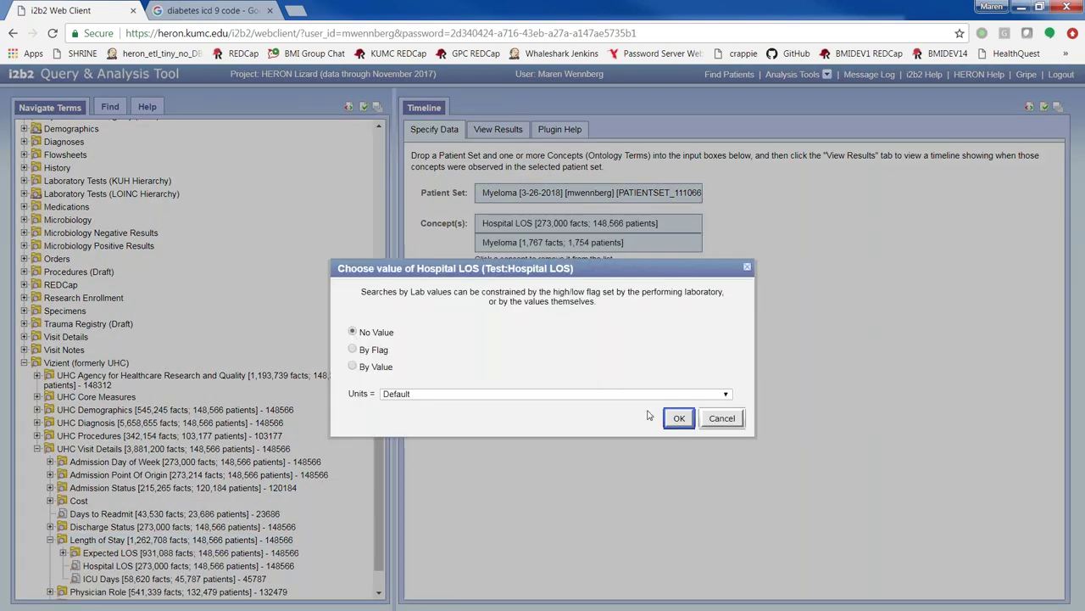
left_click(677, 419)
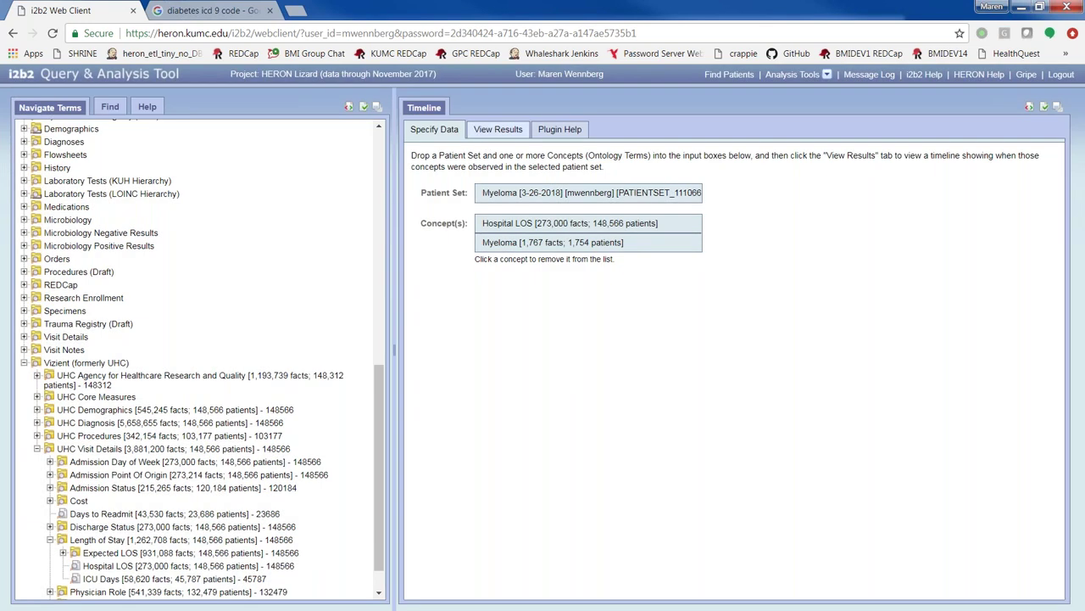
- Draw the timeline for the Myeloma patient set, enlarge its view and zoom in to 11/1/2006 through 2/10/2011
left_click(488, 129)
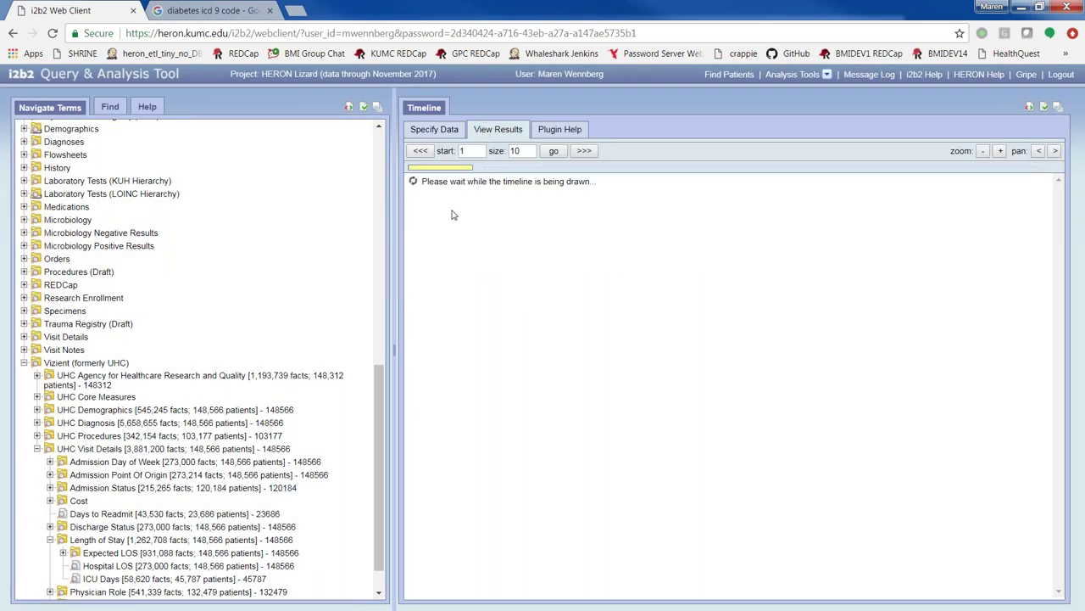
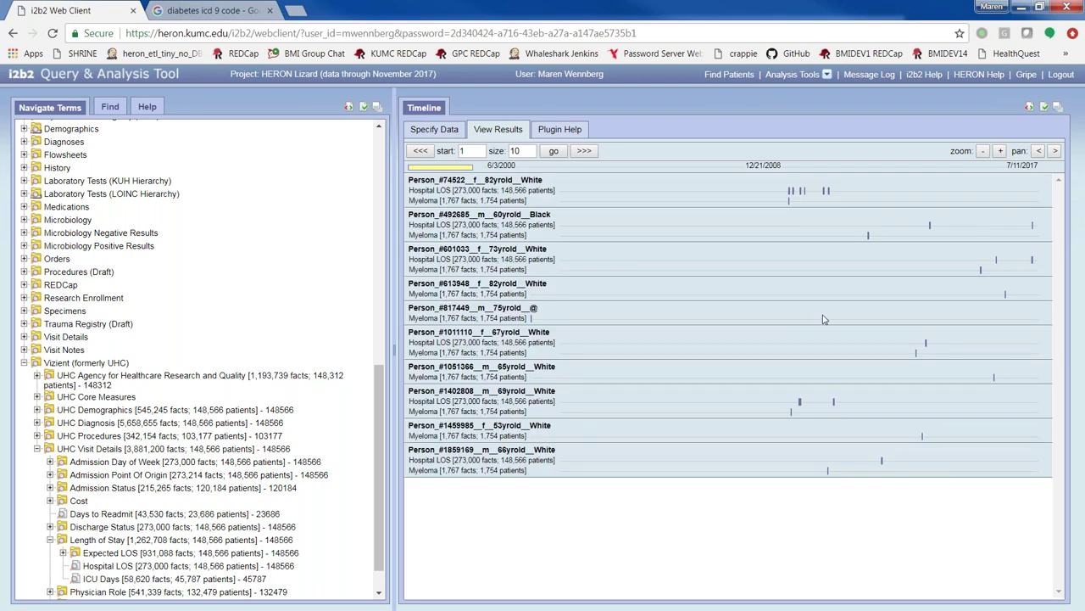
left_click(1058, 107)
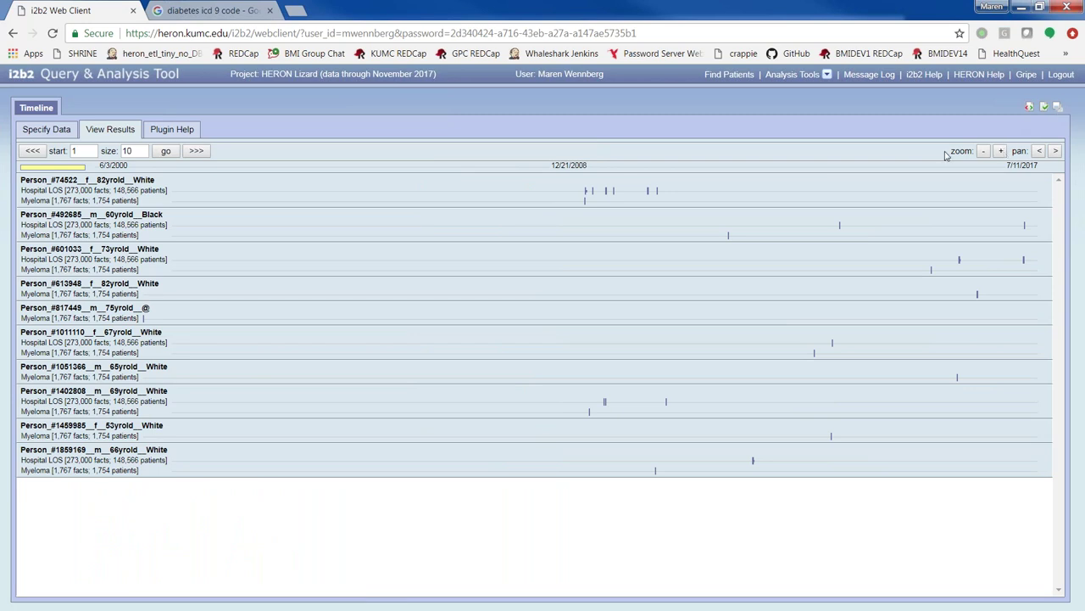
left_click(1002, 151)
left_click(1039, 150)
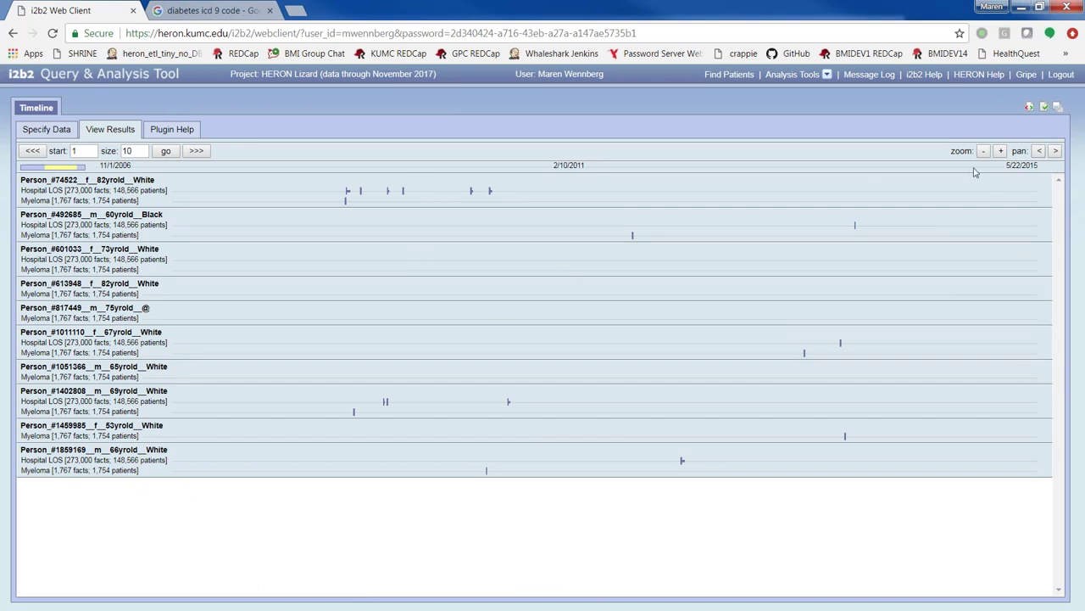
left_click(1001, 151)
left_click(1039, 150)
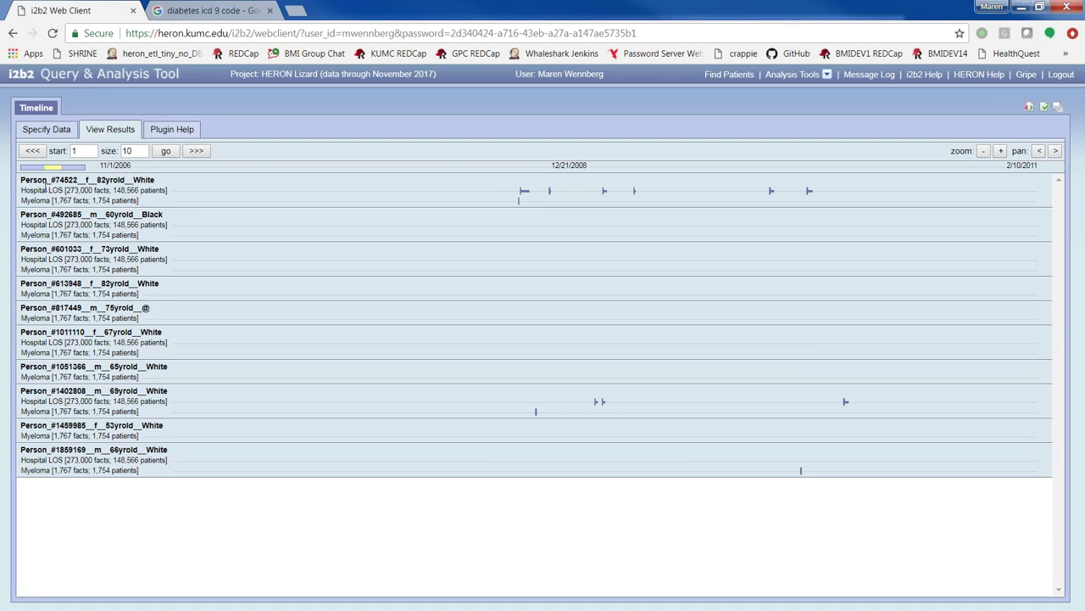
- Examine the Hospital LOS and Myeloma rows of the first two patients in the timeline
left_click_drag(19, 183, 138, 202)
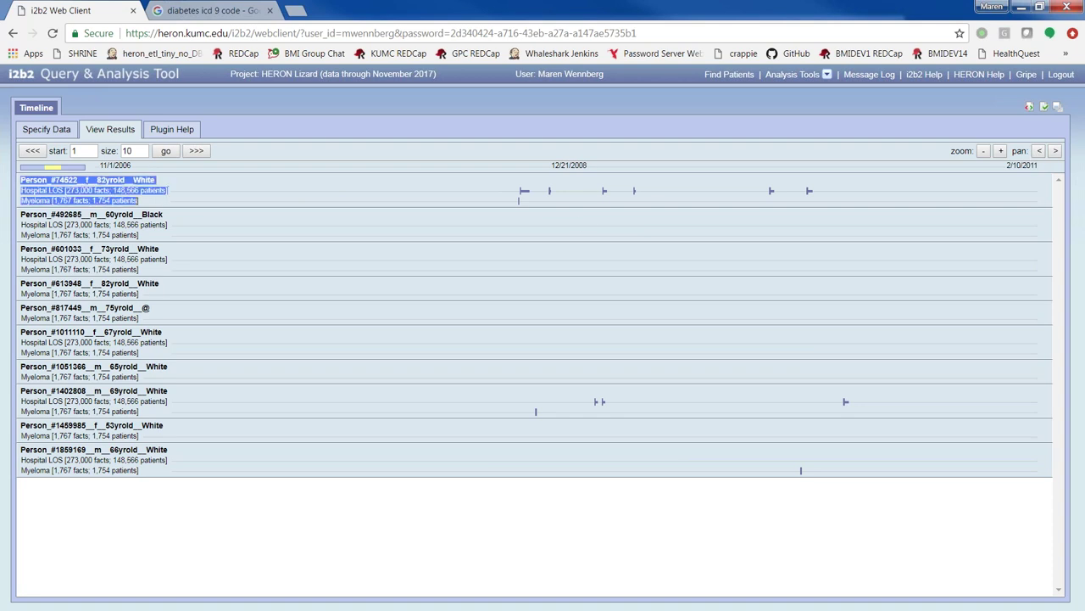
left_click_drag(22, 214, 140, 235)
left_click(155, 239)
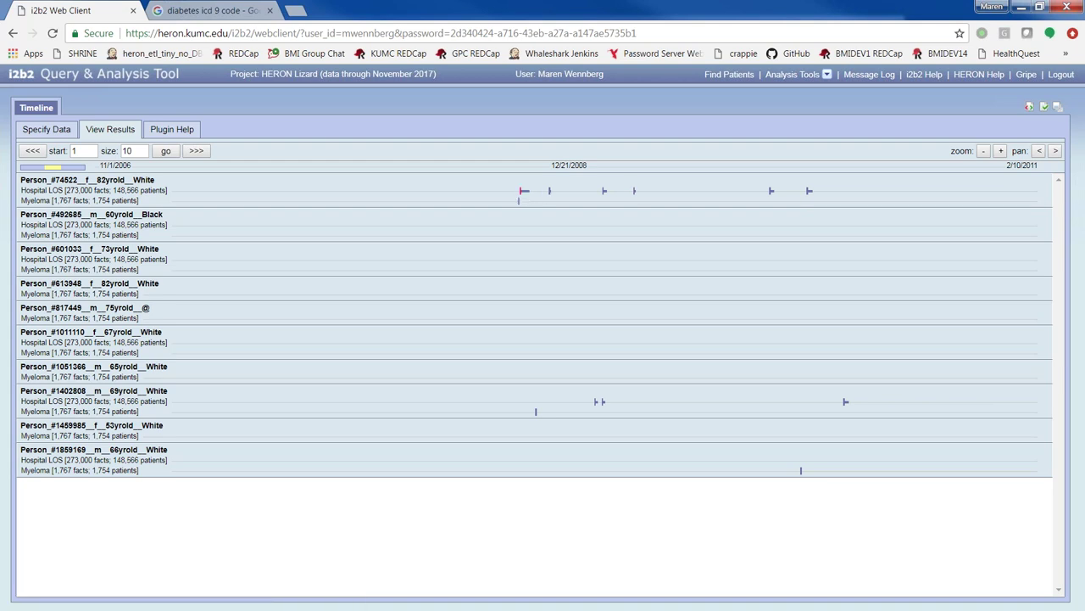
- View the observation details of the first patient's first Hospital LOS mark, highlighting the event ID and numeric value lines
left_click(520, 193)
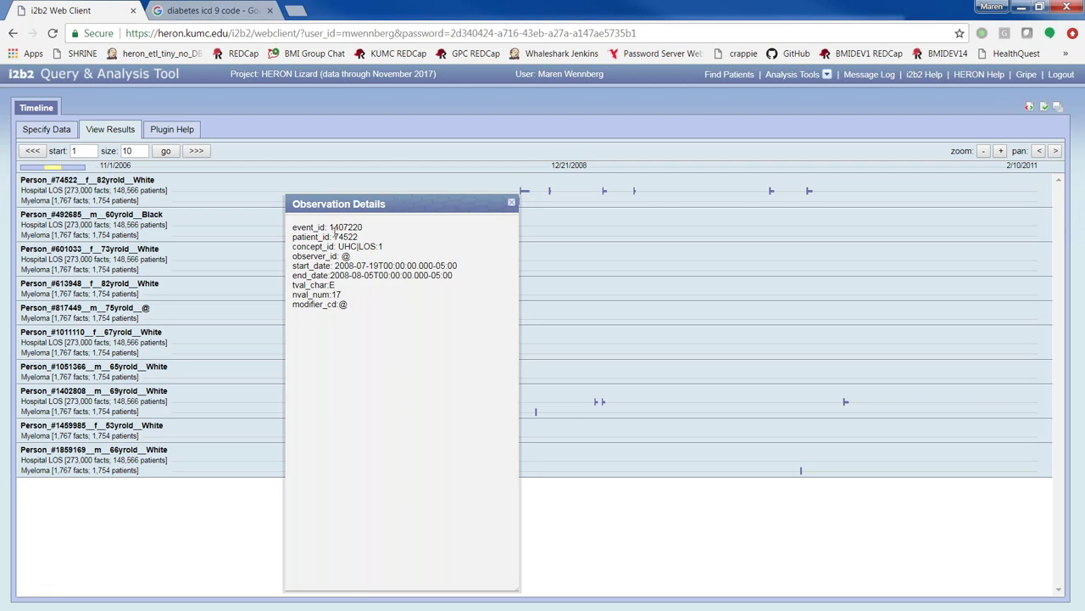
left_click_drag(296, 227, 375, 229)
left_click(382, 231)
left_click_drag(293, 296, 357, 301)
left_click(357, 301)
left_click(512, 203)
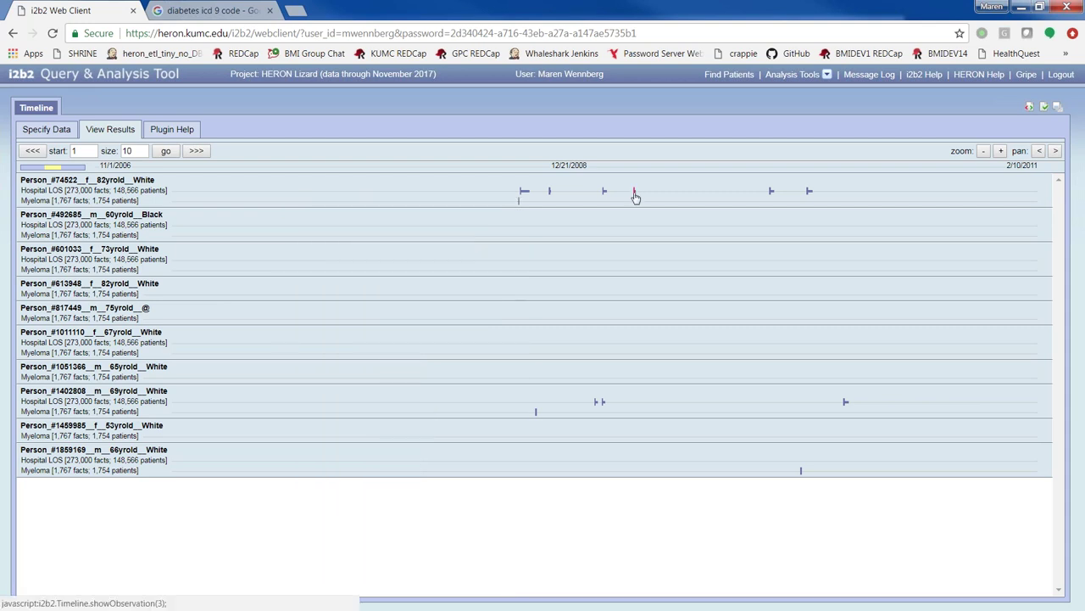
- View the observation details of the first patient's fourth Hospital LOS mark and of the same patient's Myeloma mark
left_click(636, 198)
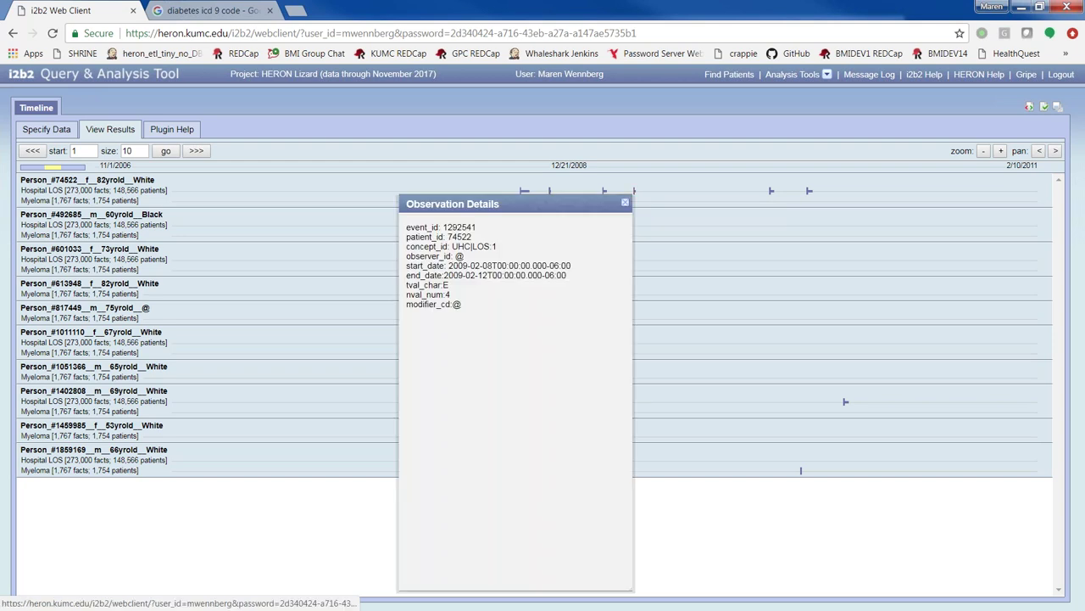
left_click_drag(452, 297, 420, 294)
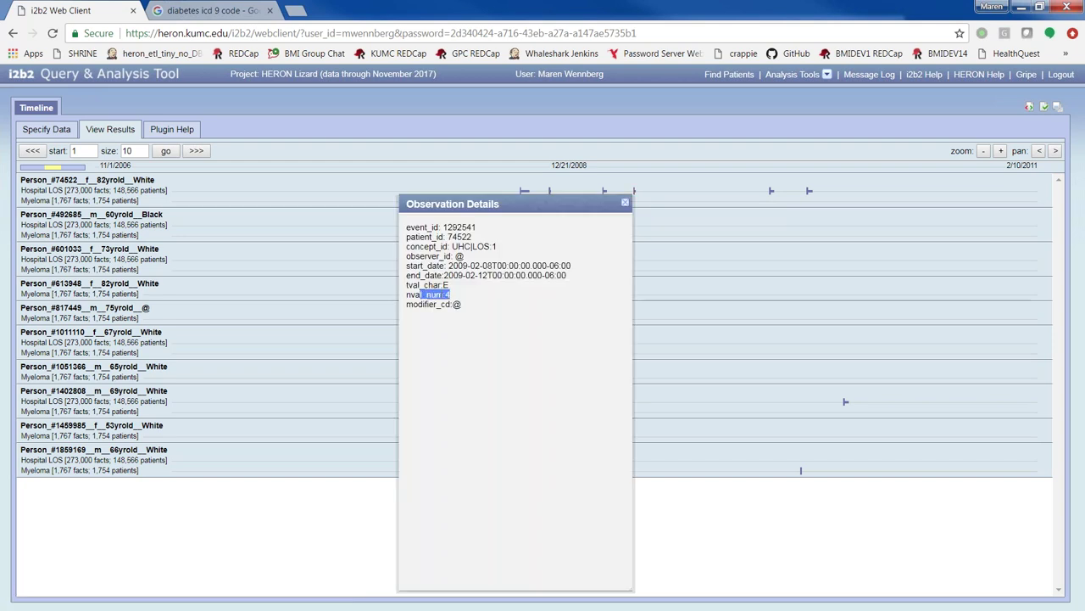
left_click(625, 201)
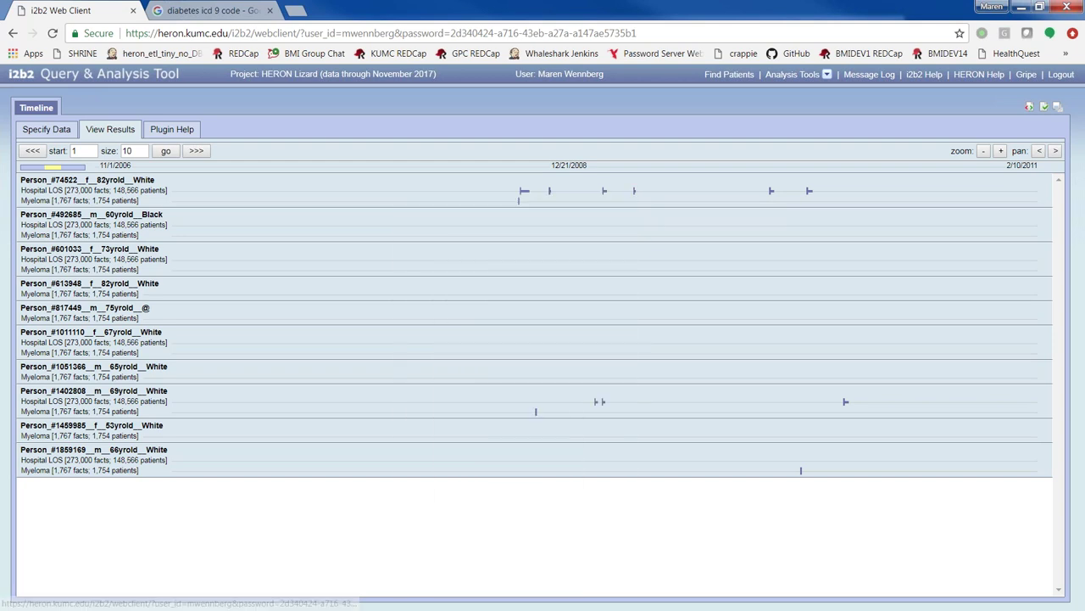
left_click(519, 201)
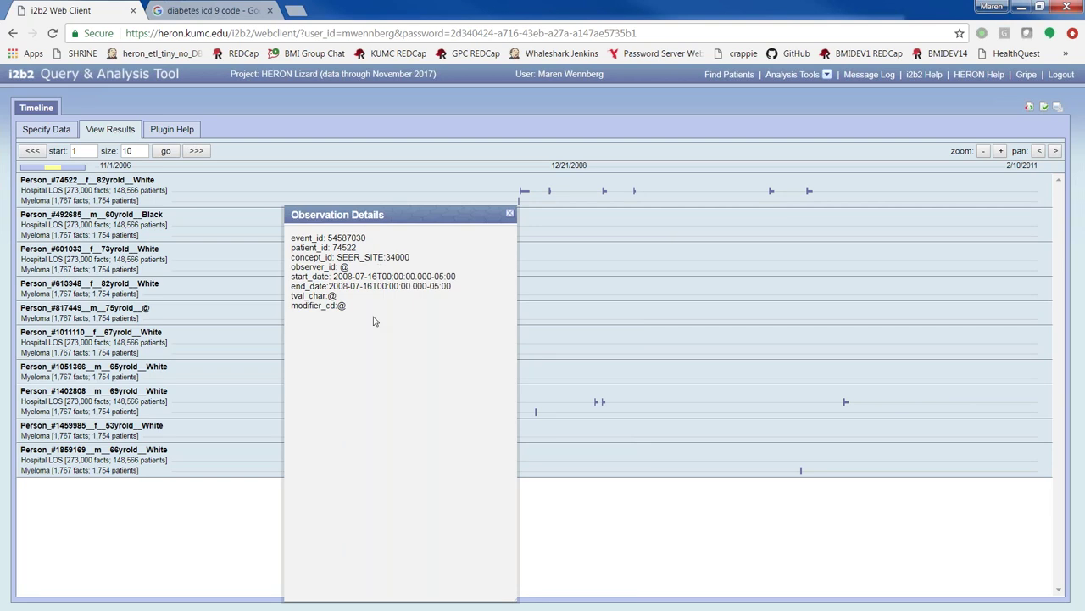
left_click(510, 213)
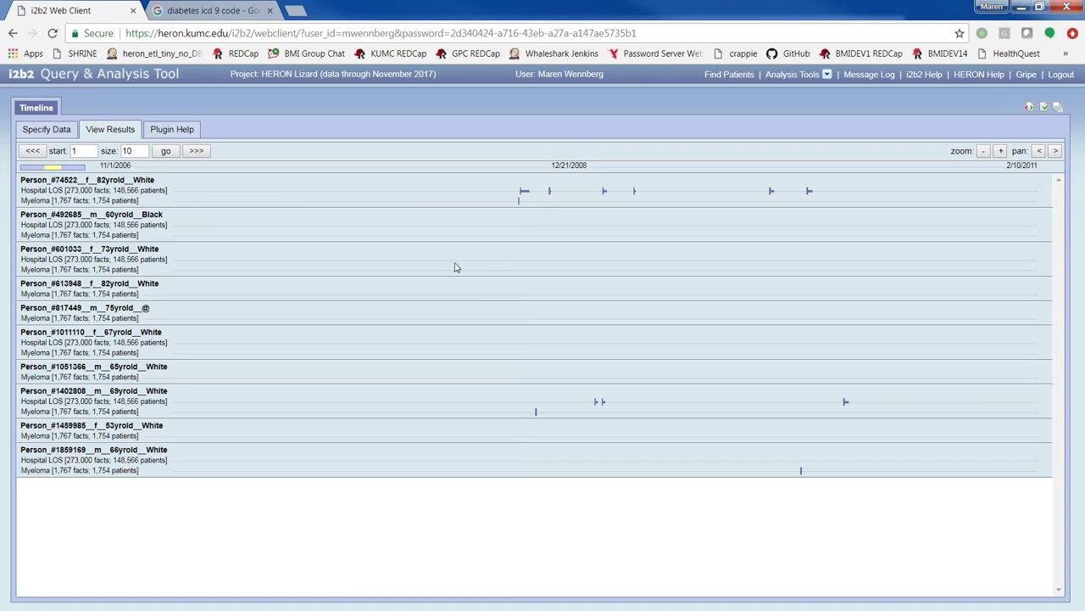
- Zoom the timeline out to its full range, 6/3/2000 through 7/11/2017, and examine the first patient's Myeloma mark
left_click(983, 151)
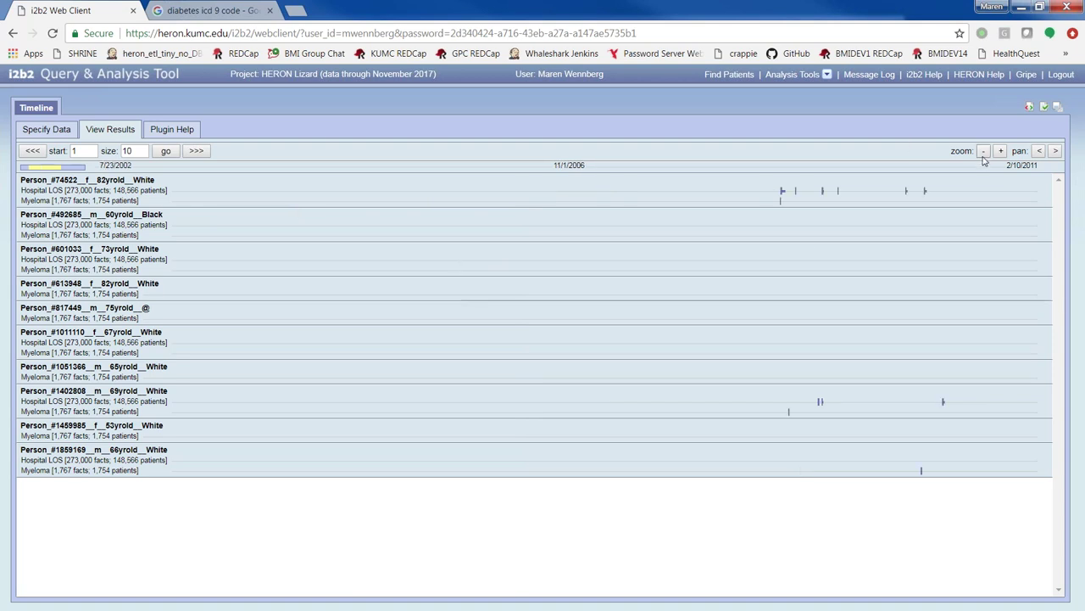
left_click(982, 151)
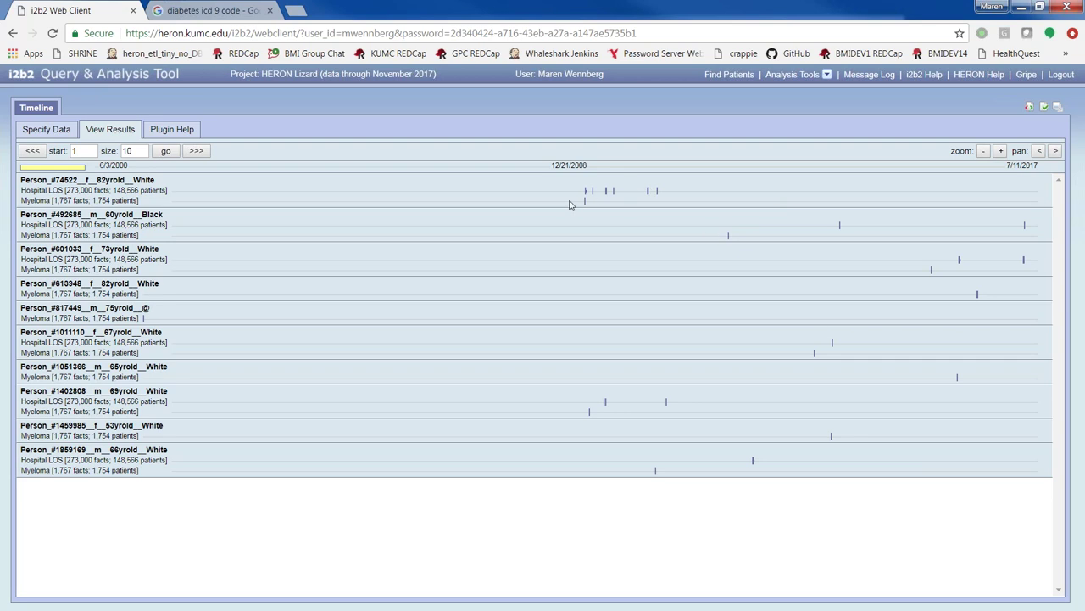
mouse_move(586, 203)
- Return to finding patients and constrain Group 1 with the Myeloma term to dates from 01/01/2014 to 12/31/2015
left_click(721, 75)
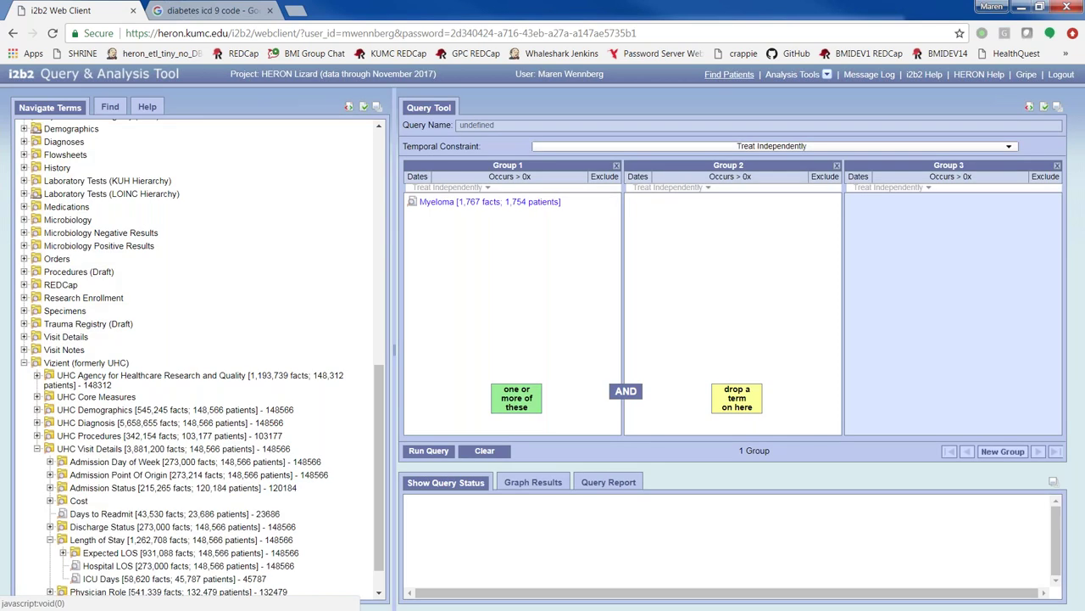
left_click(419, 176)
left_click(455, 315)
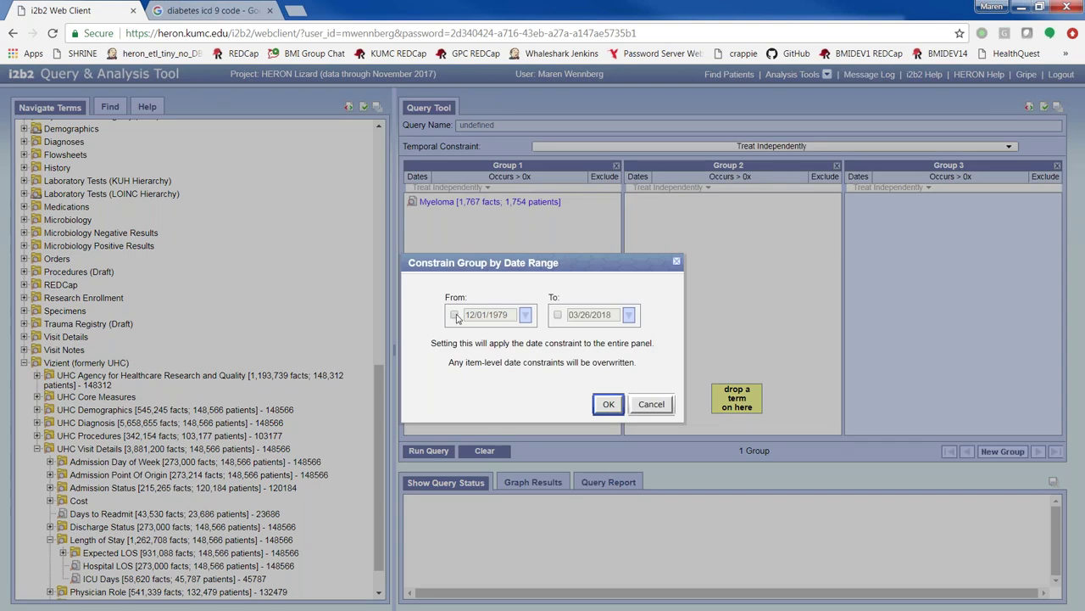
type("0")
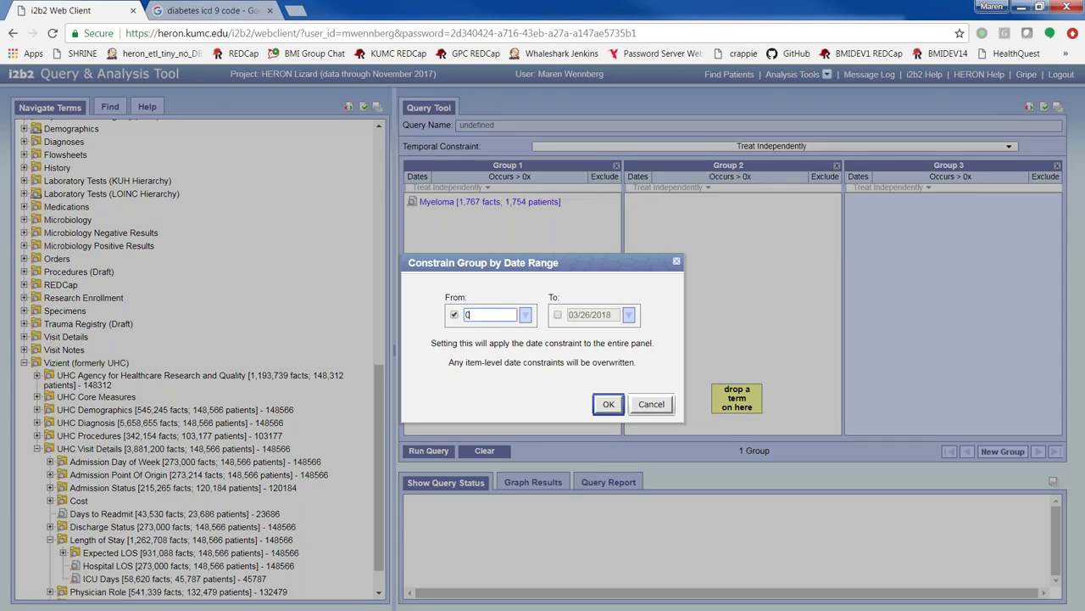
type("1/01/2015")
left_click(557, 314)
type("12")
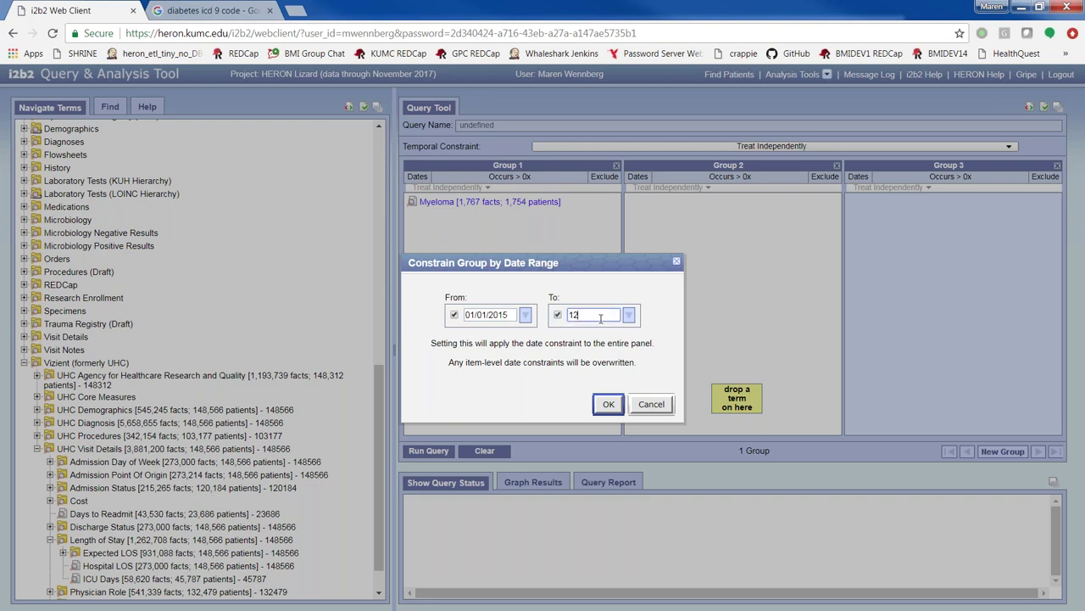
type("/31/2015")
left_click(516, 318)
key("shift+Left")
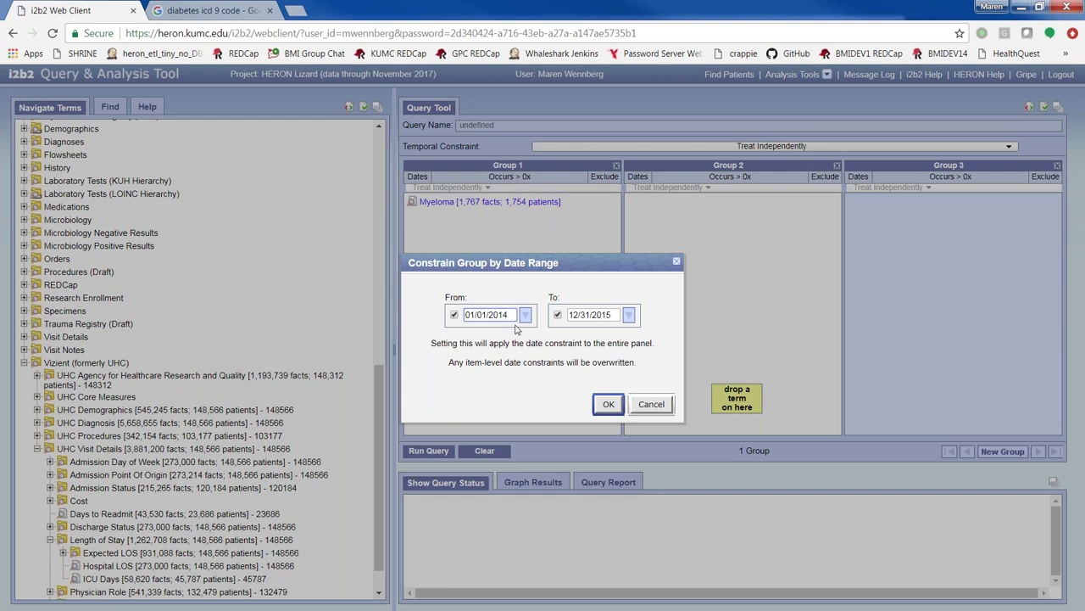
left_click(607, 406)
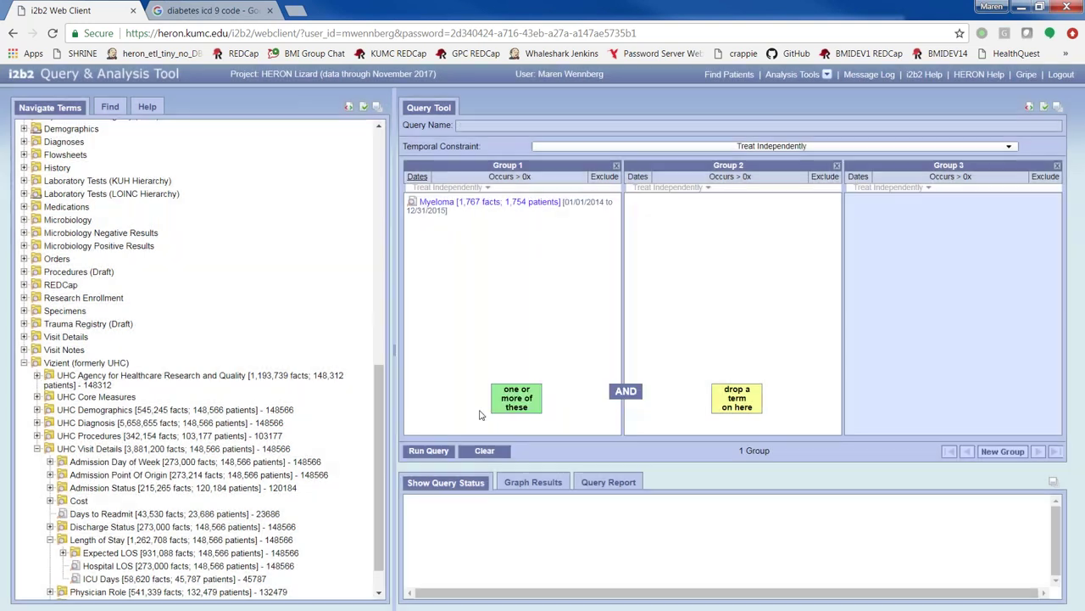
- Run the date-limited Myeloma query under its suggested name for the number of patients, leaving out the patient list
left_click(428, 449)
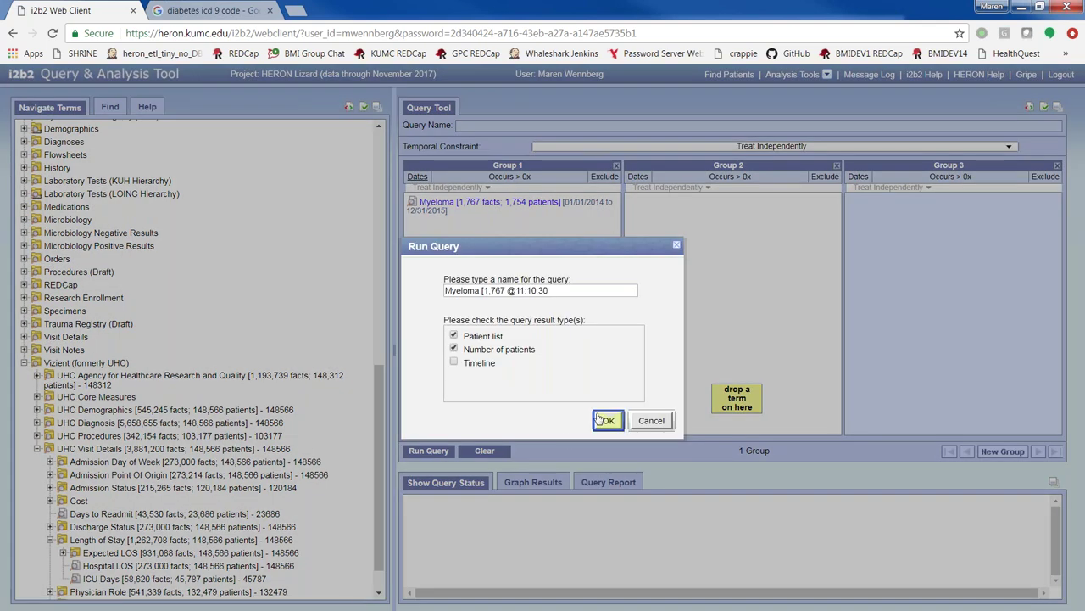
left_click(454, 336)
left_click(606, 422)
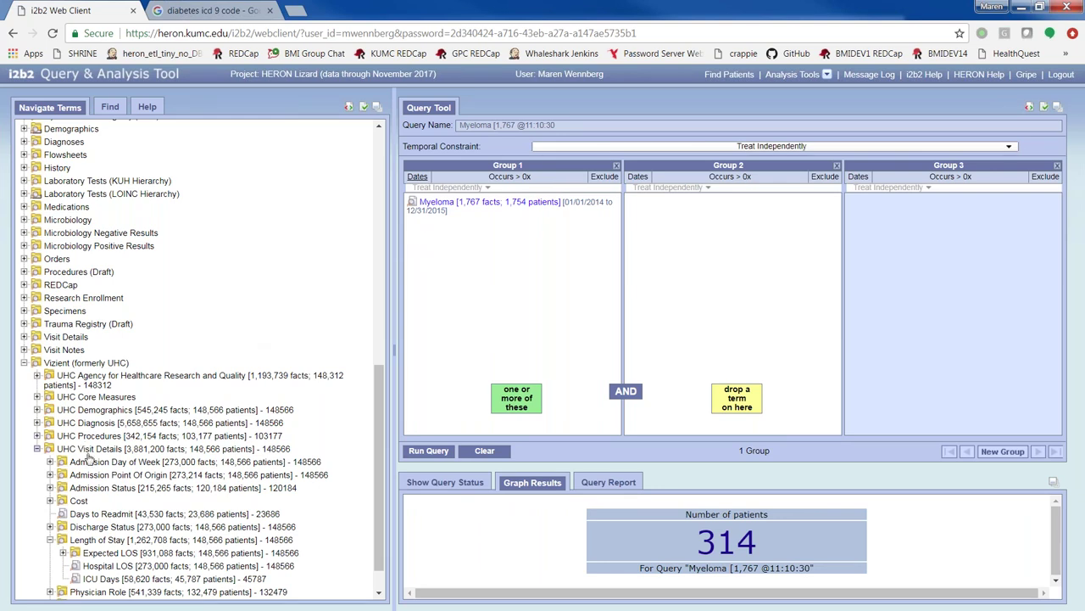
- Try to add Hospital LOS to Group 2, and reload the web client into the HERON Lizard project
left_click_drag(102, 566, 661, 291)
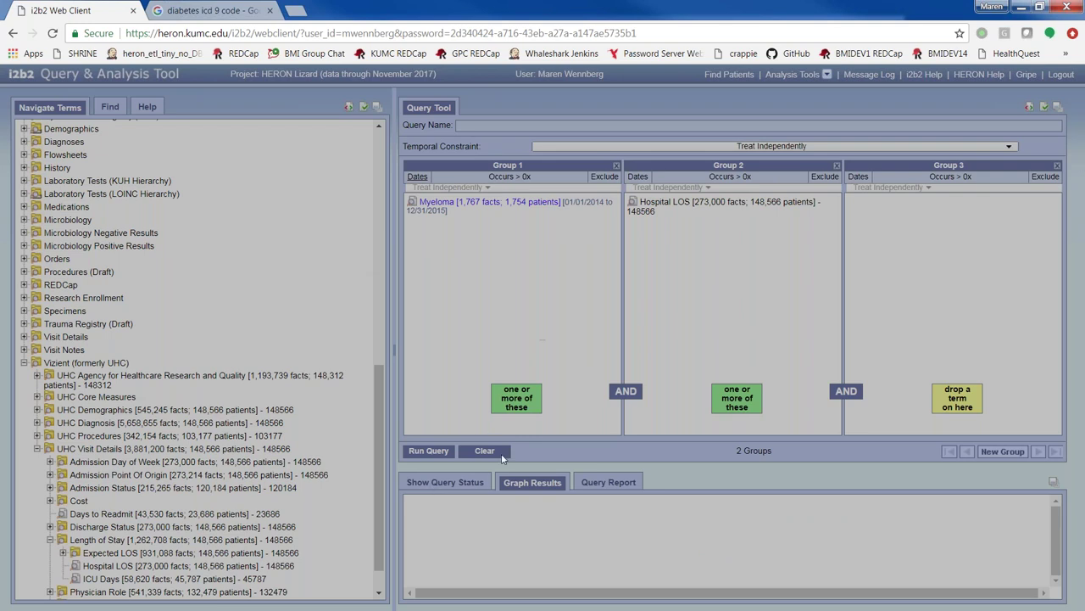
left_click(57, 38)
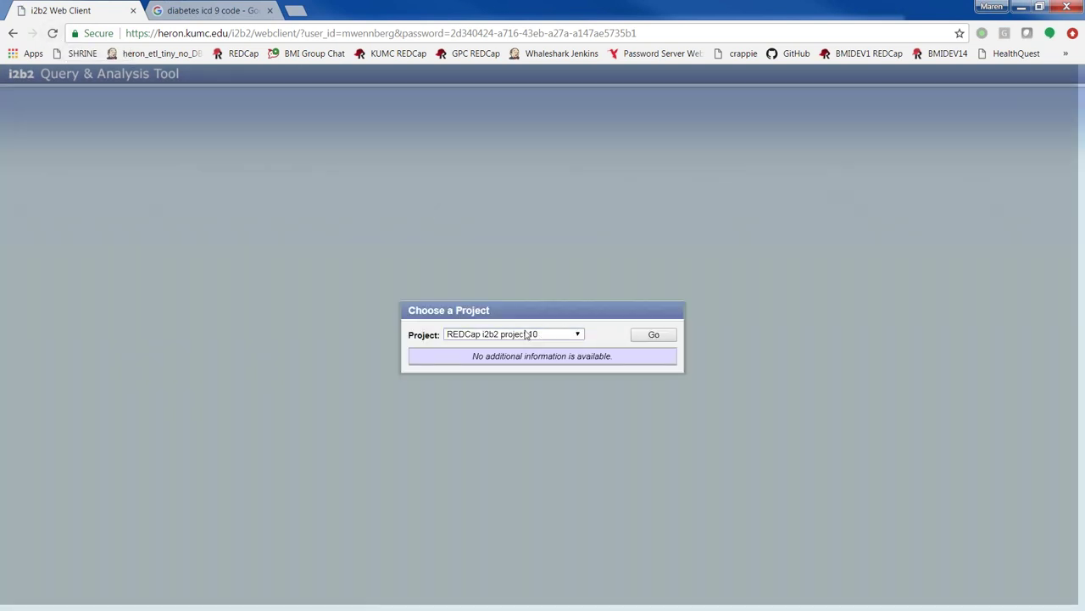
left_click(650, 336)
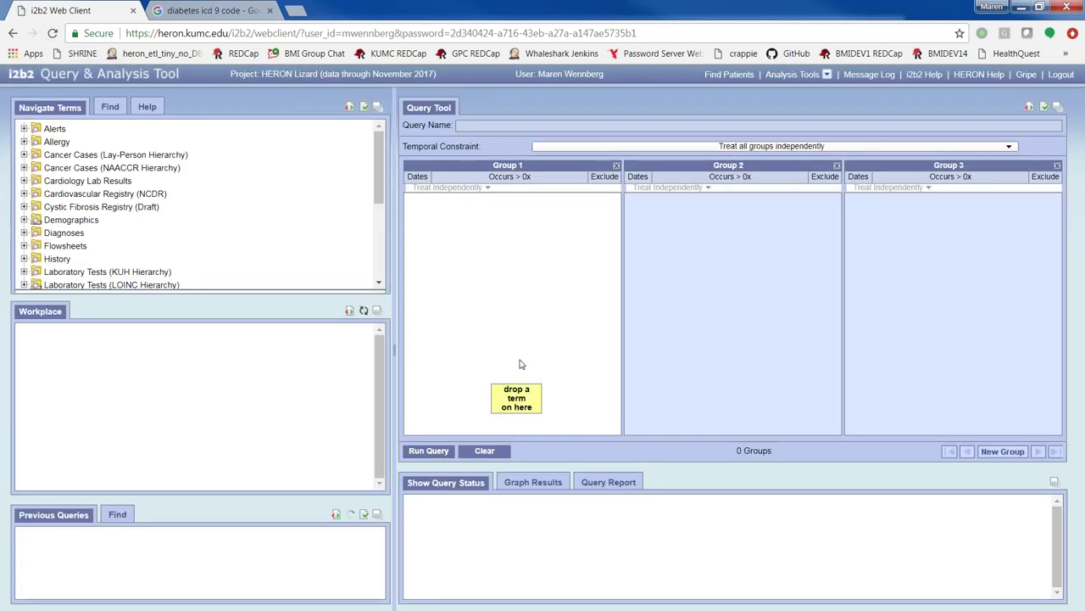
- Load the previous Myeloma query without a date constraint into the query tool
left_click_drag(169, 540, 580, 127)
scroll(291, 240, "down", 5)
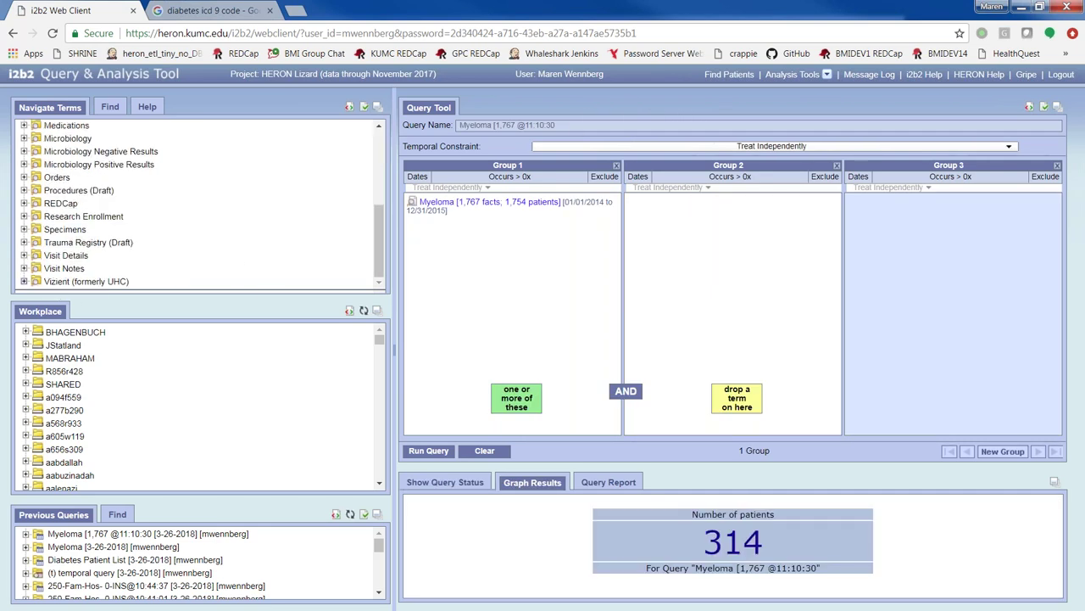
left_click_drag(101, 546, 510, 134)
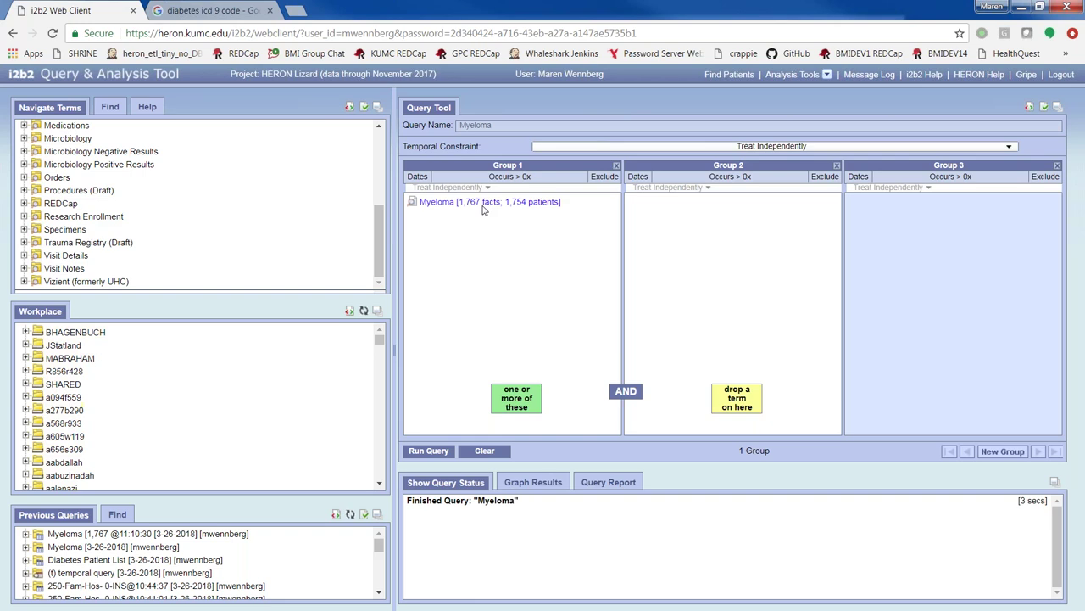
- Add Hospital LOS from Vizient (formerly UHC), UHC Visit Details, Length of Stay to Group 2 of the Myeloma query
double_click(65, 282)
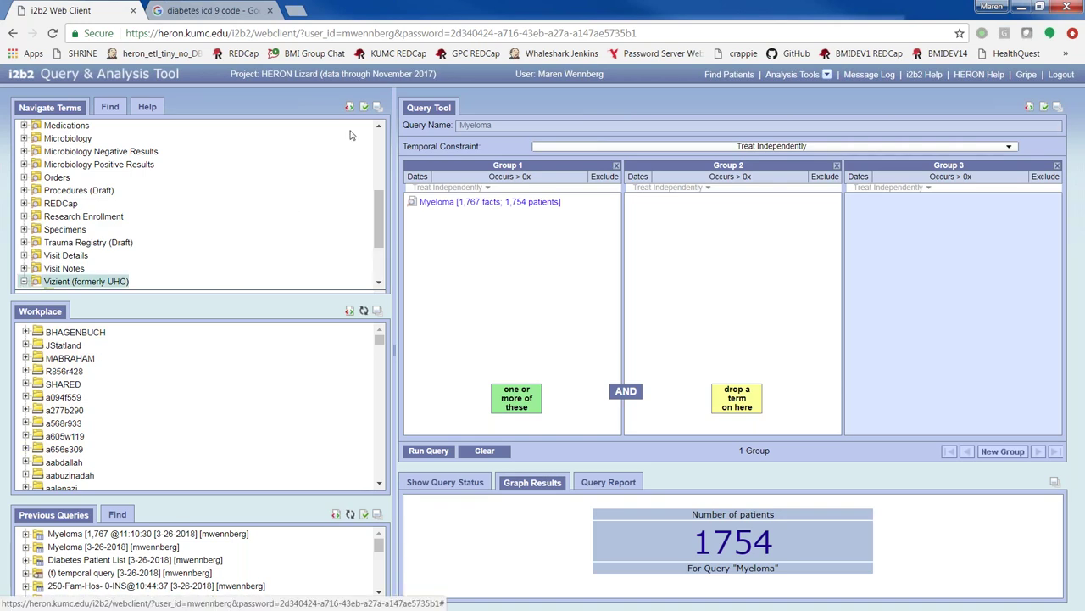
left_click(377, 107)
double_click(106, 540)
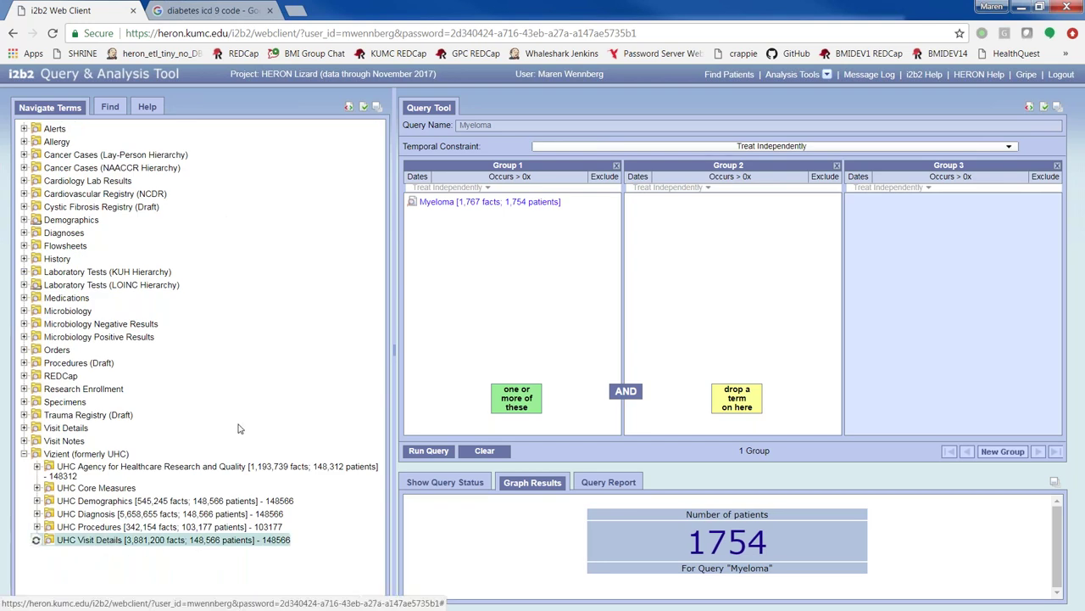
scroll(152, 491, "down", 3)
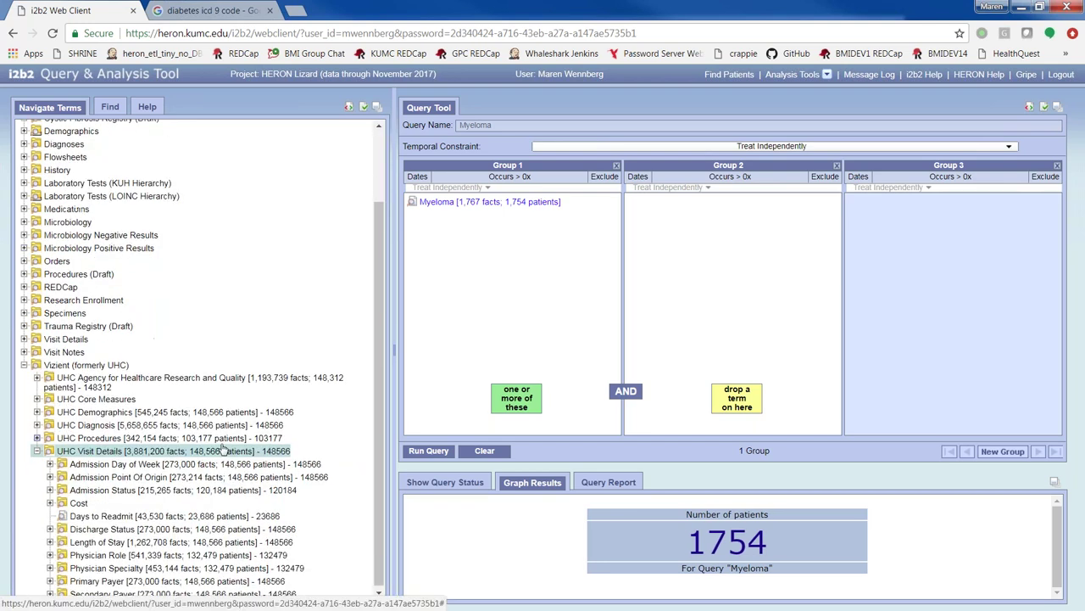
double_click(75, 540)
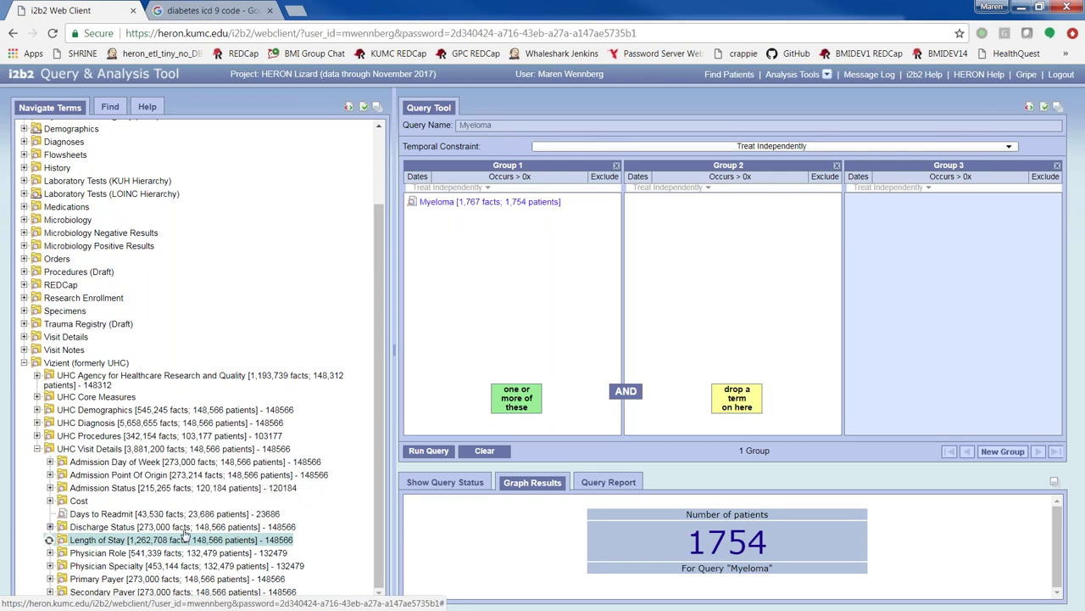
left_click_drag(125, 568, 611, 280)
- Constrain Hospital LOS by value to GREATER THAN (>) 2 with default units
left_click(352, 341)
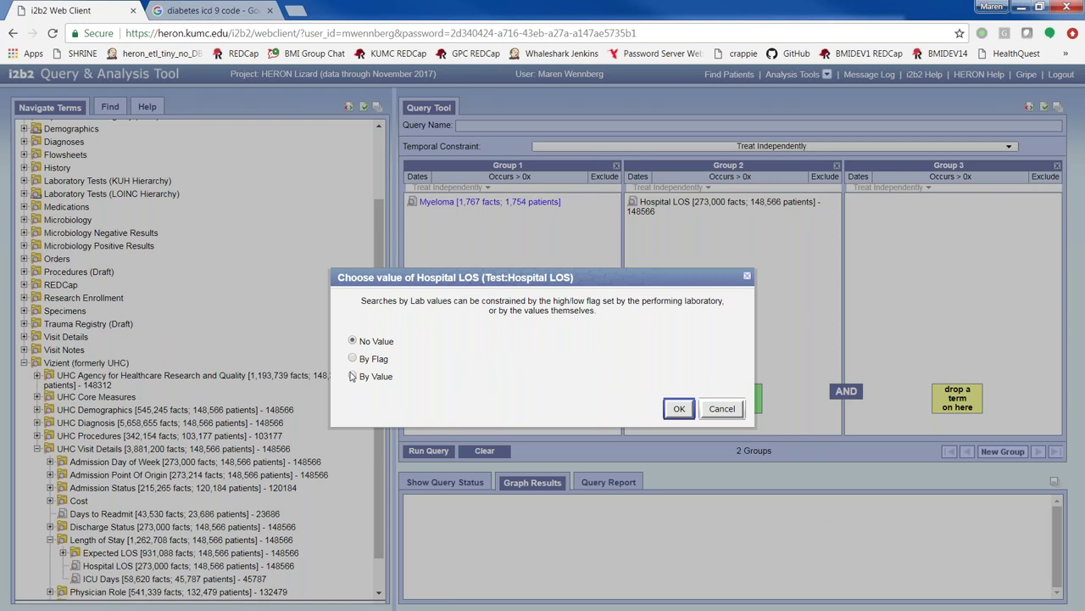
left_click(353, 376)
left_click(526, 346)
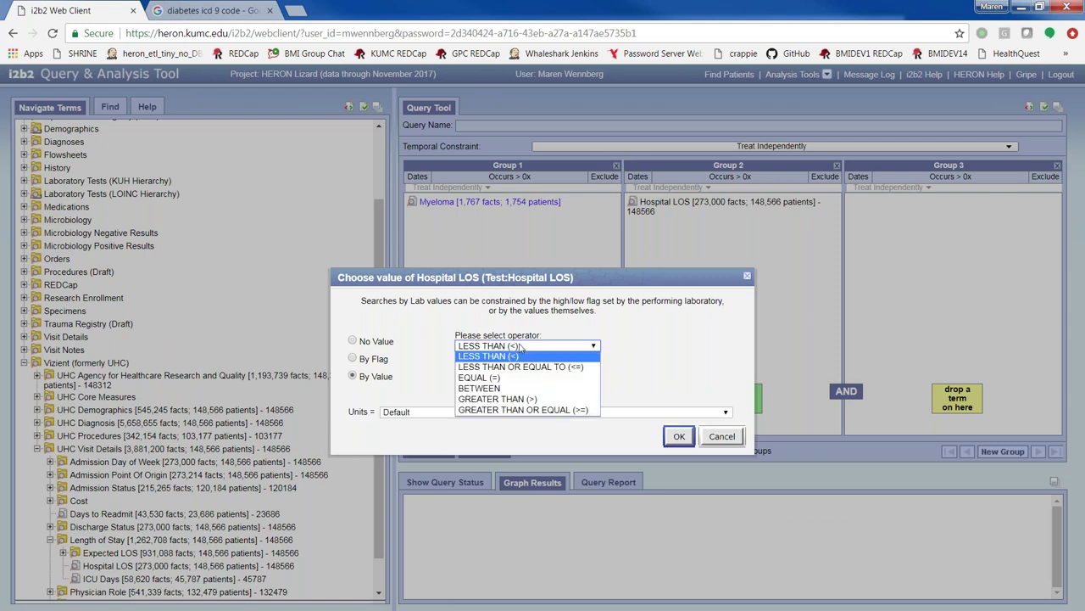
left_click(506, 401)
left_click(490, 377)
type("2")
left_click(679, 436)
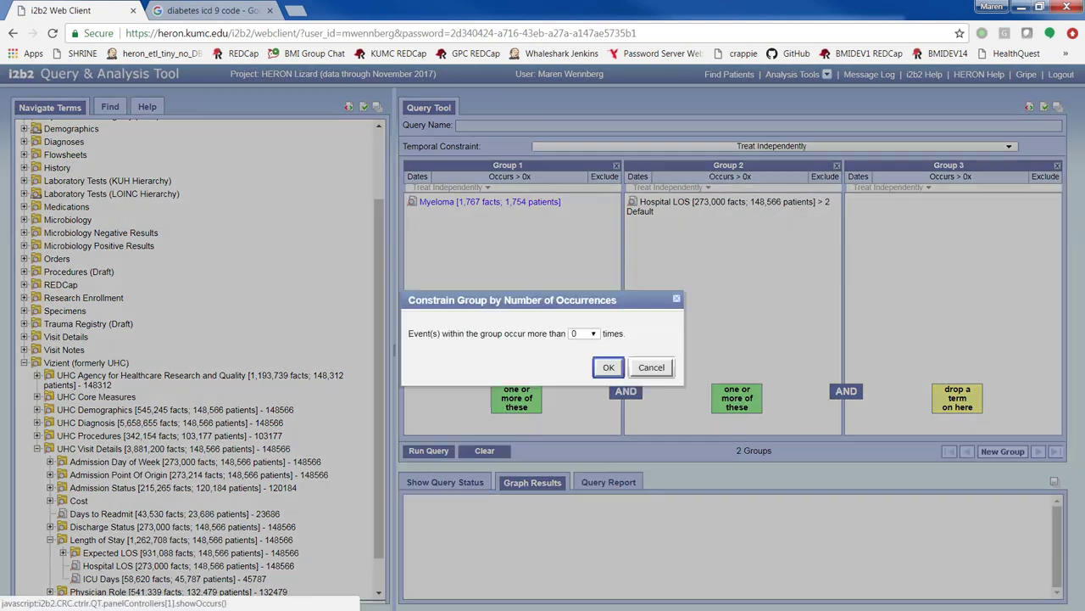
- Require the Group 2 events to occur more than 1 time and run the Myeloma and Hospital LOS query
left_click(729, 176)
left_click(591, 334)
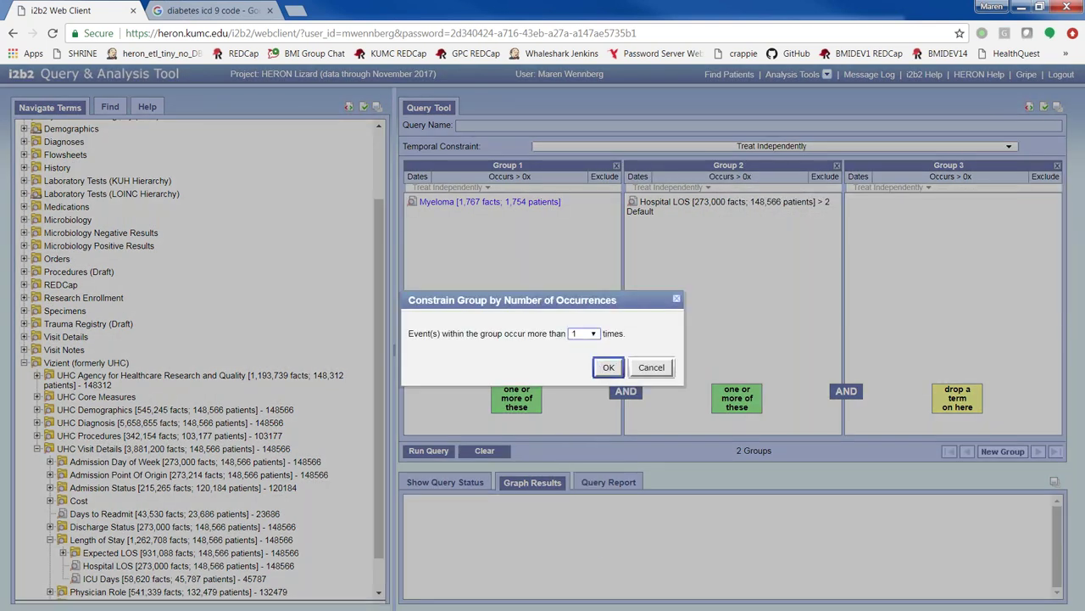
left_click(584, 357)
left_click(608, 367)
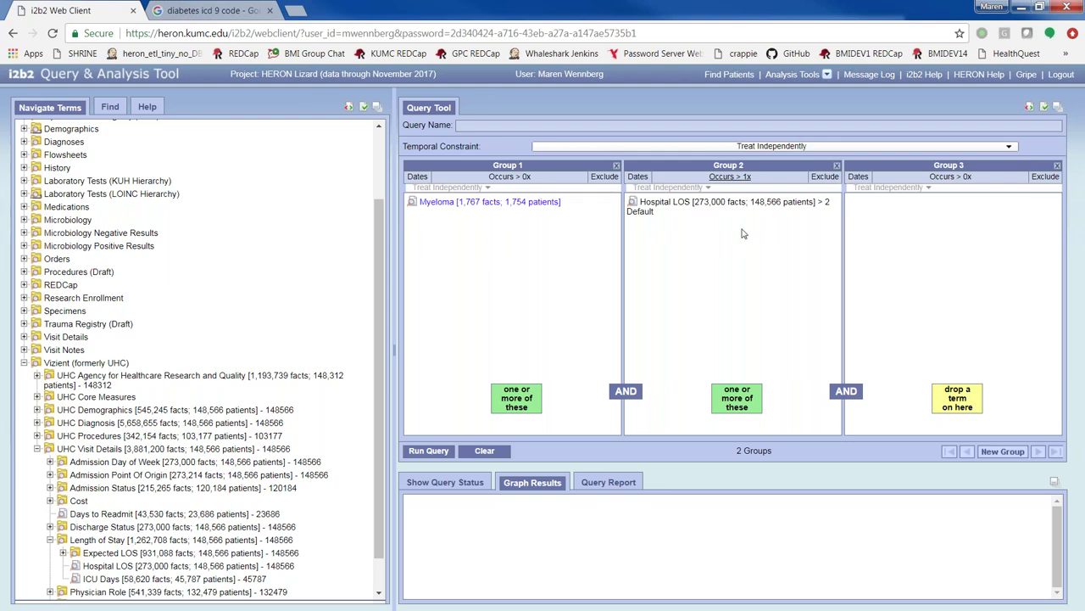
left_click(429, 450)
left_click(604, 421)
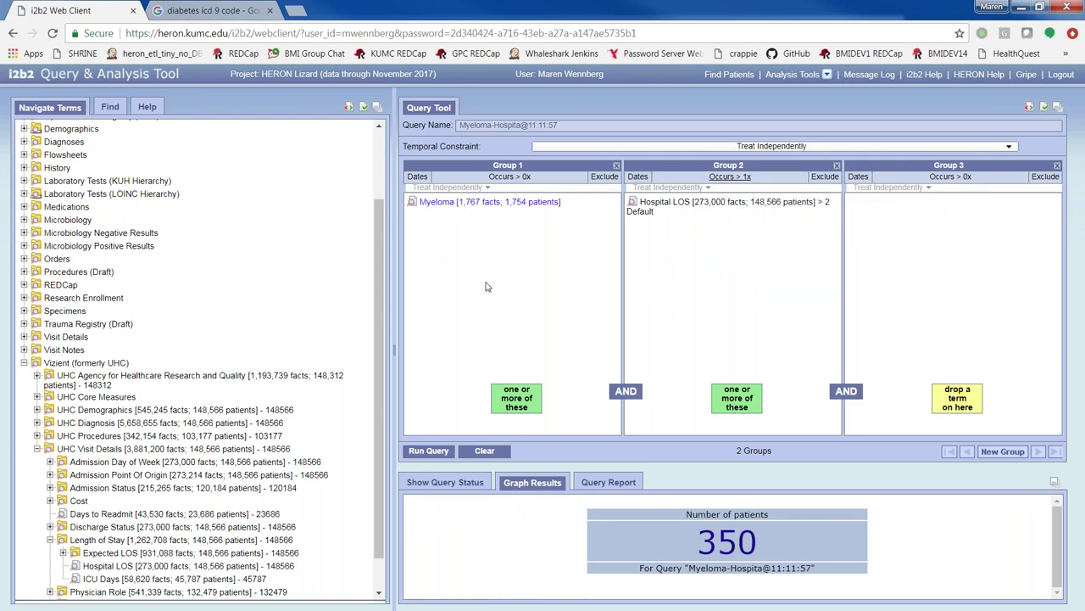
- Clear the query groups, collapse the Vizient (formerly UHC) folder and restore the term navigator to its normal size
left_click(484, 451)
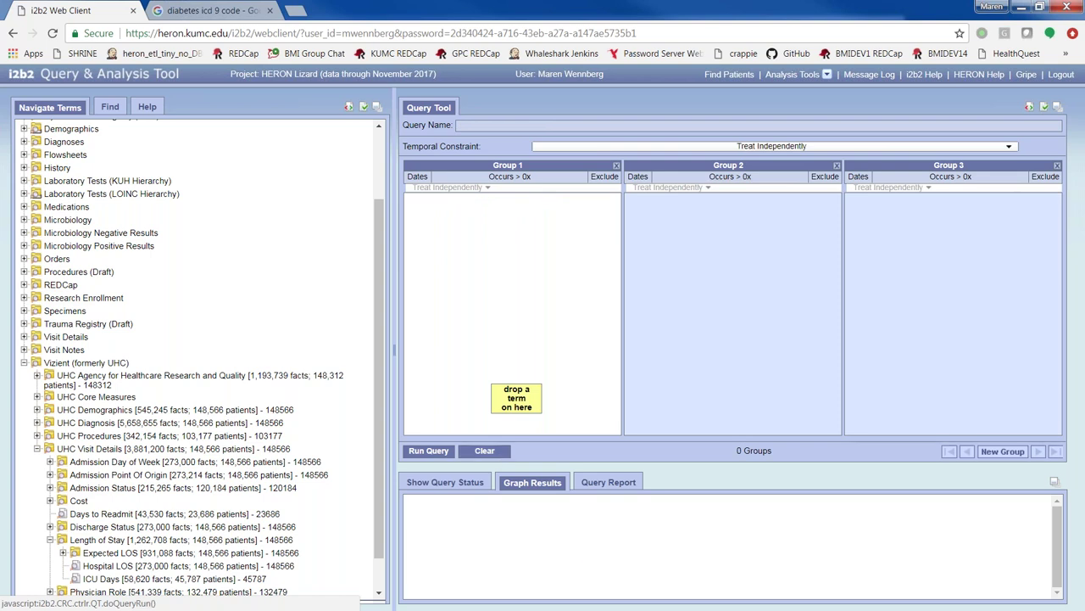
left_click(72, 365)
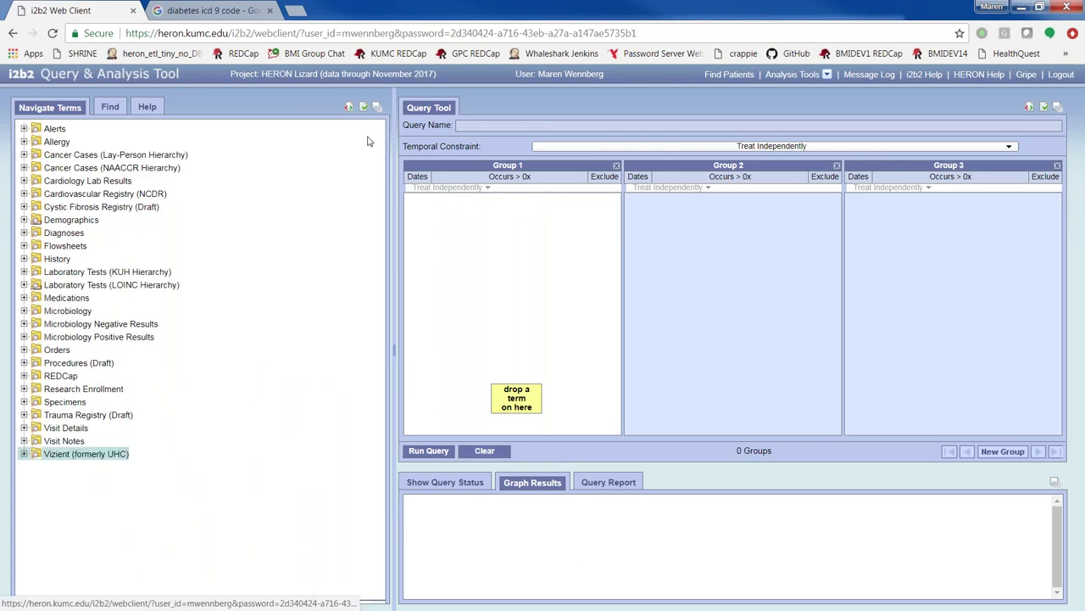
left_click(377, 107)
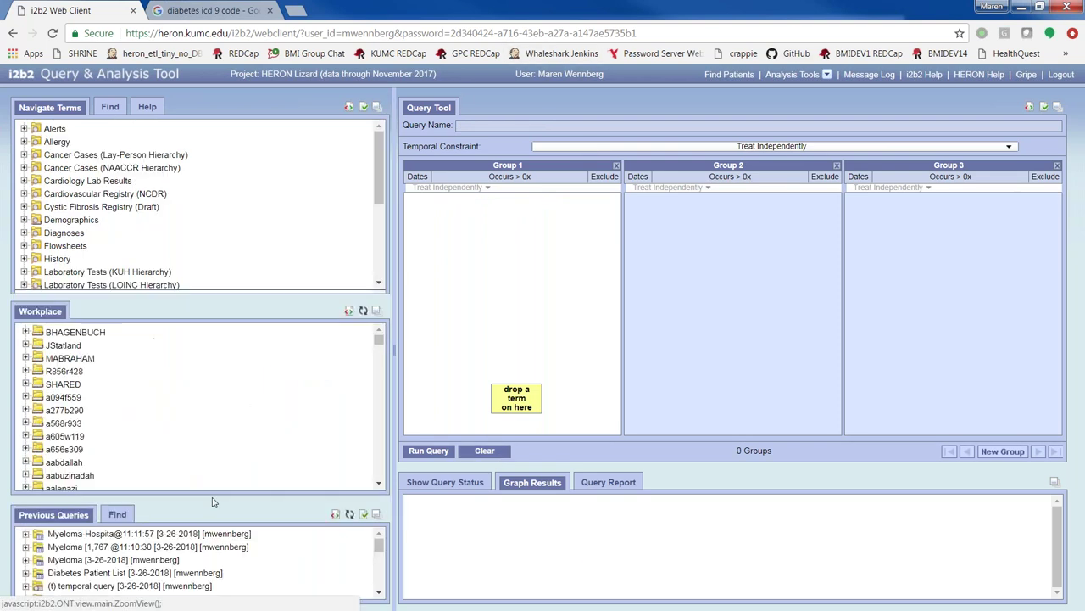
- Expand the Diabetes Patient List query, review the enlarged Previous Queries list and restore it to its normal size
double_click(109, 572)
left_click(376, 514)
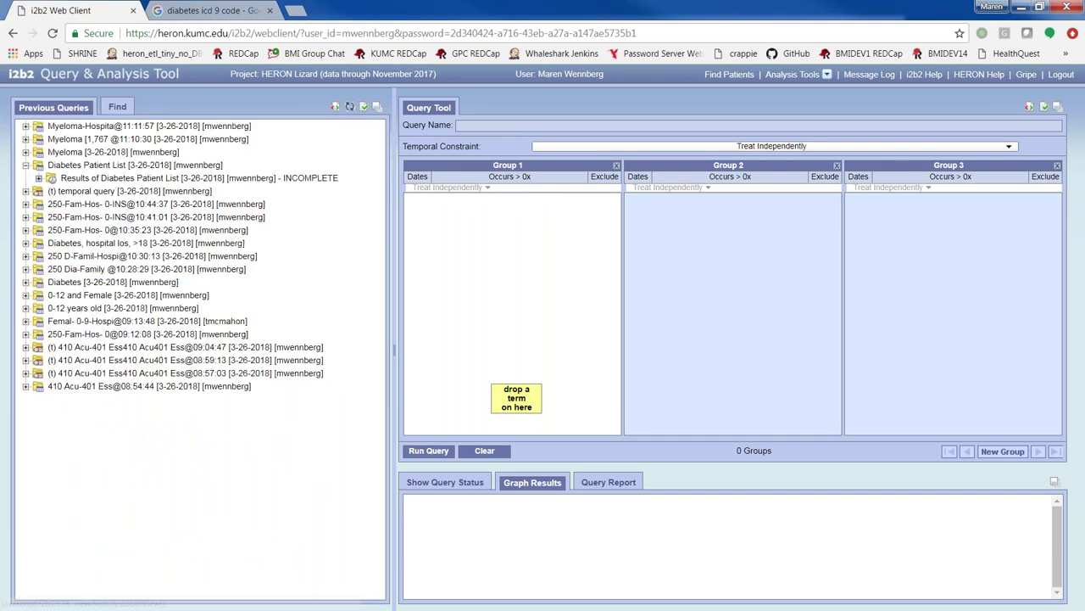
left_click(376, 107)
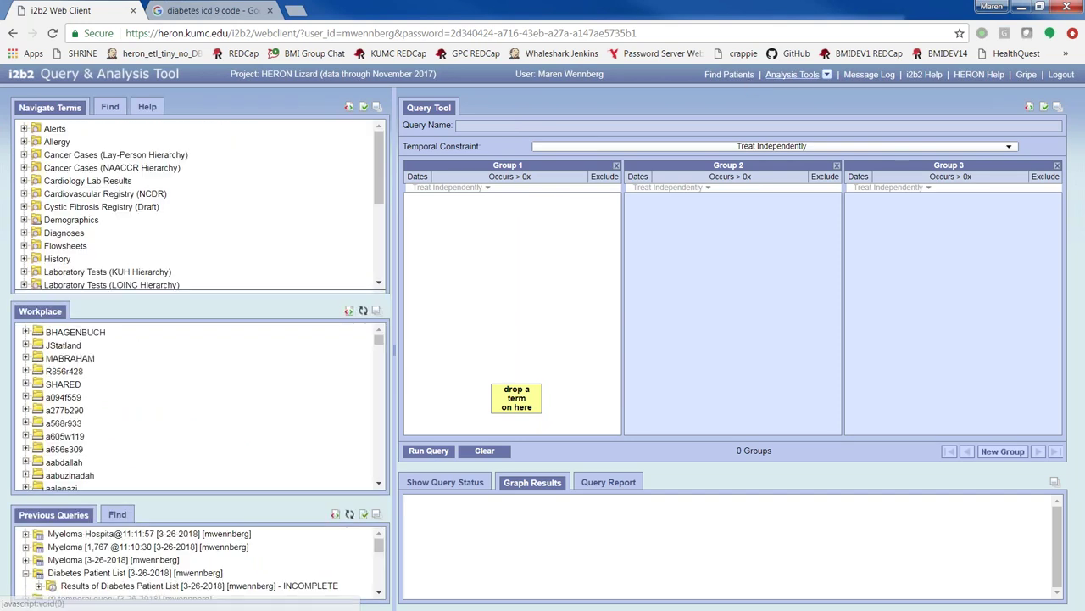
- Open the Data Builder analysis tool and use the Myeloma [3-26-2018] query's results as its patient set
left_click(828, 75)
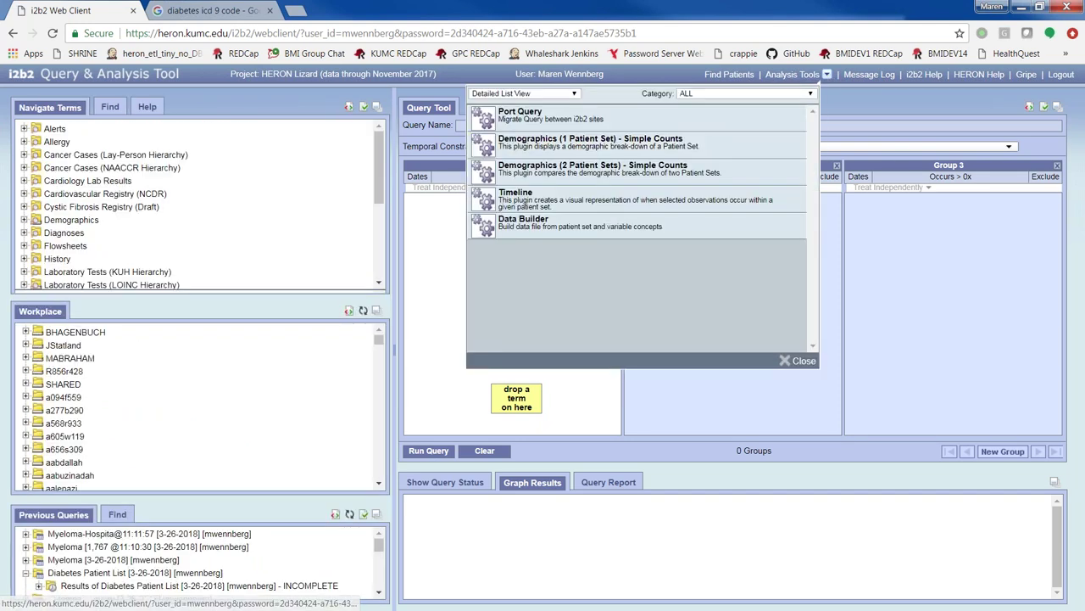
left_click(543, 223)
scroll(710, 362, "down", 3)
scroll(711, 362, "up", 3)
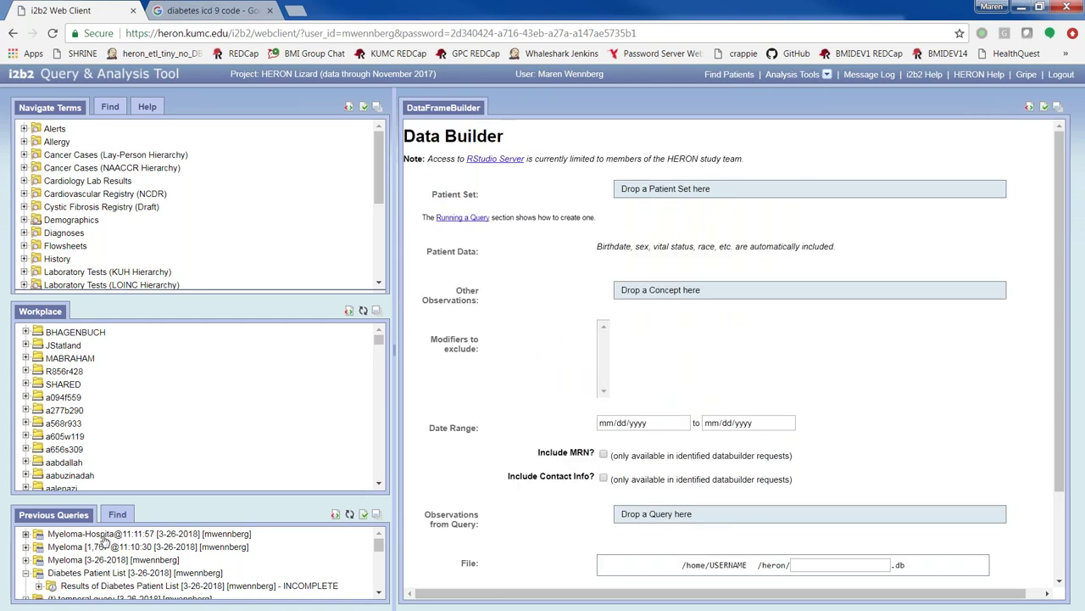
left_click(104, 562)
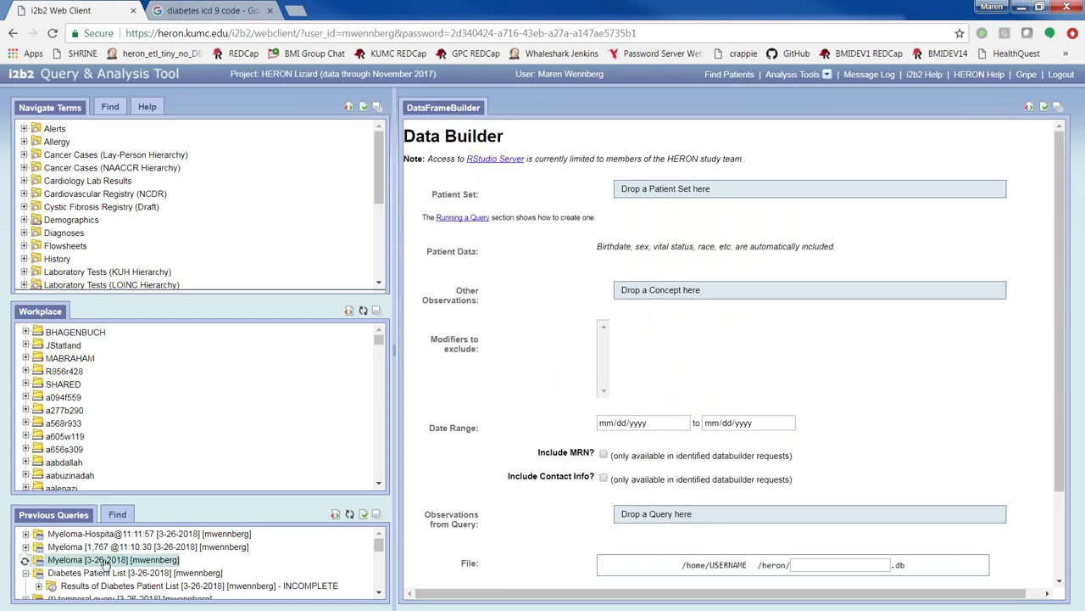
left_click(108, 574)
left_click_drag(115, 589, 642, 186)
scroll(543, 398, "down", 1)
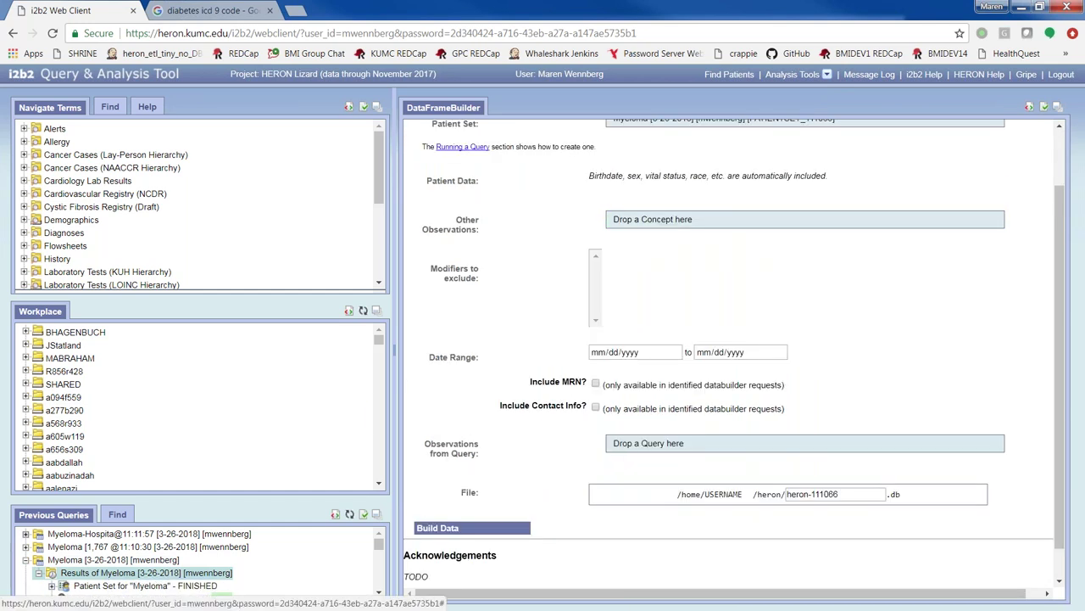
- Use Myeloma-Hospita@11:11:57 as the observations query, replacing the Myeloma query and its concept
left_click_drag(95, 561, 692, 443)
scroll(431, 286, "up", 1)
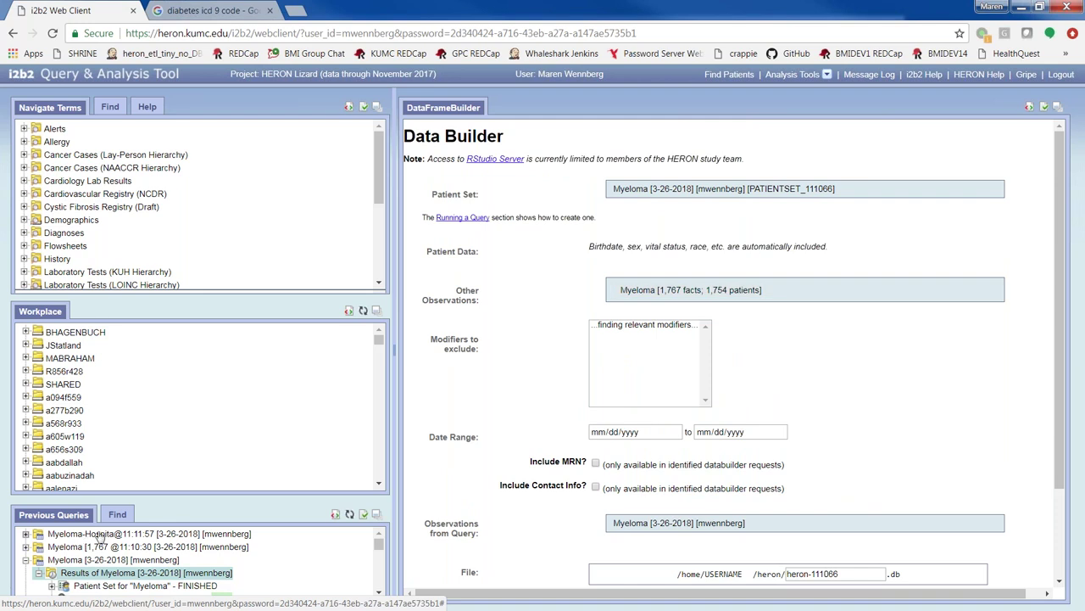
left_click(652, 299)
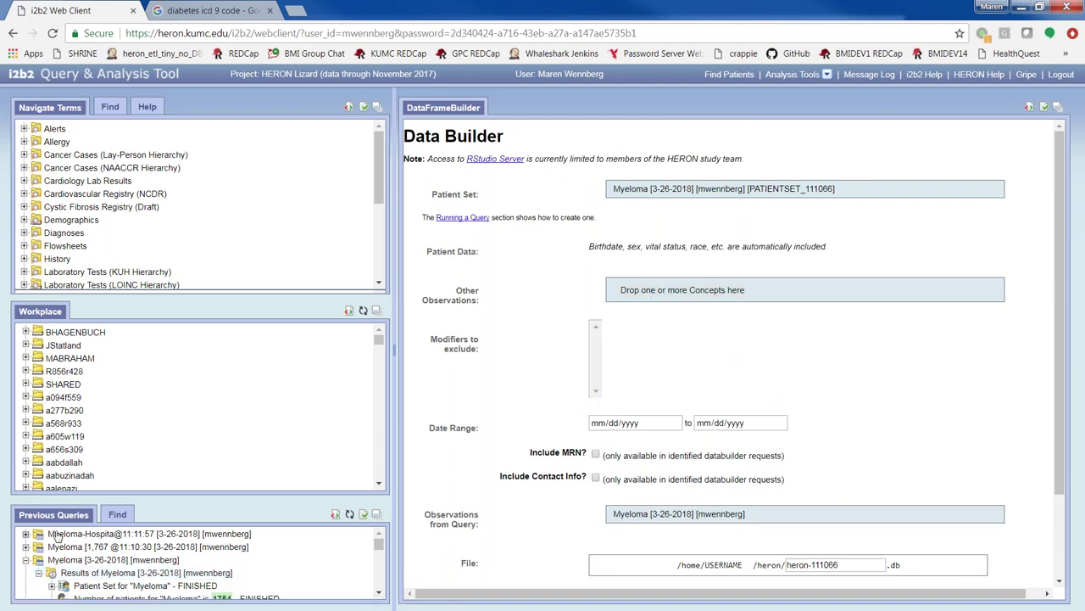
left_click_drag(67, 536, 670, 522)
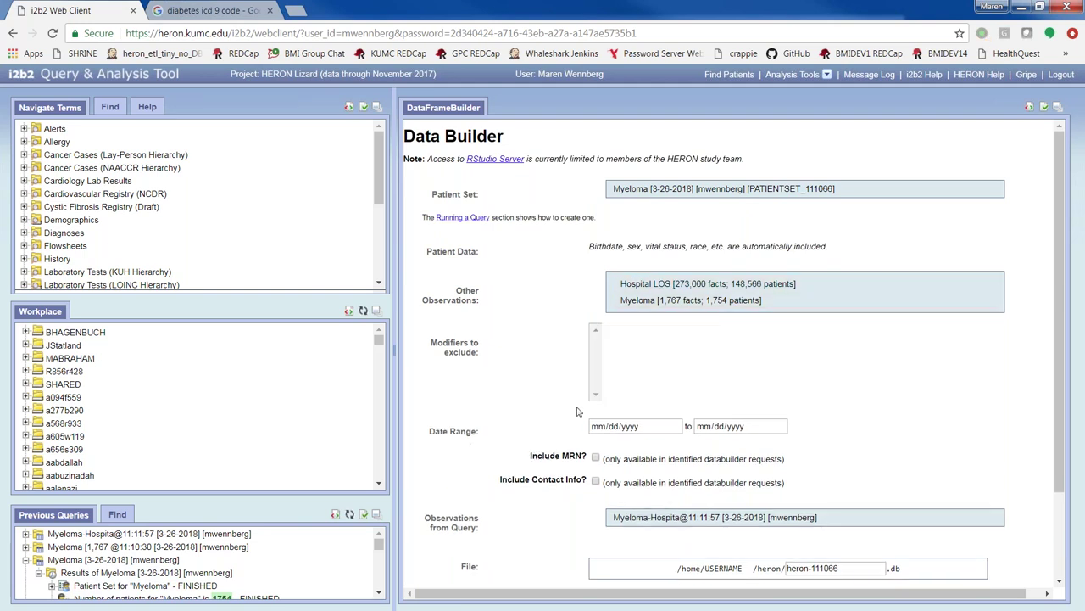
- Set the end of the Data Builder date range to 01/01/2018, leaving the start date blank
left_click(602, 431)
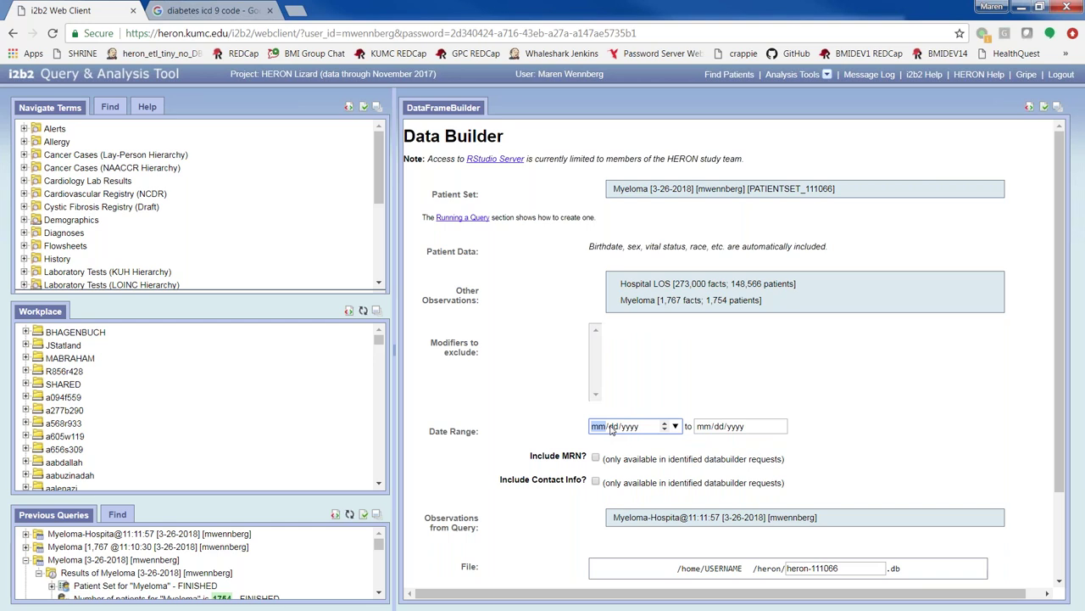
left_click(705, 431)
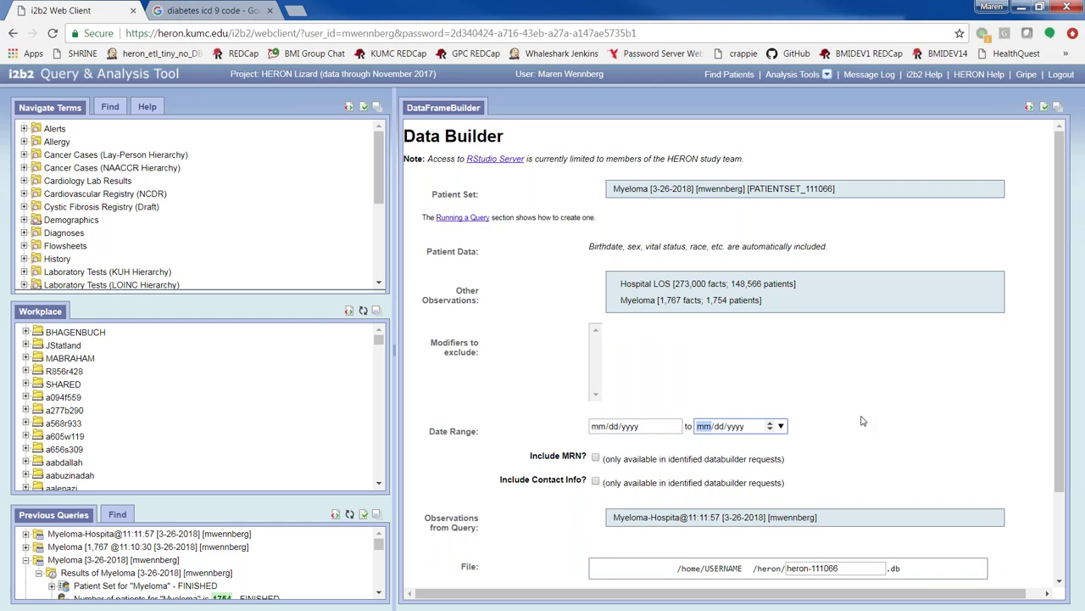
type("01/01/2018")
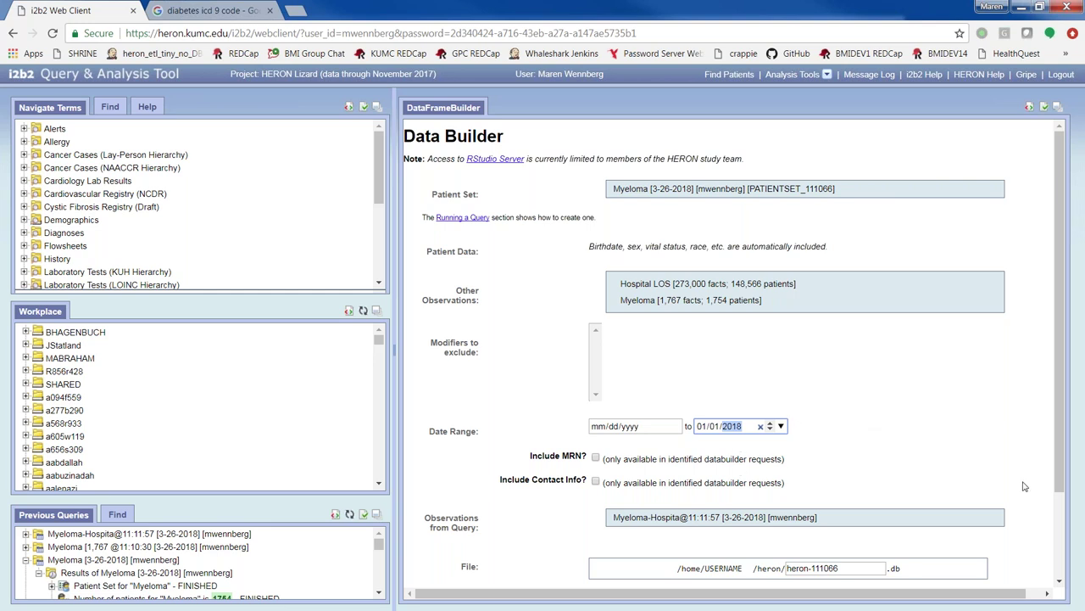
- Name the Data Builder output file Myeloma and review the completed form
scroll(989, 498, "down", 1)
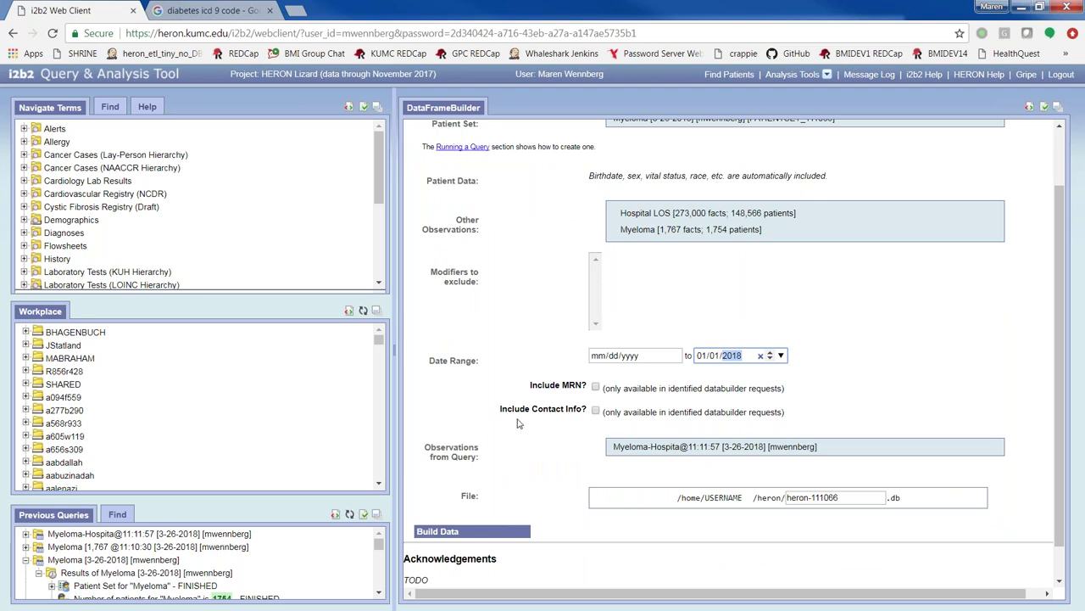
left_click_drag(854, 506, 762, 502)
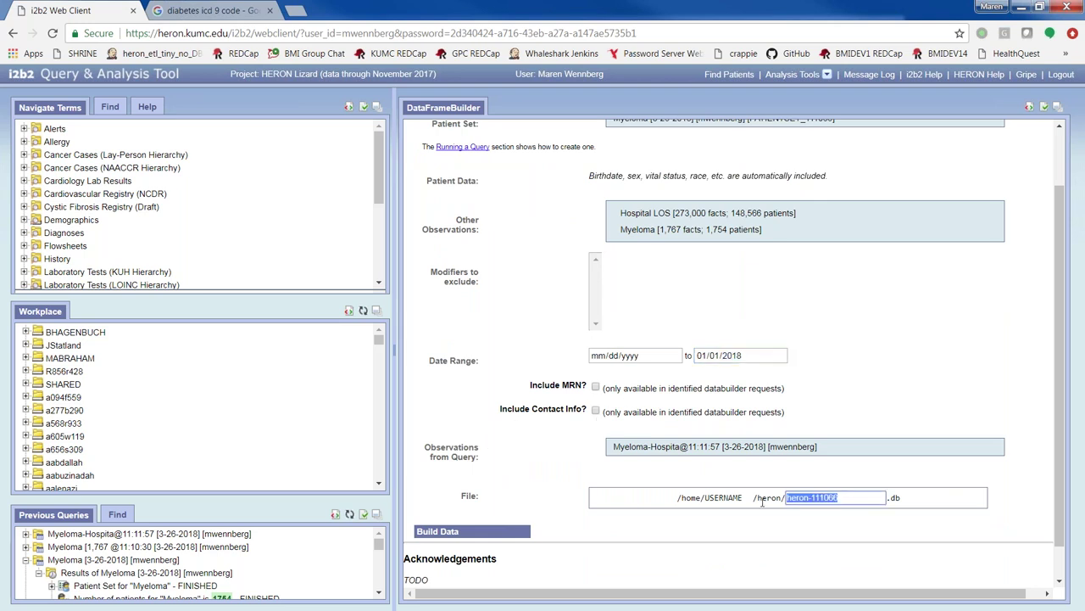
type("Myeloma")
scroll(608, 536, "down", 1)
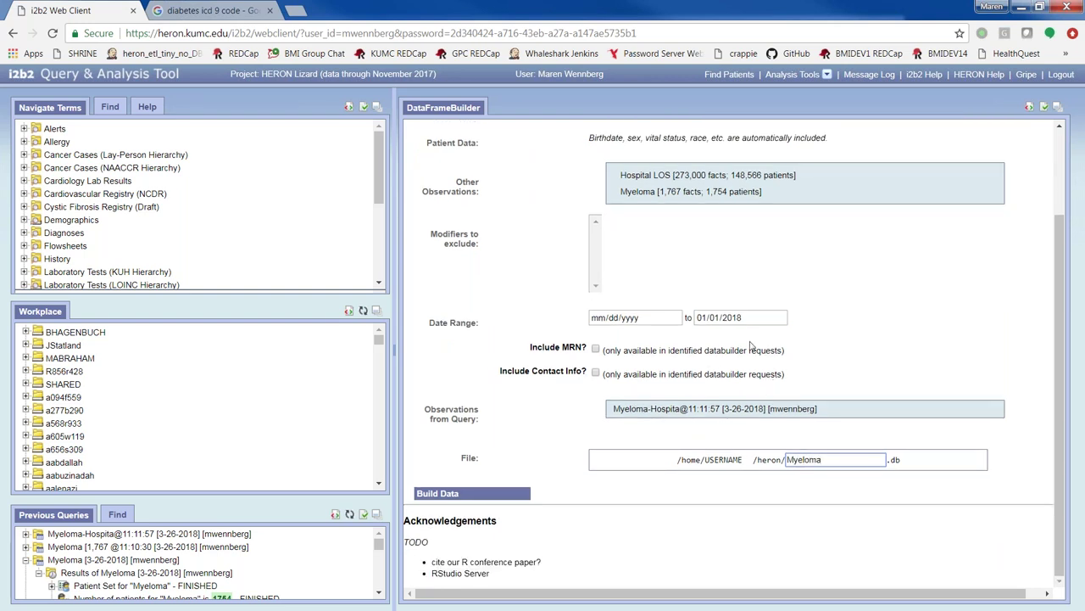
scroll(882, 356, "up", 3)
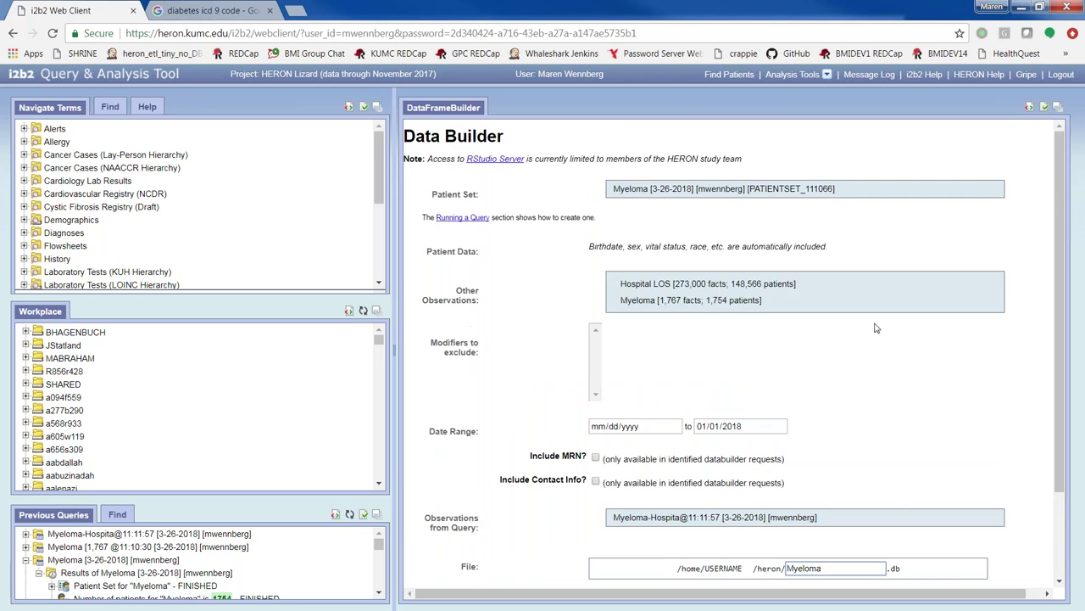
- Return to the Find Patients query view and expand the Diagnoses folder
left_click(733, 76)
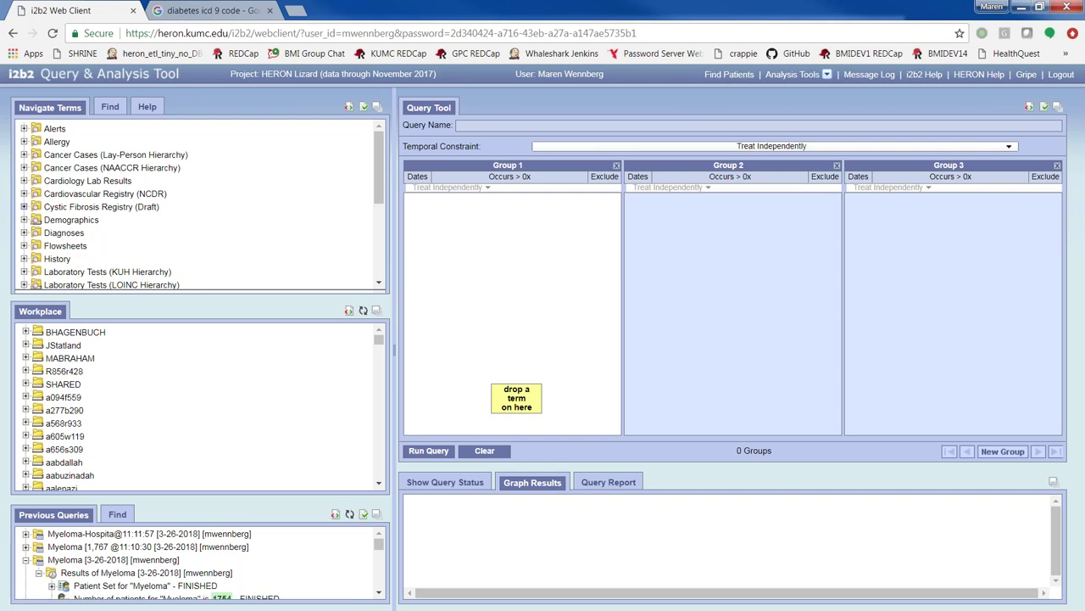
left_click(58, 238)
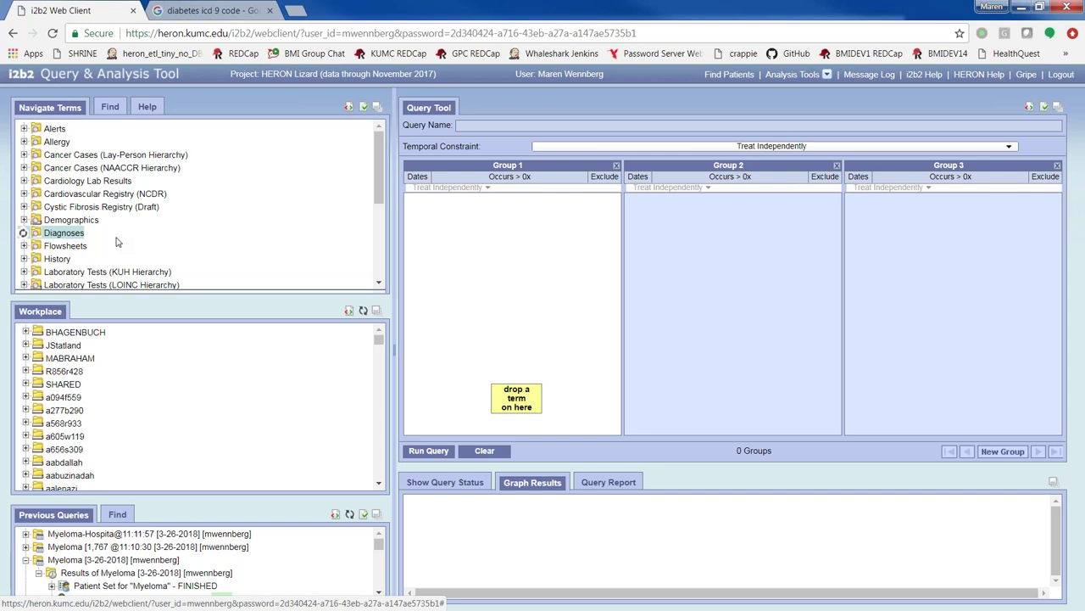
scroll(117, 243, "down", 1)
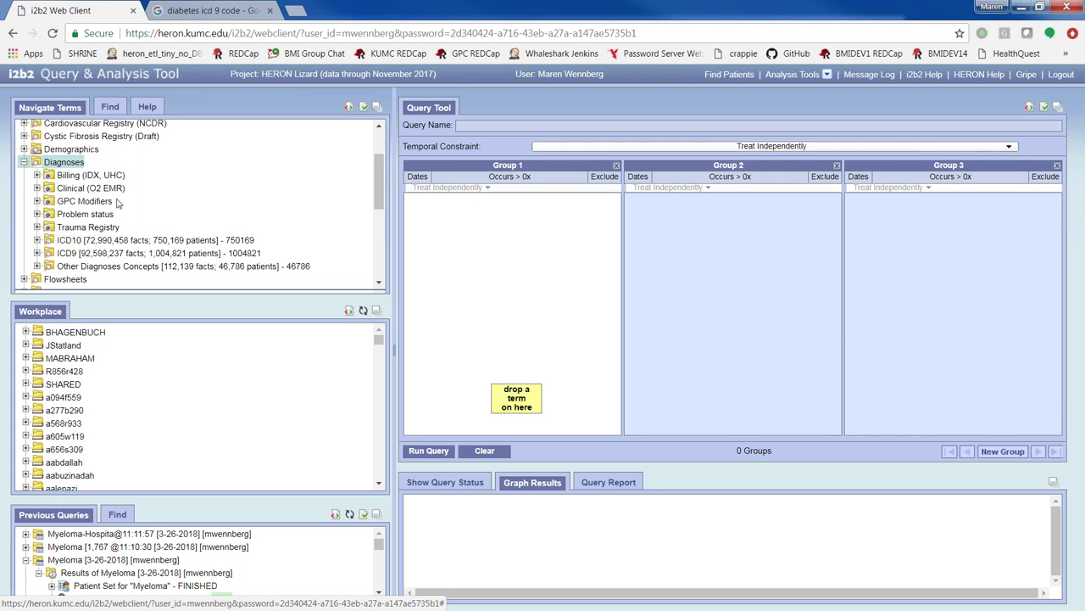
- Examine the diagnosis modifiers inside the Billing (IDX, UHC) and Clinical (O2 EMR) folders
double_click(78, 176)
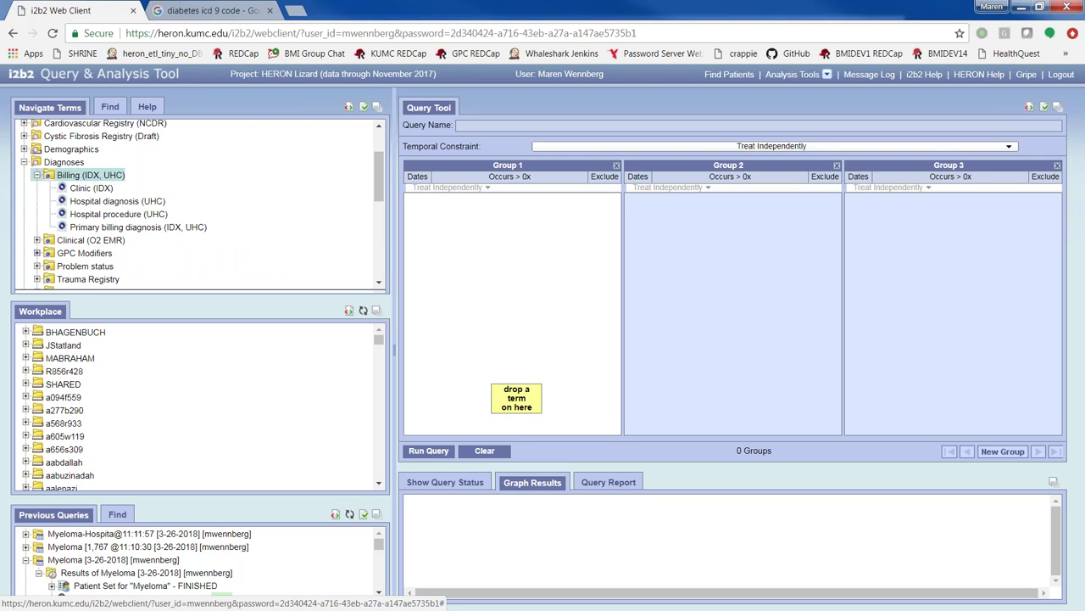
double_click(113, 245)
scroll(152, 250, "down", 4)
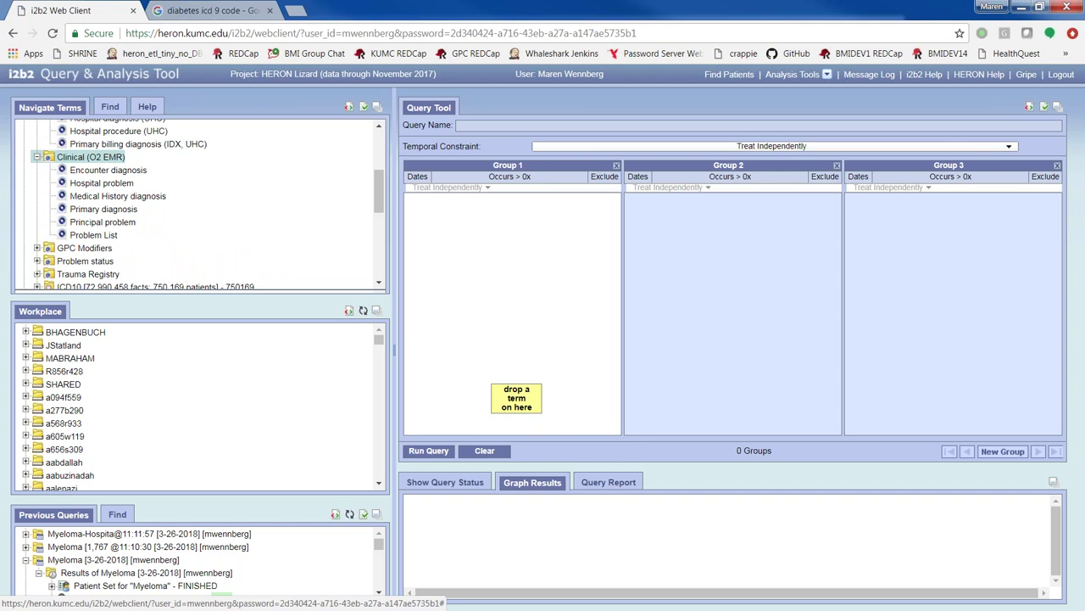
scroll(169, 253, "up", 2)
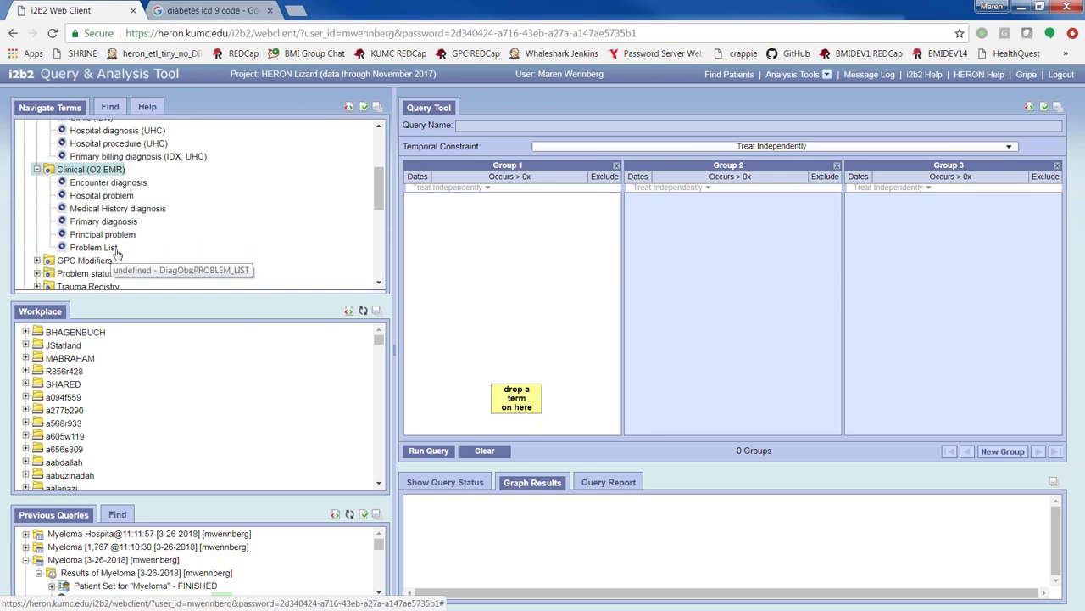
scroll(117, 253, "down", 3)
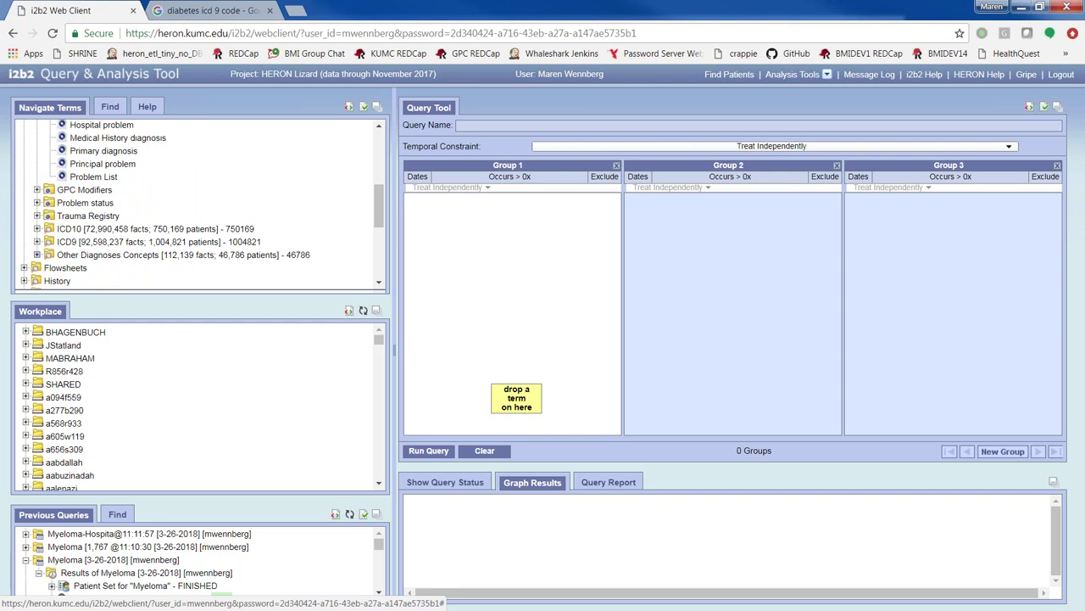
- Examine the GPC Modifiers down to the entries under Billing Diagnosis - Admit
double_click(90, 195)
double_click(106, 204)
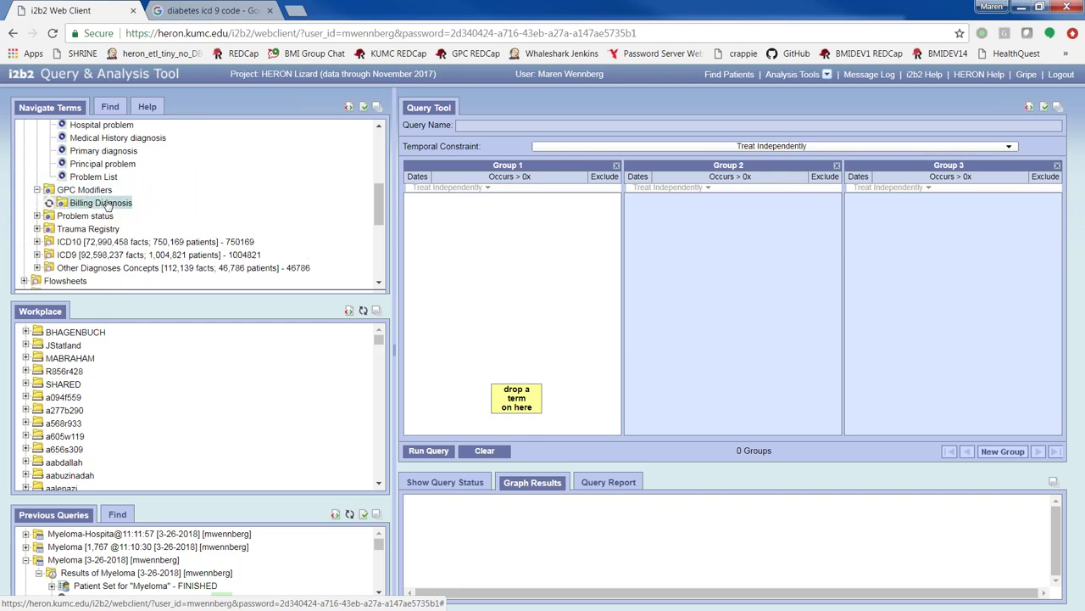
double_click(129, 216)
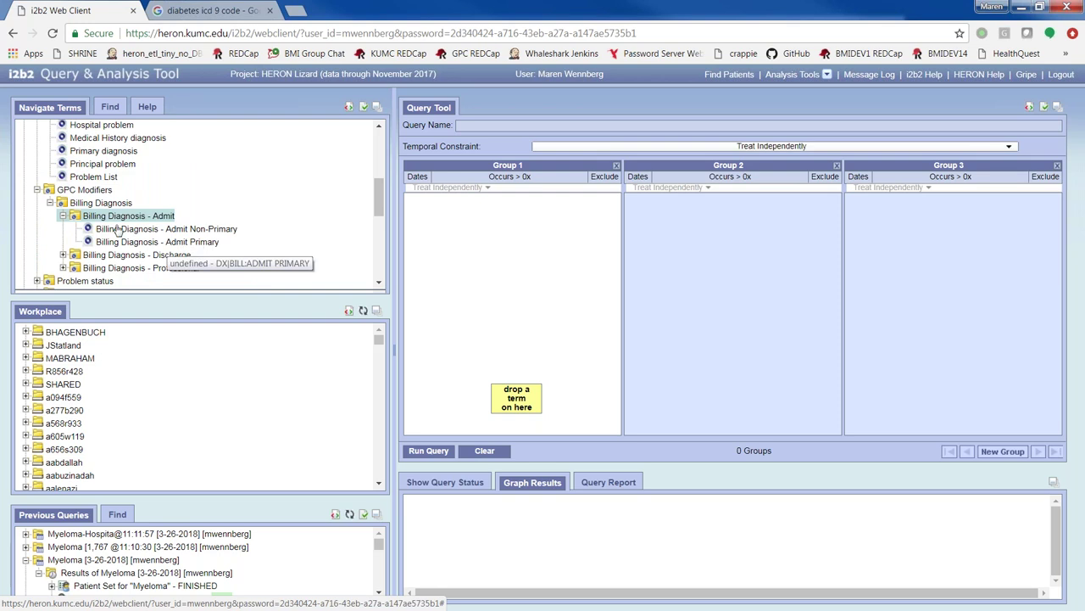
left_click_drag(129, 243, 169, 238)
- Collapse the GPC Modifiers, Clinical (O2 EMR) and Billing (IDX, UHC) folders under Diagnoses
left_click(62, 215)
left_click(49, 202)
left_click(37, 189)
scroll(157, 195, "up", 1)
left_click(61, 172)
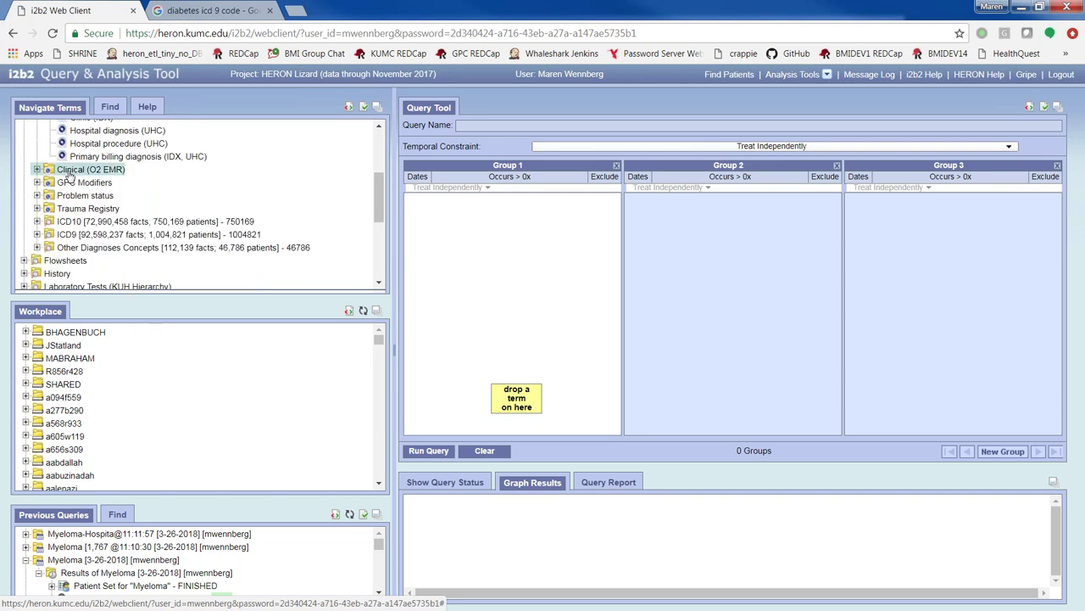
left_click(74, 177)
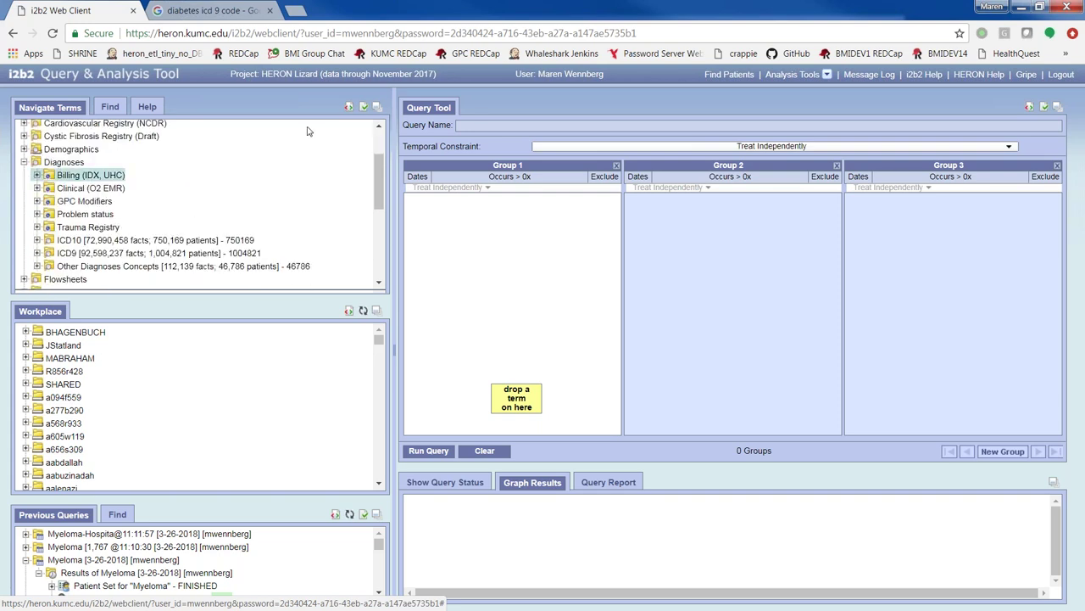
- Enlarge the term navigator and expand the Clinical (O2 EMR) modifiers under Diagnoses
left_click(377, 106)
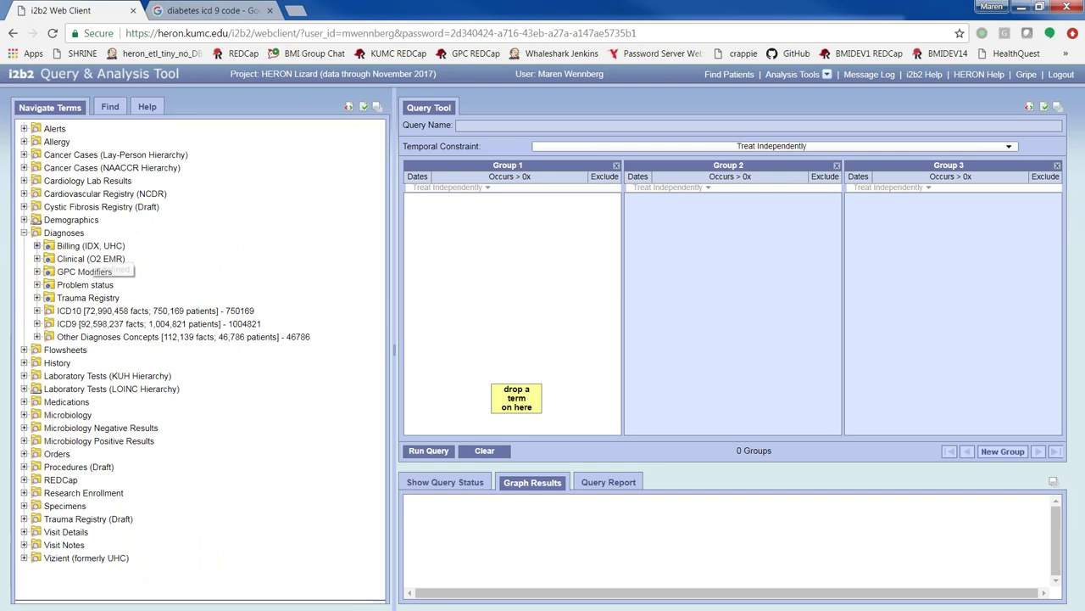
left_click_drag(78, 246, 38, 246)
left_click(37, 258)
- Try the Problem List diagnosis modifier as a Group 1 term and clear the group
left_click_drag(106, 340, 437, 243)
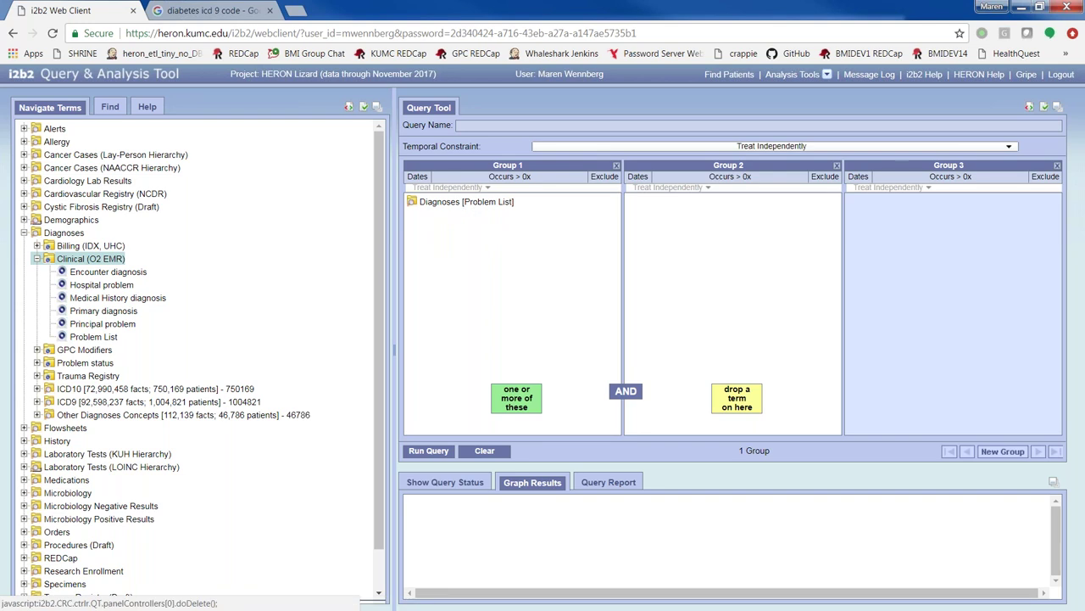
left_click(616, 165)
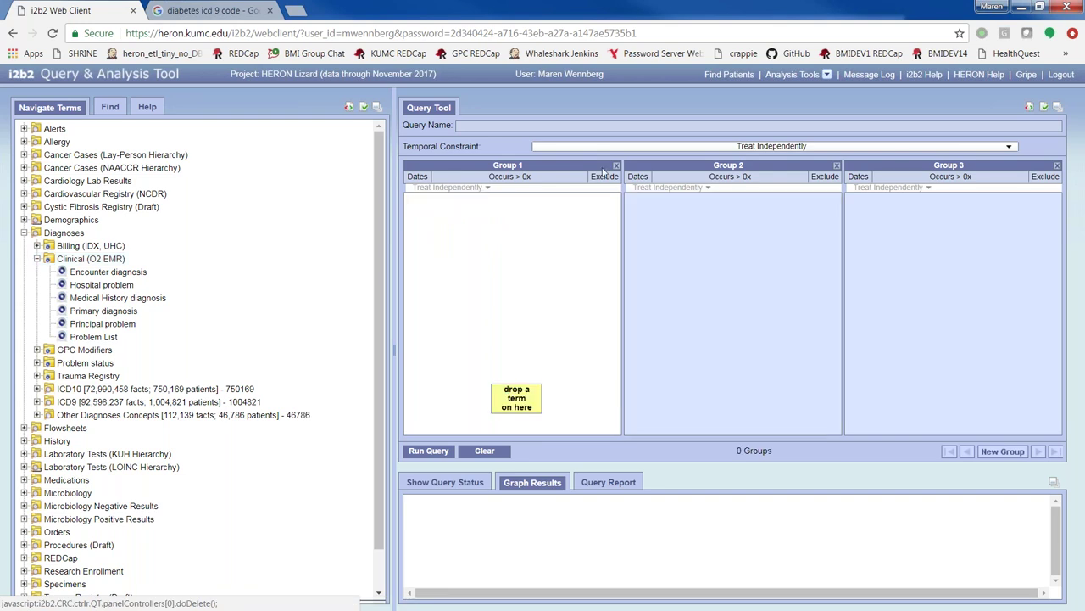
- Expand ICD10, E00-E89 Endocrine, nutritional and metabolic diseases, and E08-E13 Diabetes mellitus under Diagnoses
left_click(81, 390)
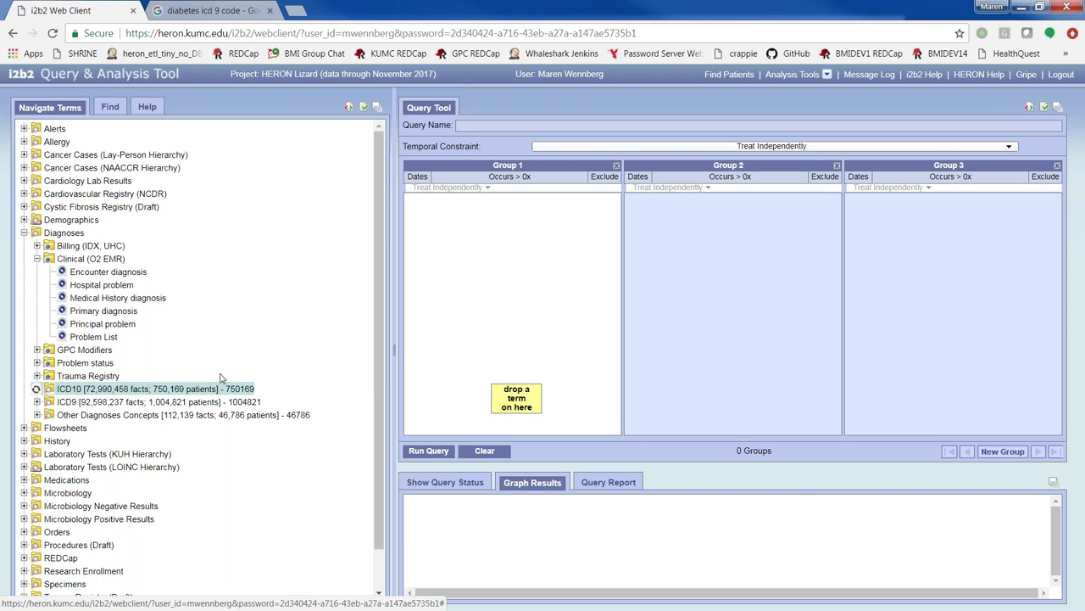
scroll(221, 379, "down", 1)
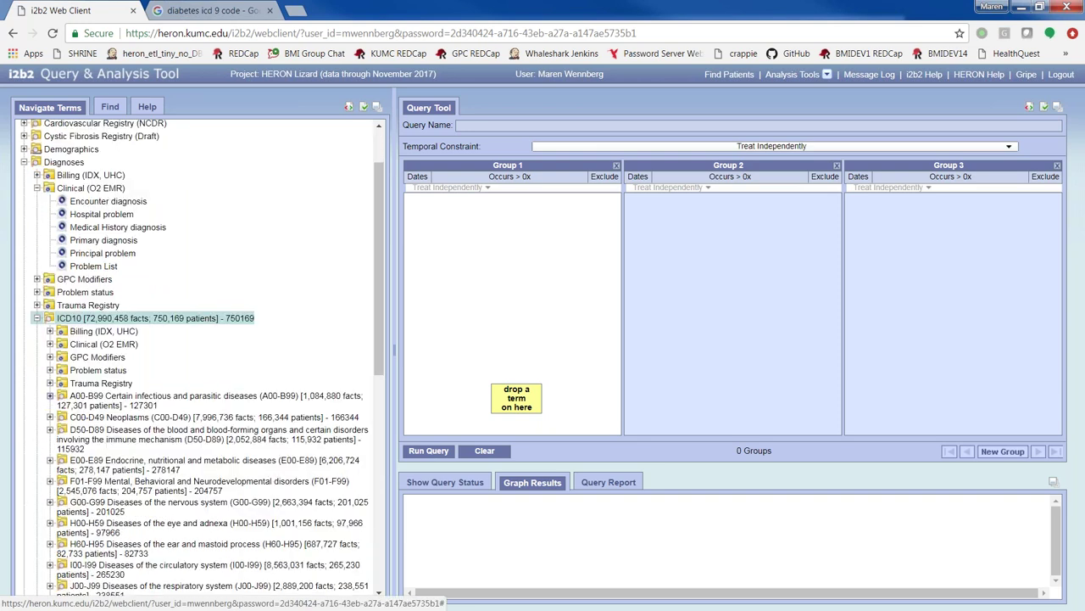
scroll(173, 405, "down", 1)
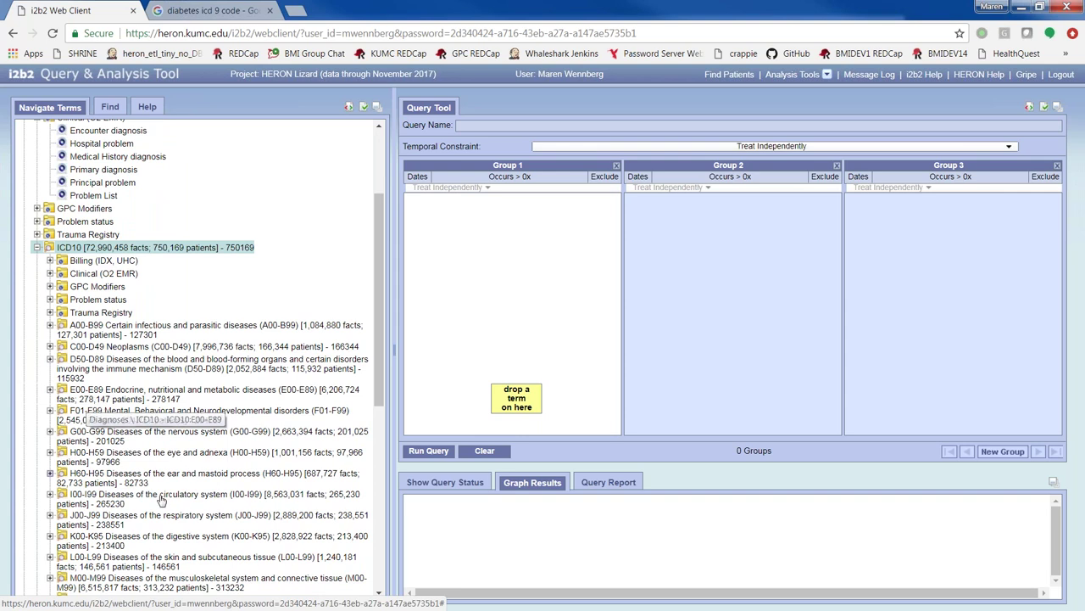
double_click(157, 399)
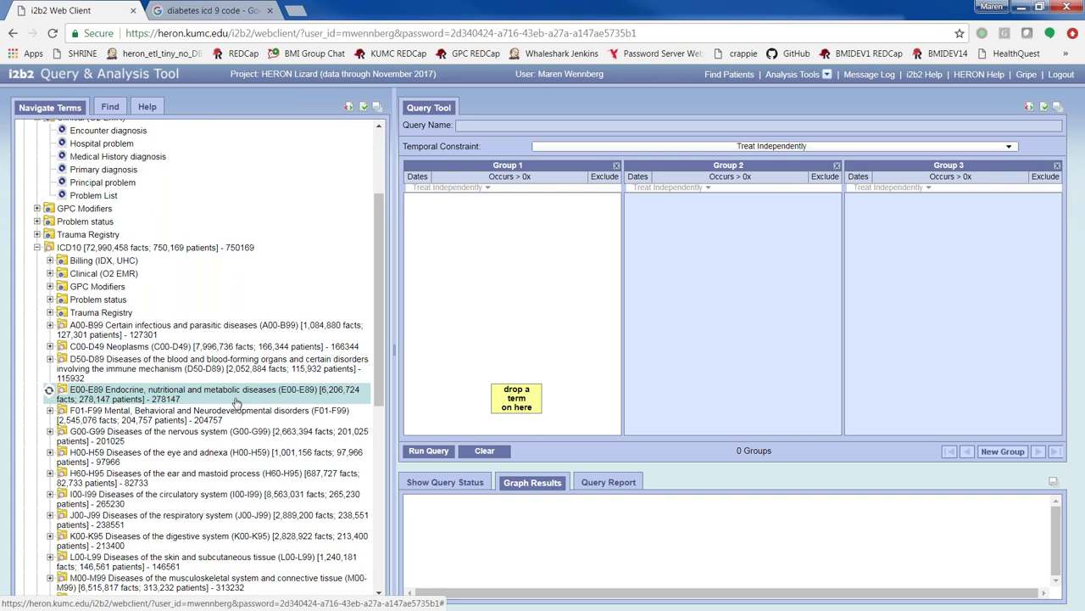
scroll(136, 419, "down", 1)
left_click_drag(131, 433, 132, 434)
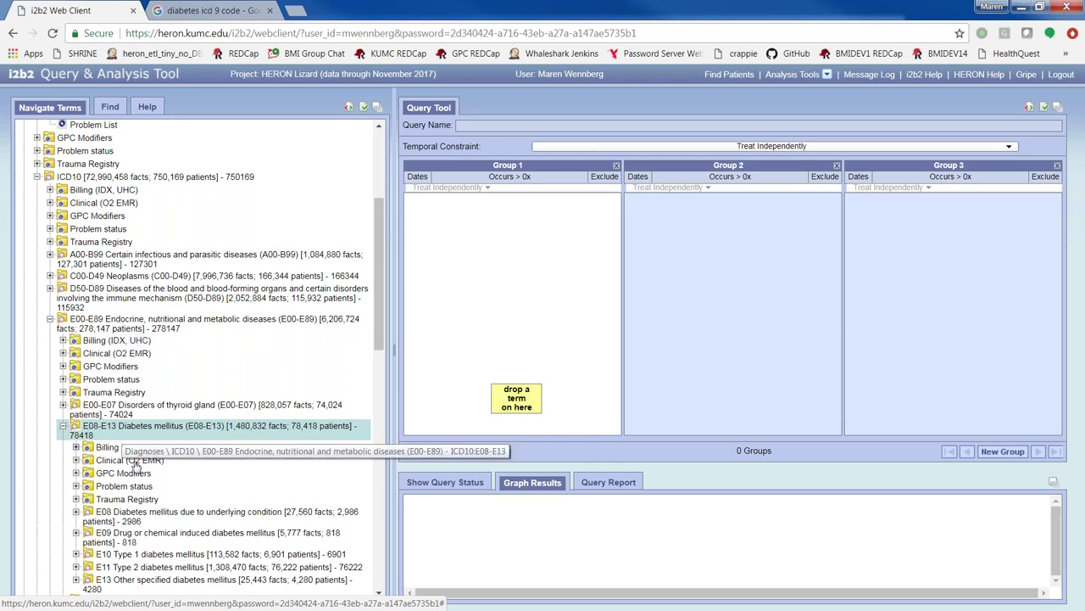
- Expand the Clinical (O2 EMR) modifiers under E08-E13 Diabetes mellitus
scroll(134, 465, "down", 2)
double_click(127, 389)
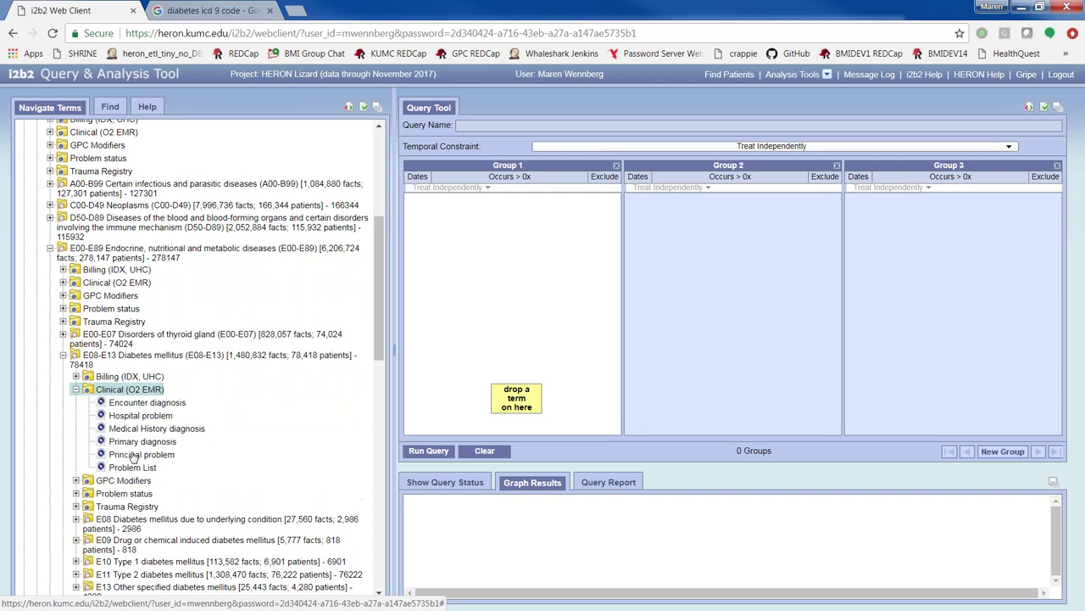
left_click_drag(134, 467, 139, 465)
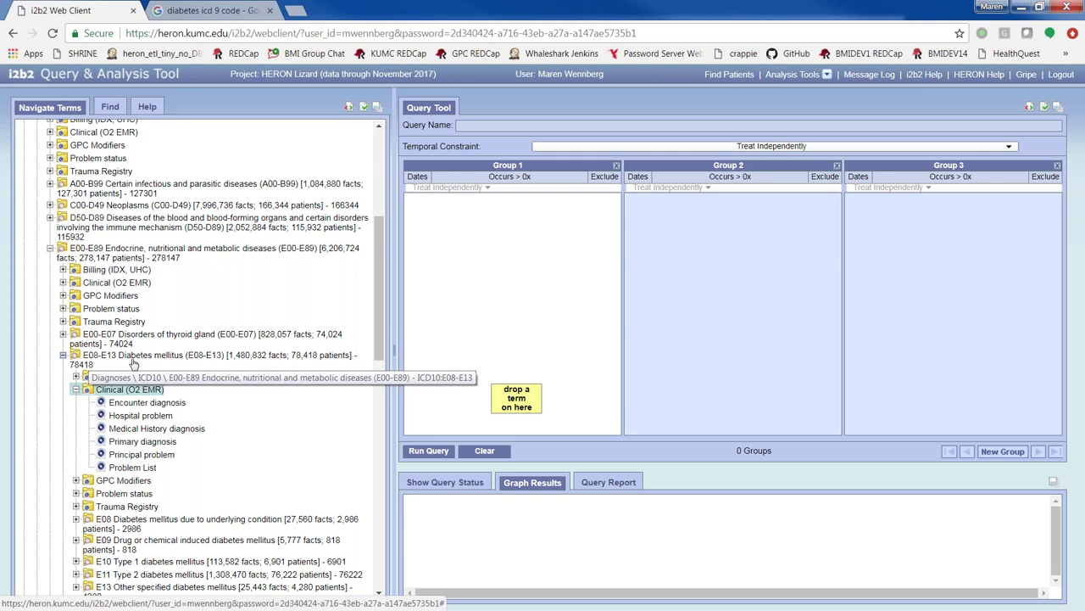
- Expand E10 Type 1 diabetes mellitus and its Clinical (O2 EMR) modifiers
scroll(93, 407, "down", 4)
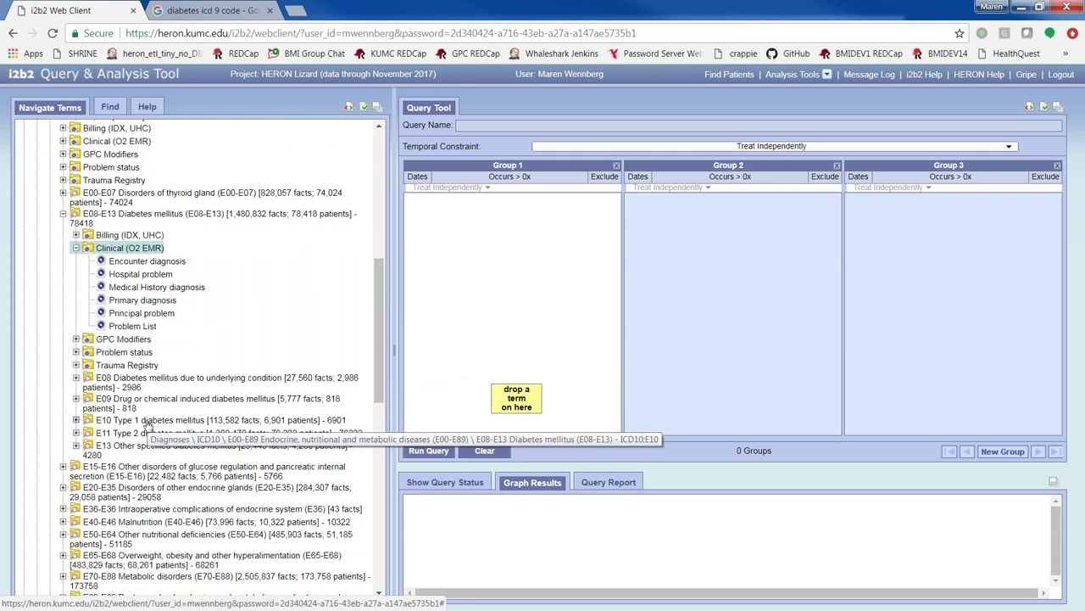
double_click(148, 422)
scroll(229, 403, "down", 2)
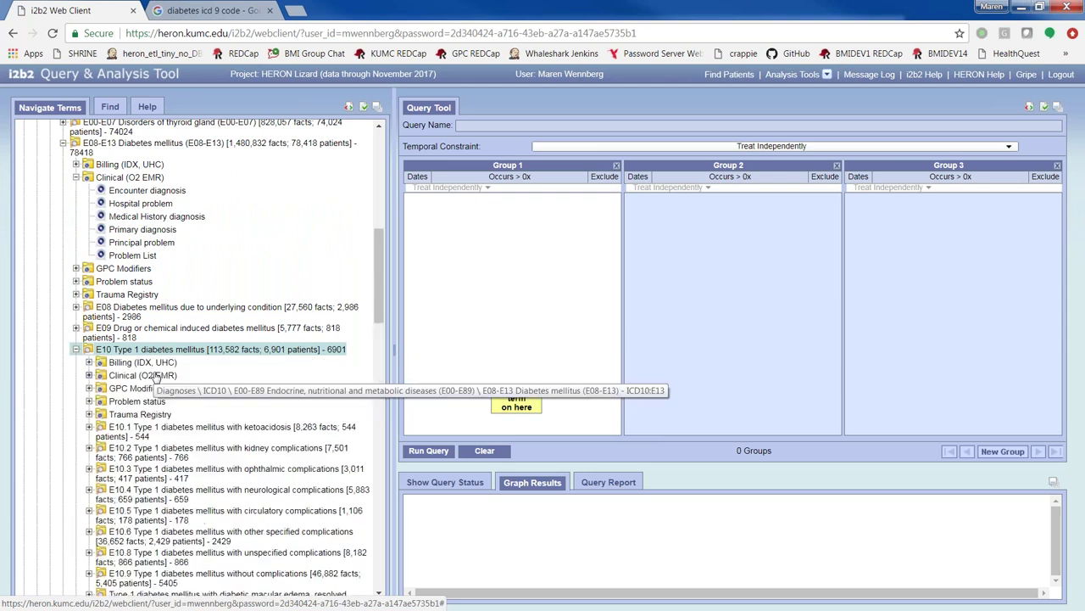
double_click(139, 376)
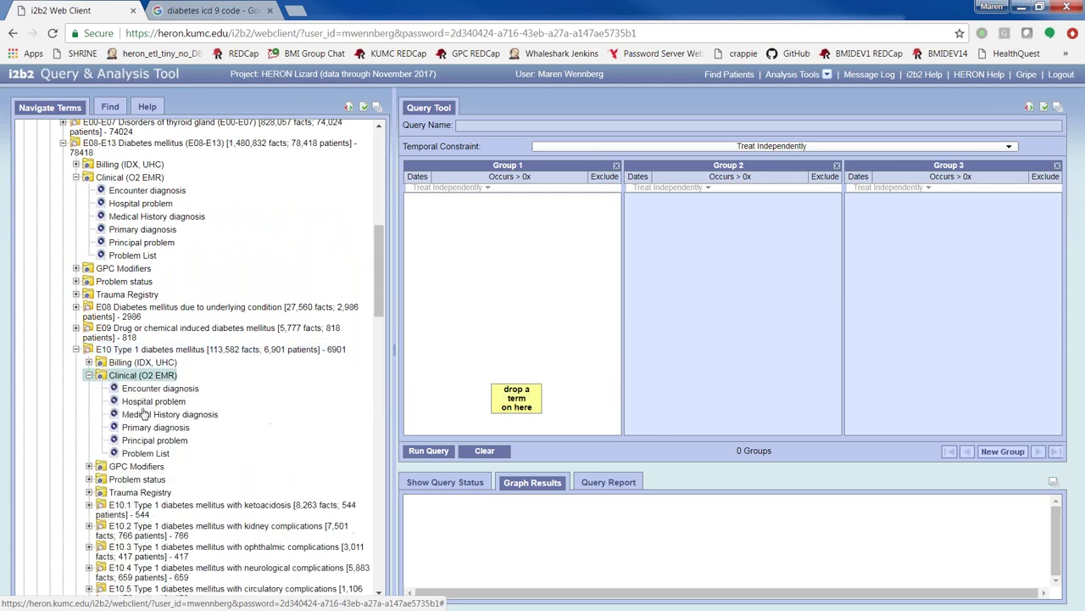
- Add the Problem List modifier of E10 Type 1 diabetes mellitus to Group 1 and run the query with its default name
left_click_drag(135, 455, 474, 211)
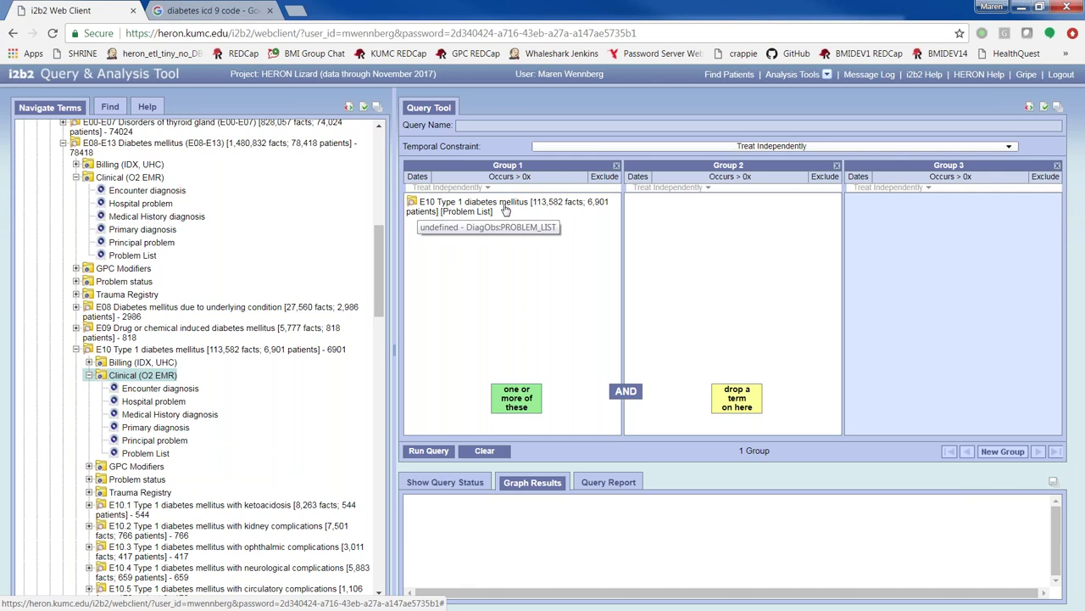
left_click(430, 450)
left_click(612, 424)
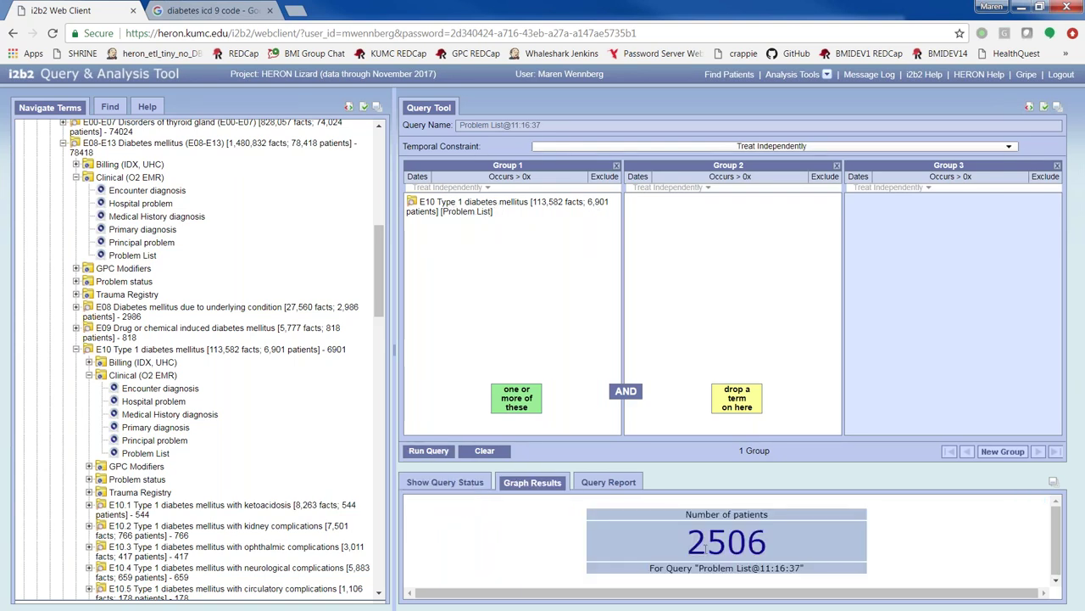
double_click(816, 553)
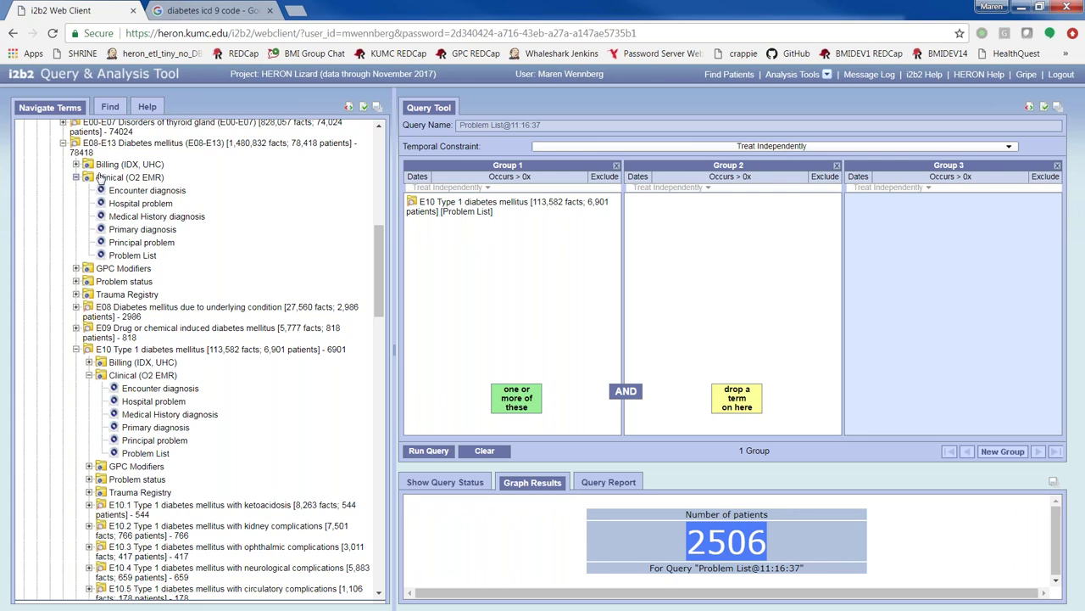
- Collapse E08-E13 Diabetes mellitus and its parent folders up to Diagnoses in the term tree
left_click(63, 142)
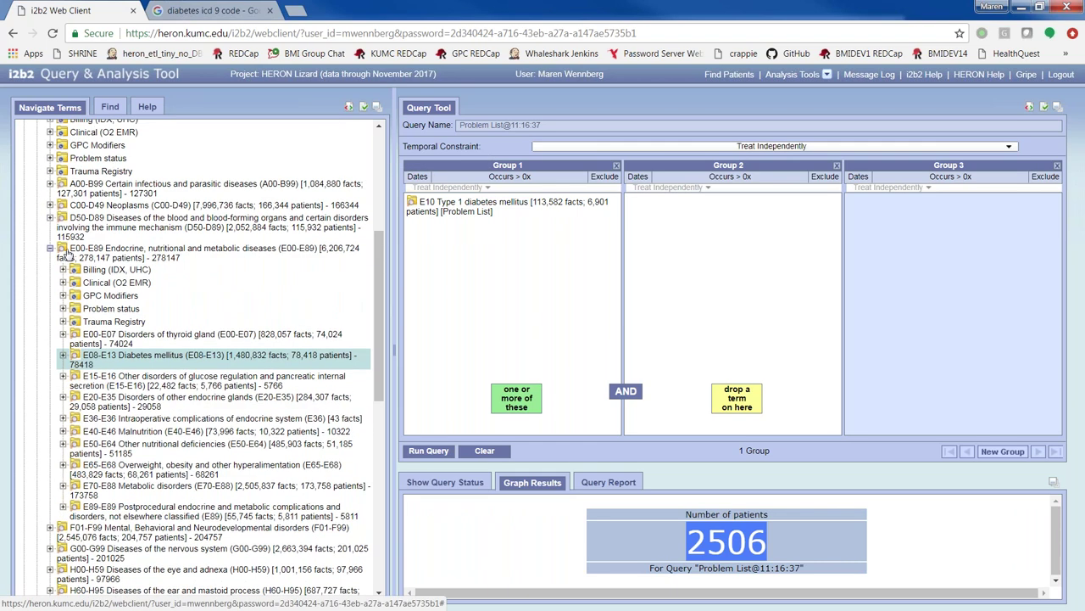
key("Left")
key("Left")
key("Left")
key("Left")
key("Left")
key("Left")
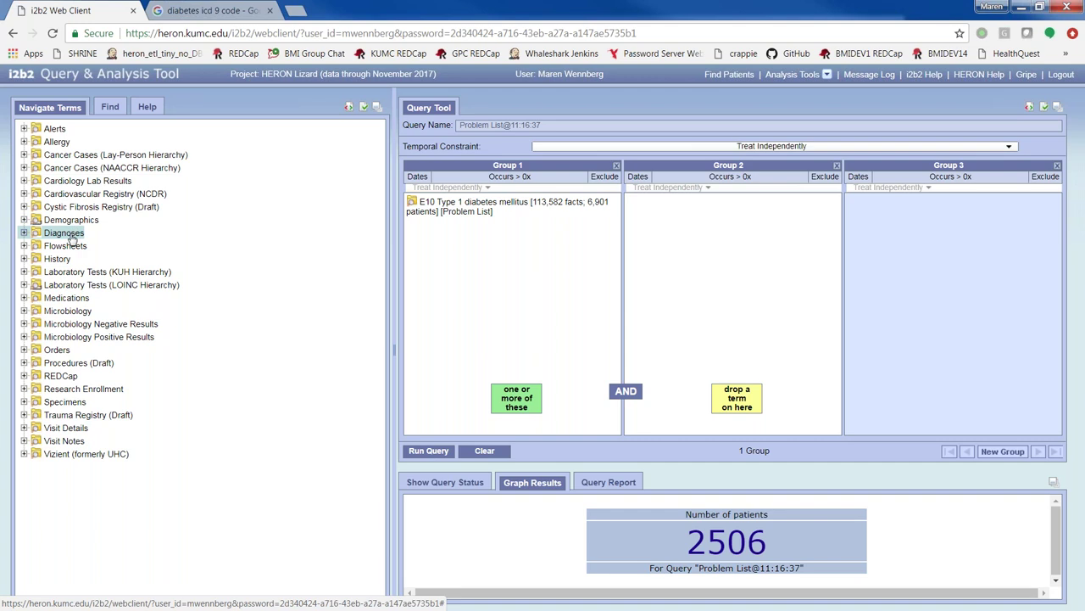
- Expand the Medications folder and check the Cumulative Daily Dose of Single Order modifiers, leaving that subfolder collapsed
double_click(64, 298)
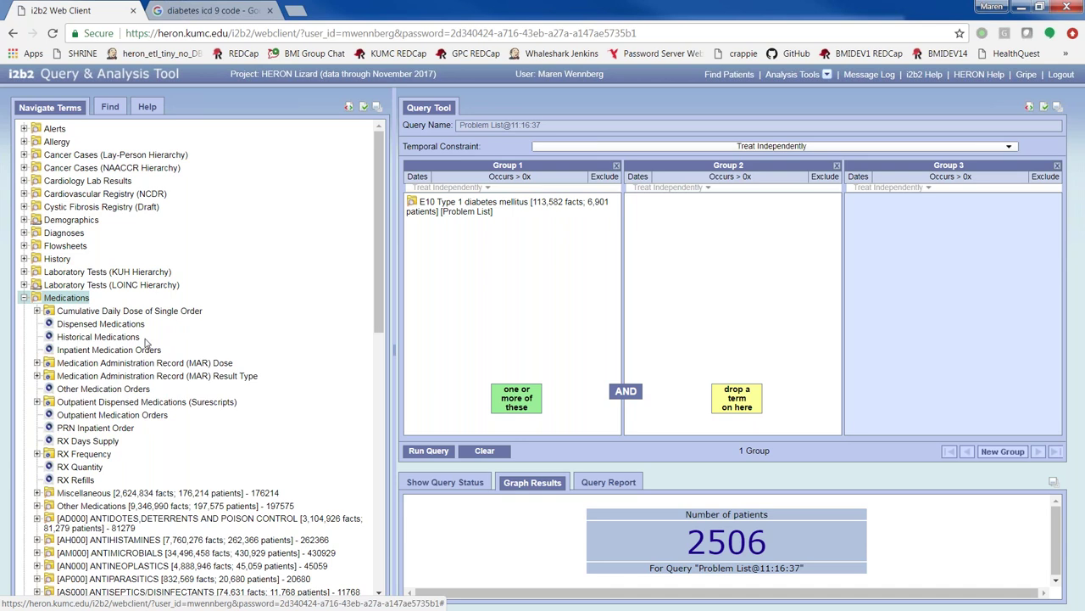
double_click(191, 313)
double_click(191, 313)
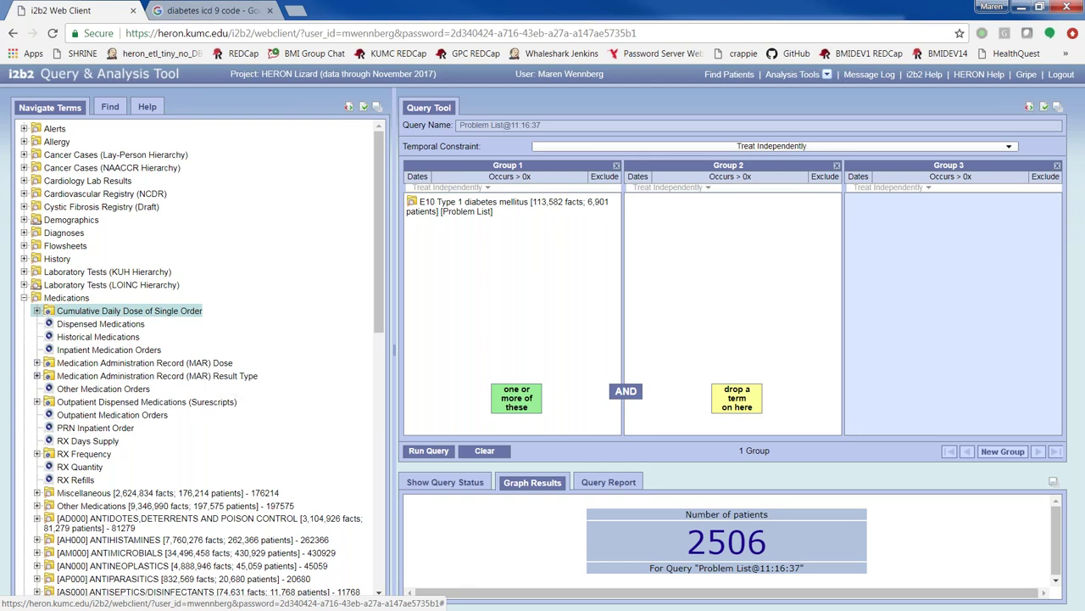
- Expand Medication Administration Record (MAR) Result Type under Medications and review its modifiers from Anesthesia Blood Verify through Wasted
double_click(208, 379)
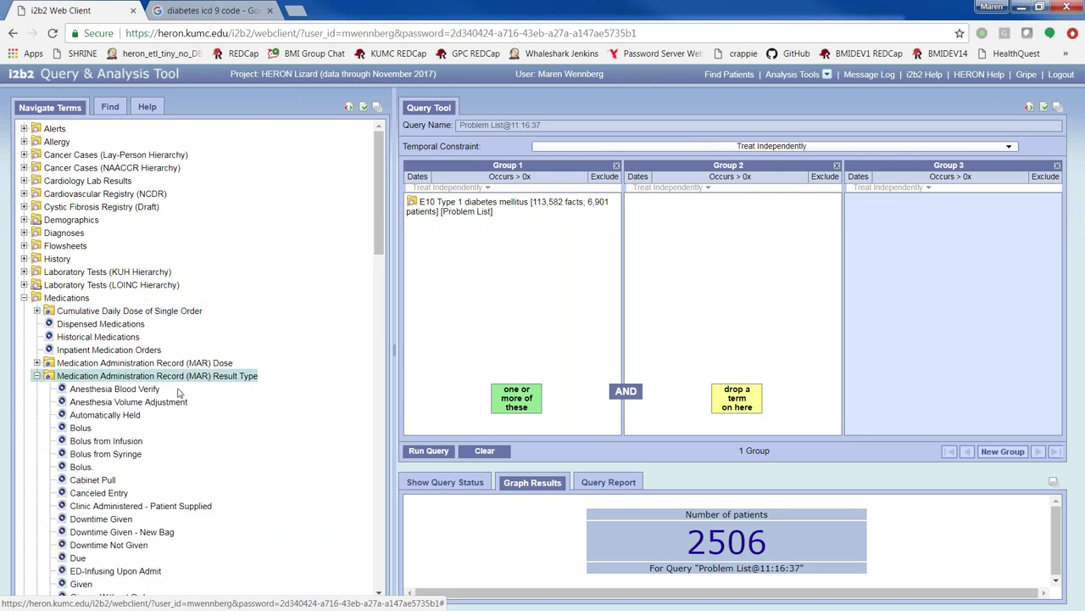
scroll(204, 395, "down", 5)
left_click_drag(81, 372, 86, 374)
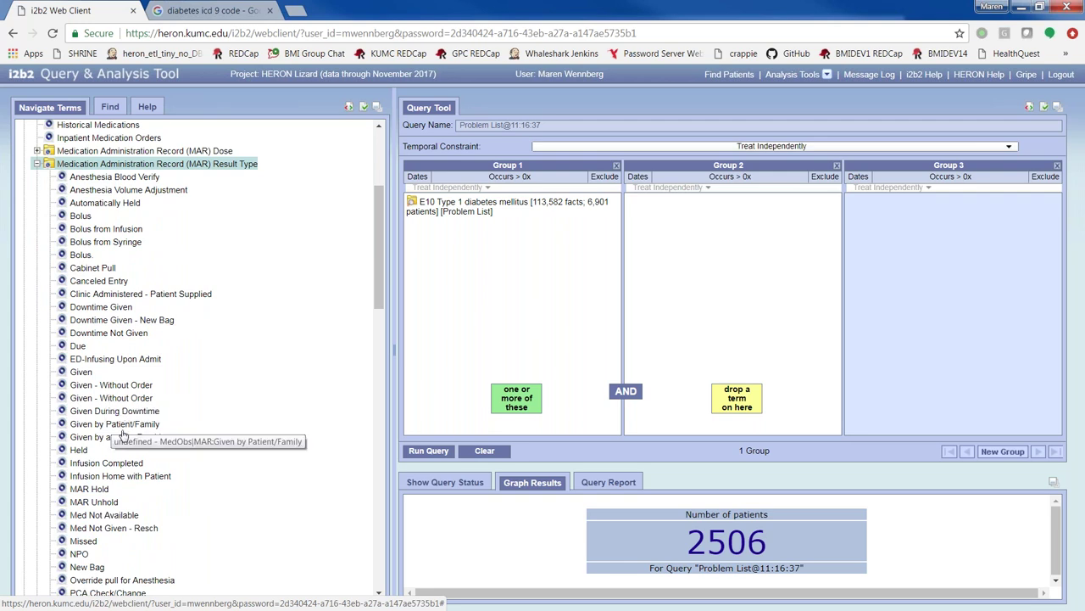
scroll(150, 452, "down", 3)
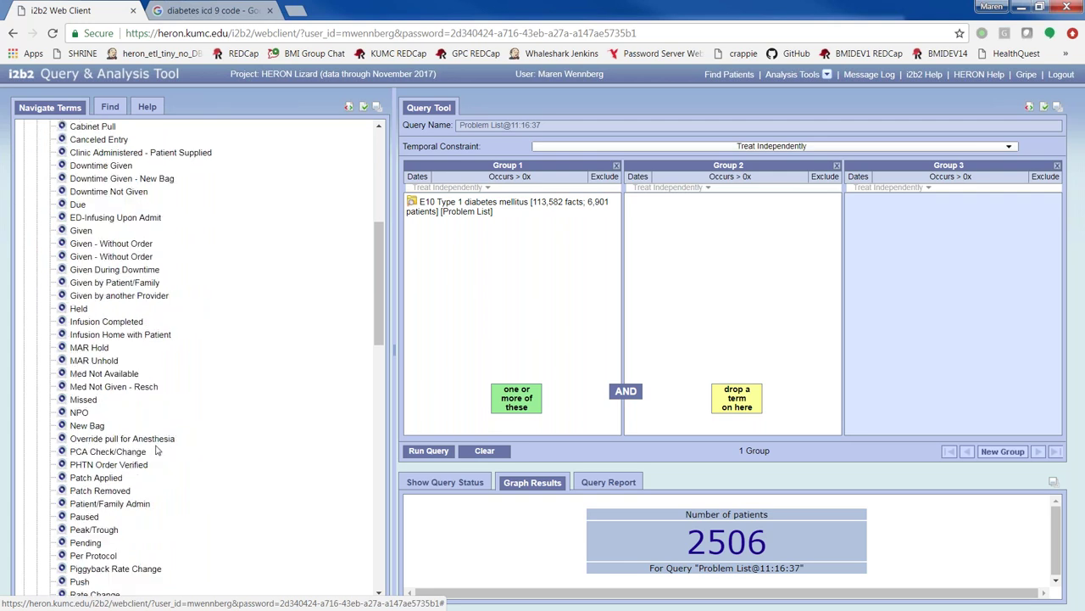
scroll(156, 452, "down", 6)
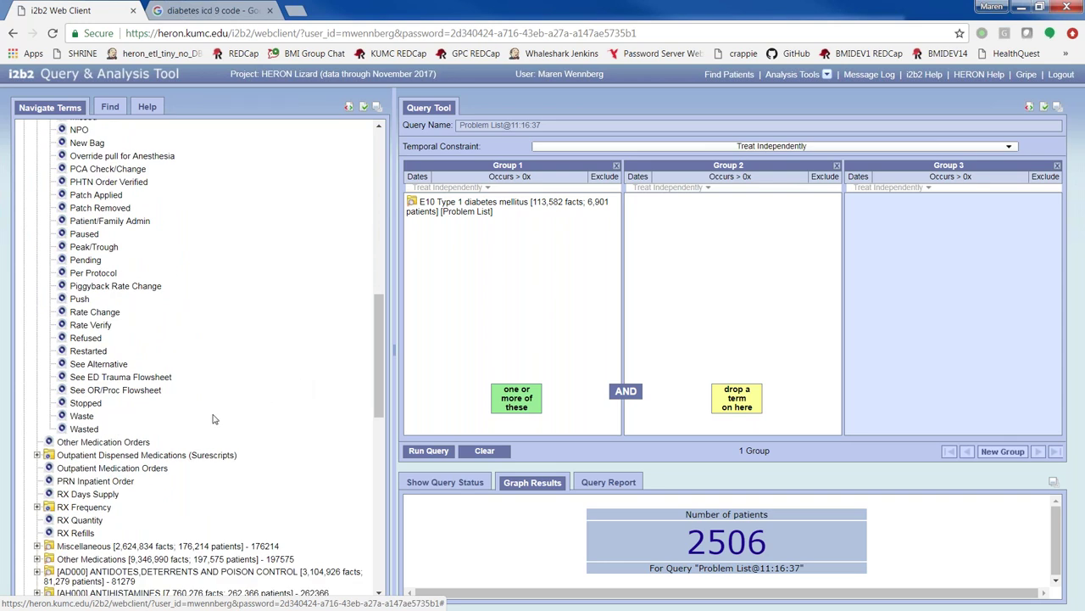
scroll(178, 390, "up", 10)
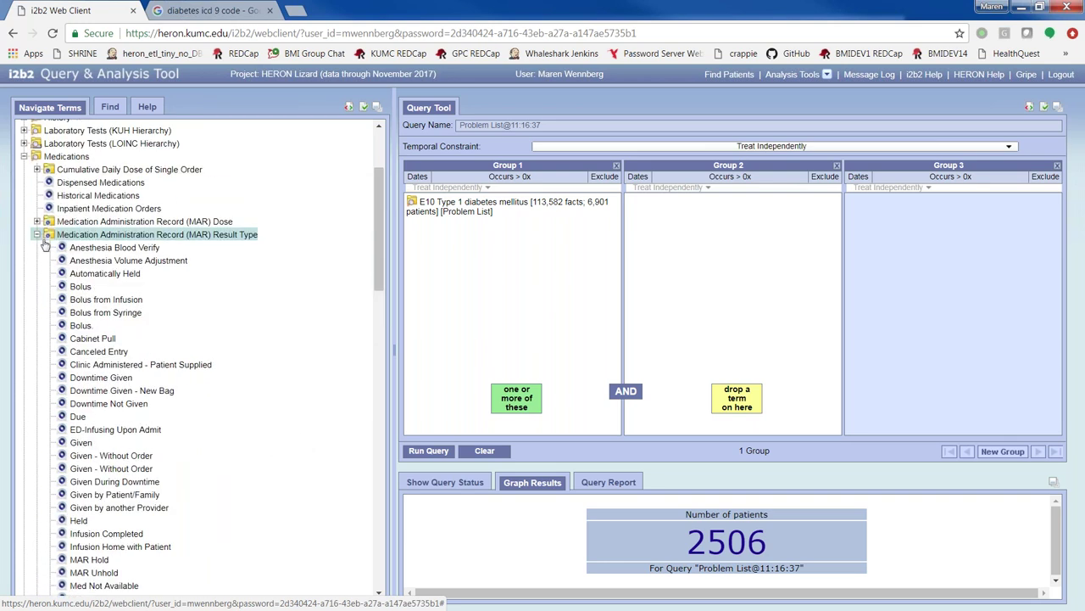
- Collapse the MAR Result Type and Medications folders and restore the term navigator to its normal size
left_click(37, 234)
left_click(23, 156)
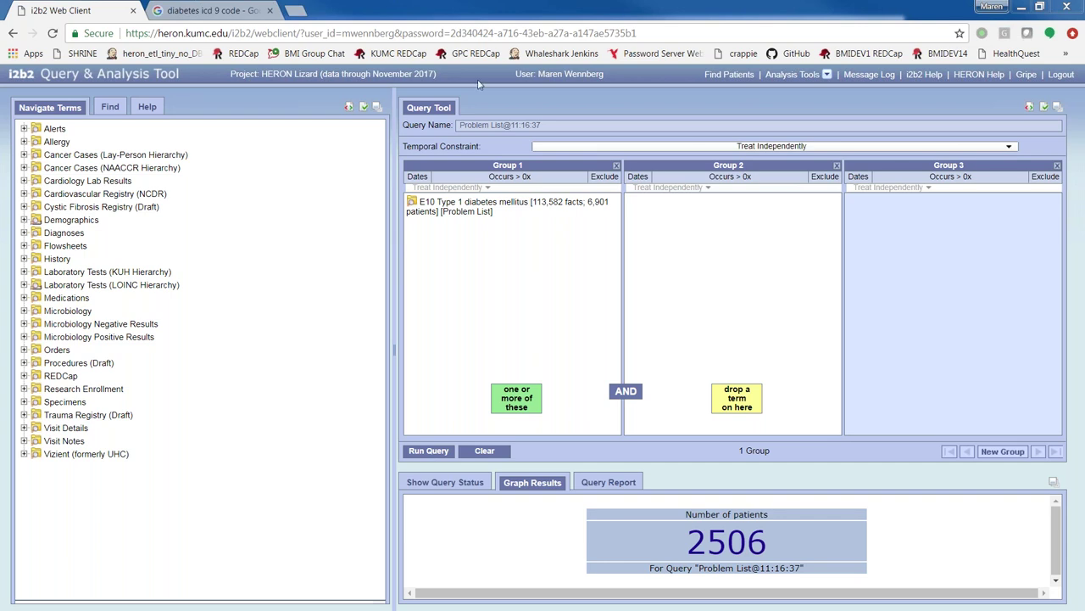
left_click(378, 107)
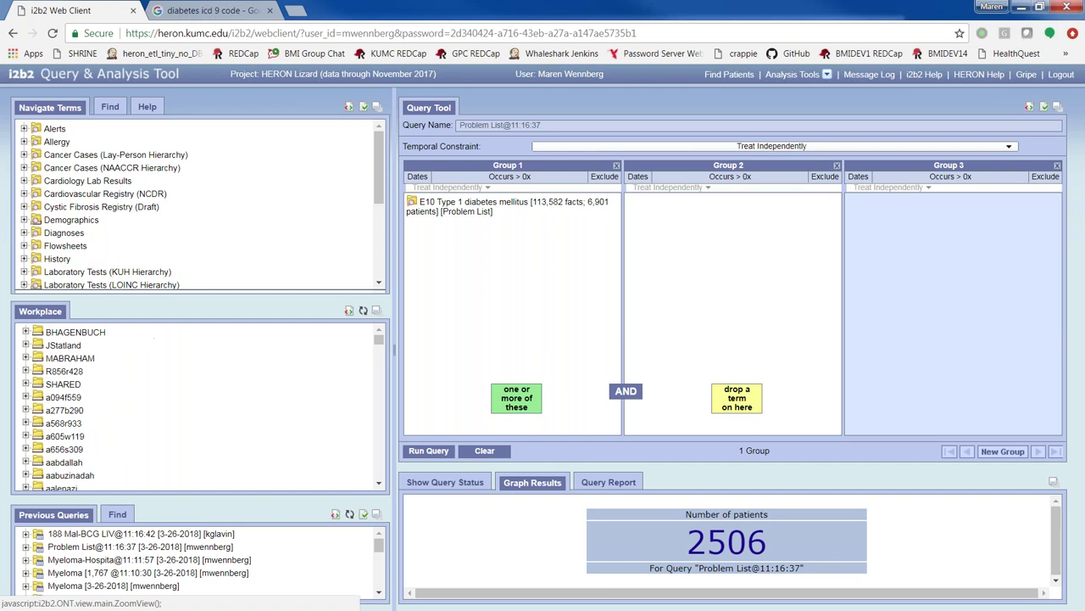